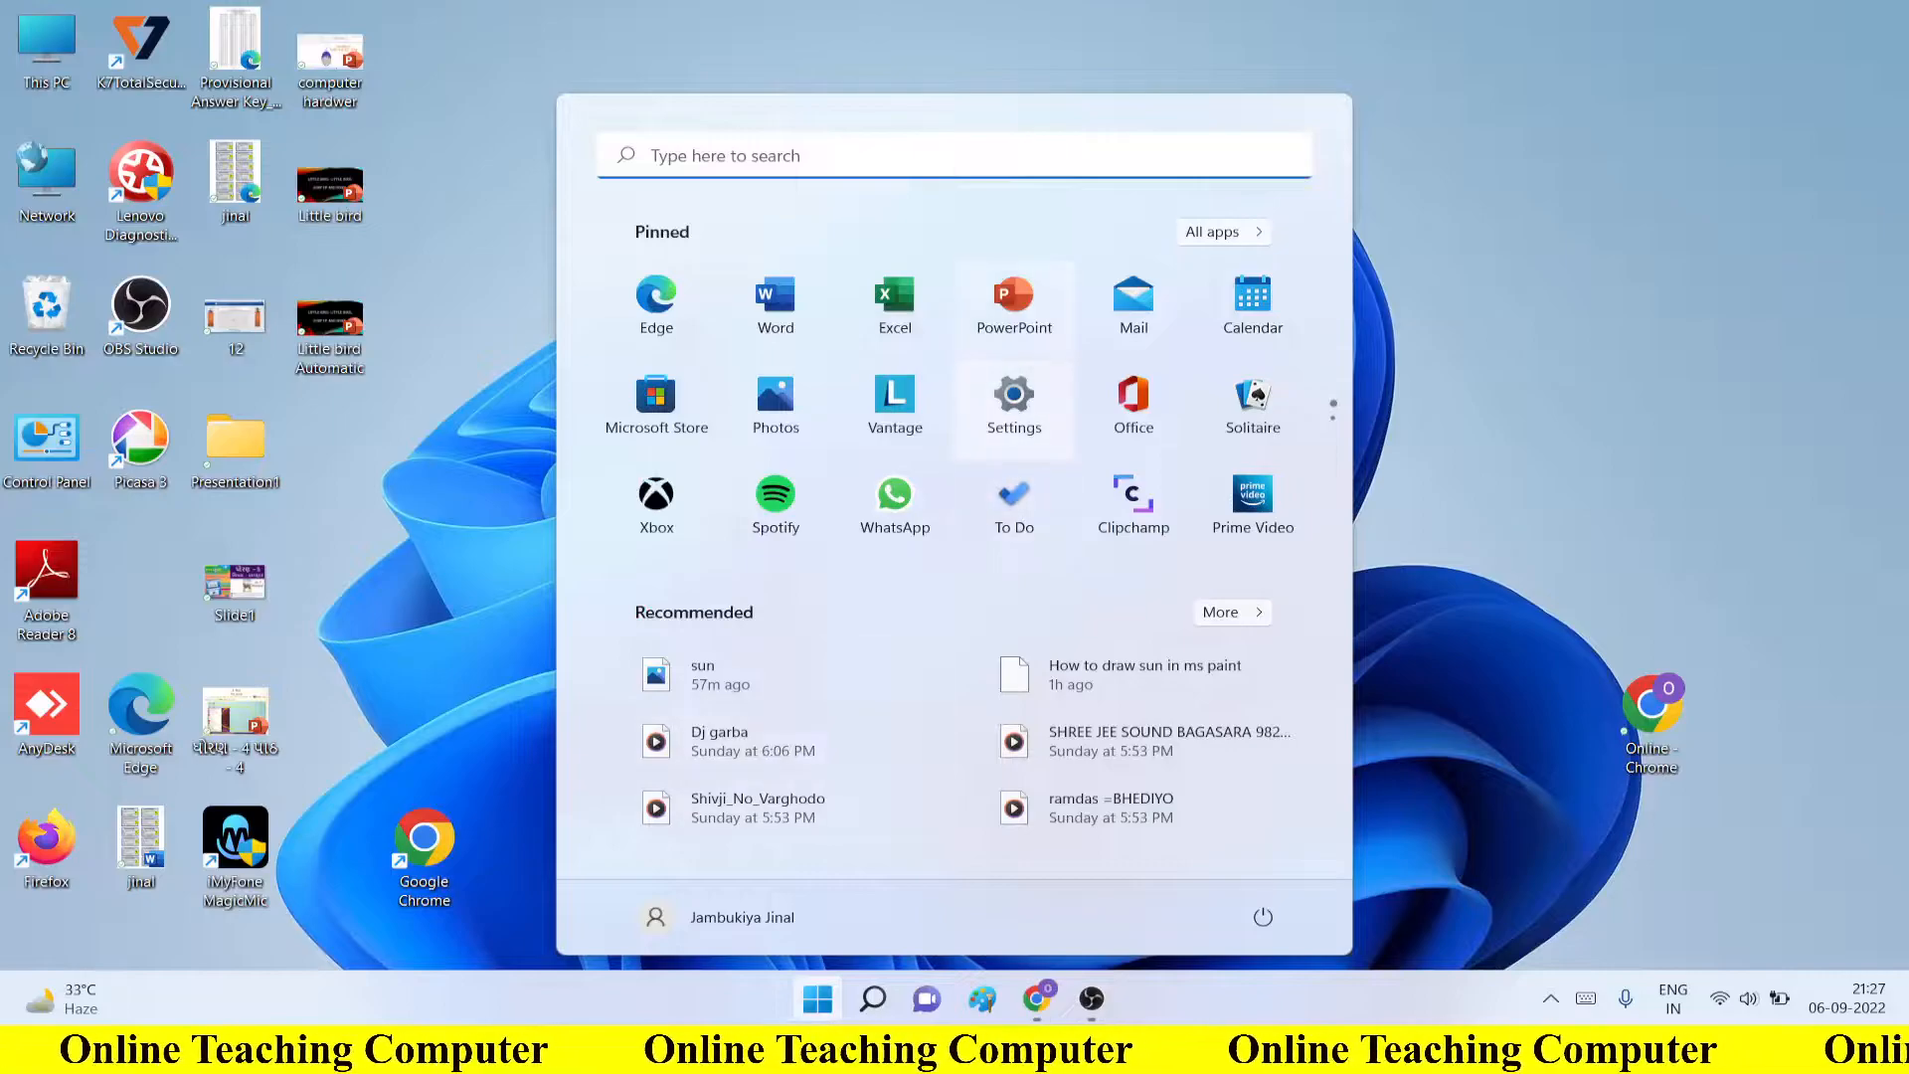
# Step: Start Excel and create a new blank workbook
pyautogui.click(895, 305)
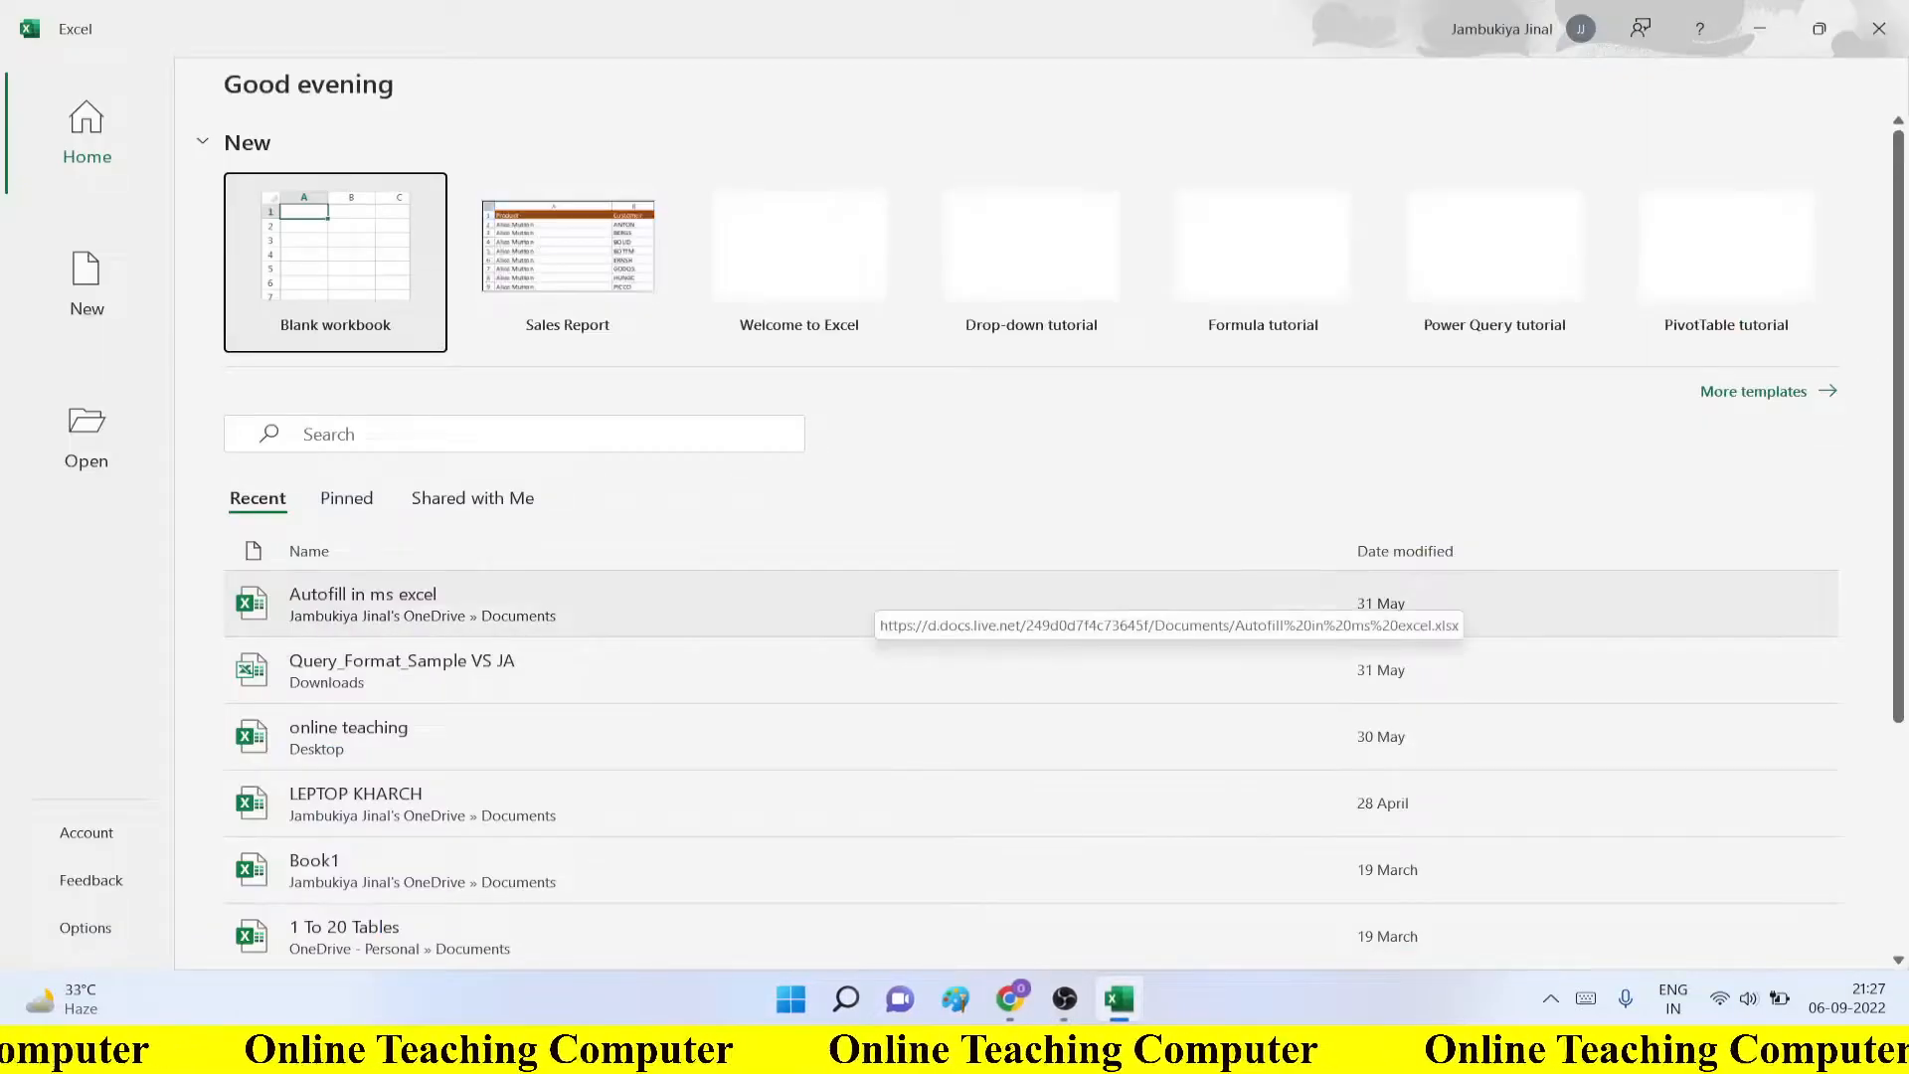
pyautogui.click(336, 262)
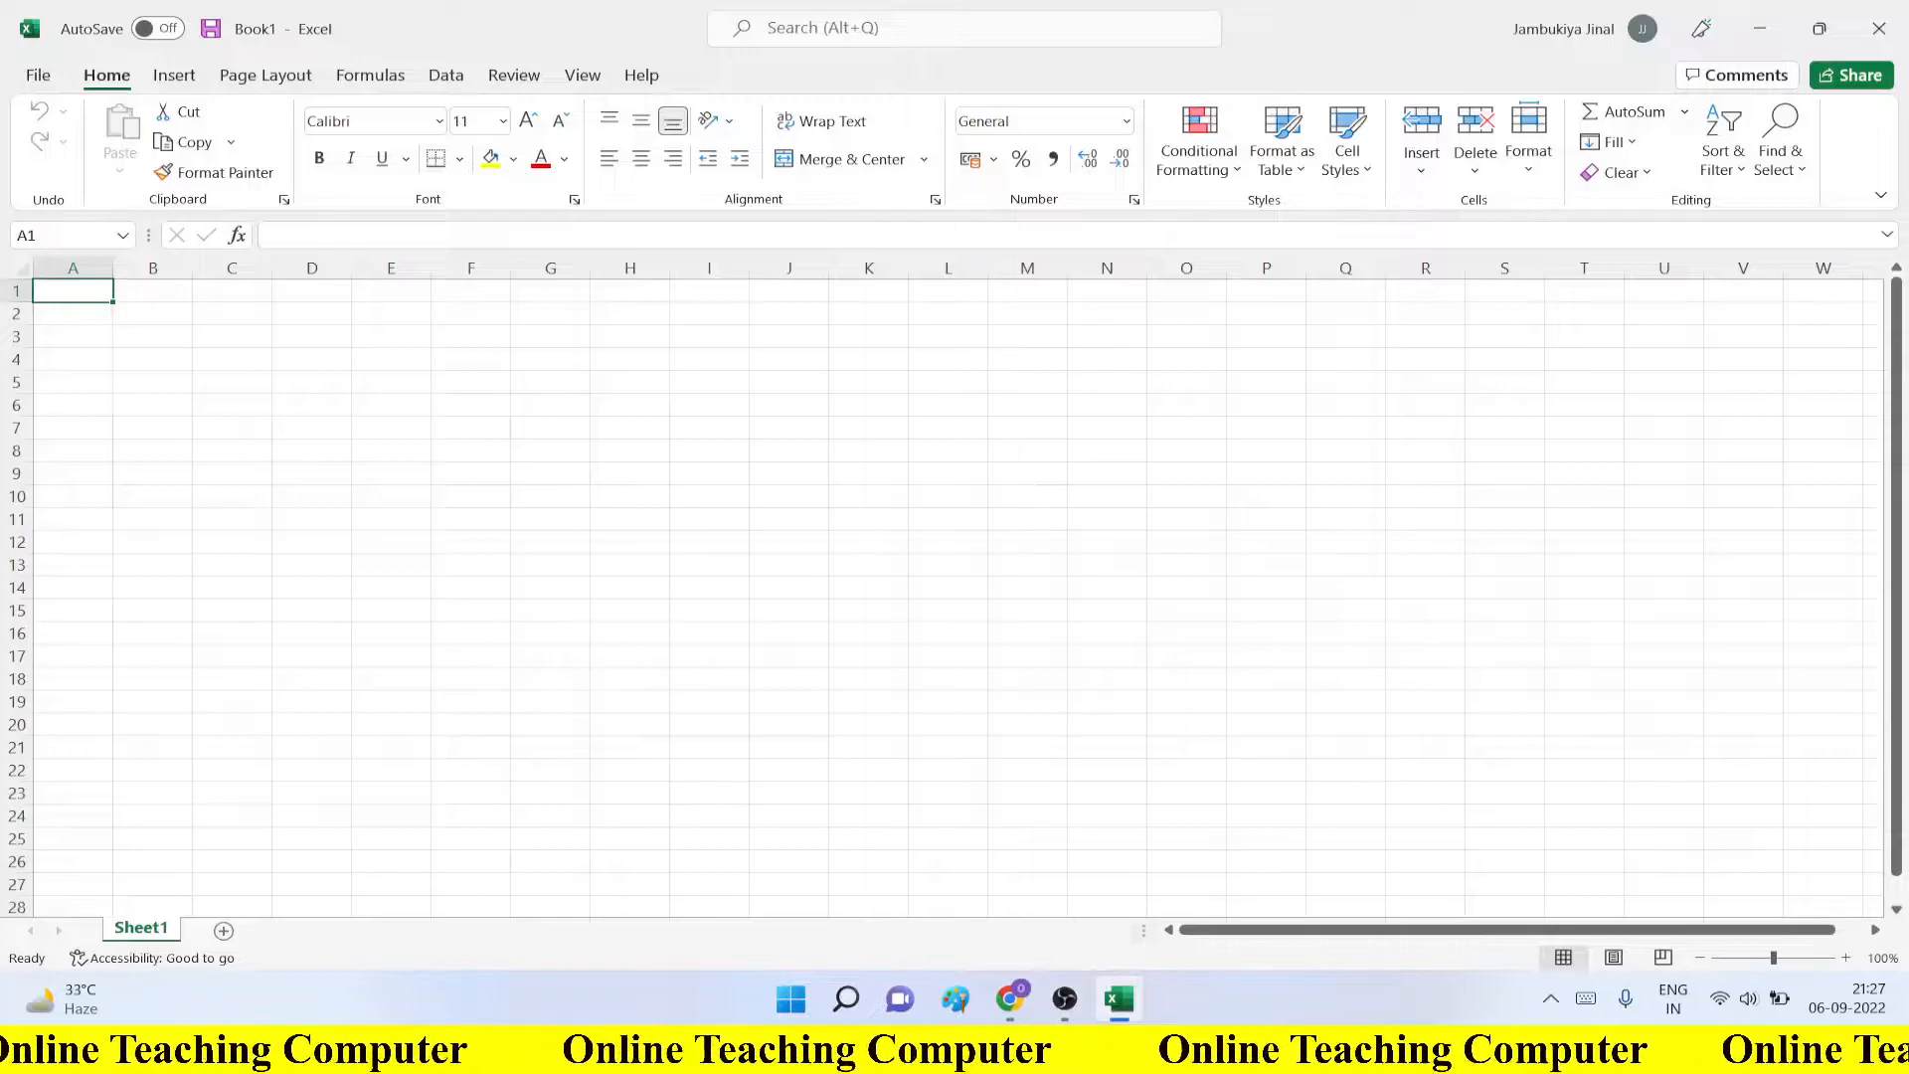
# Step: Launch the Mouse Highlight utility and minimise its settings window
pyautogui.press('super')
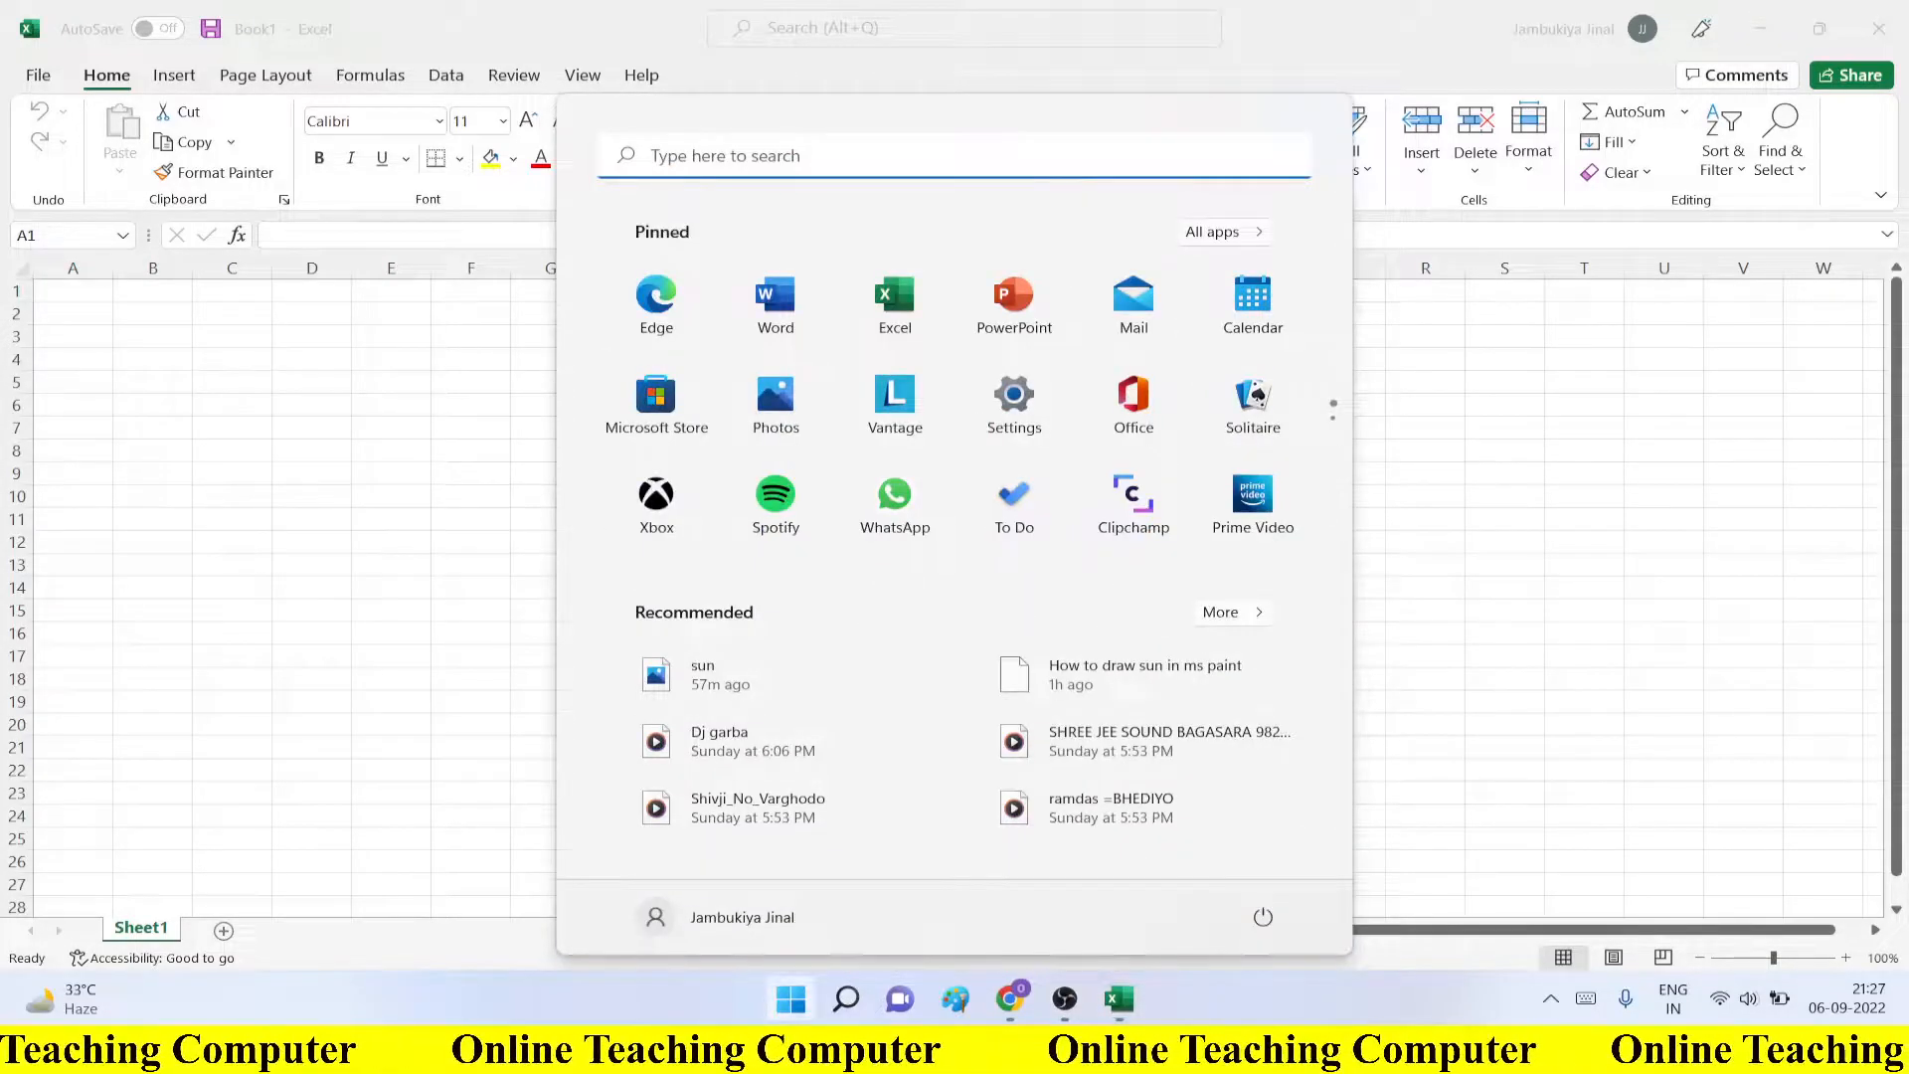
pyautogui.write('mou')
pyautogui.press('Return')
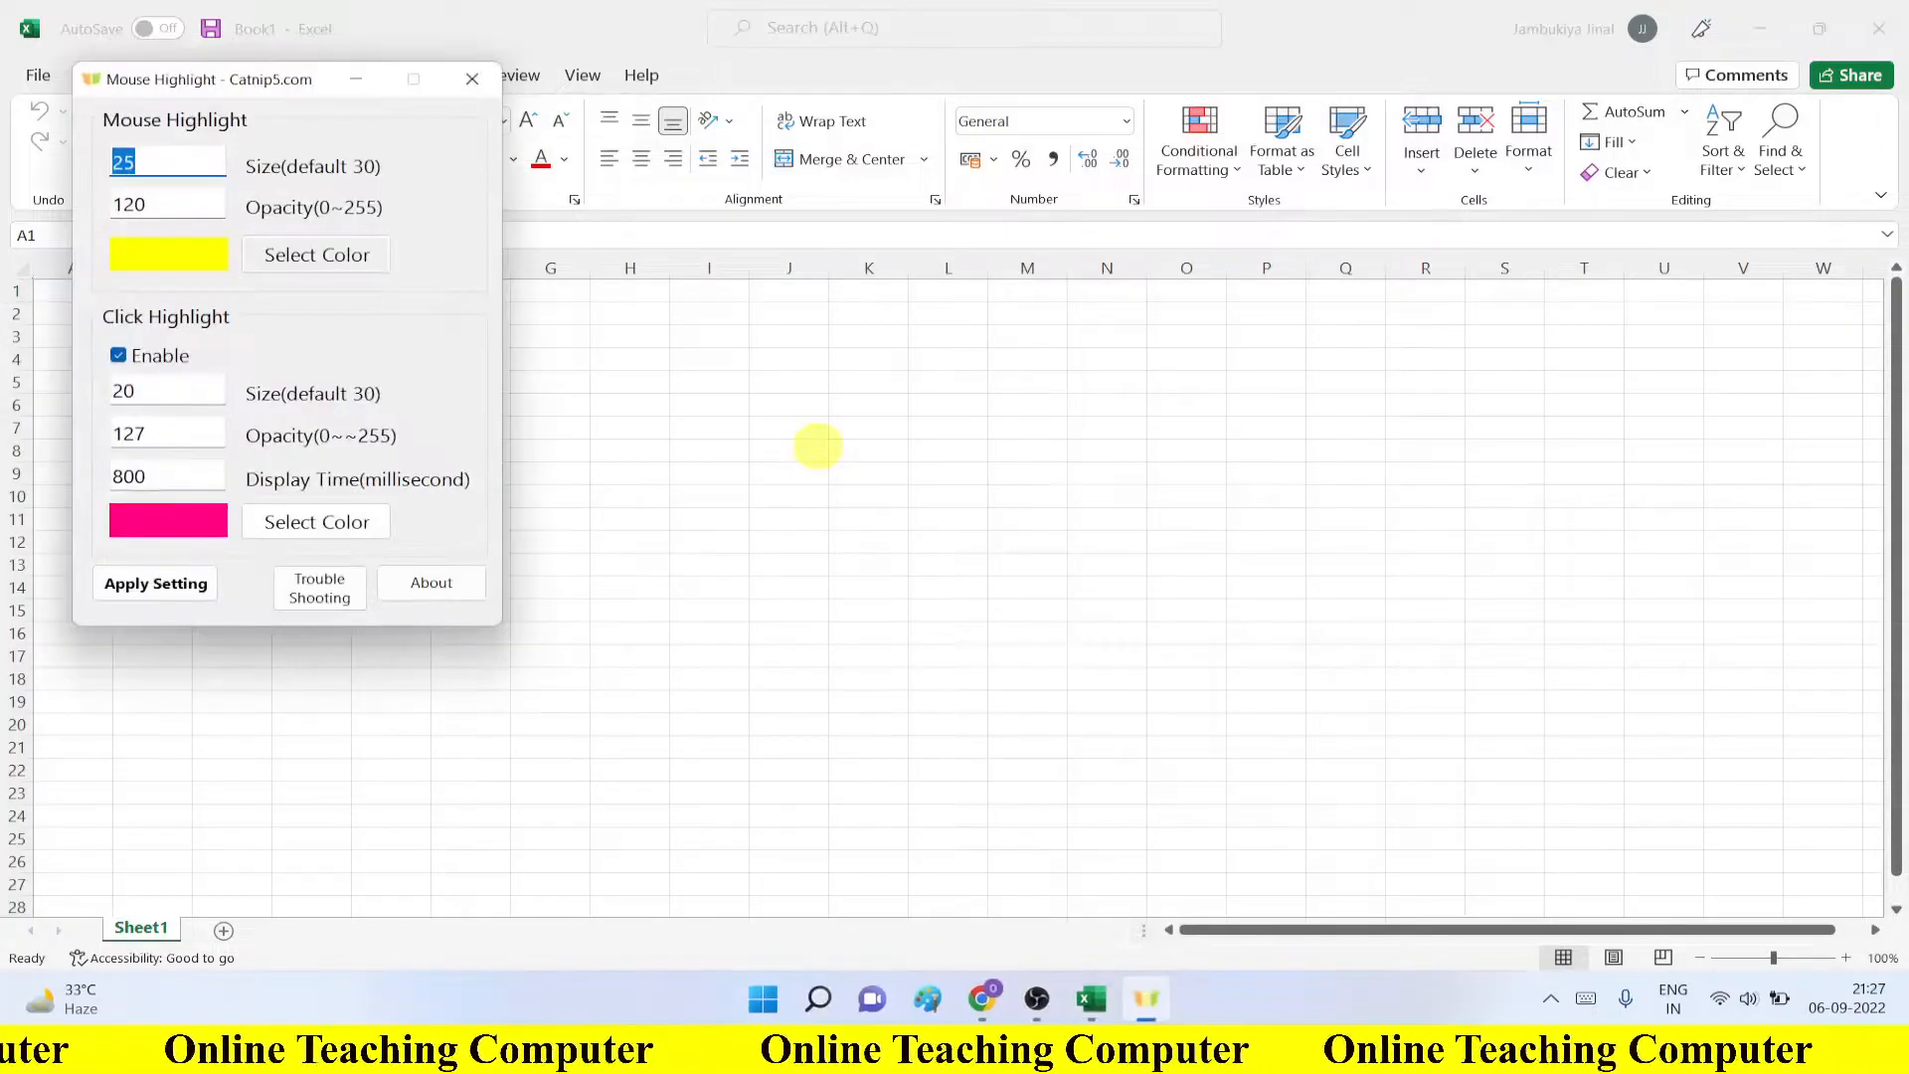
pyautogui.click(355, 80)
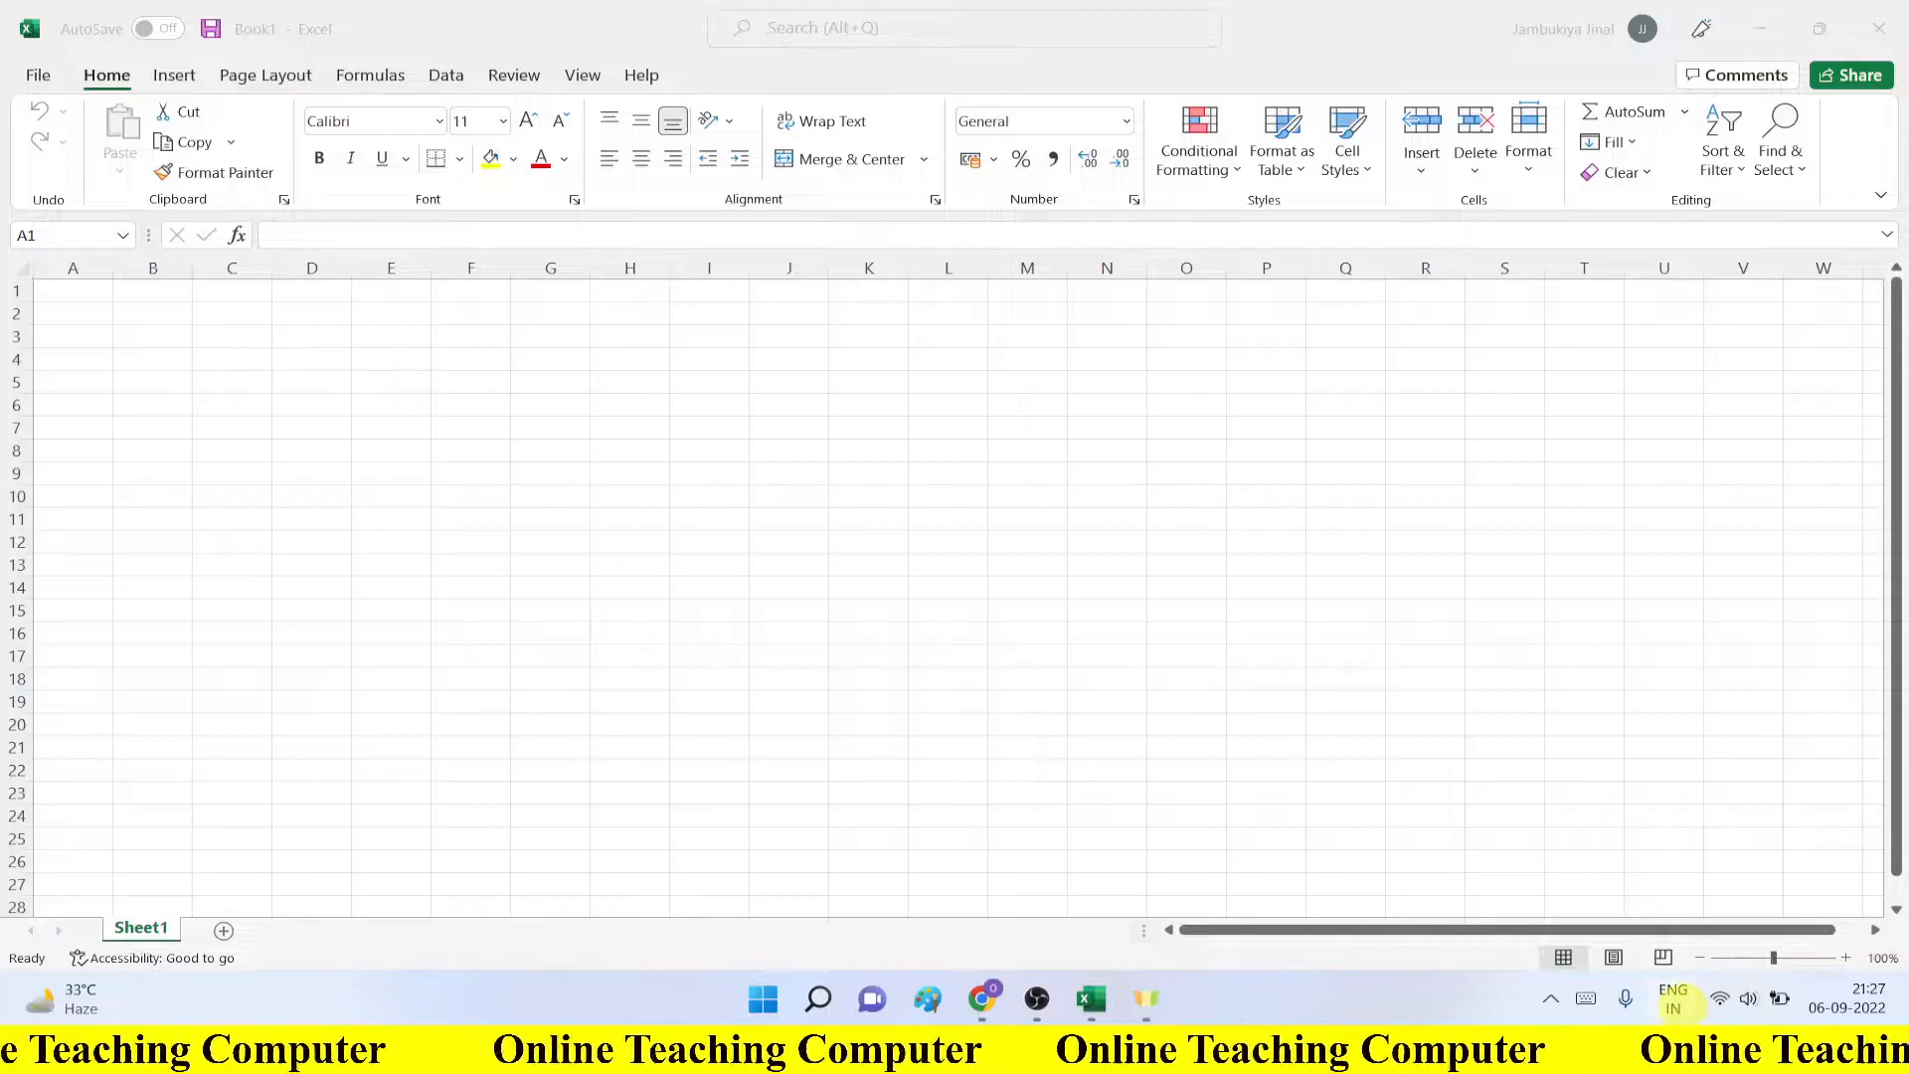
# Step: Switch the keyboard layout to Gujarati with Google Input Tools
pyautogui.click(1681, 1000)
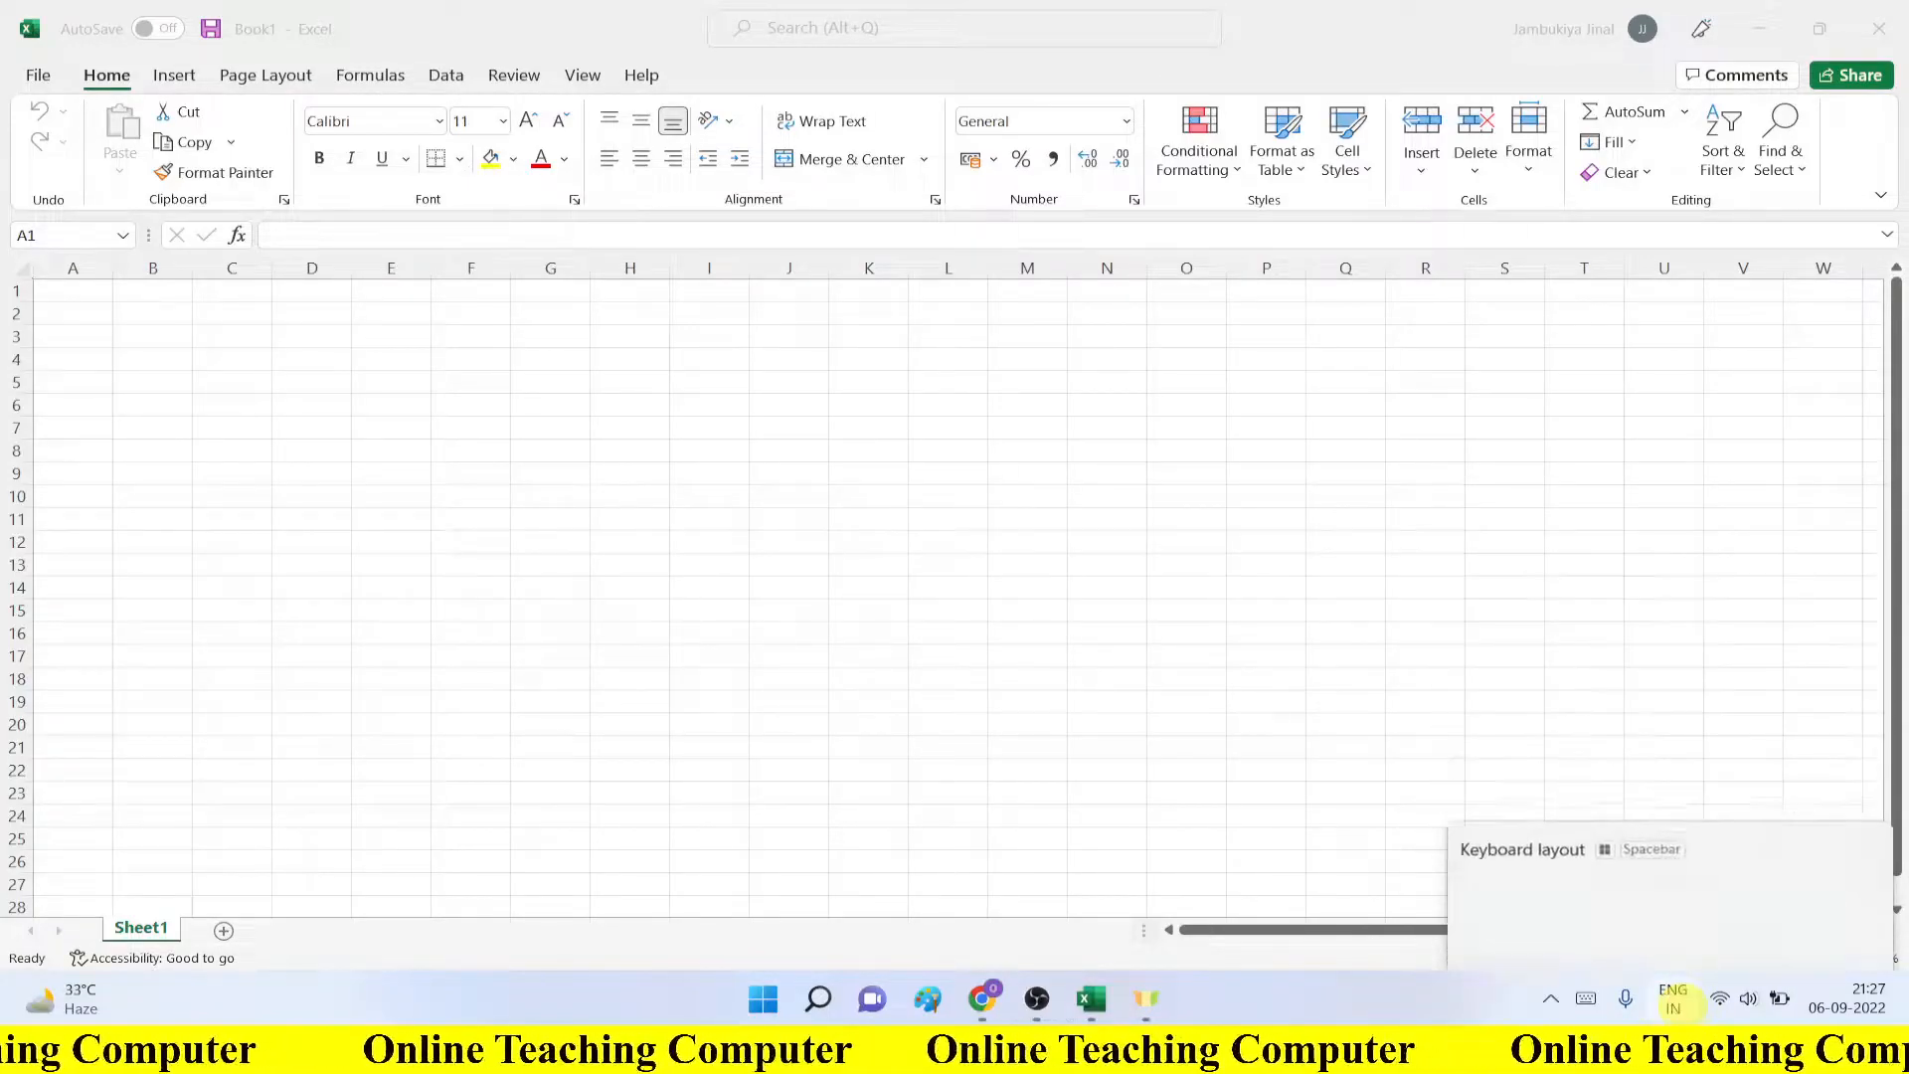
pyautogui.click(1681, 1001)
pyautogui.click(1680, 1000)
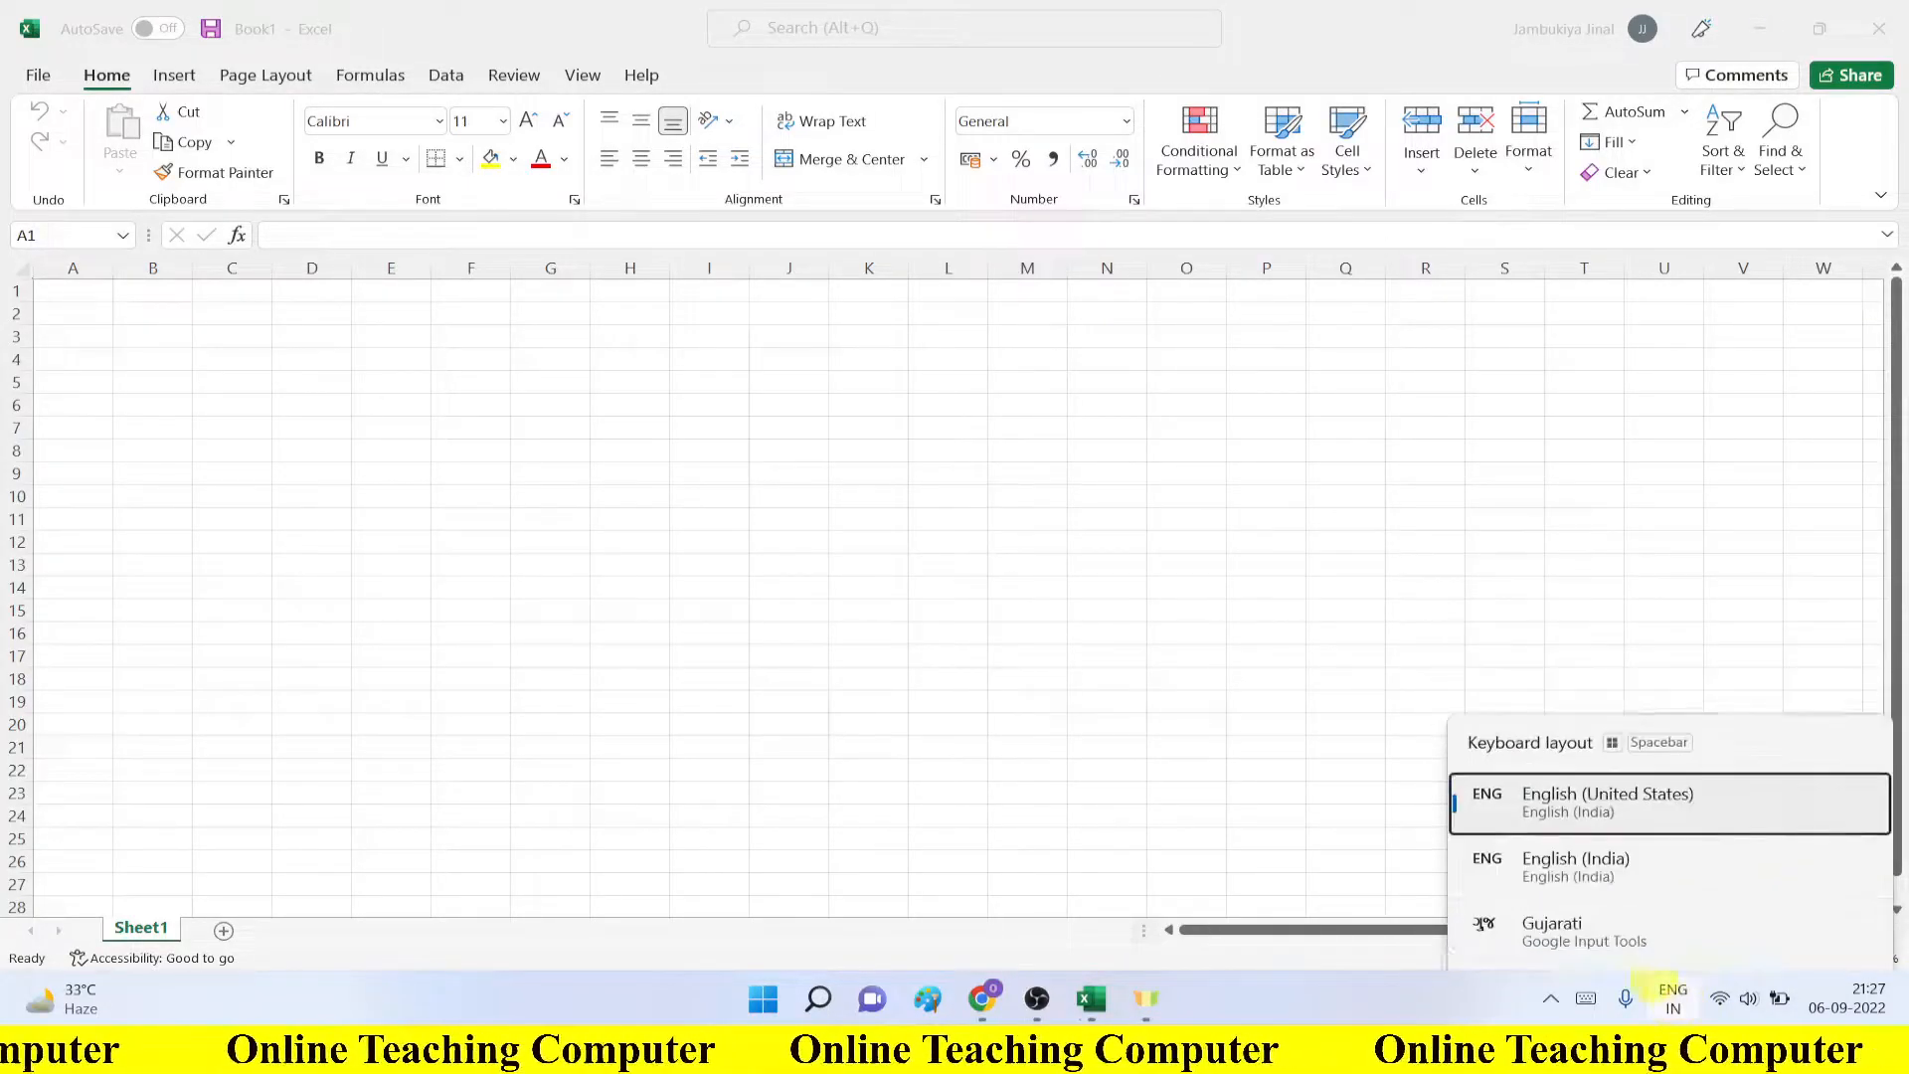
pyautogui.click(1680, 1000)
pyautogui.click(1678, 1010)
pyautogui.click(1606, 833)
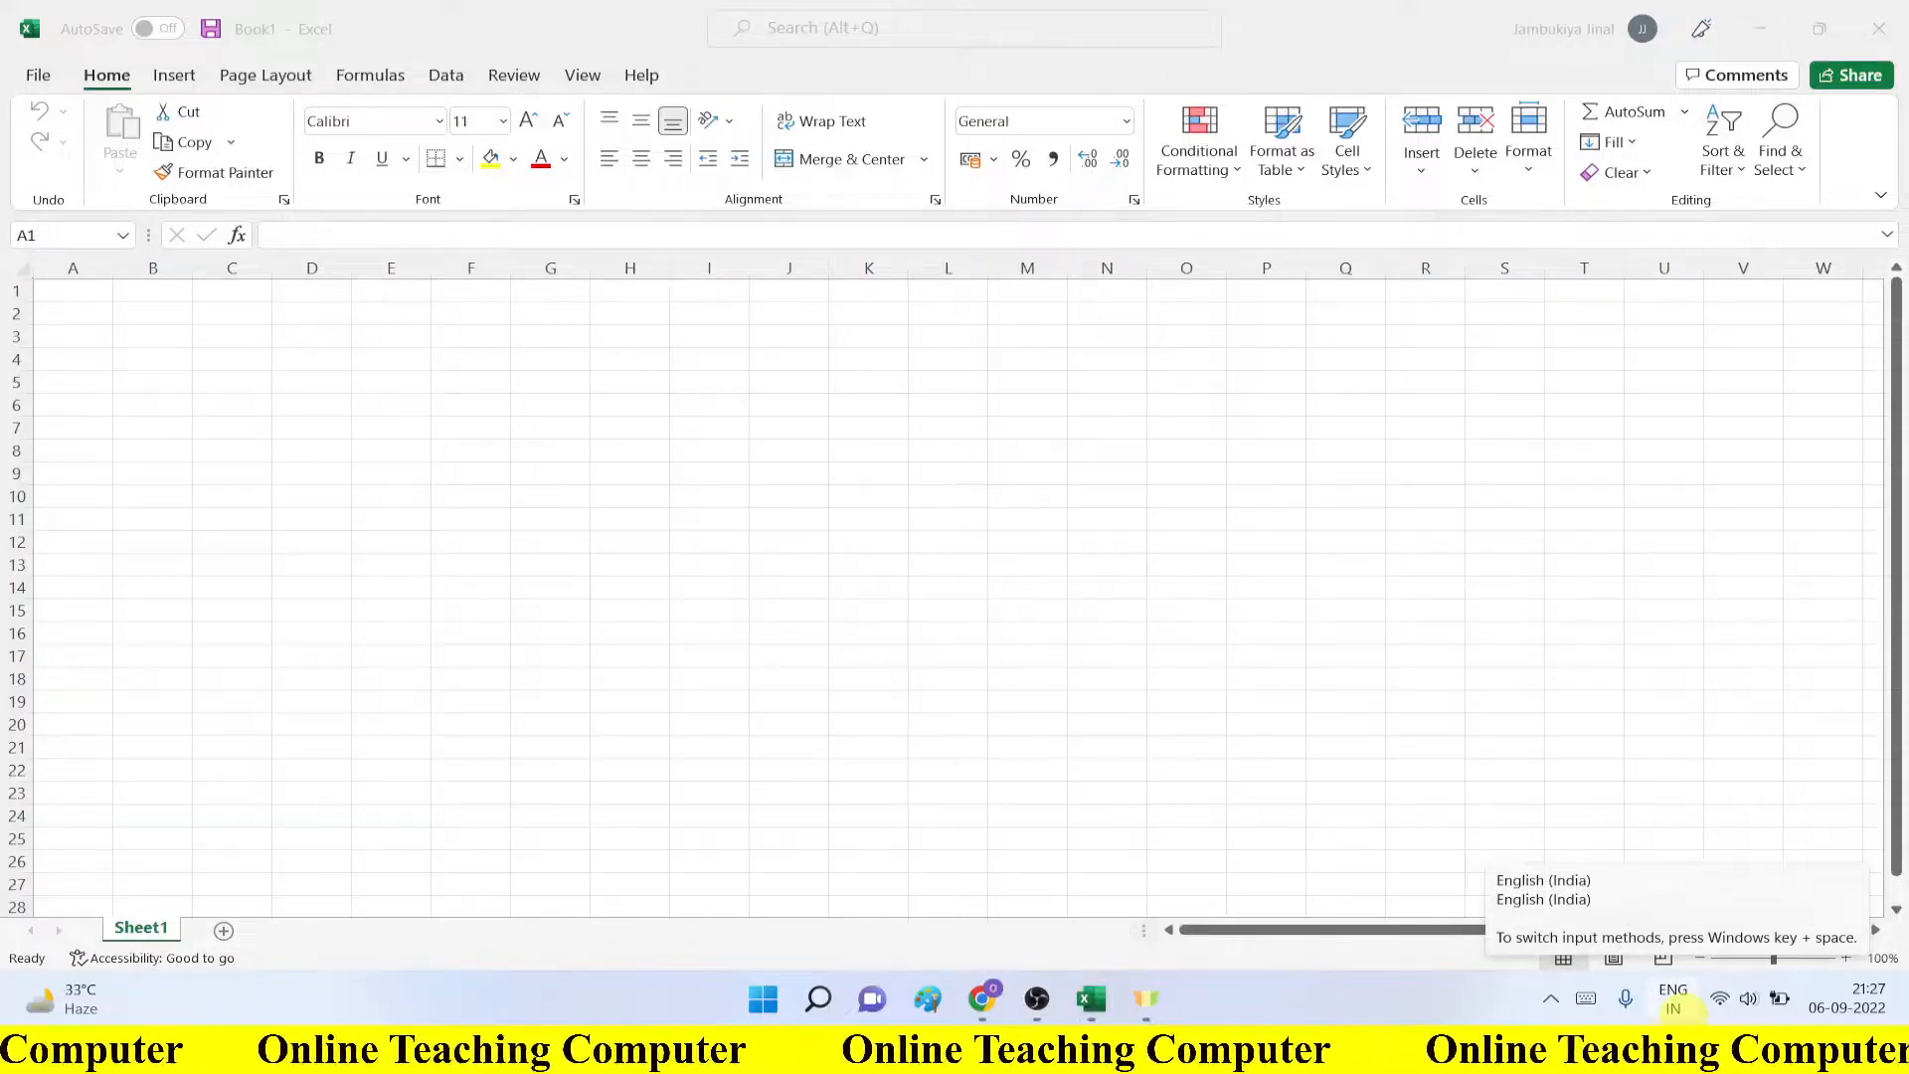
pyautogui.hotkey('alt', 'shift')
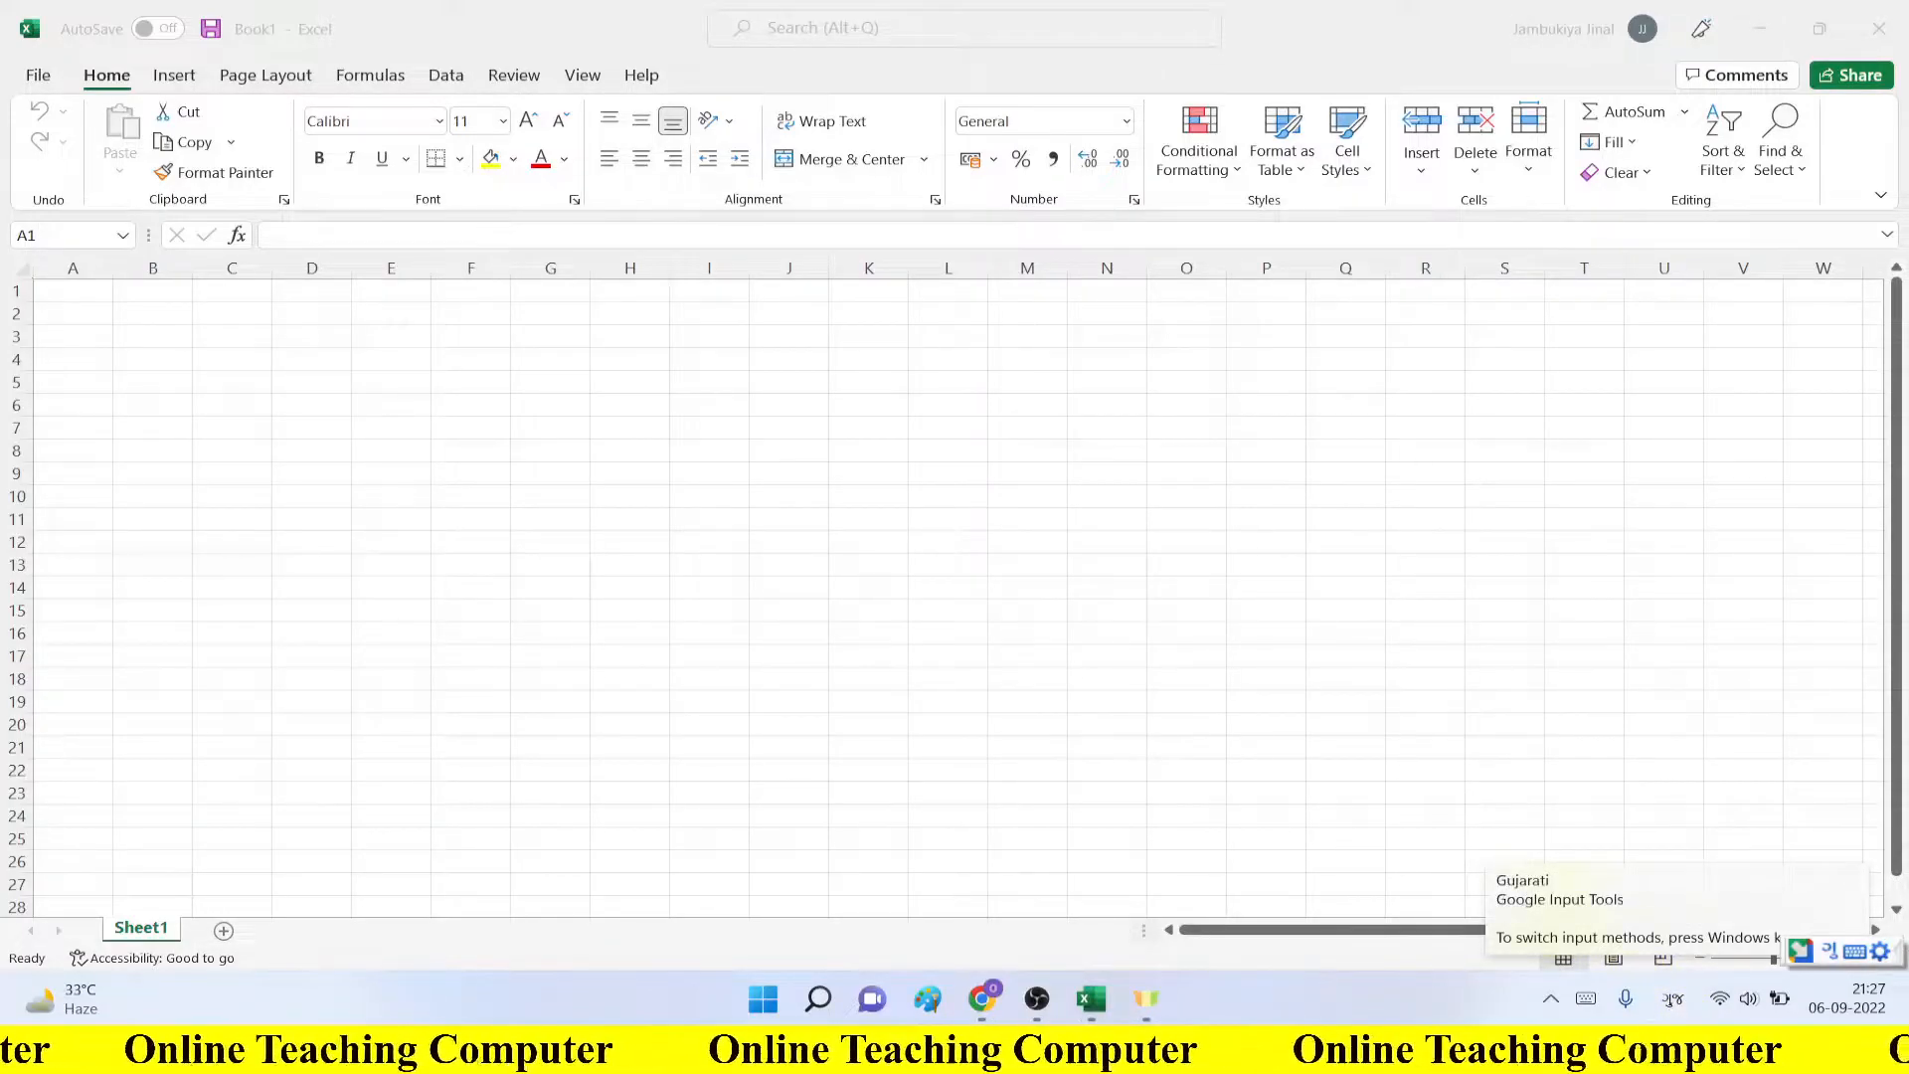
# Step: Enlarge the worksheet view to 370%
pyautogui.click(565, 575)
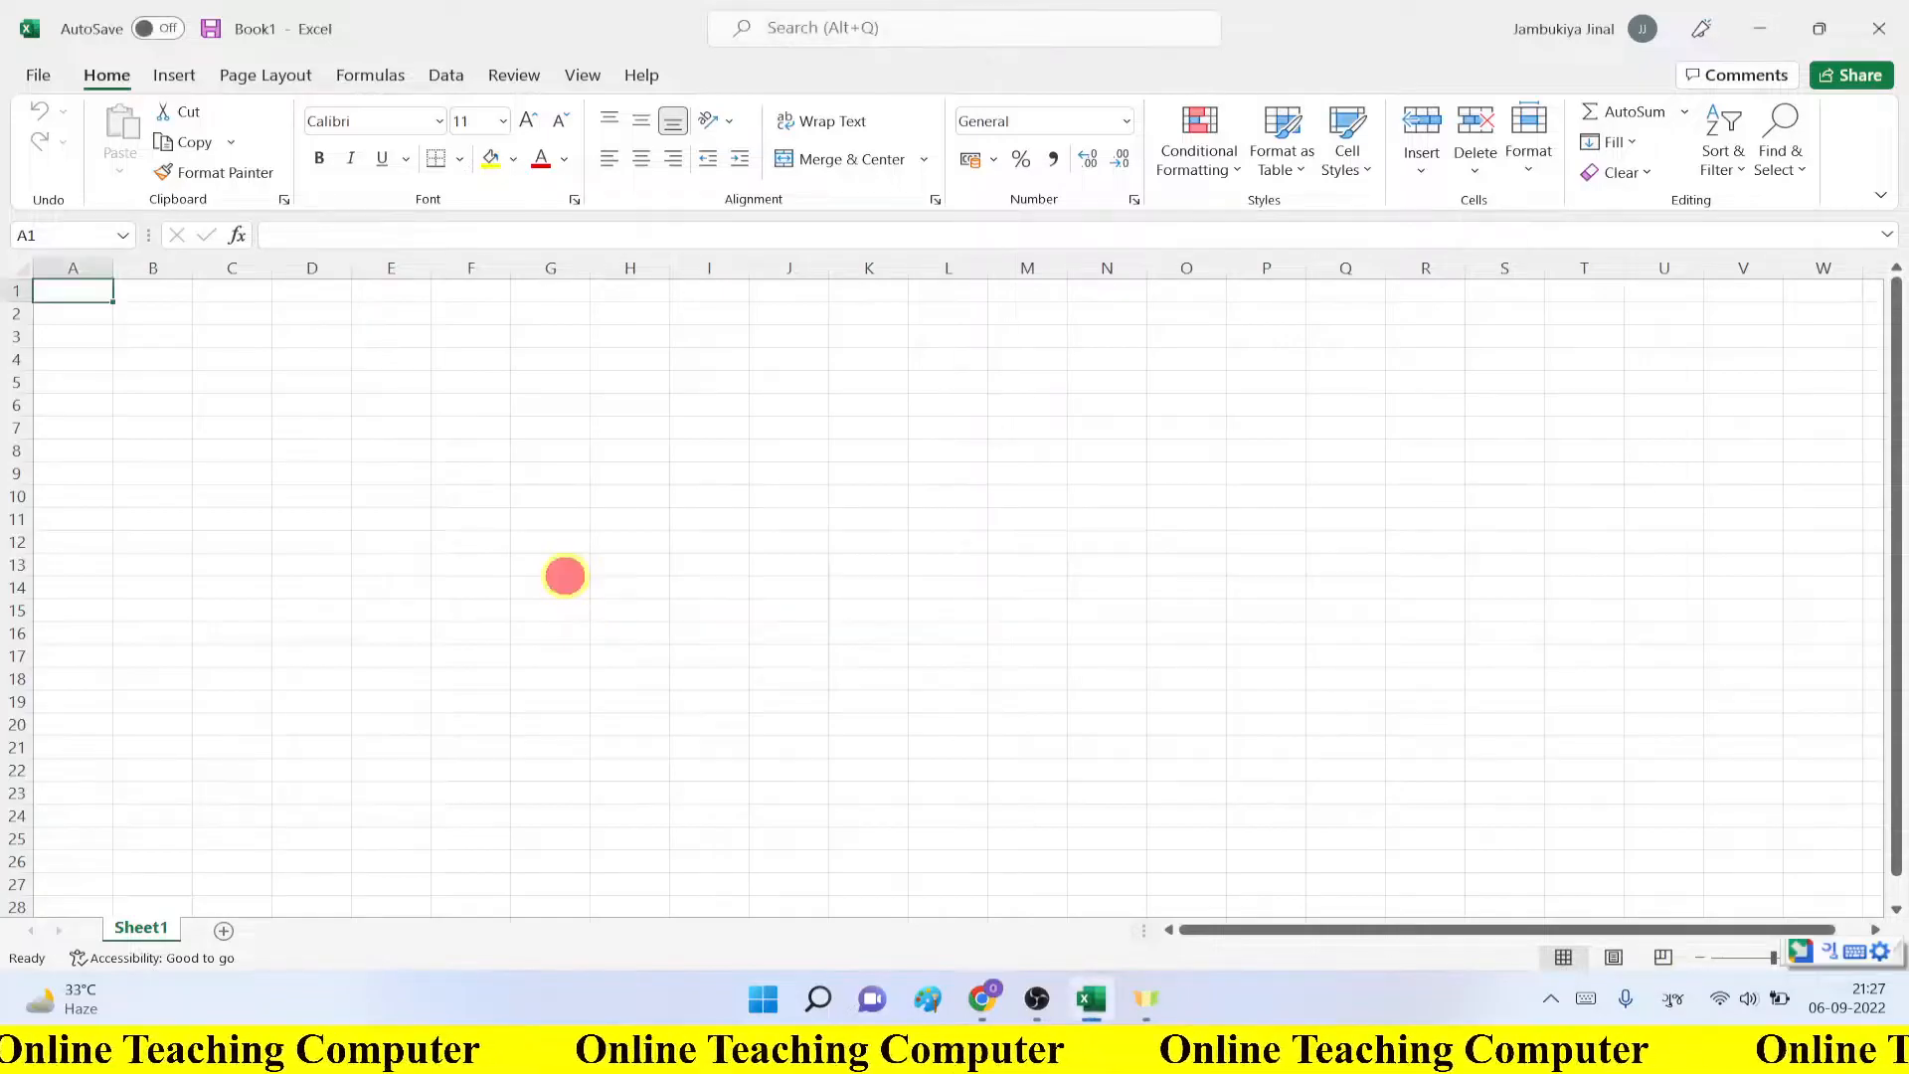
pyautogui.scroll(7, 565, 576)
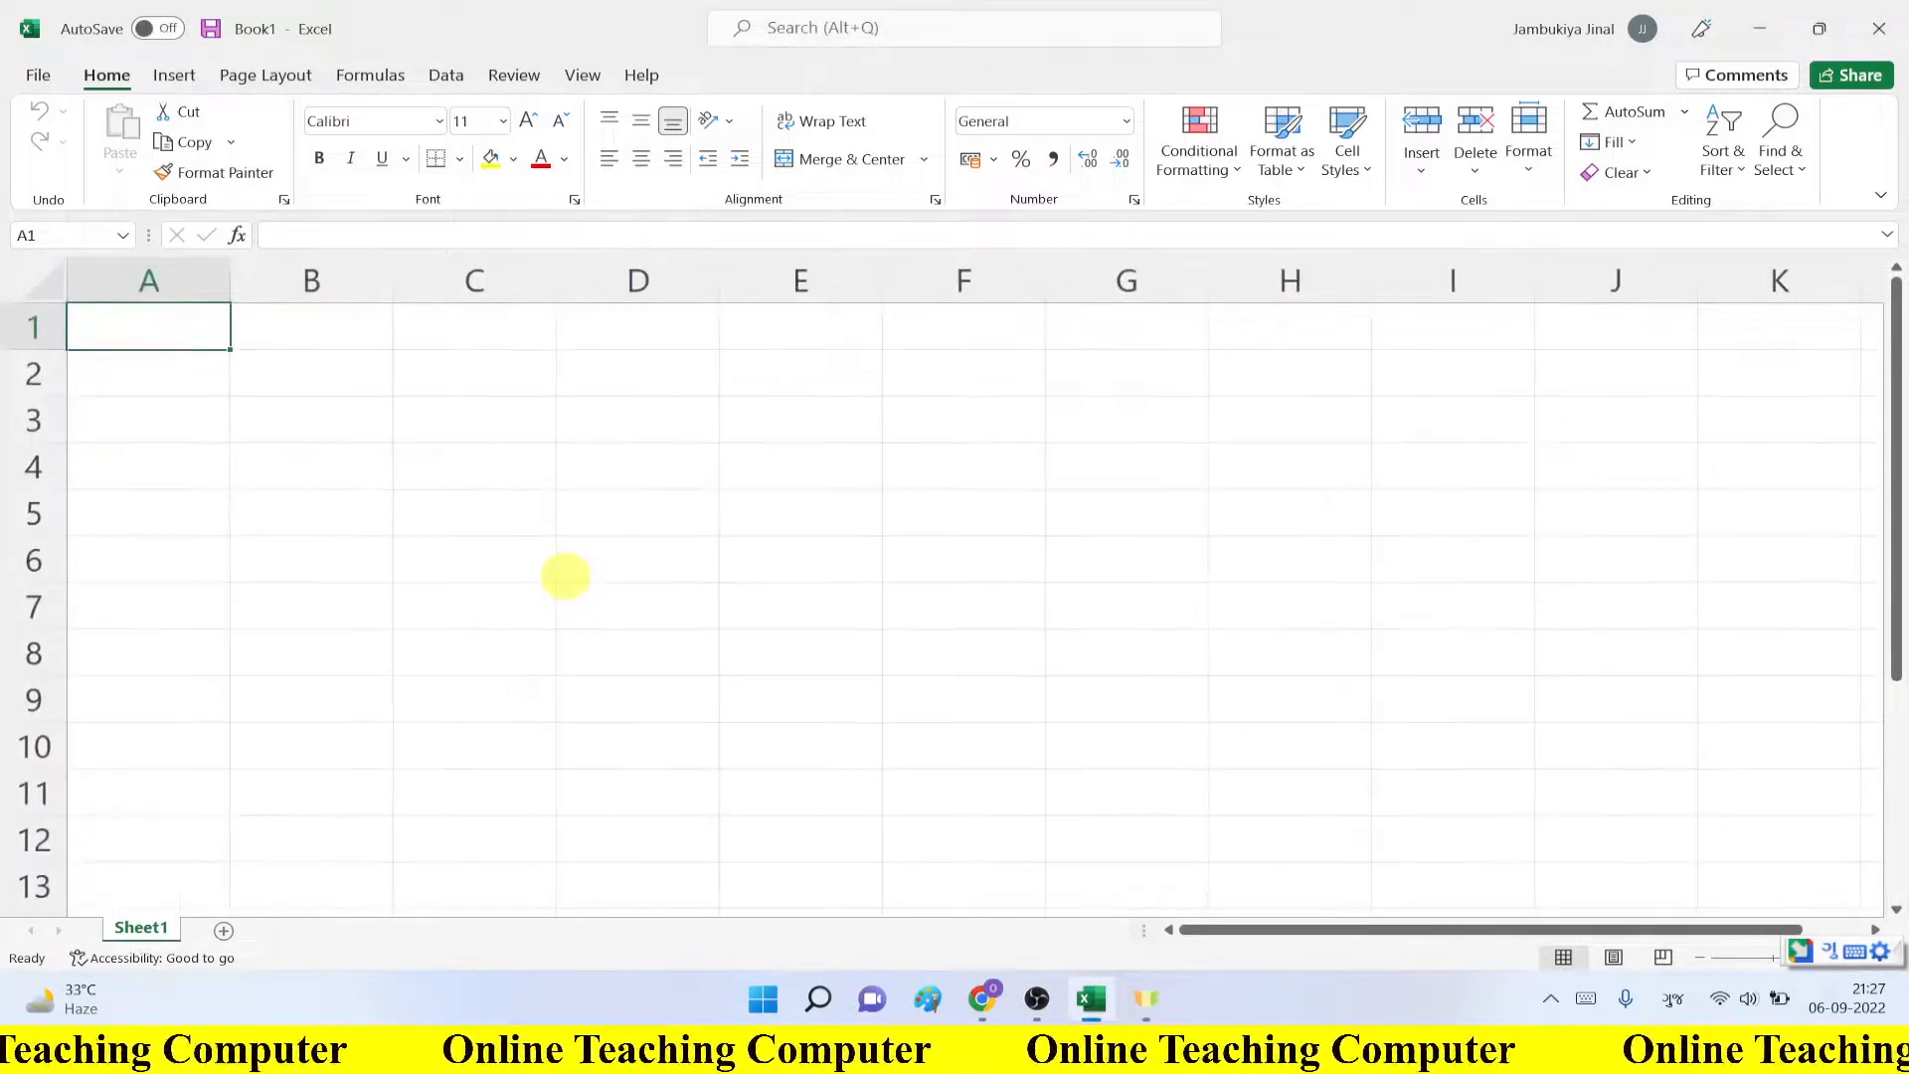
pyautogui.scroll(4, 565, 576)
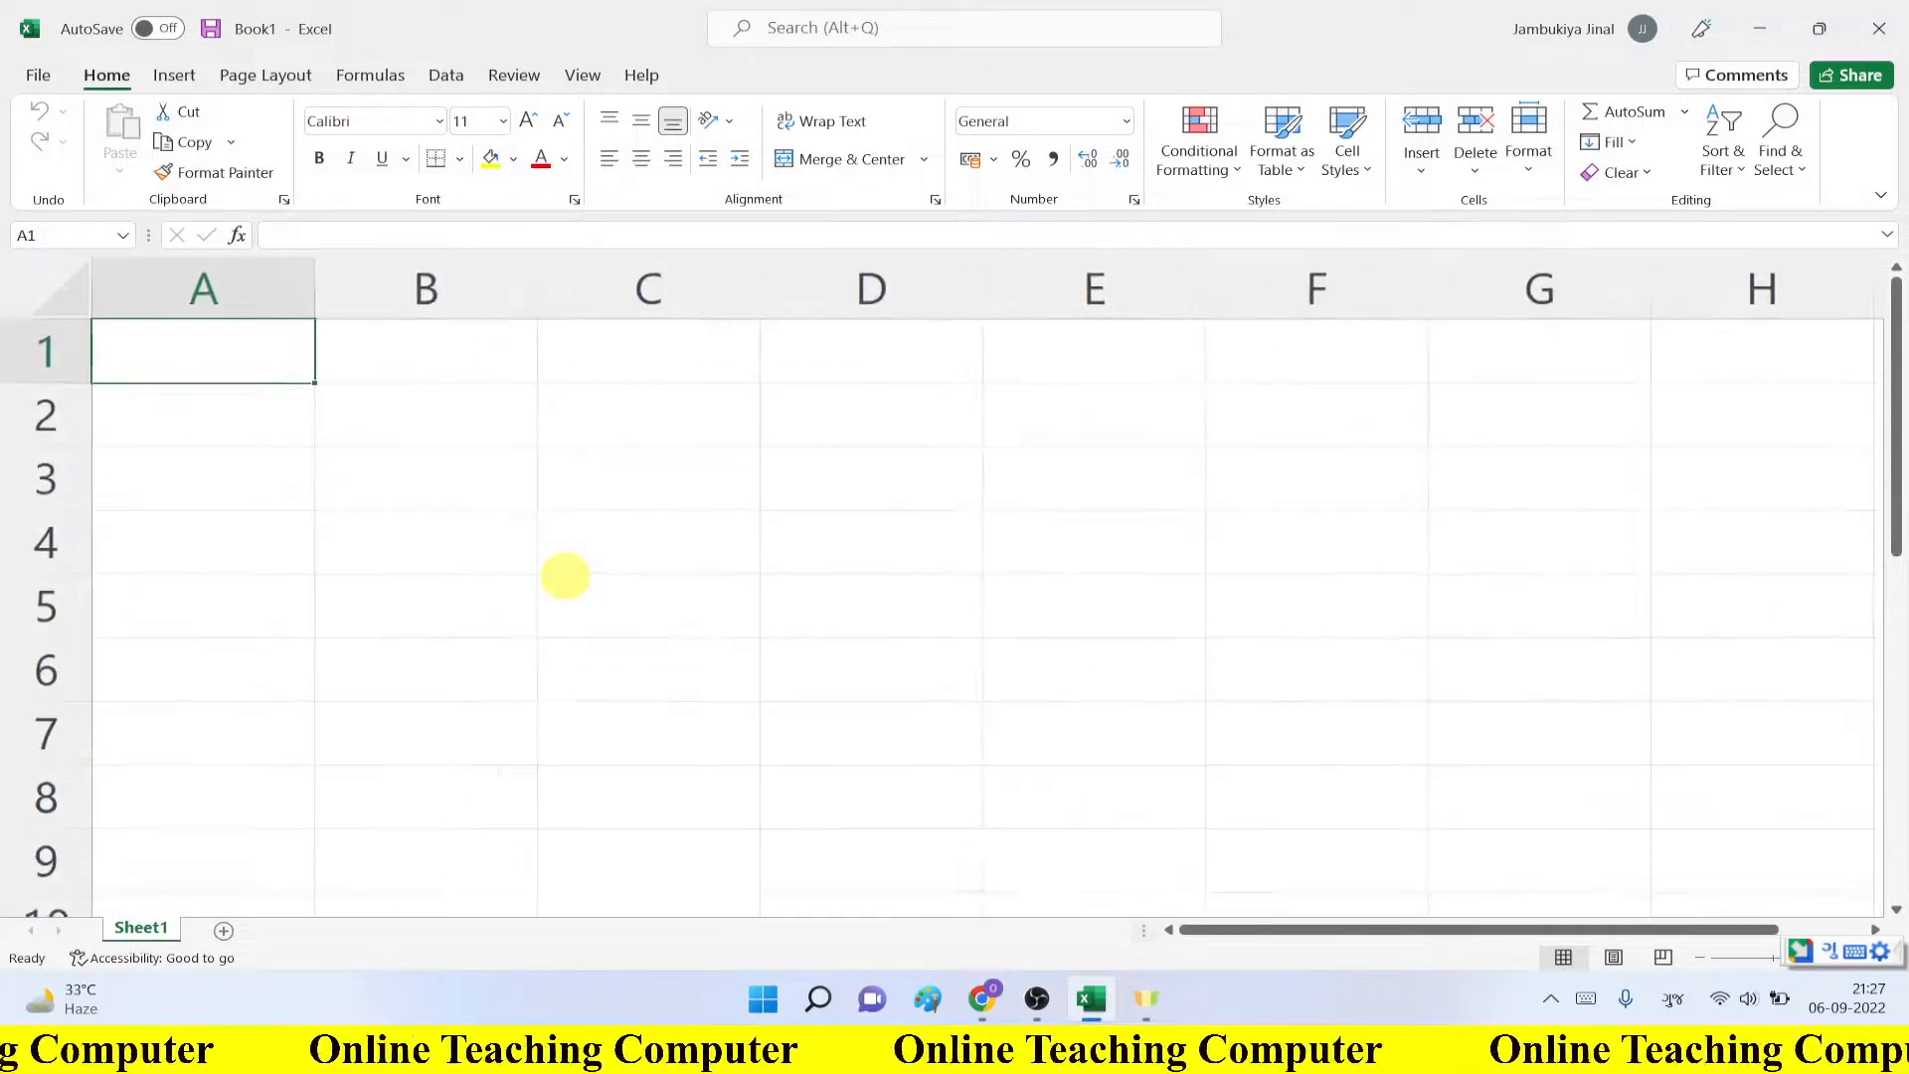
pyautogui.scroll(1, 565, 576)
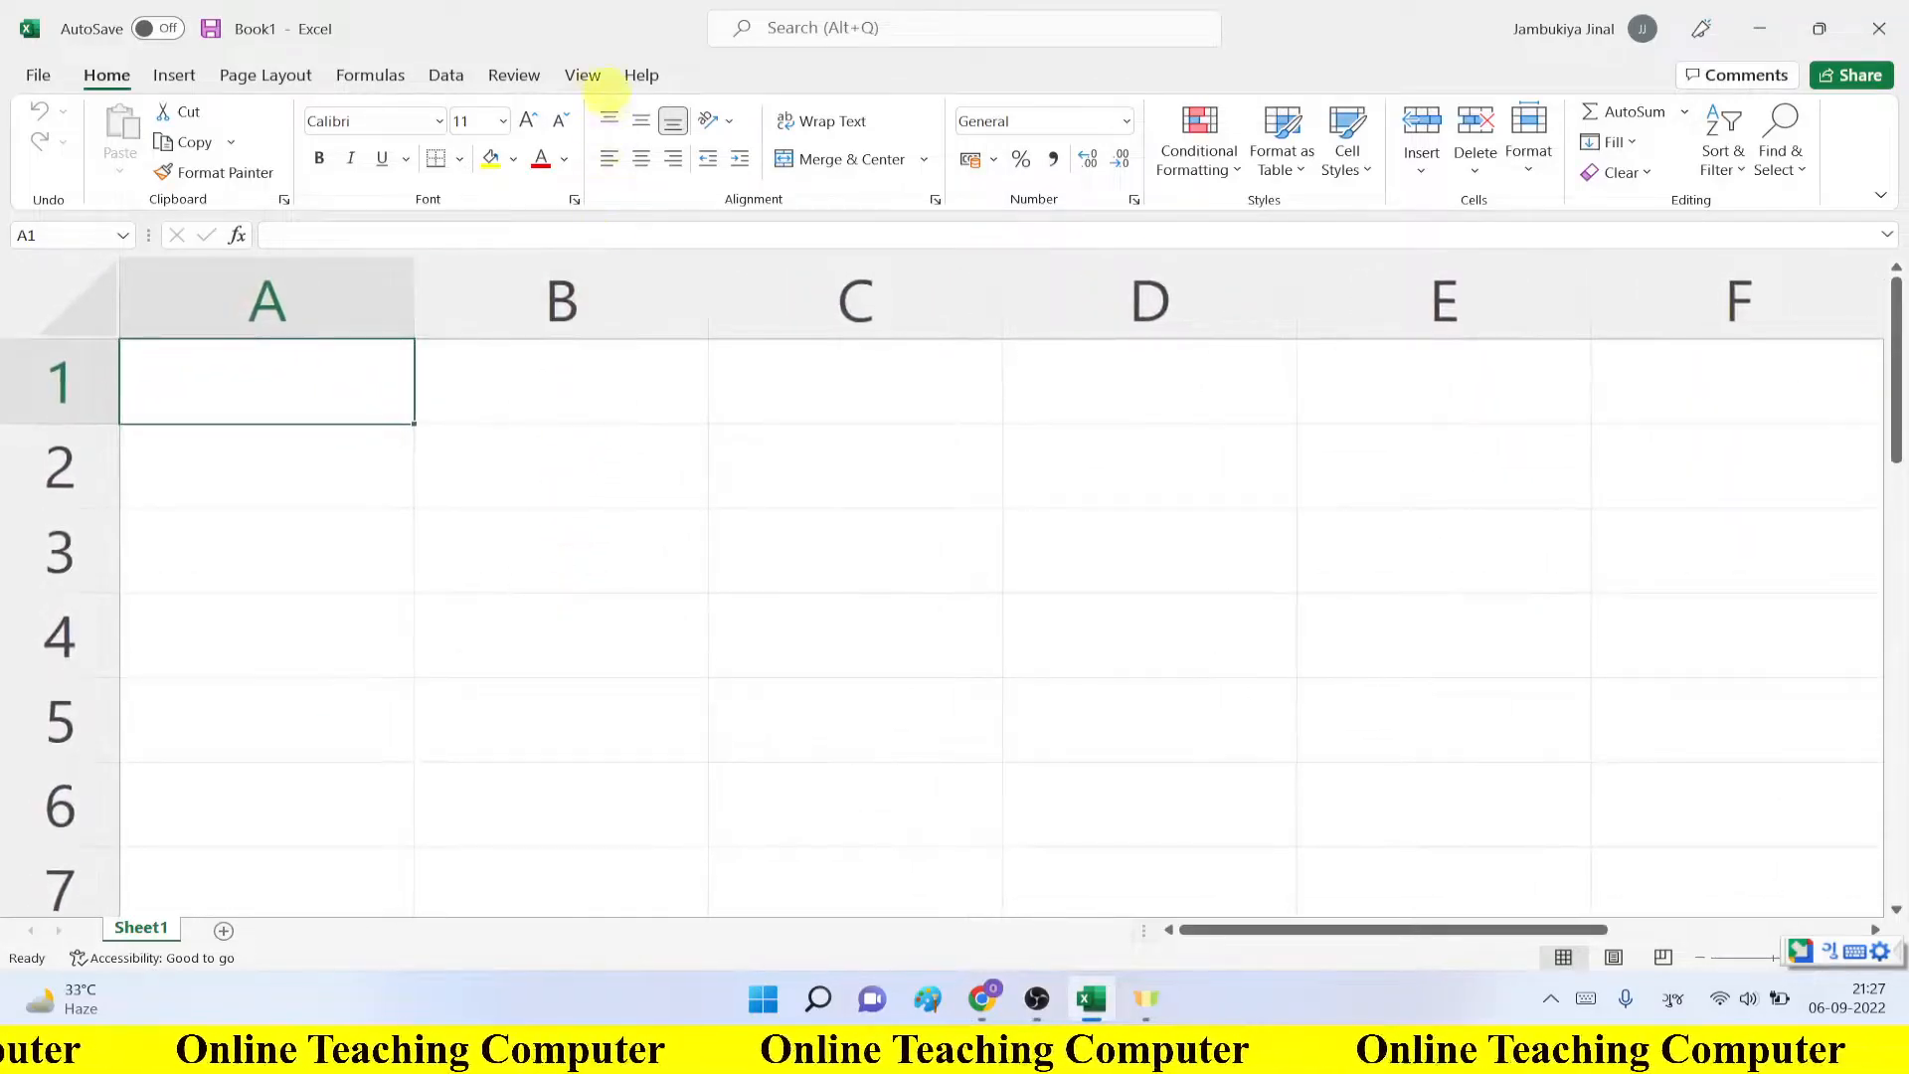
pyautogui.hotkey('ctrl', 'a')
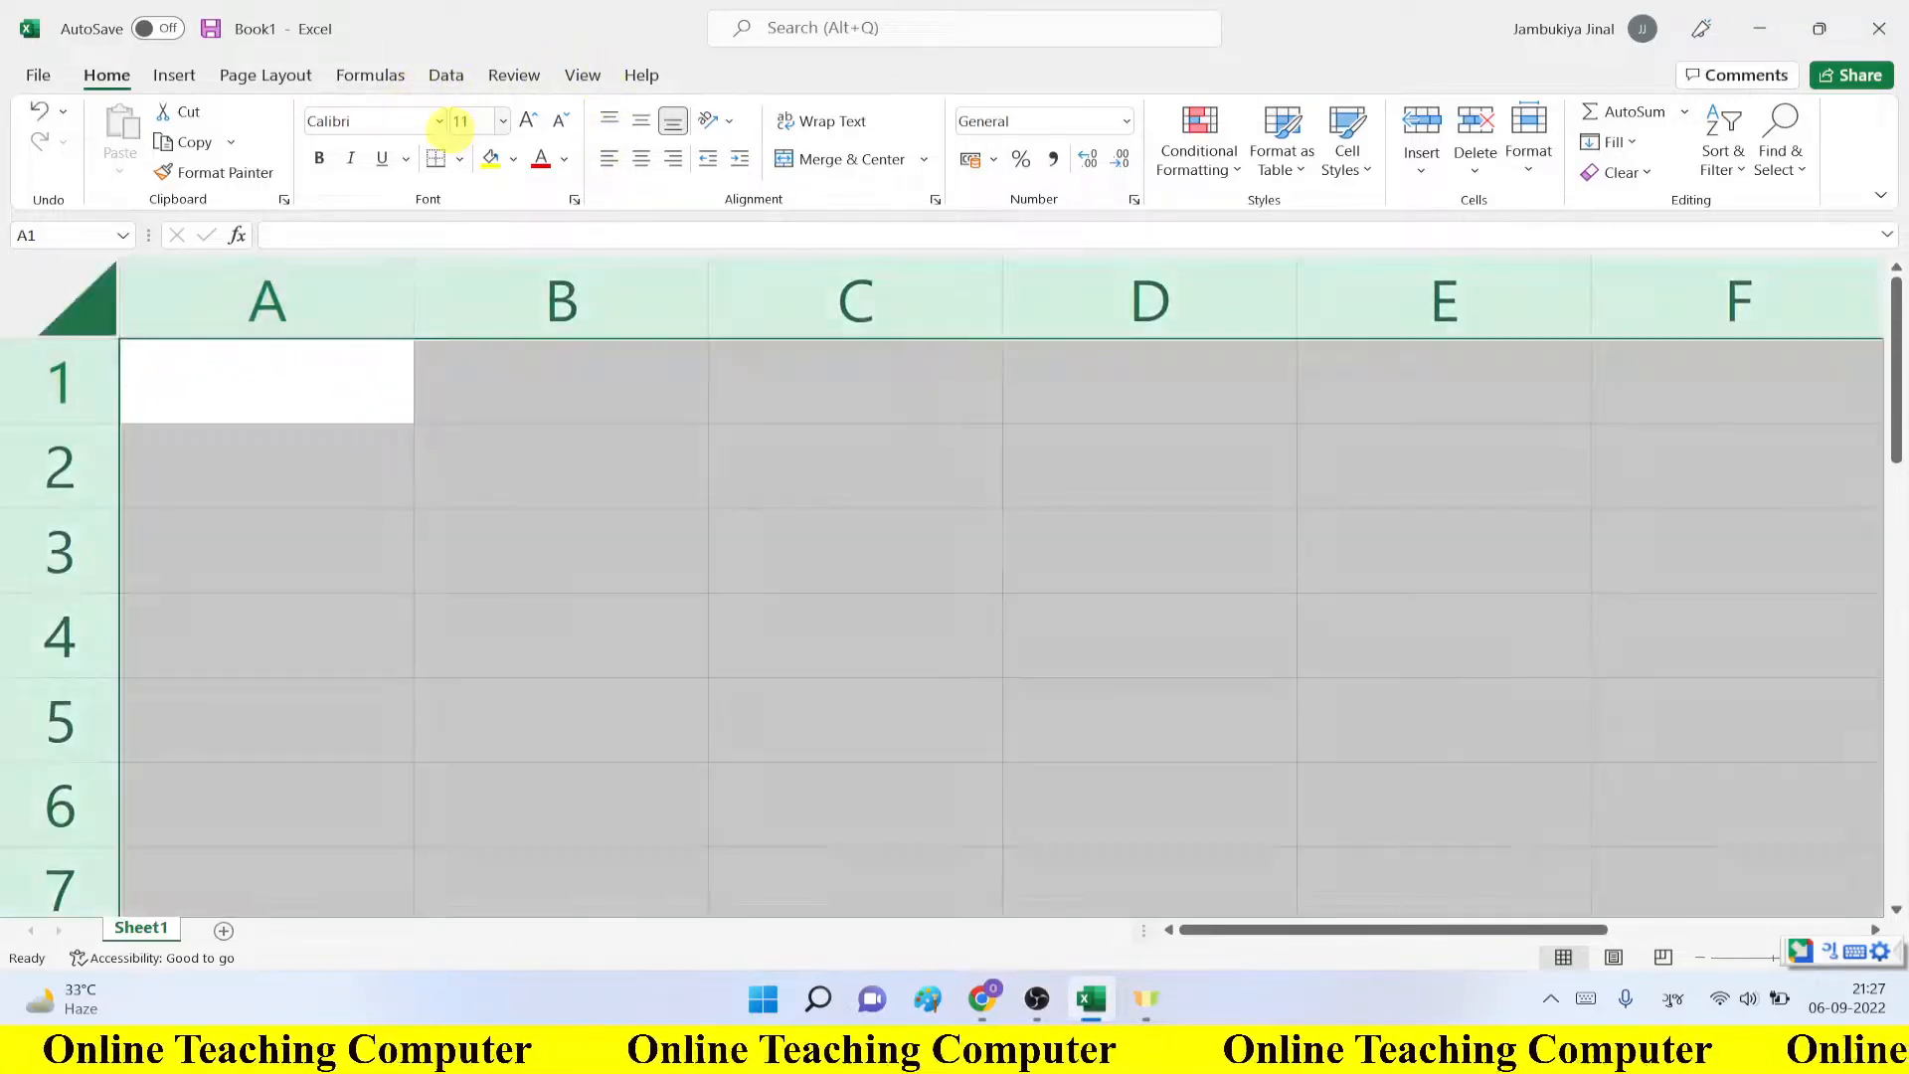
pyautogui.click(437, 122)
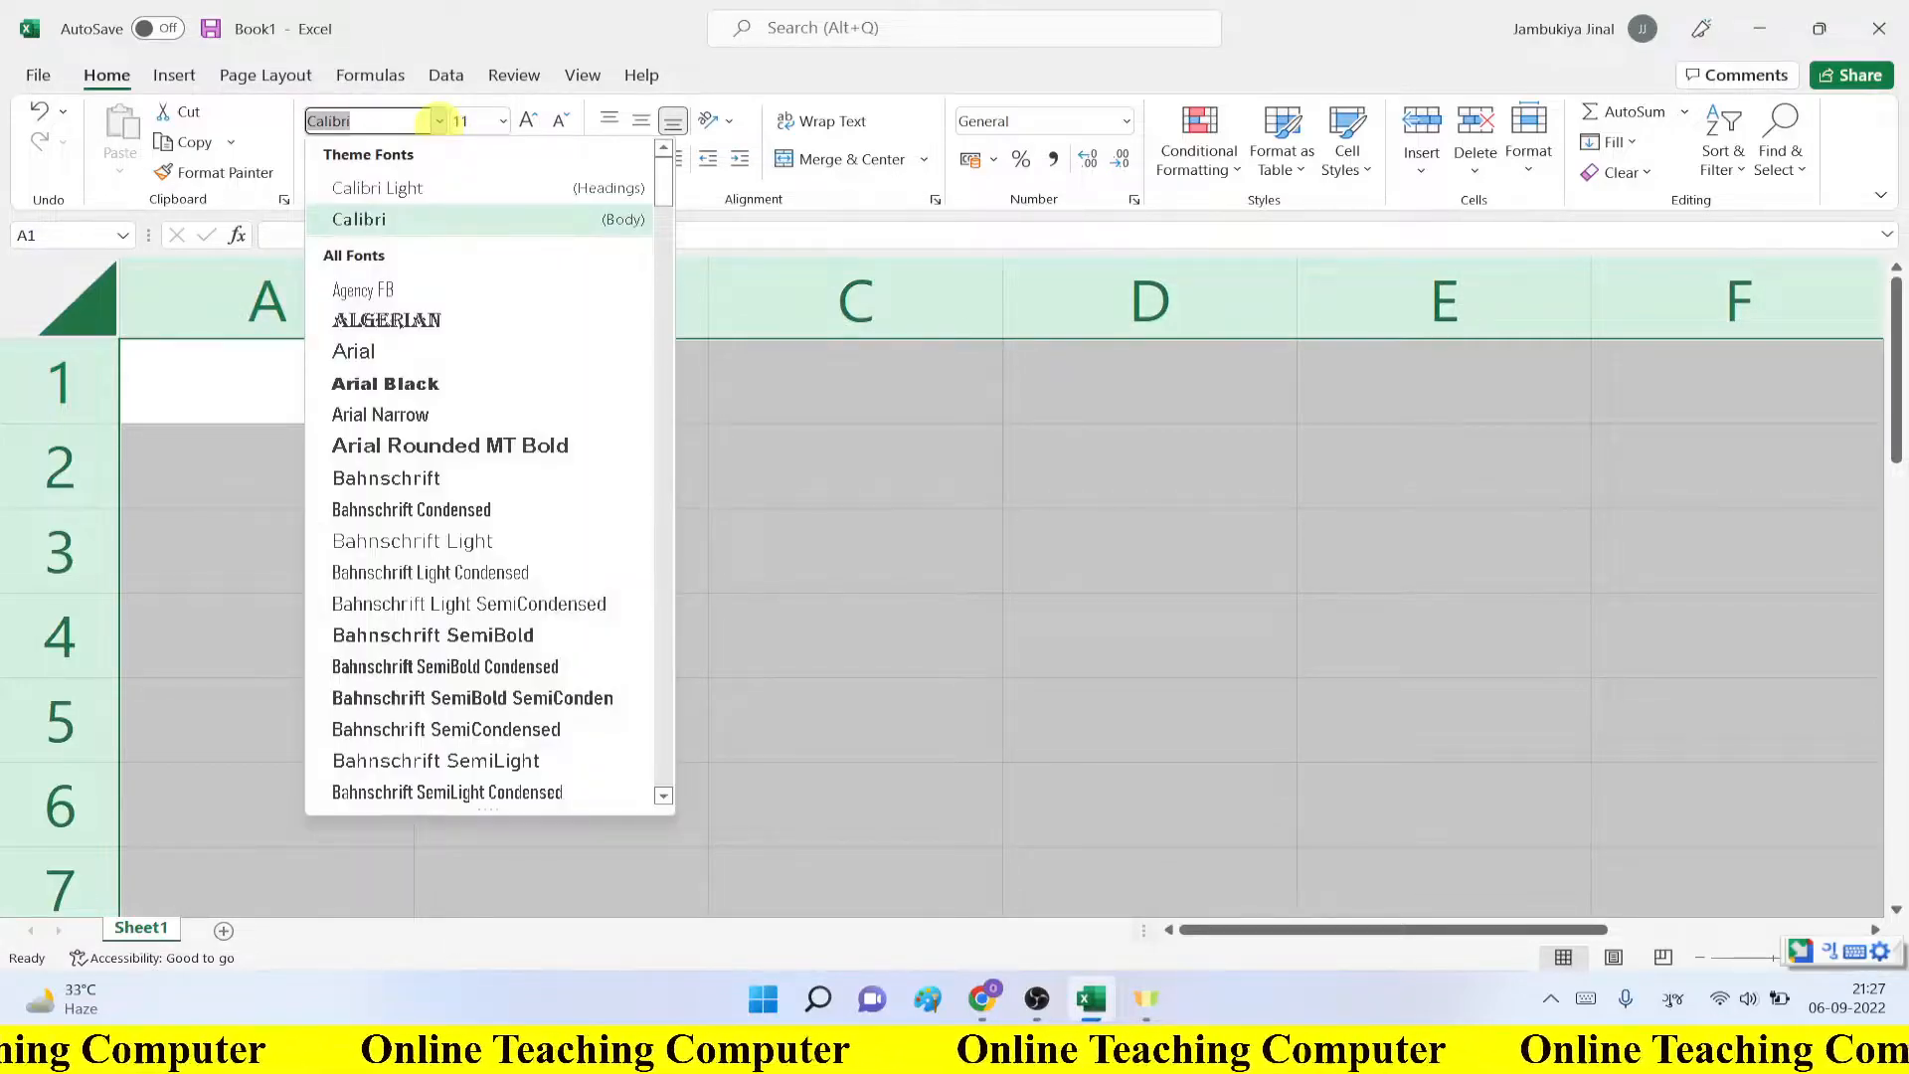
pyautogui.click(438, 122)
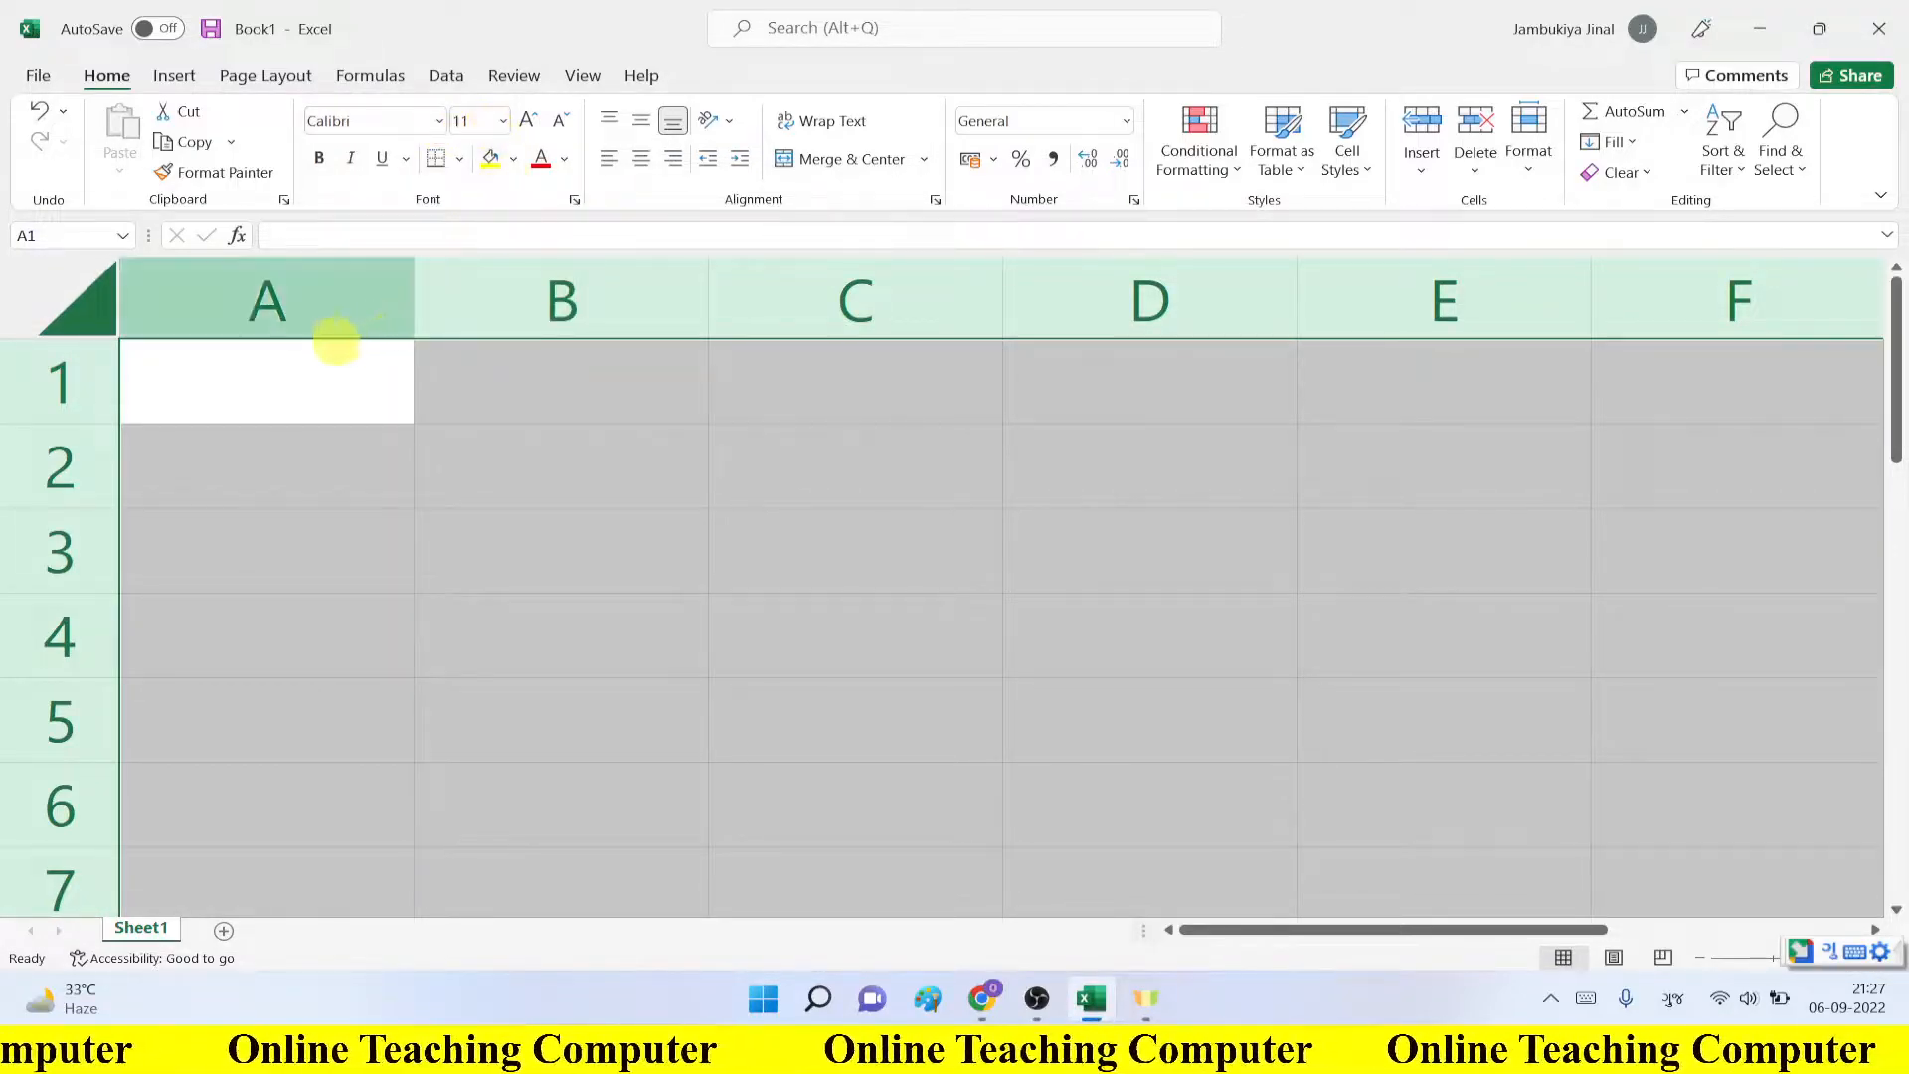
pyautogui.click(285, 394)
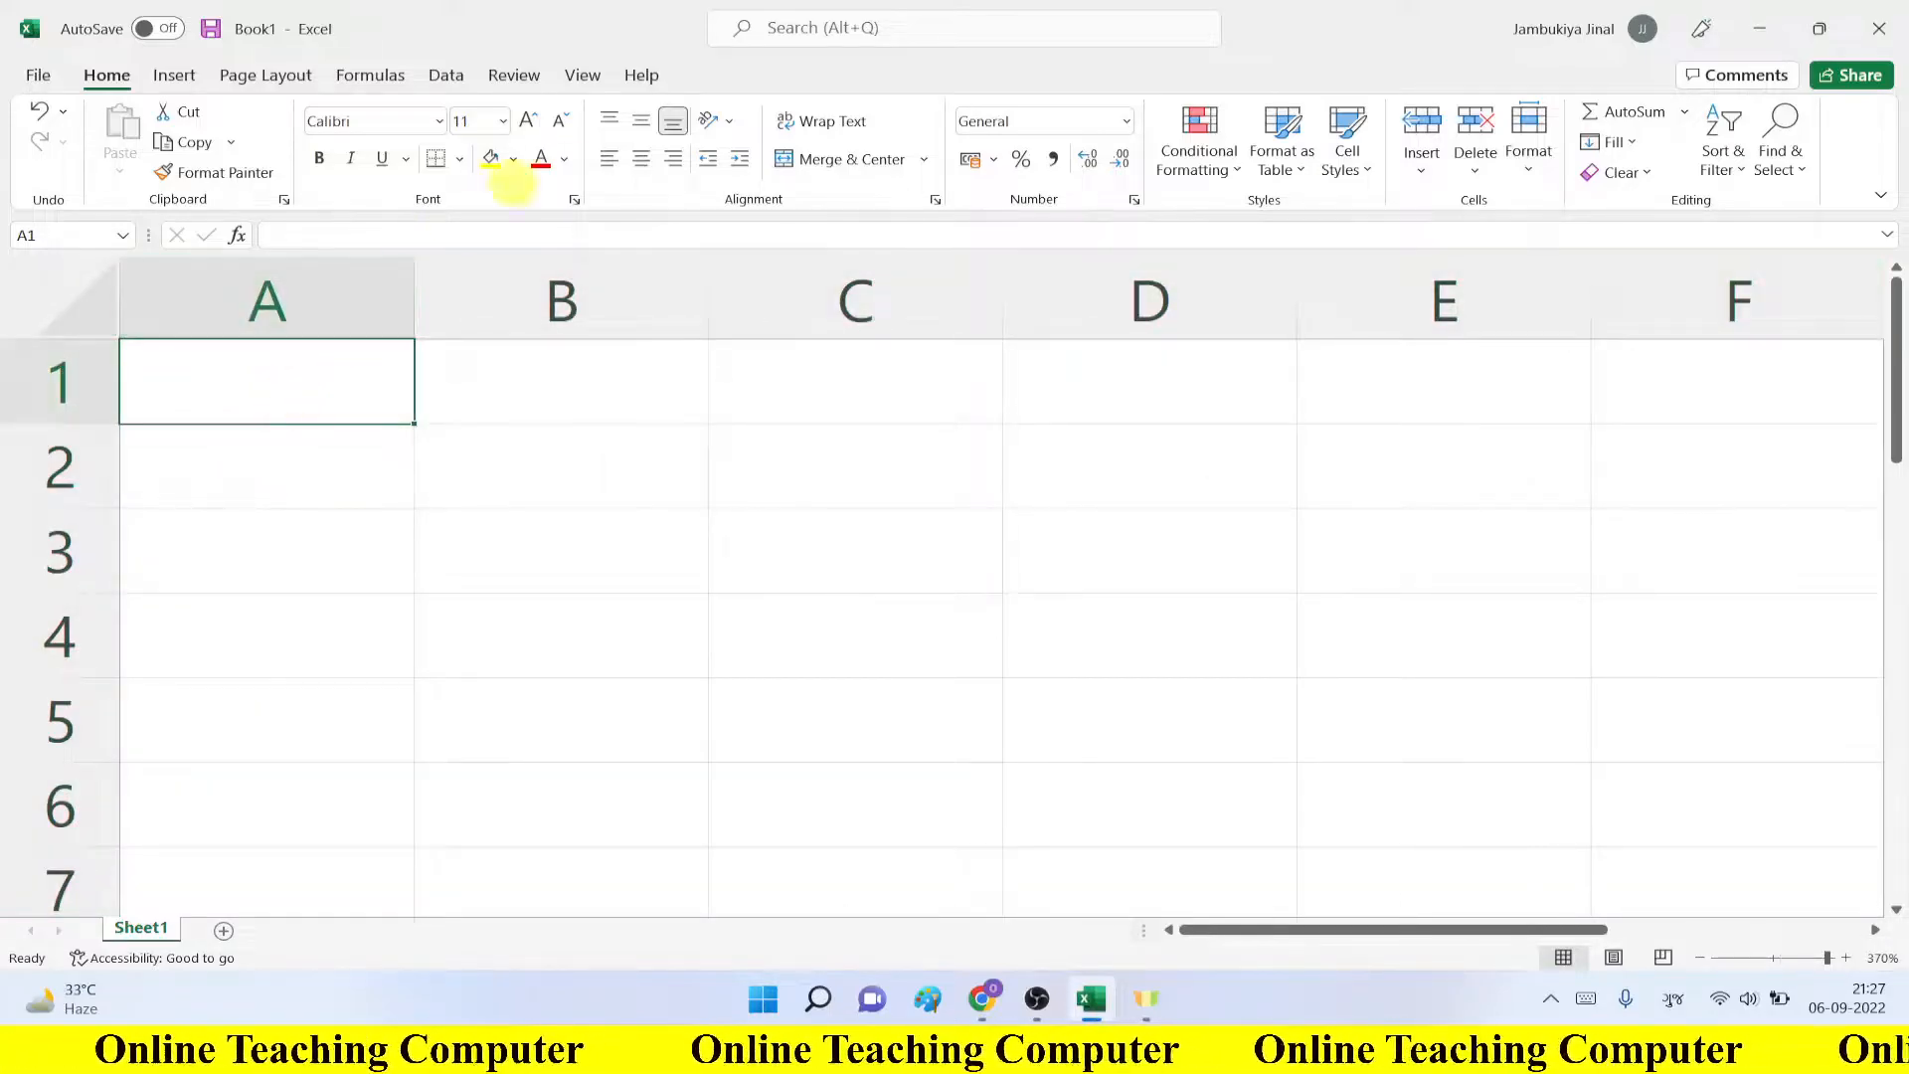
# Step: Centre the contents of all worksheet cells horizontally
pyautogui.hotkey('ctrl', 'a')
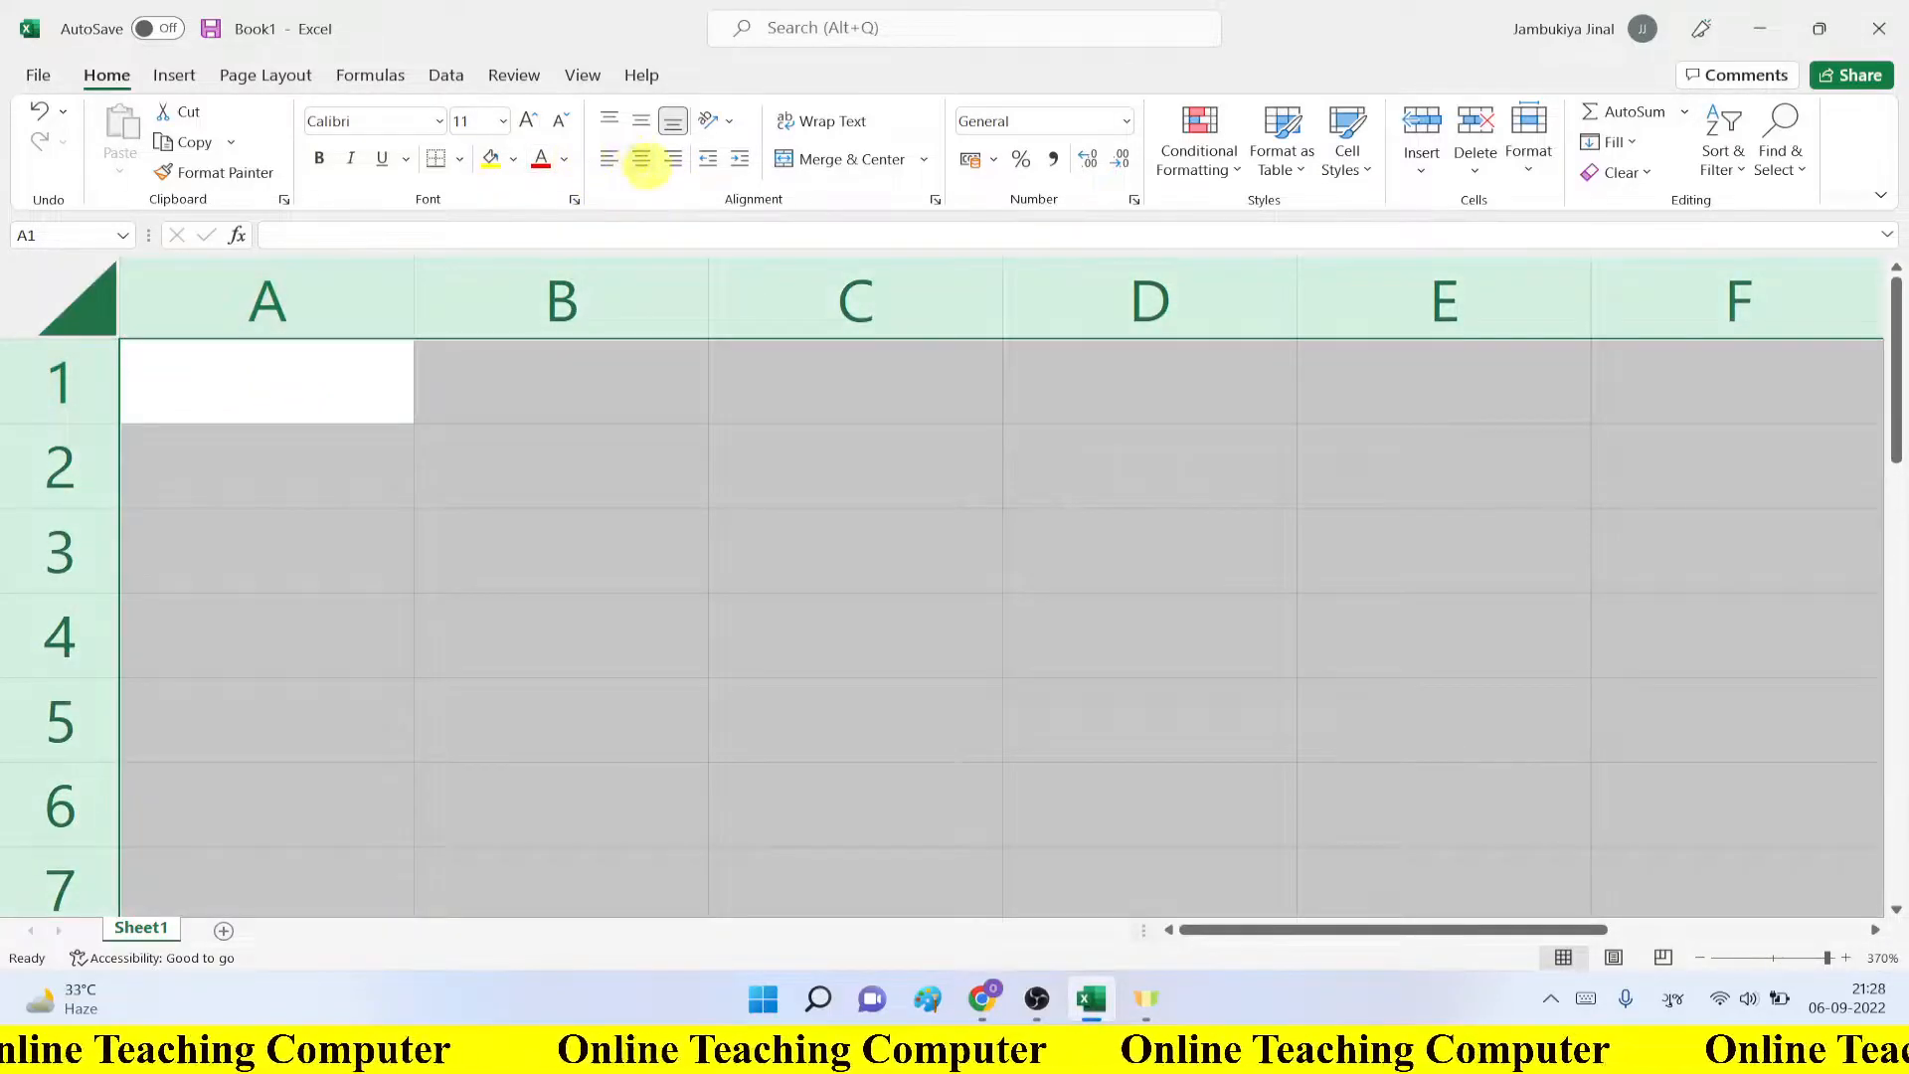
pyautogui.click(642, 158)
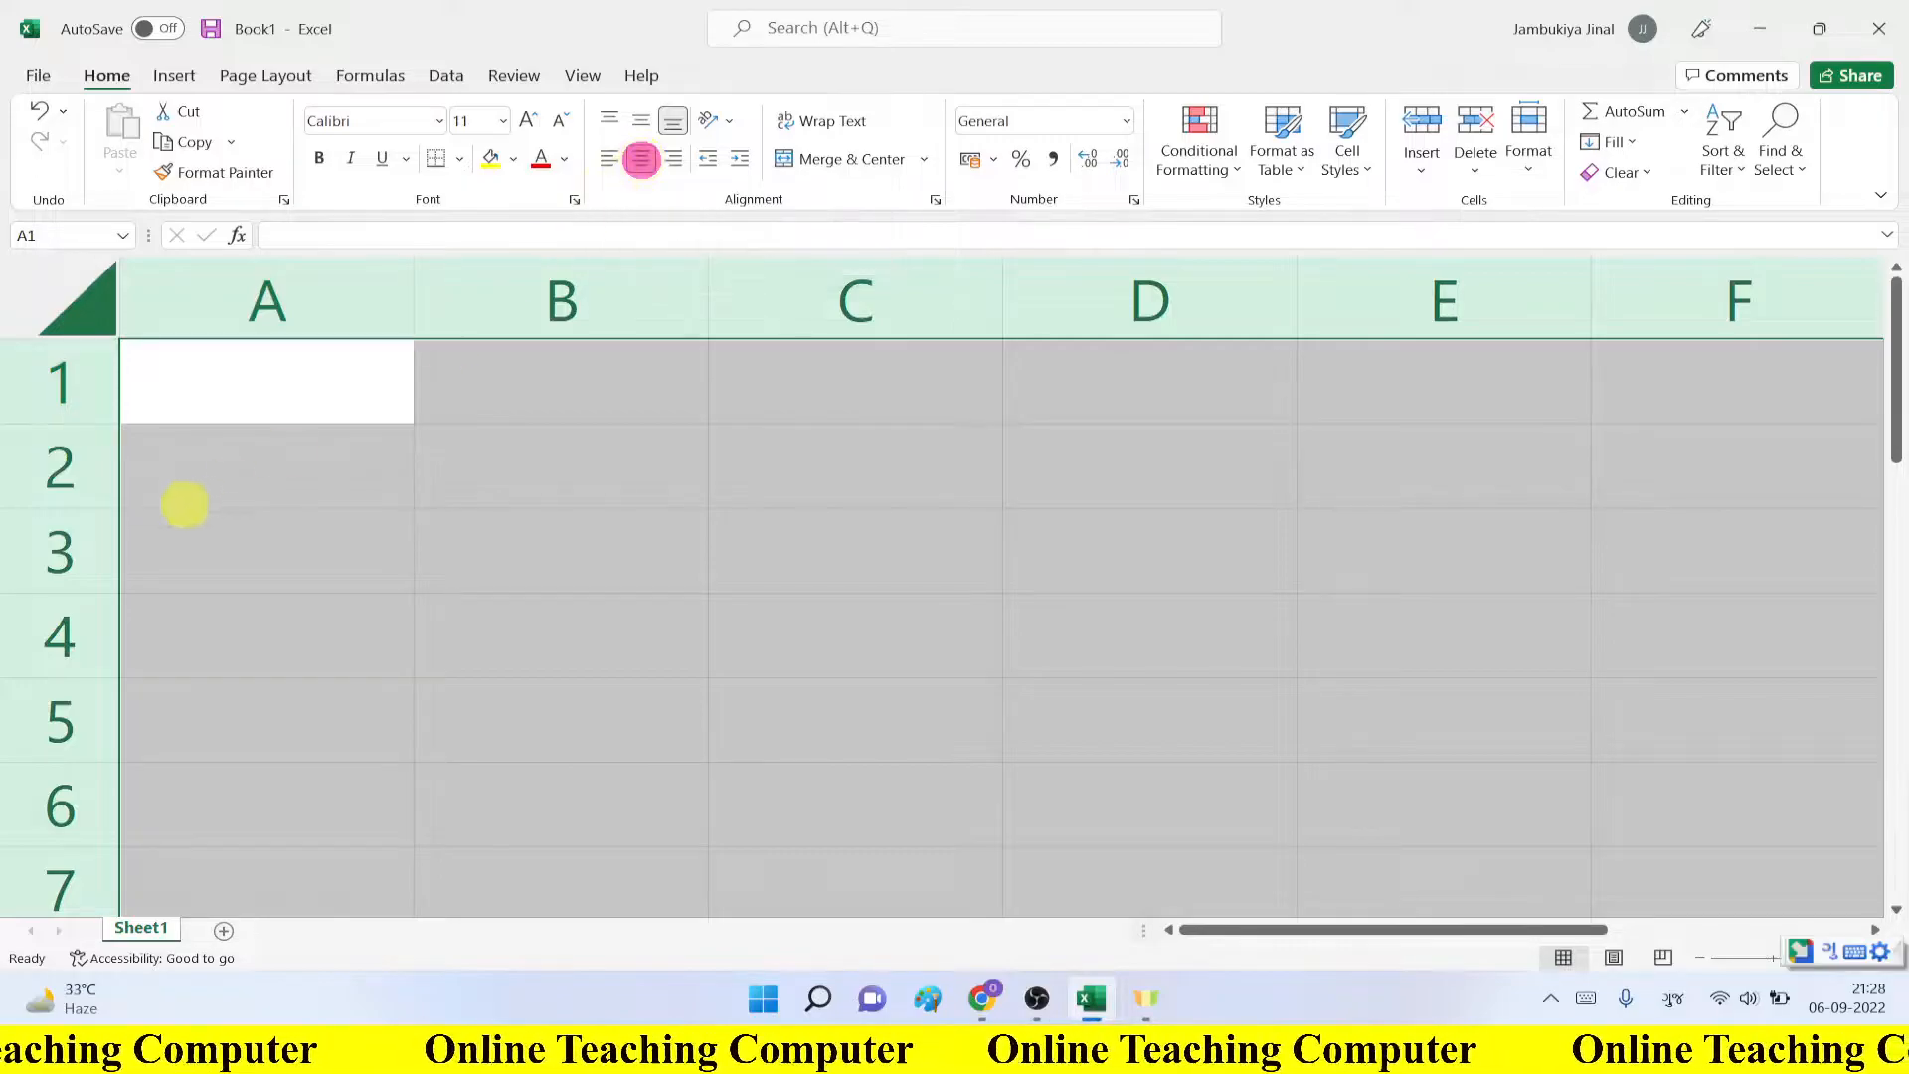
# Step: Enter the Gujarati letter ક in cell A1 and ખ in cell B1
pyautogui.click(254, 397)
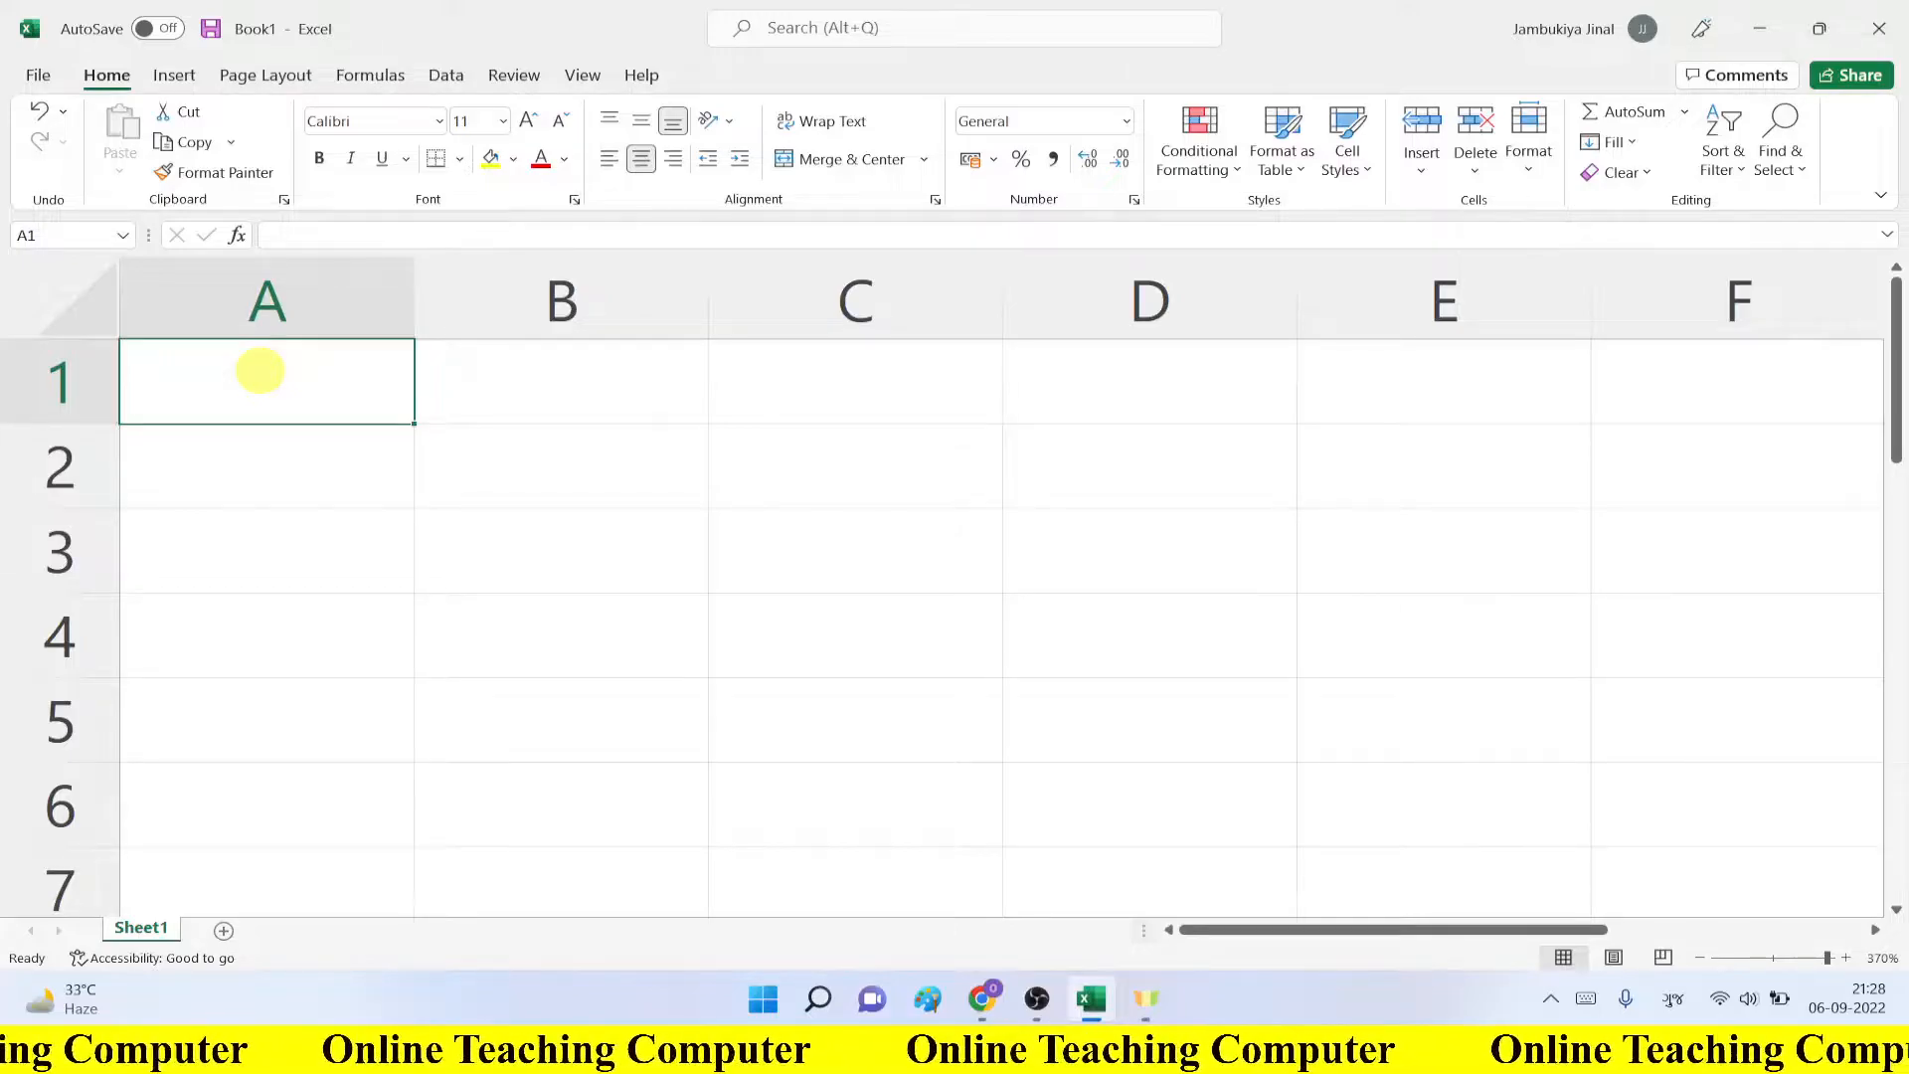
pyautogui.write('ka')
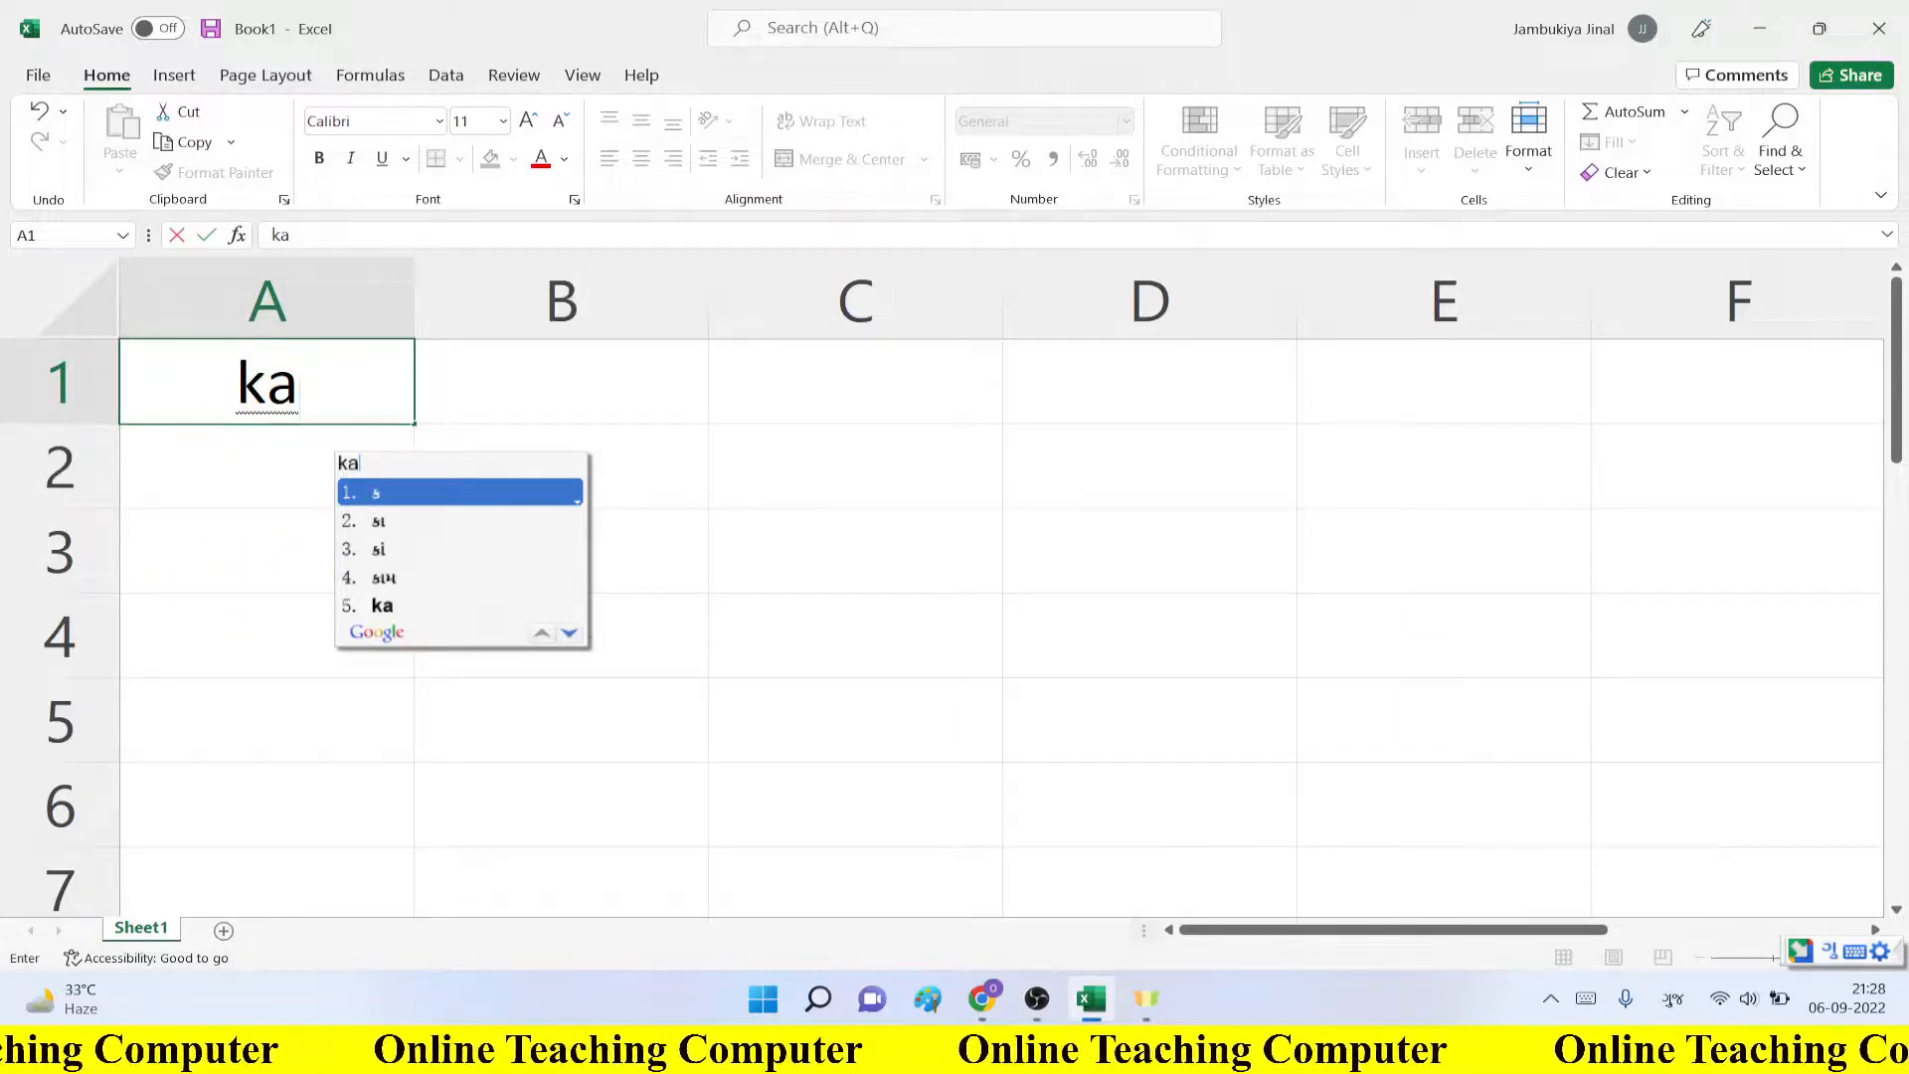
pyautogui.click(393, 487)
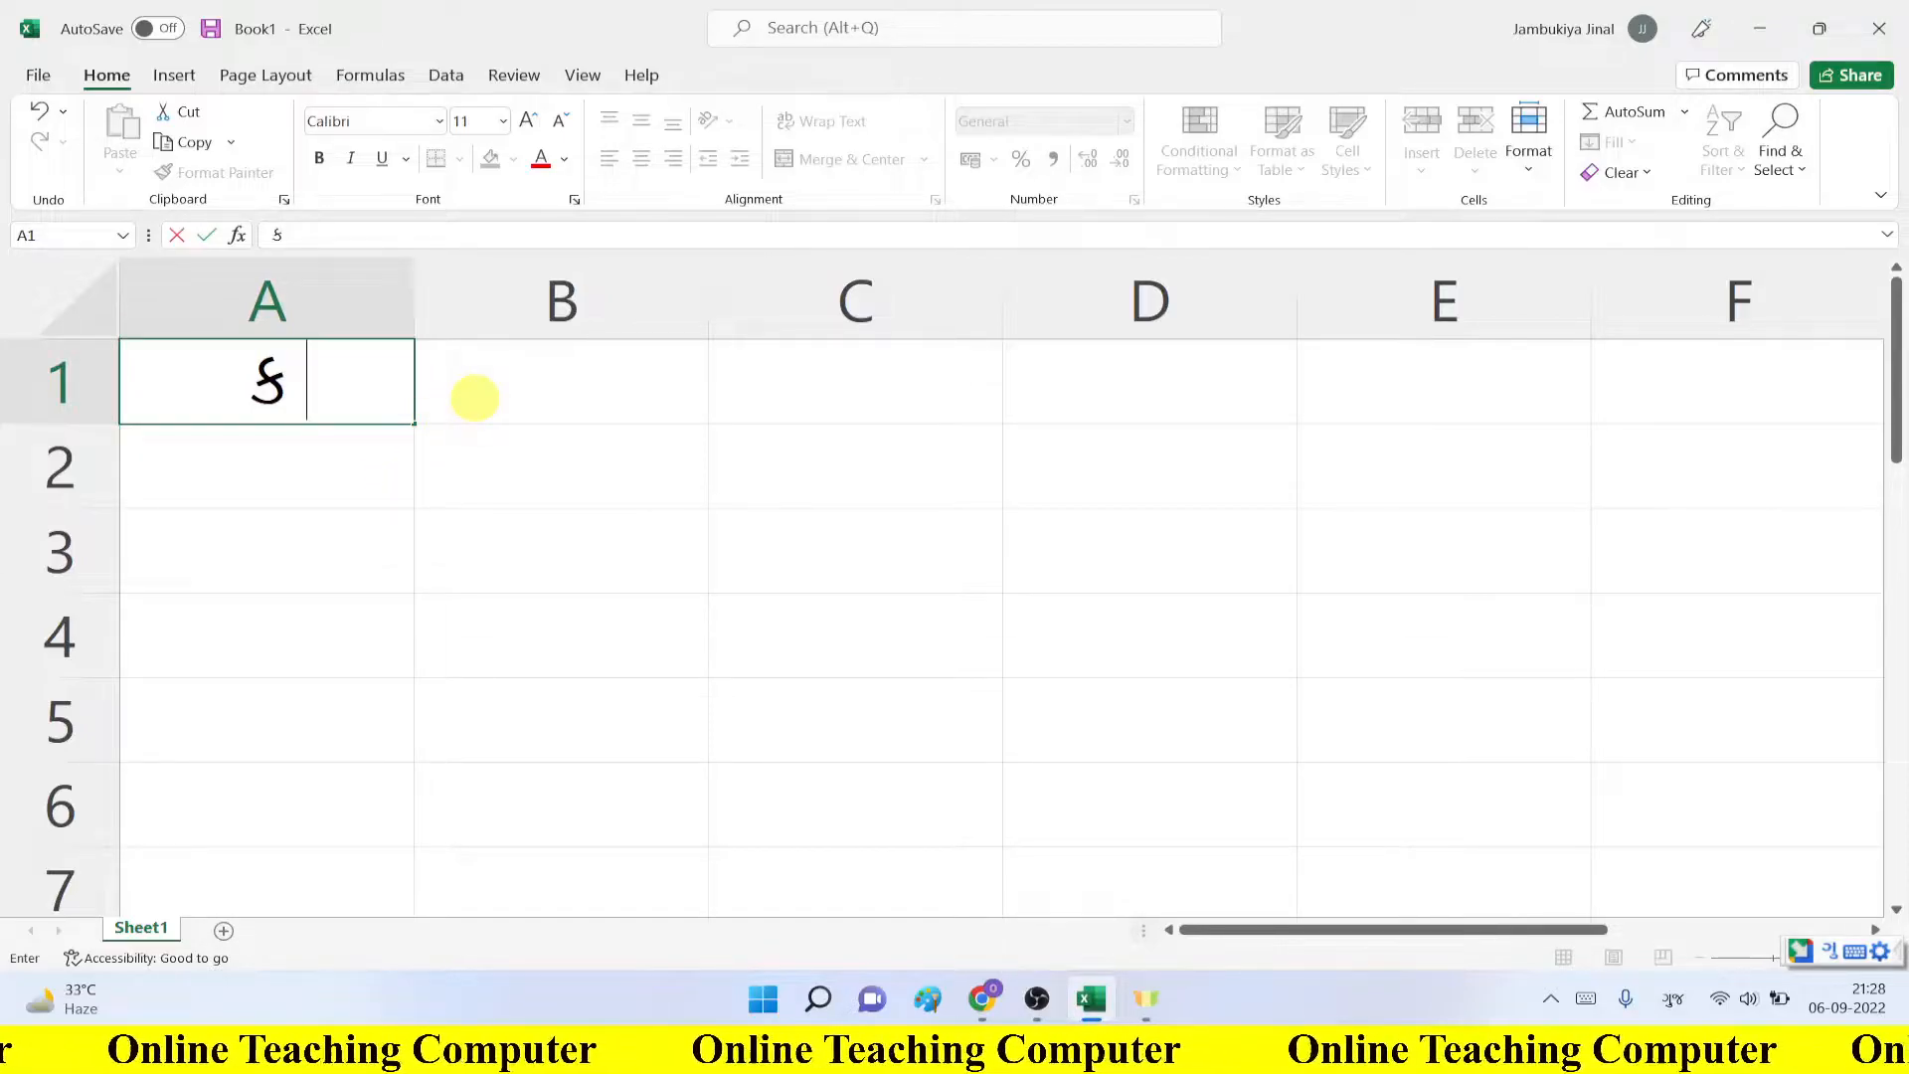
pyautogui.click(474, 397)
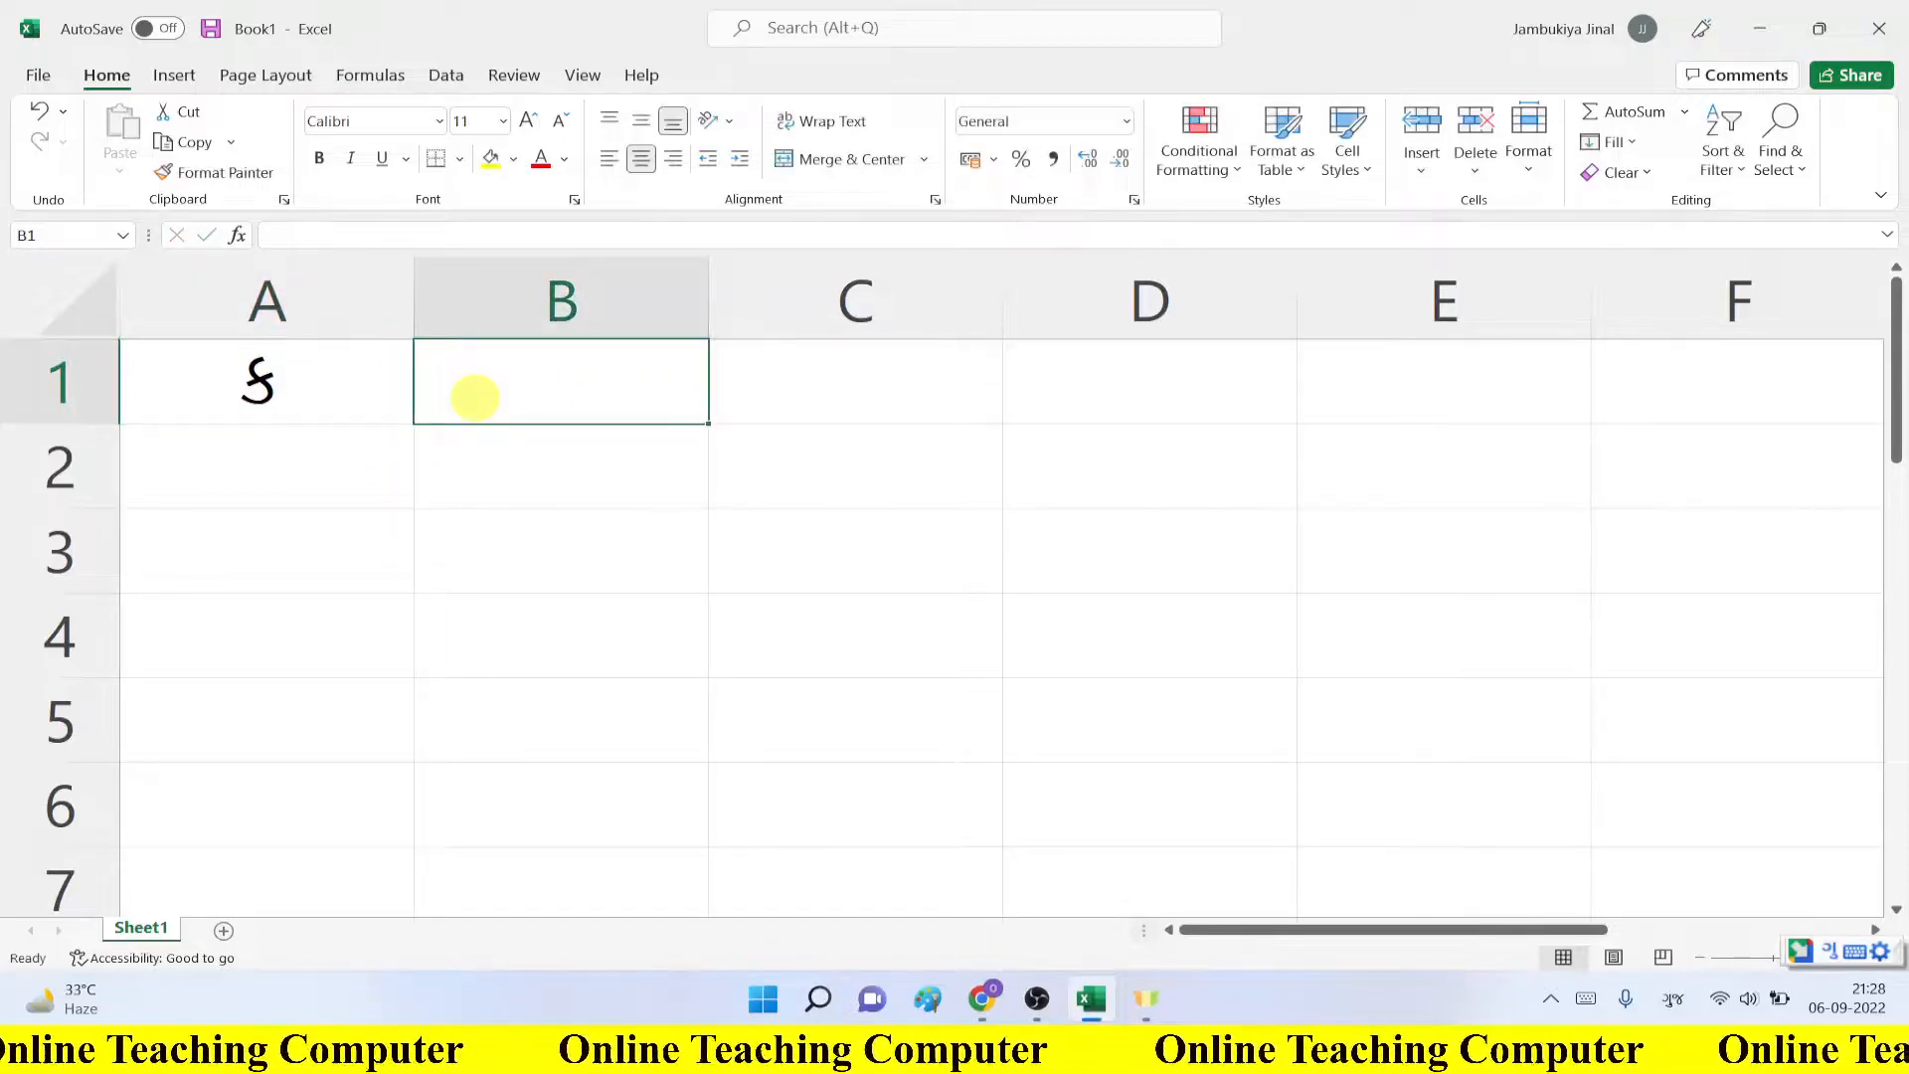
pyautogui.write('kh')
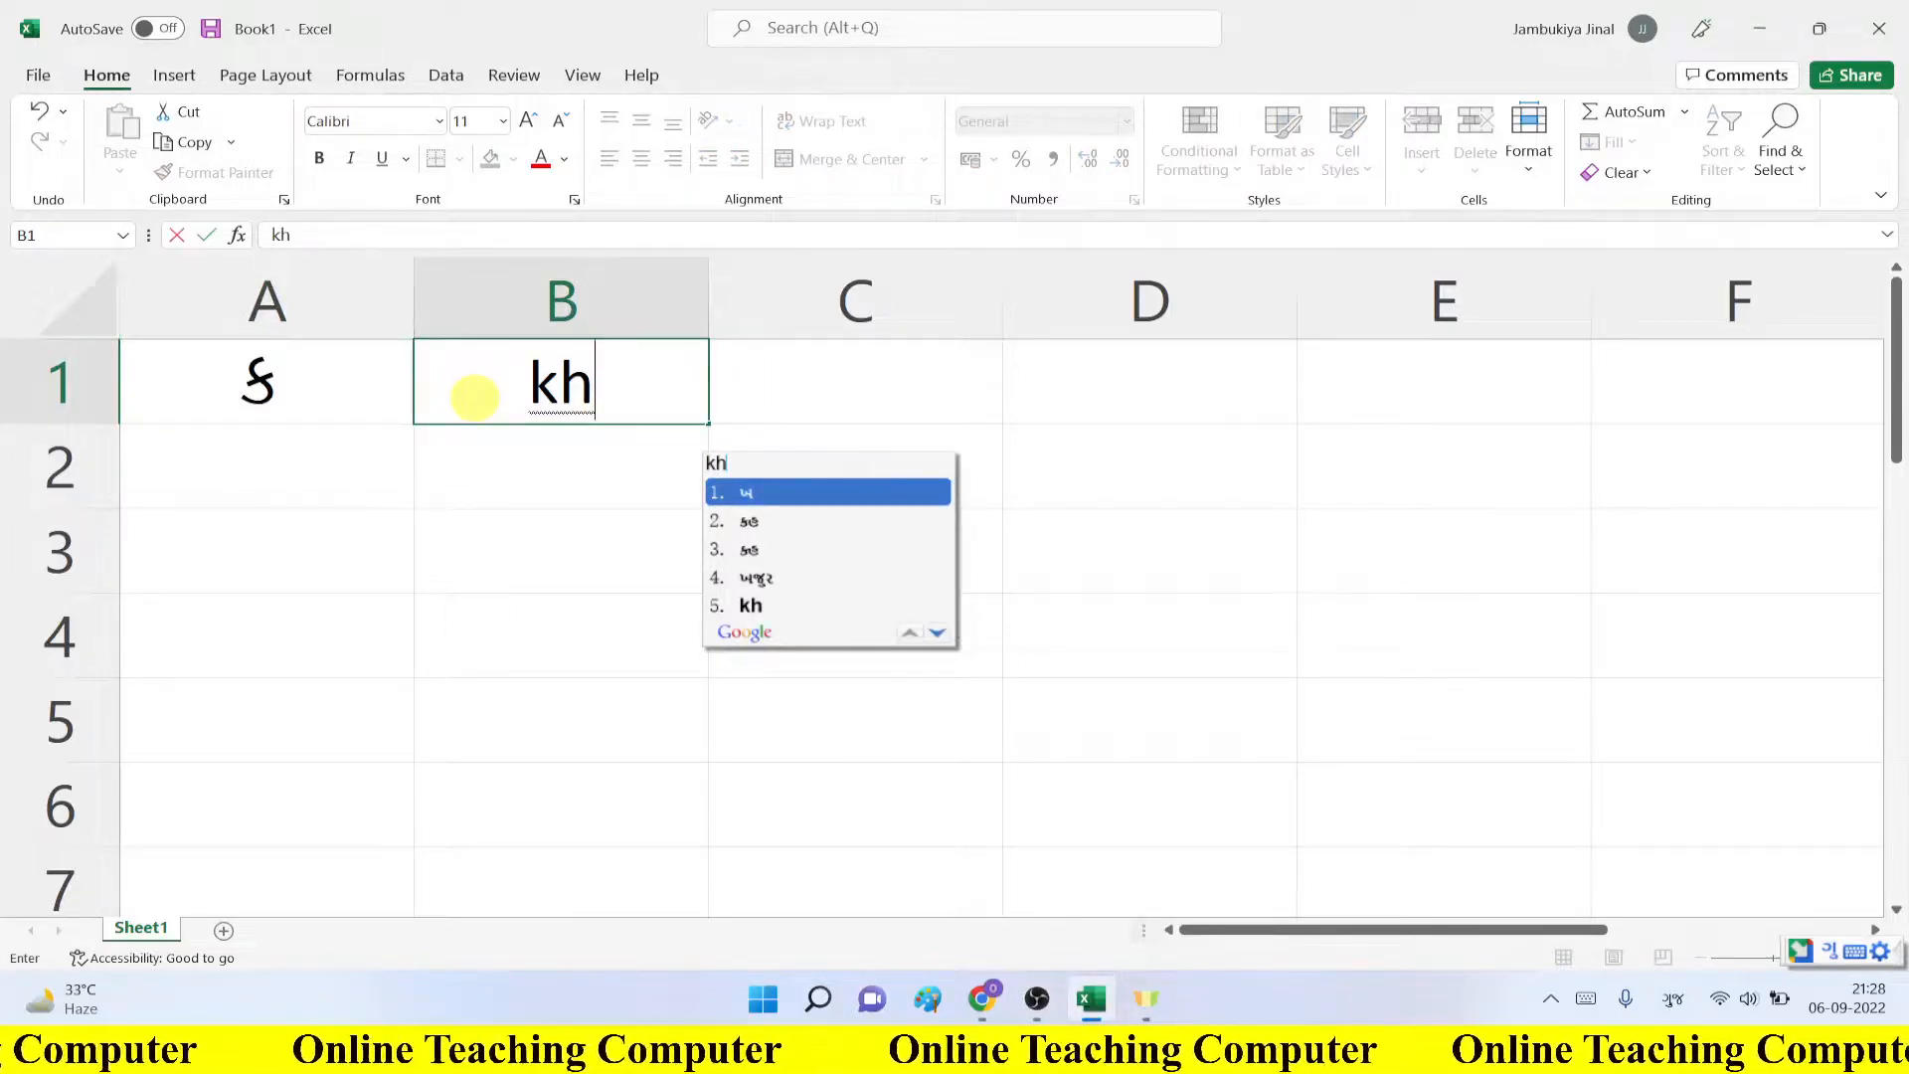
pyautogui.press('space')
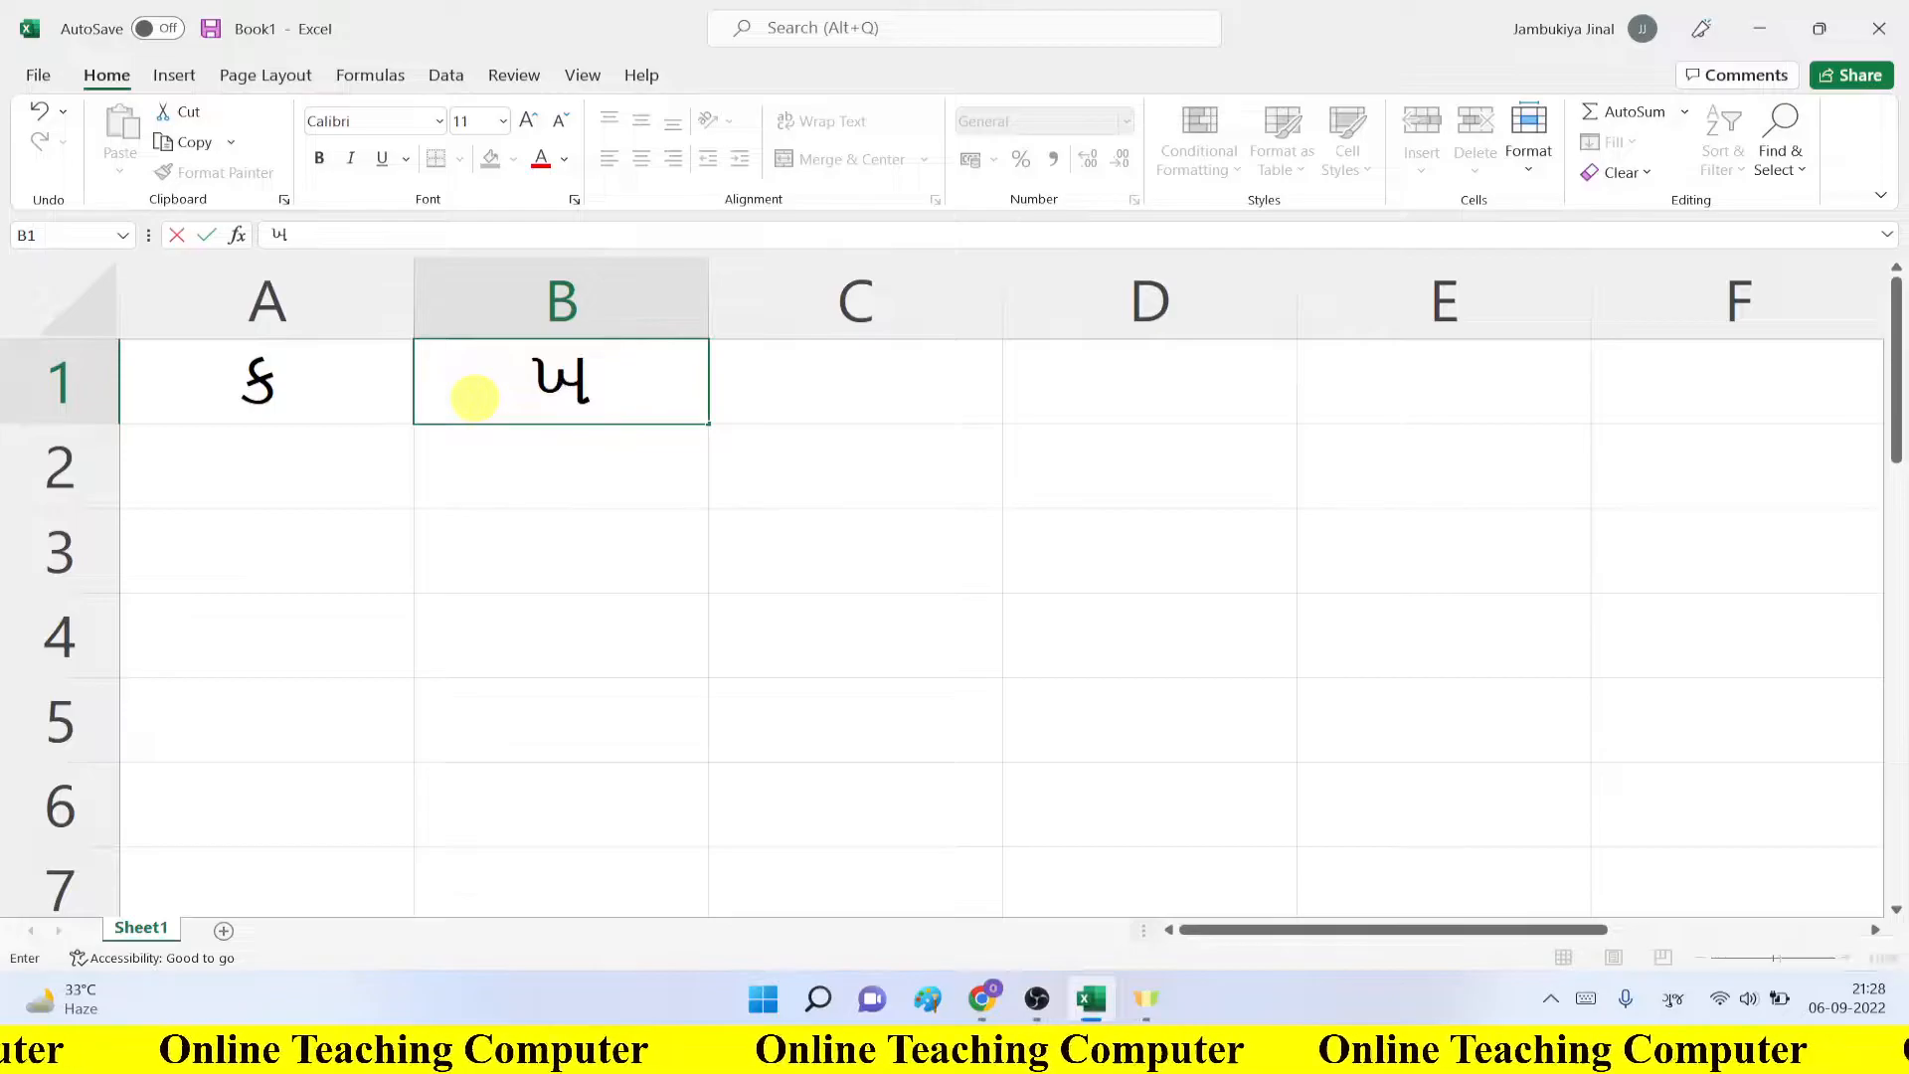
pyautogui.press('Tab')
# Step: Enter the Gujarati letter ગ in cell C1 and ઘ in cell D1
pyautogui.write('g')
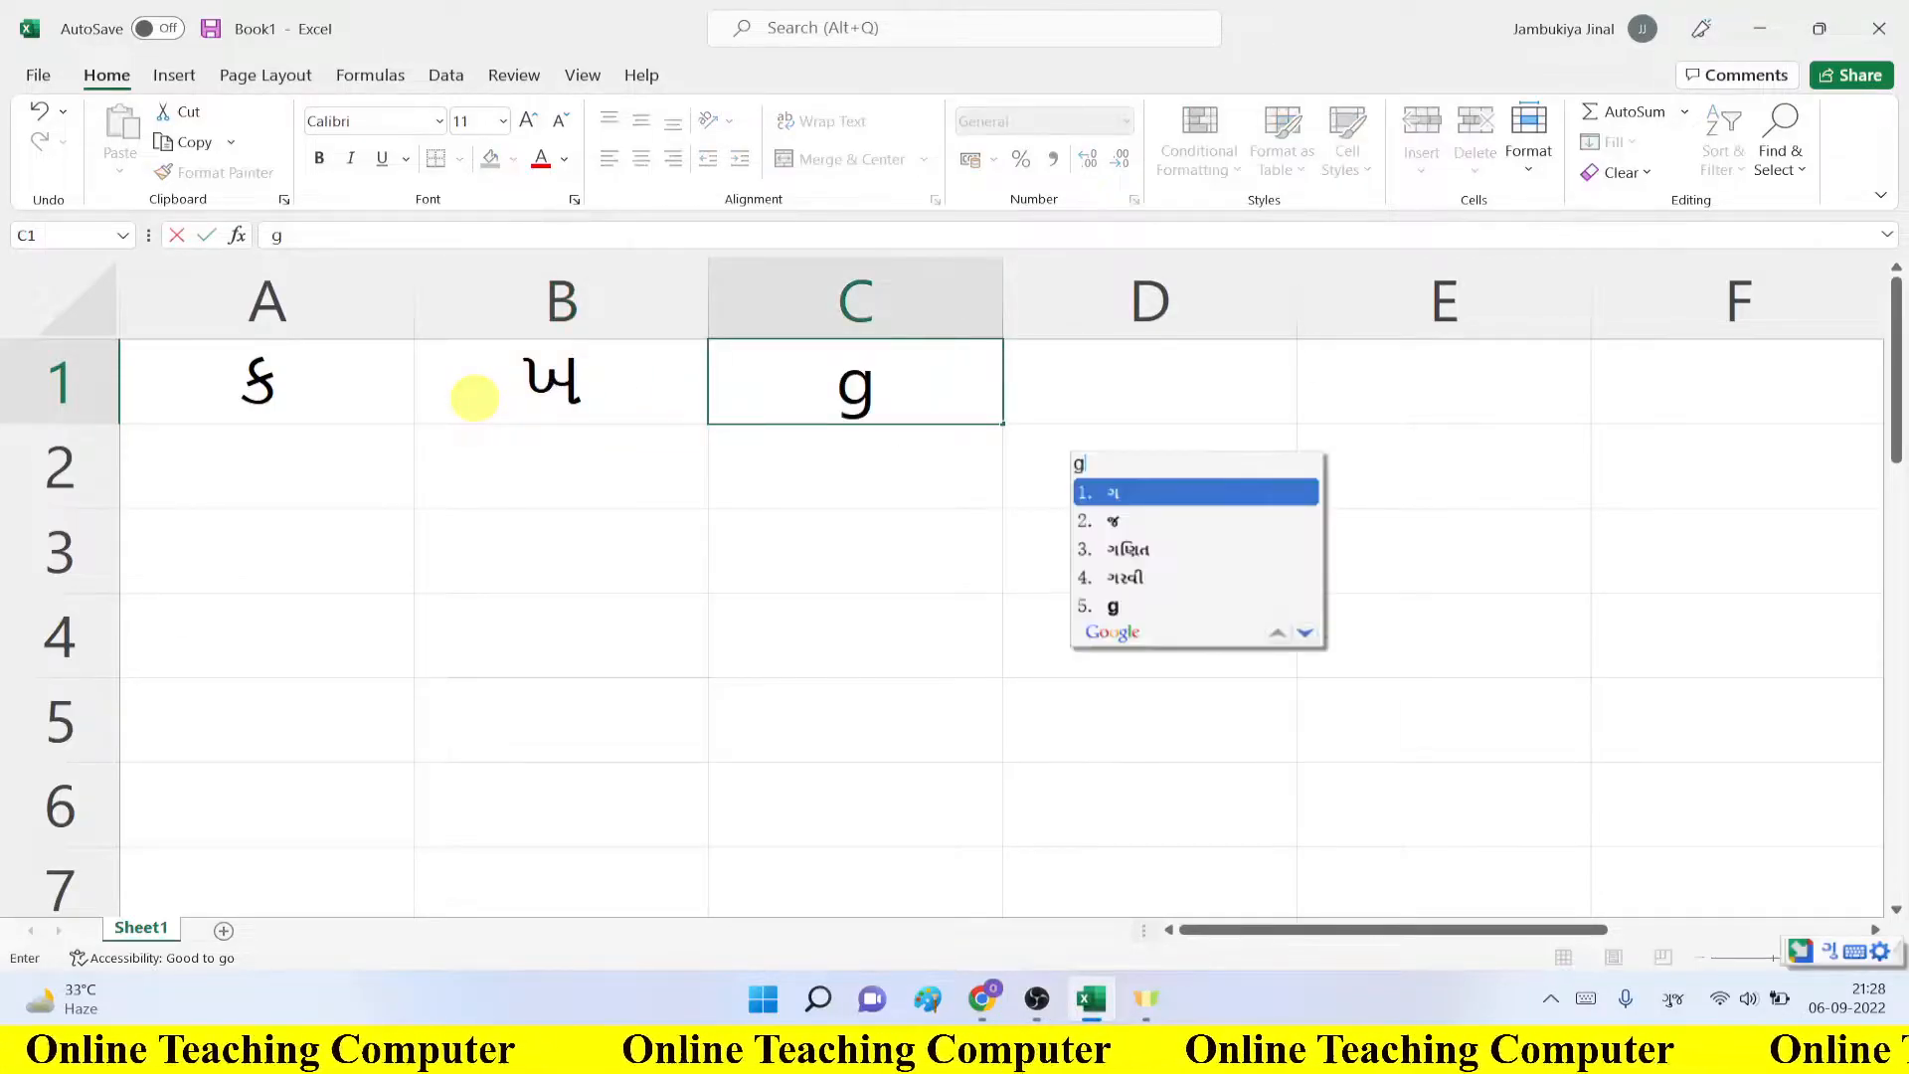
pyautogui.press('space')
pyautogui.press('Tab')
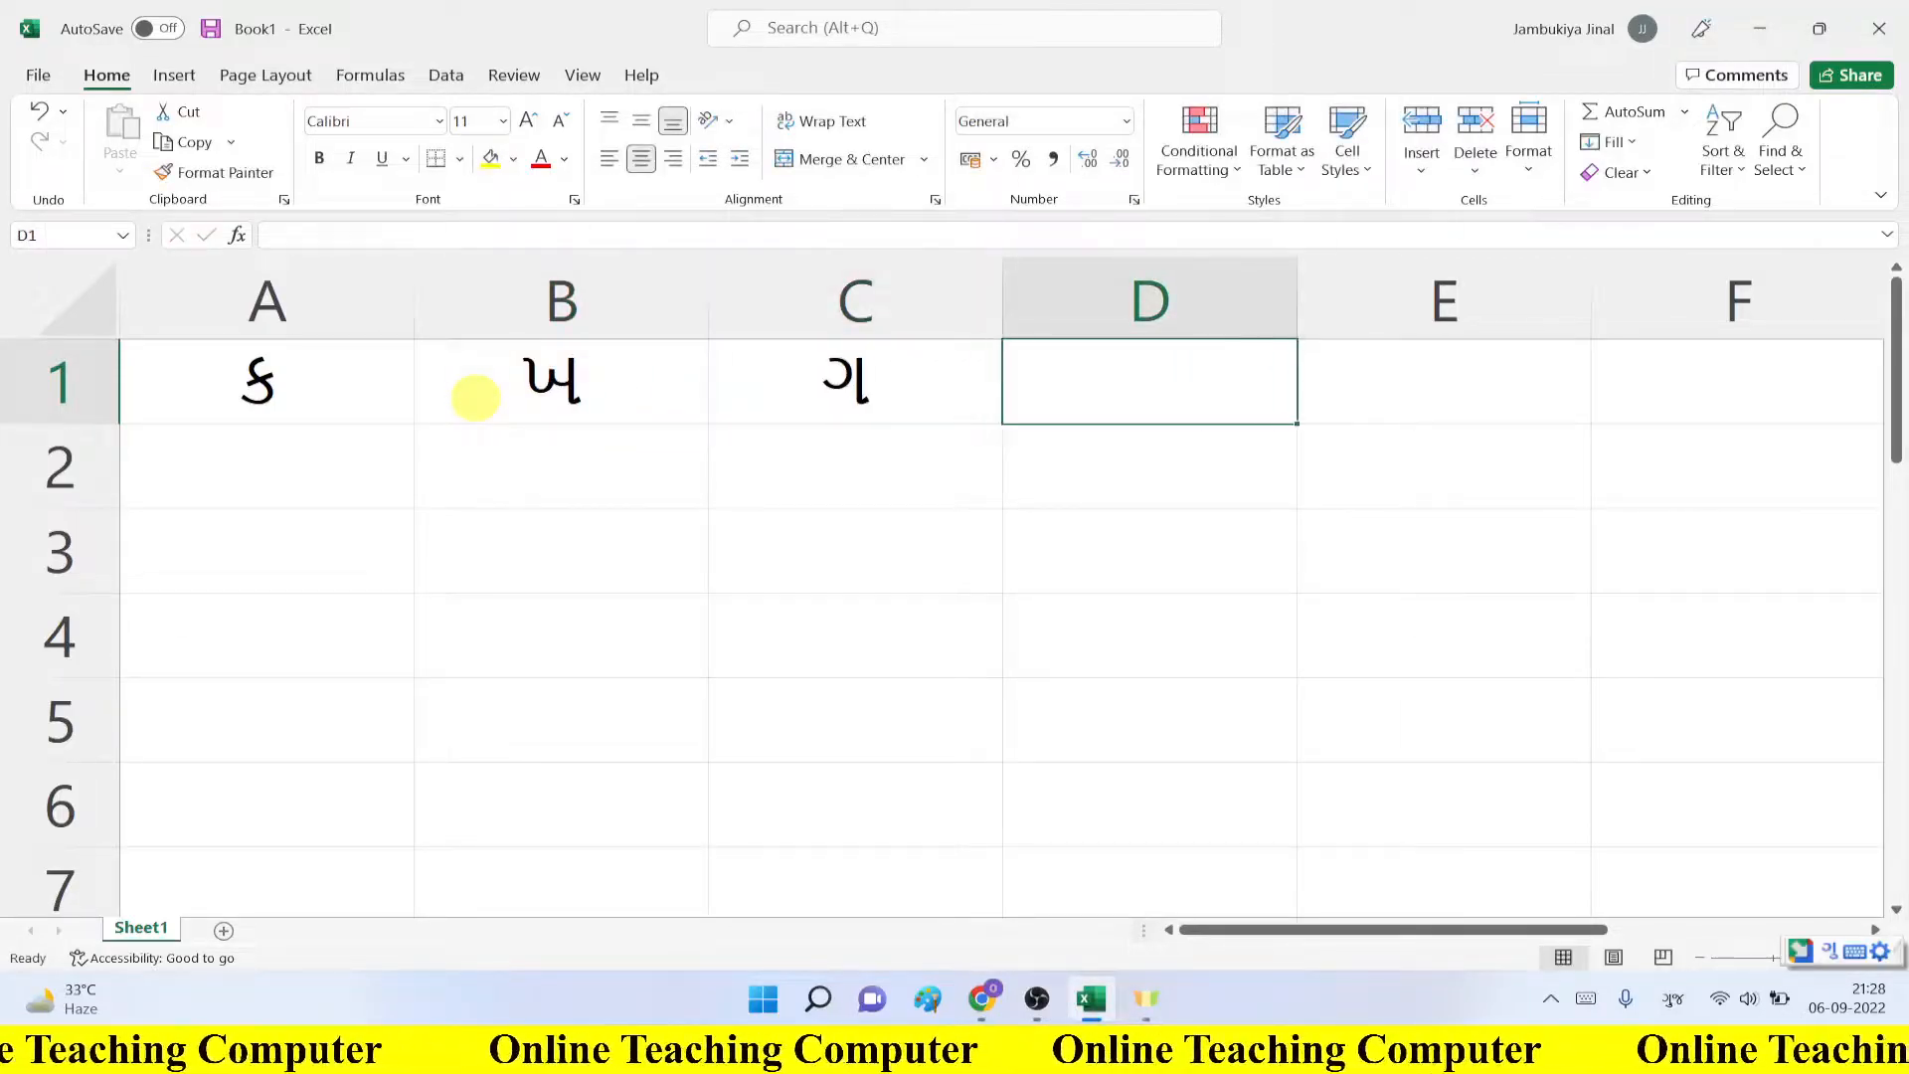
pyautogui.write('gh')
pyautogui.press('space')
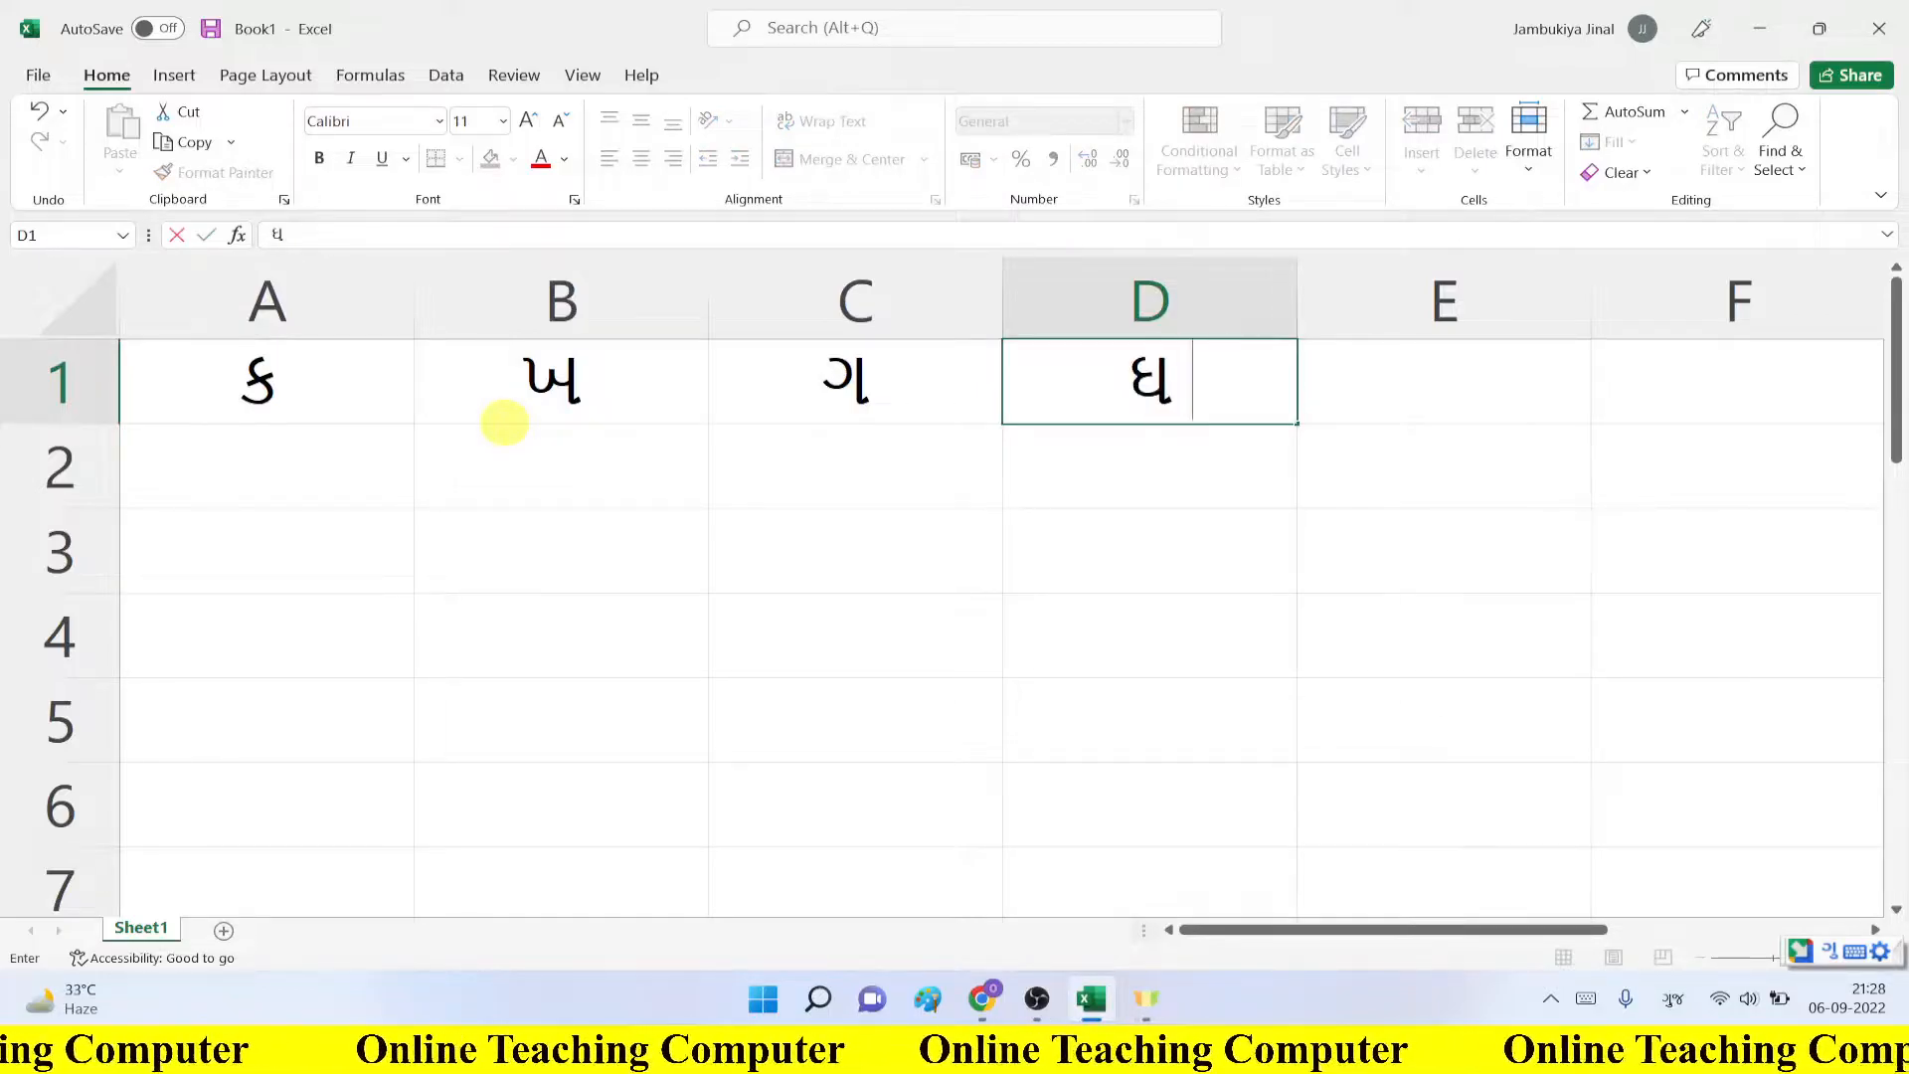
pyautogui.press('Tab')
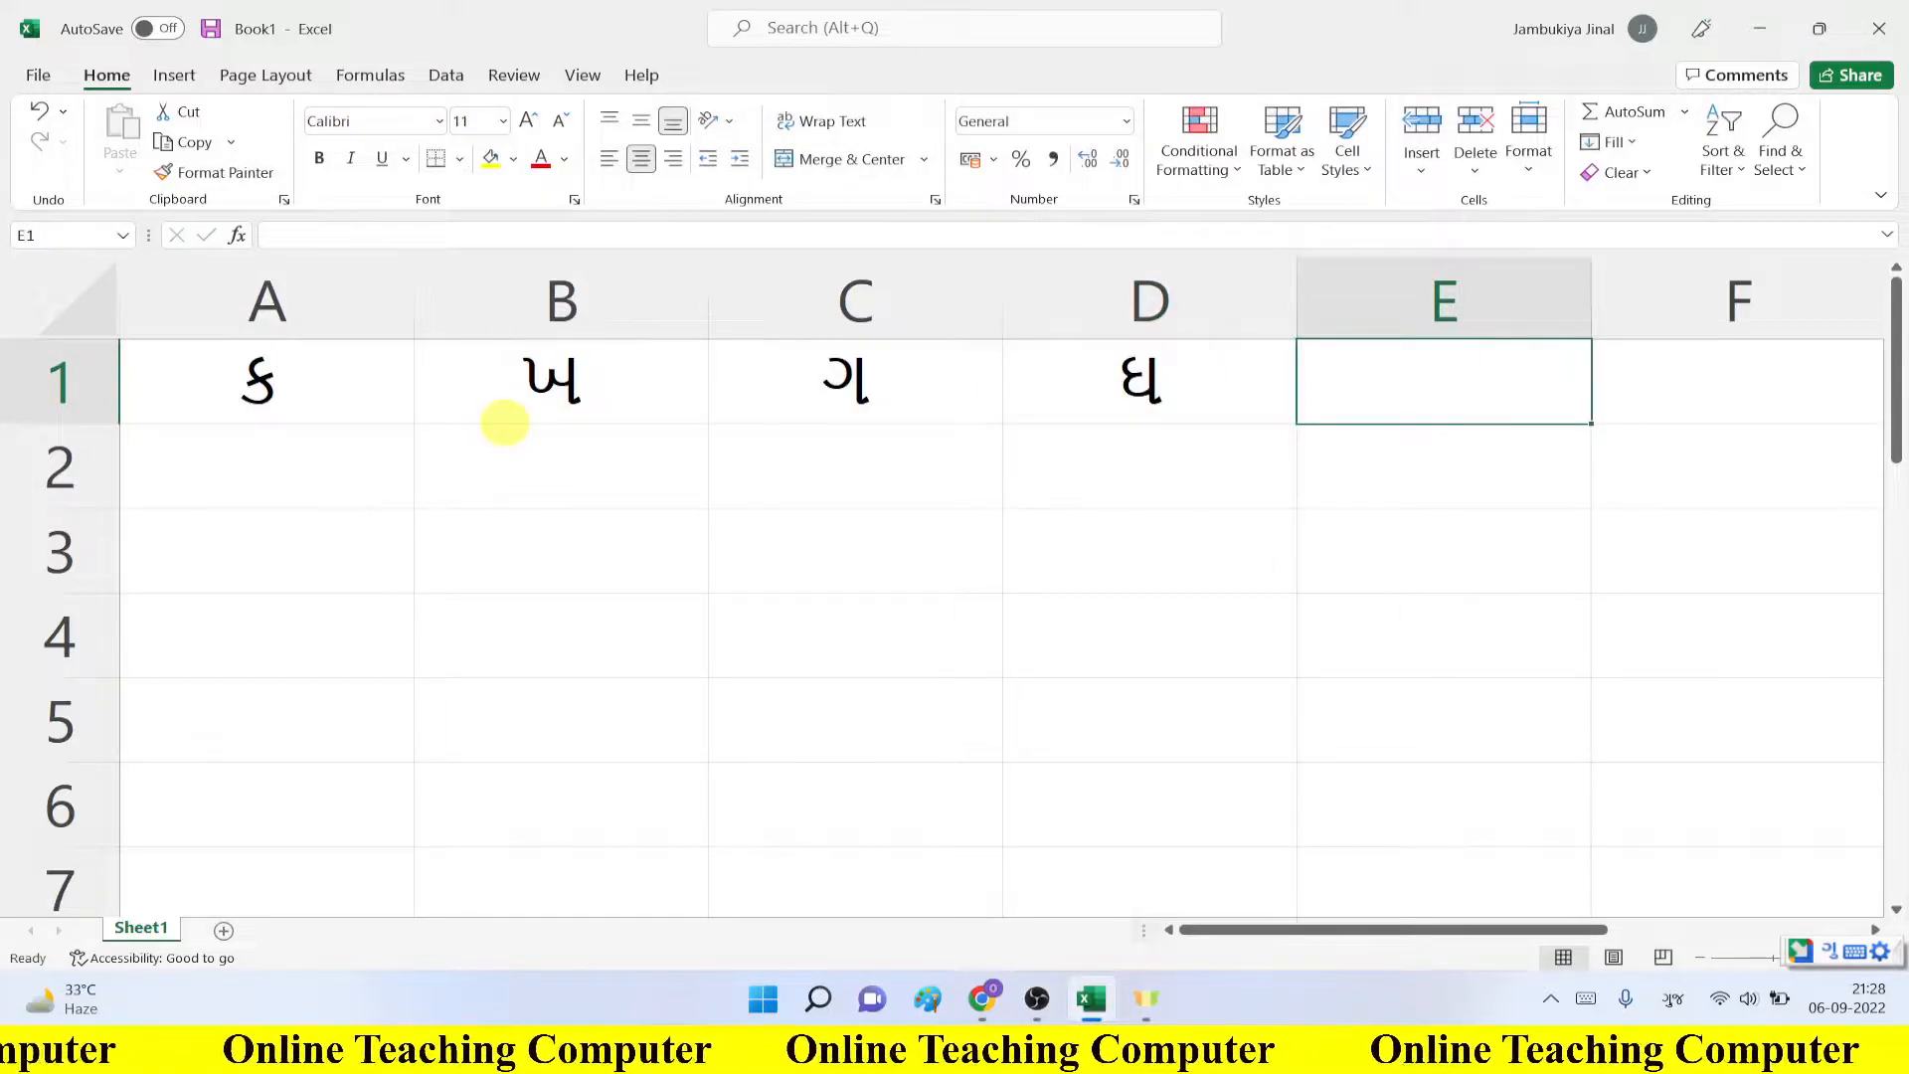
pyautogui.press('Tab')
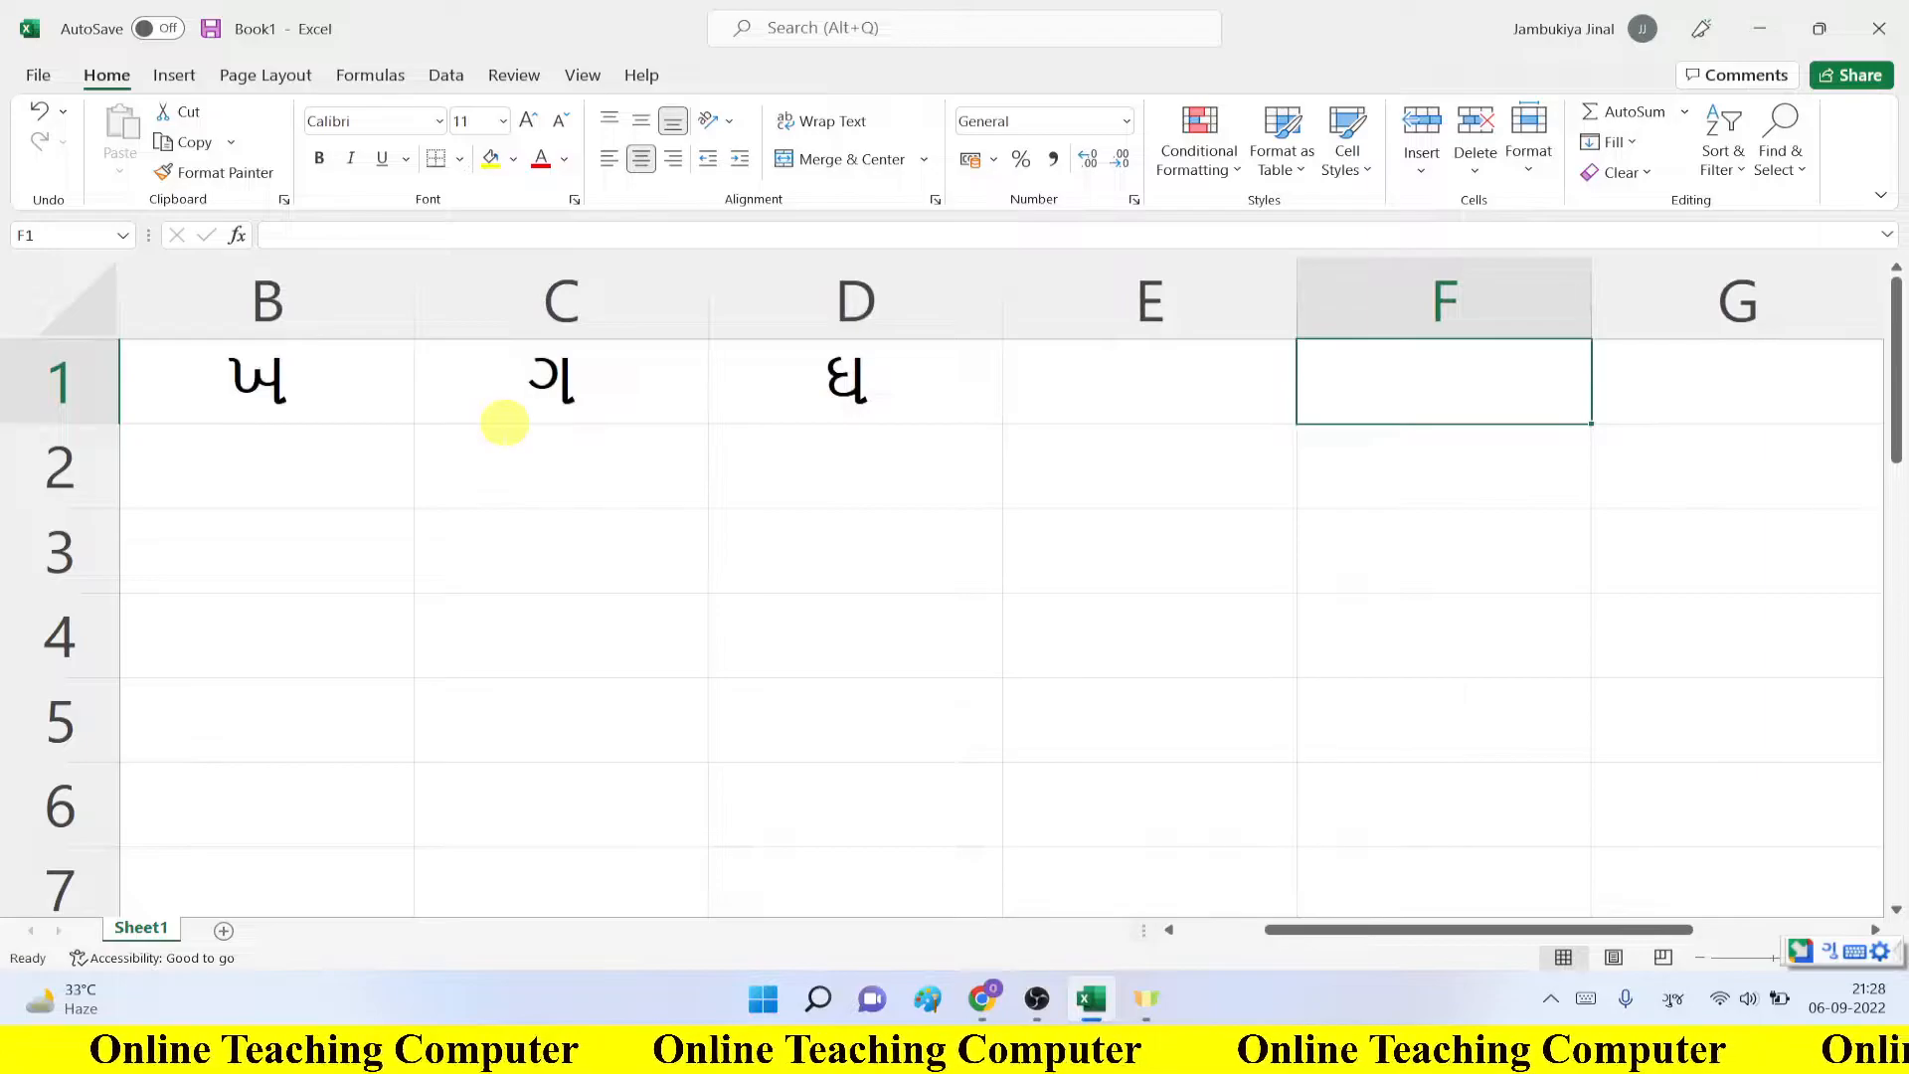
pyautogui.press('Return')
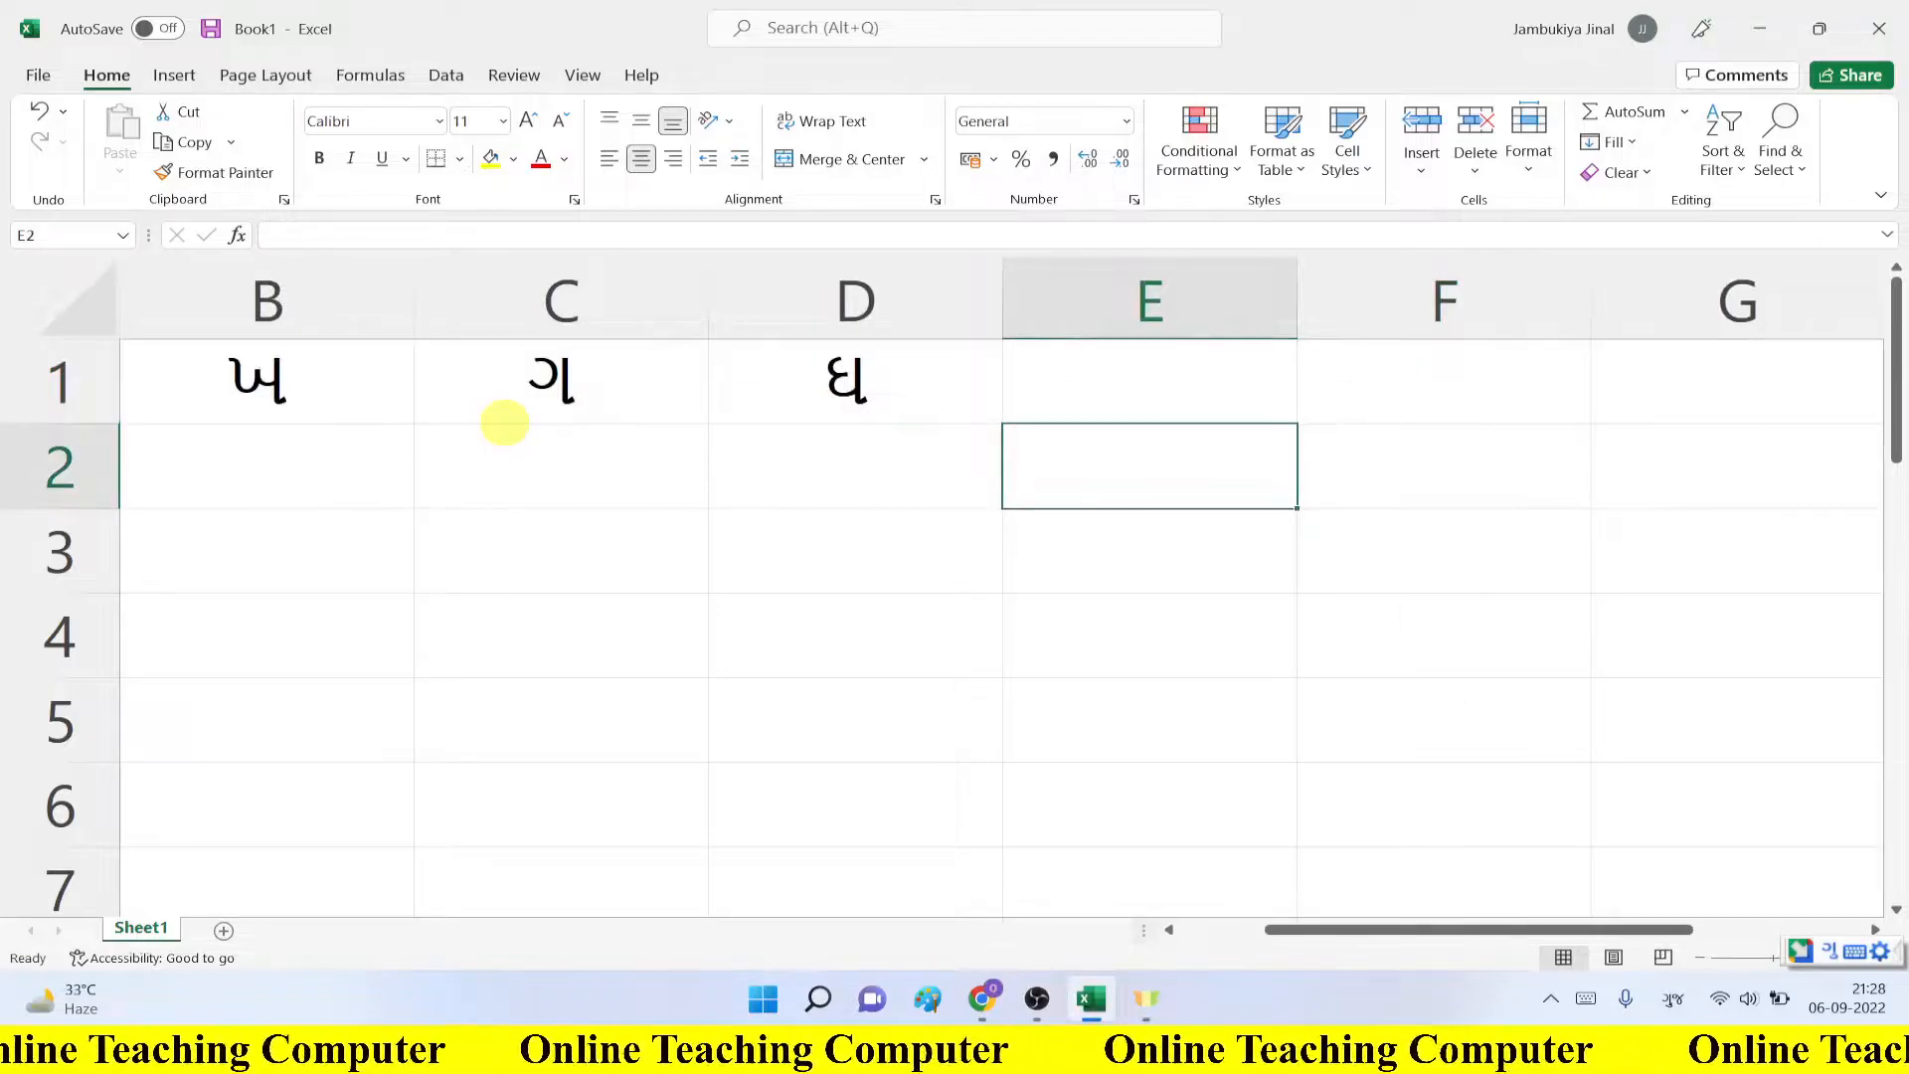
pyautogui.press('Up')
pyautogui.press('Left')
pyautogui.press('Left')
pyautogui.press('Left')
pyautogui.press('Left')
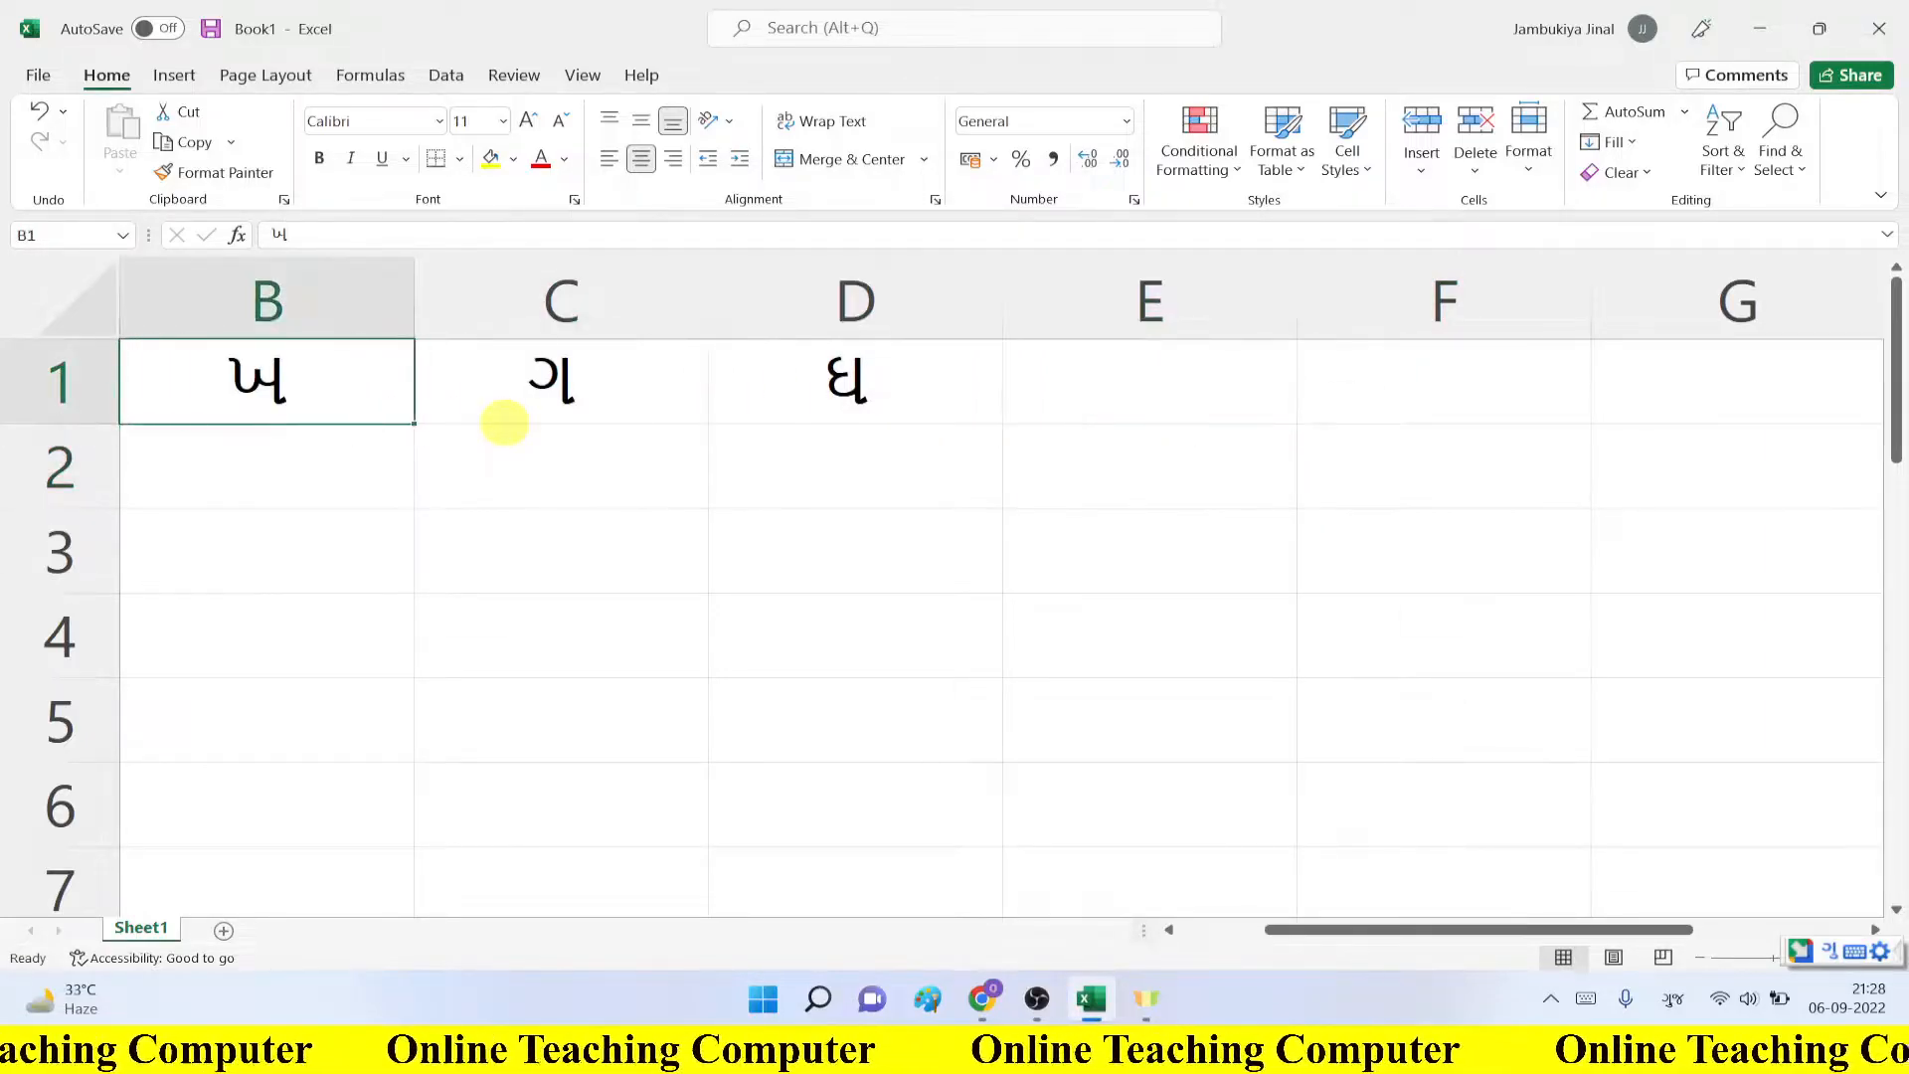
pyautogui.click(1374, 388)
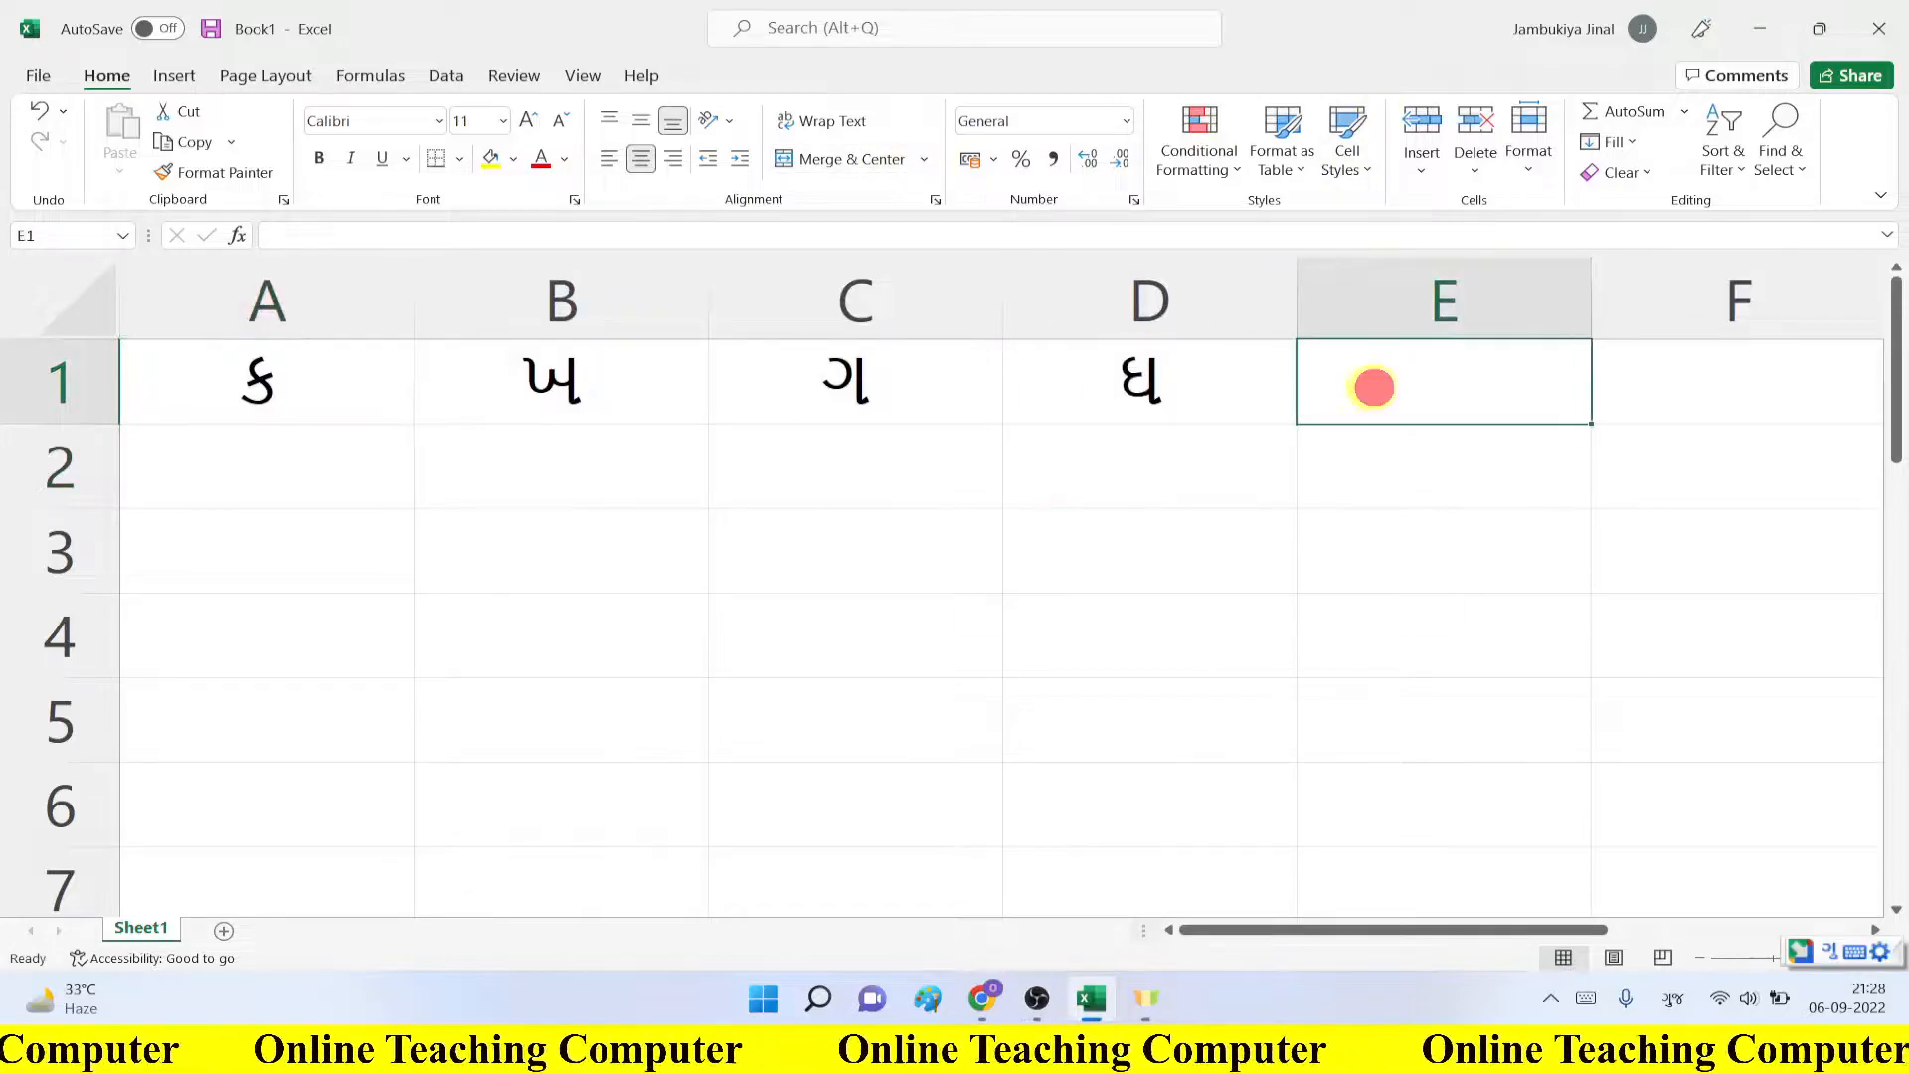
pyautogui.write('ch')
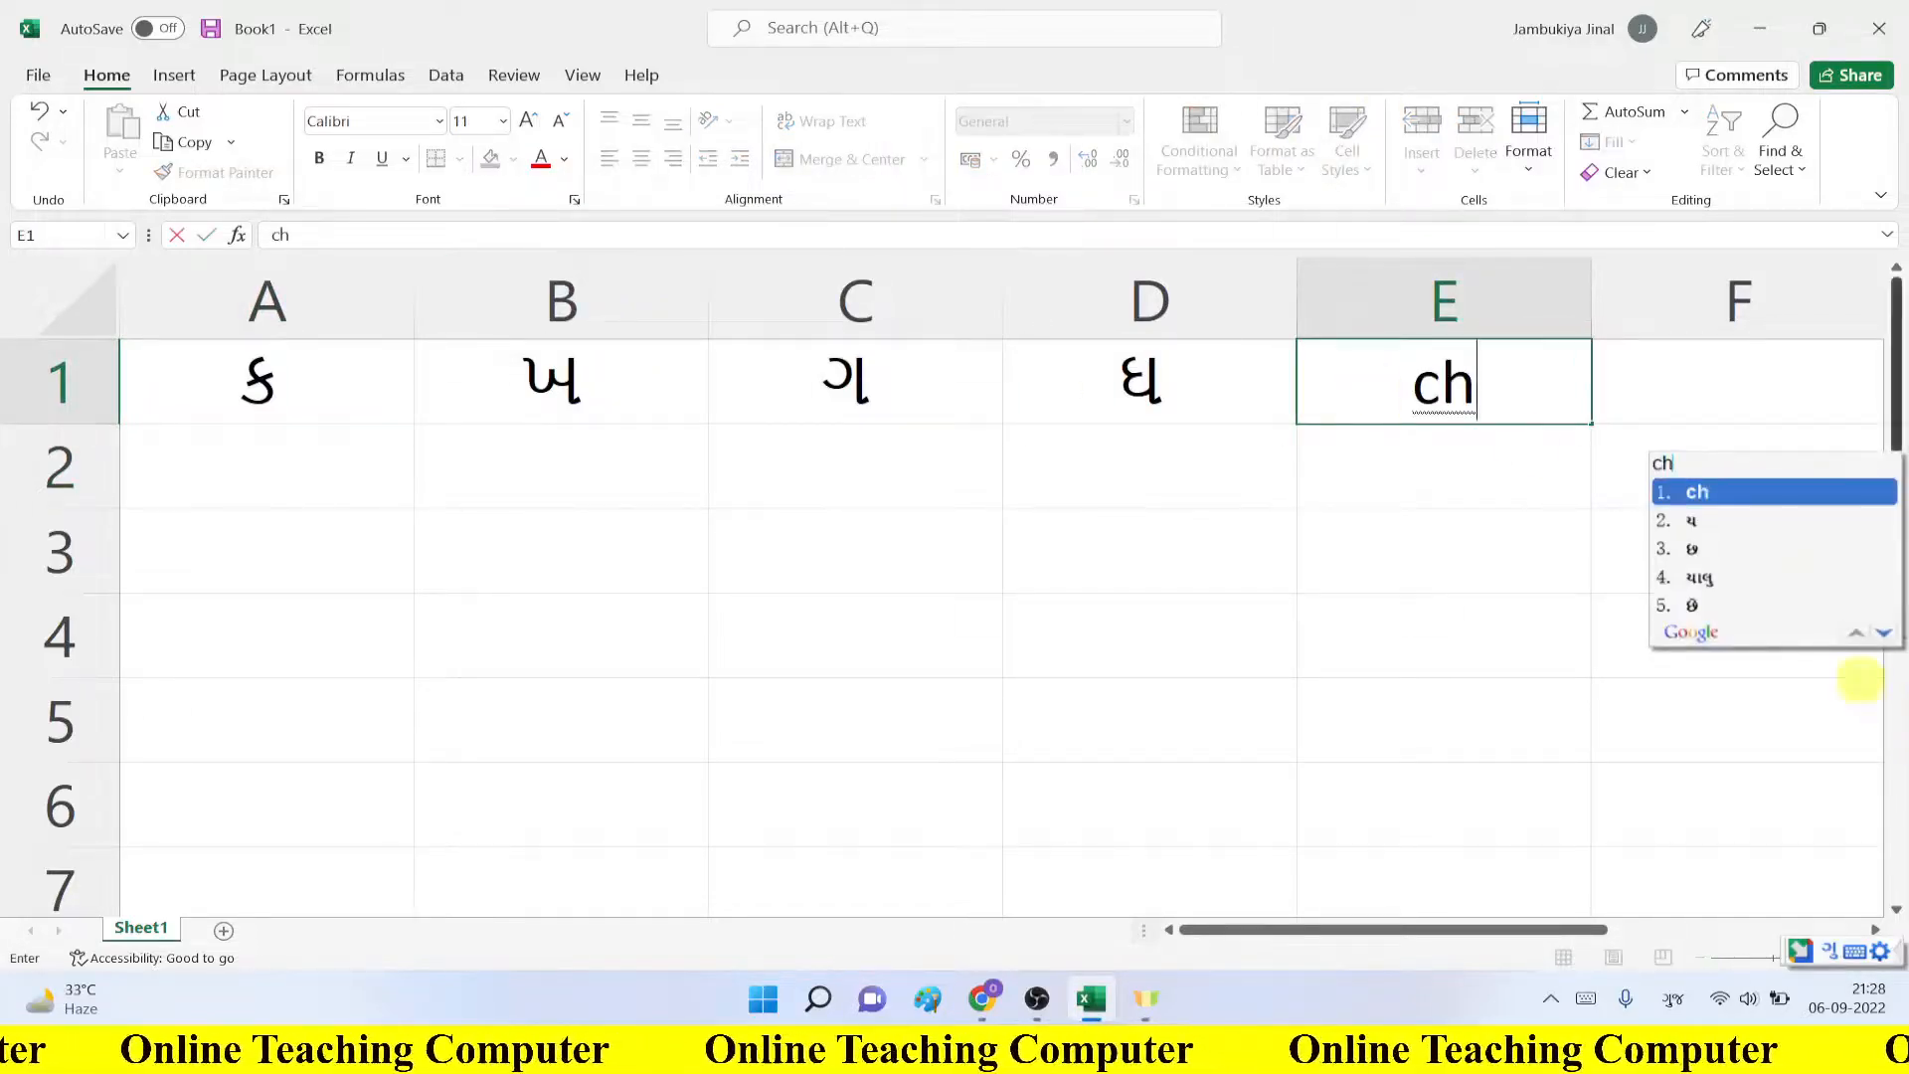
pyautogui.click(1688, 528)
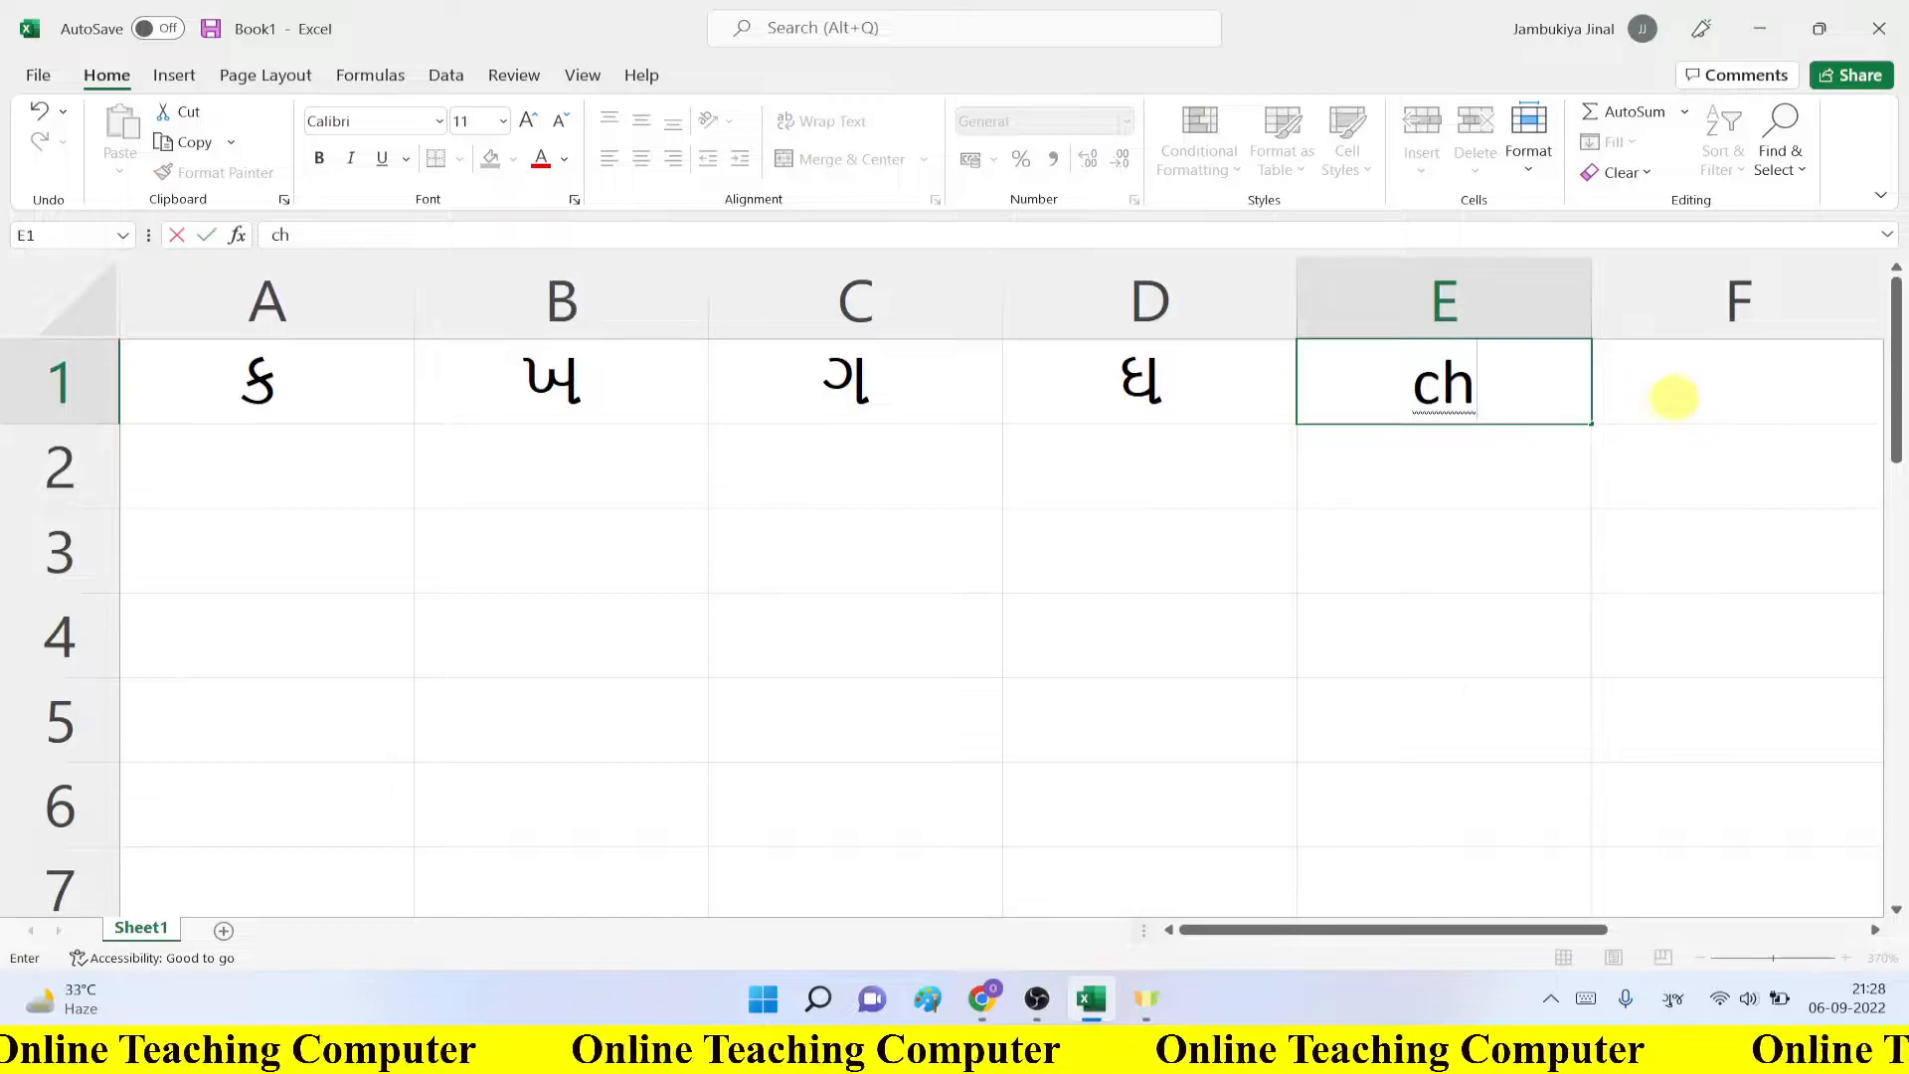
pyautogui.press('BackSpace')
pyautogui.press('BackSpace')
pyautogui.write('chh')
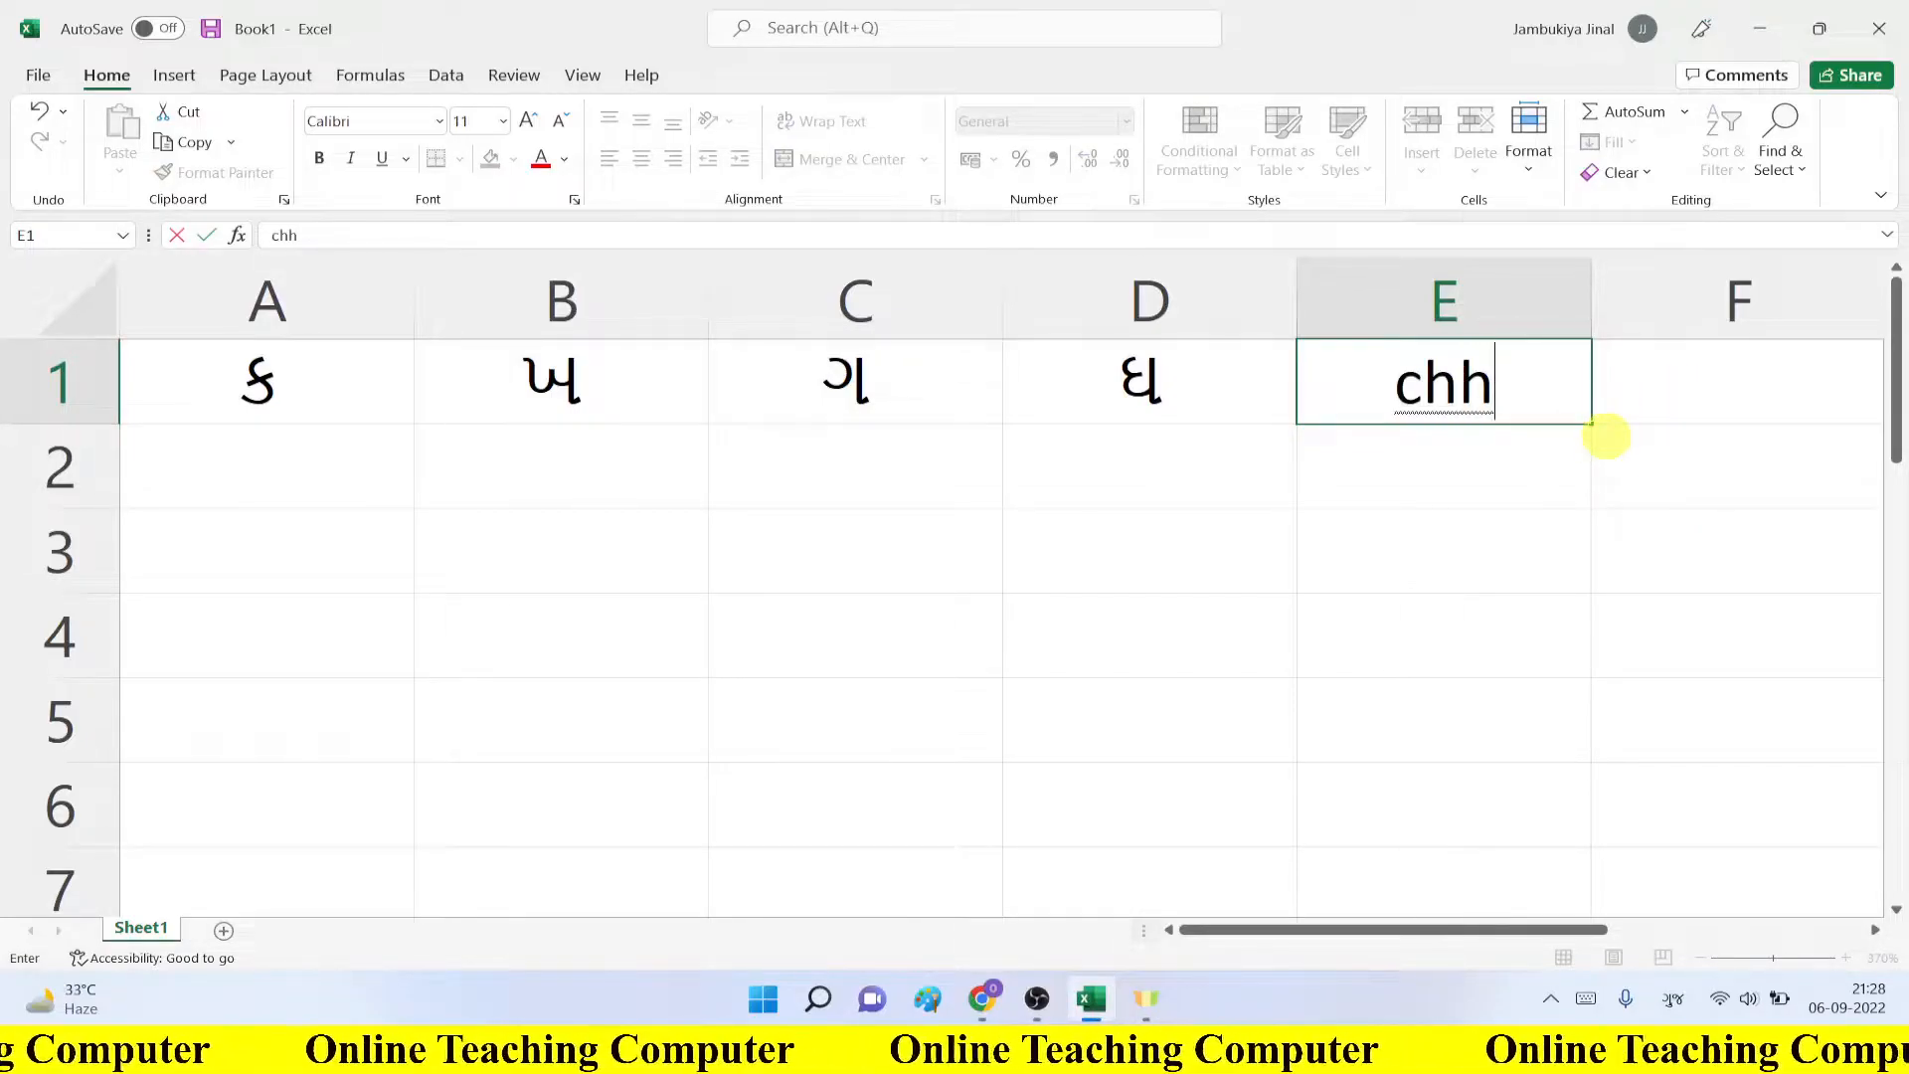
pyautogui.press('BackSpace')
pyautogui.press('BackSpace')
pyautogui.press('BackSpace')
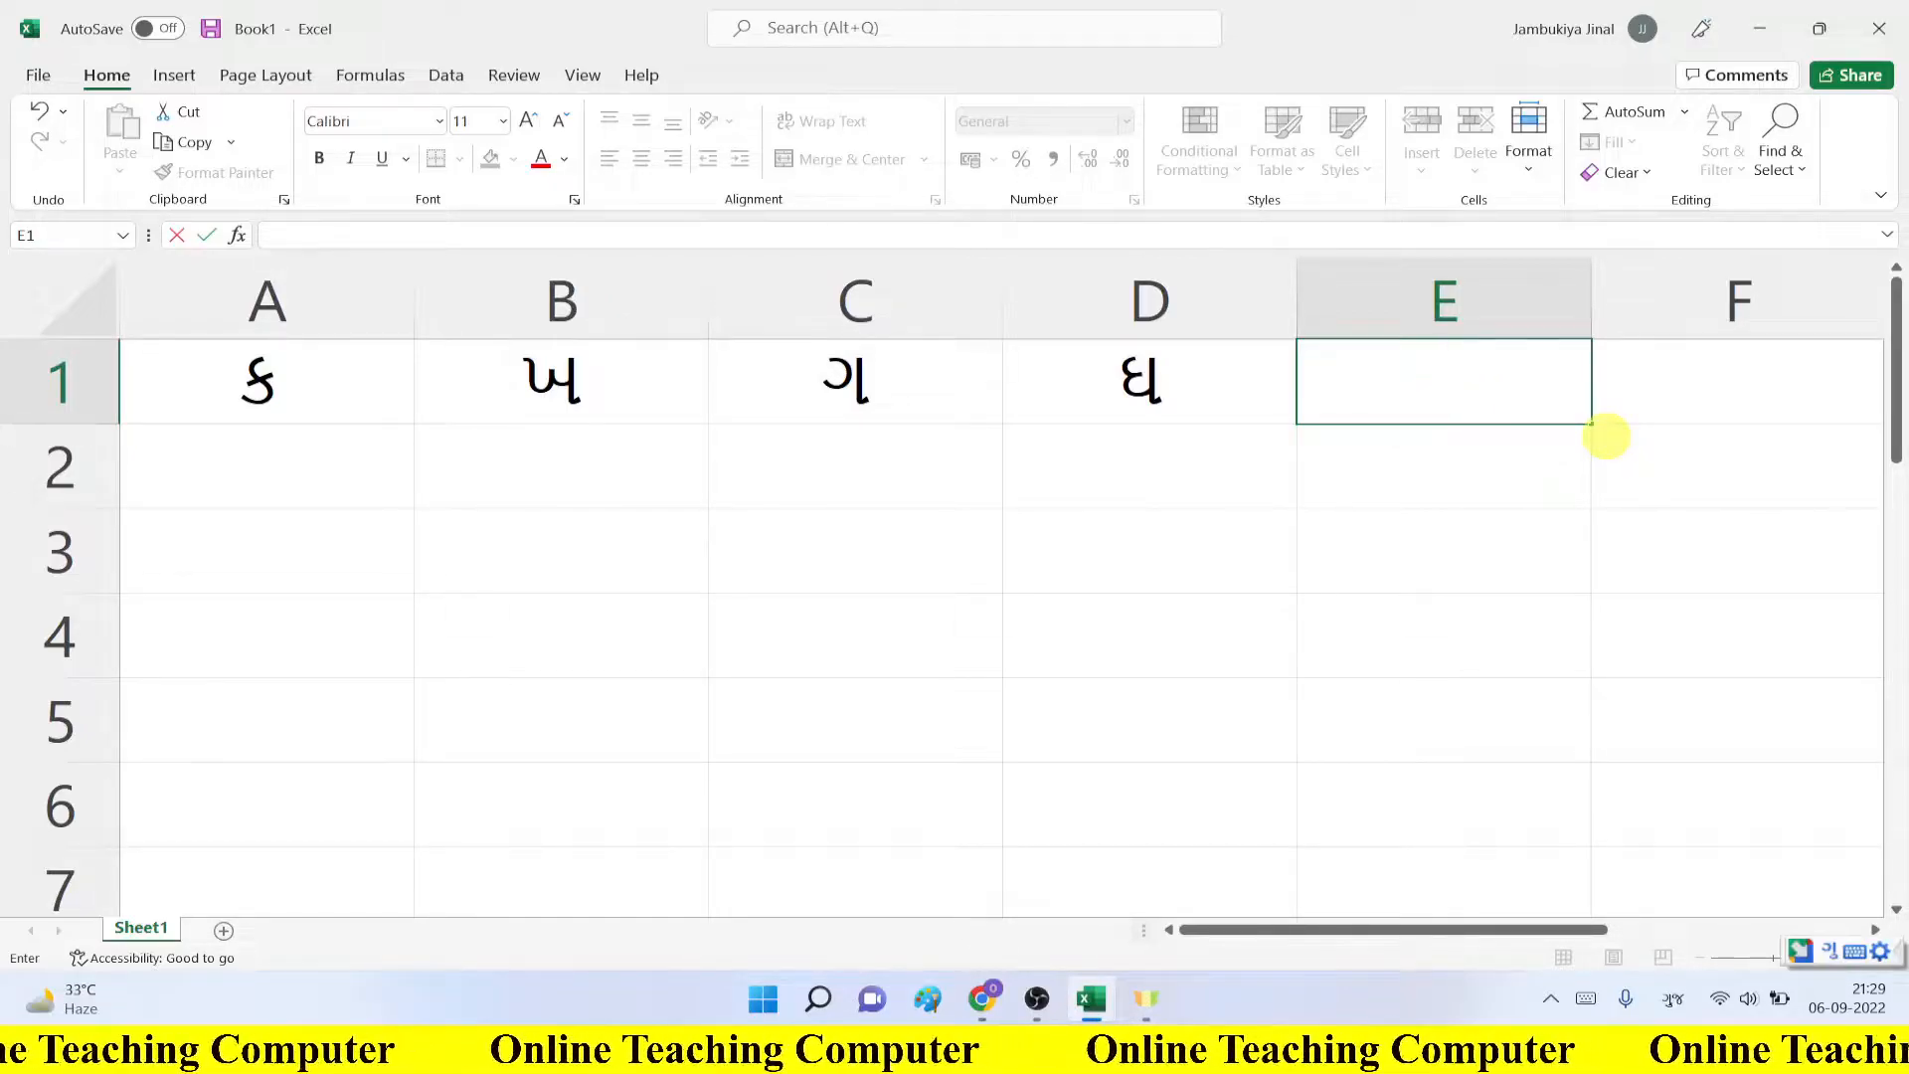
# Step: Enter the Gujarati letter ચ in cell E1, converted from the phonetic text ch
pyautogui.write('ch')
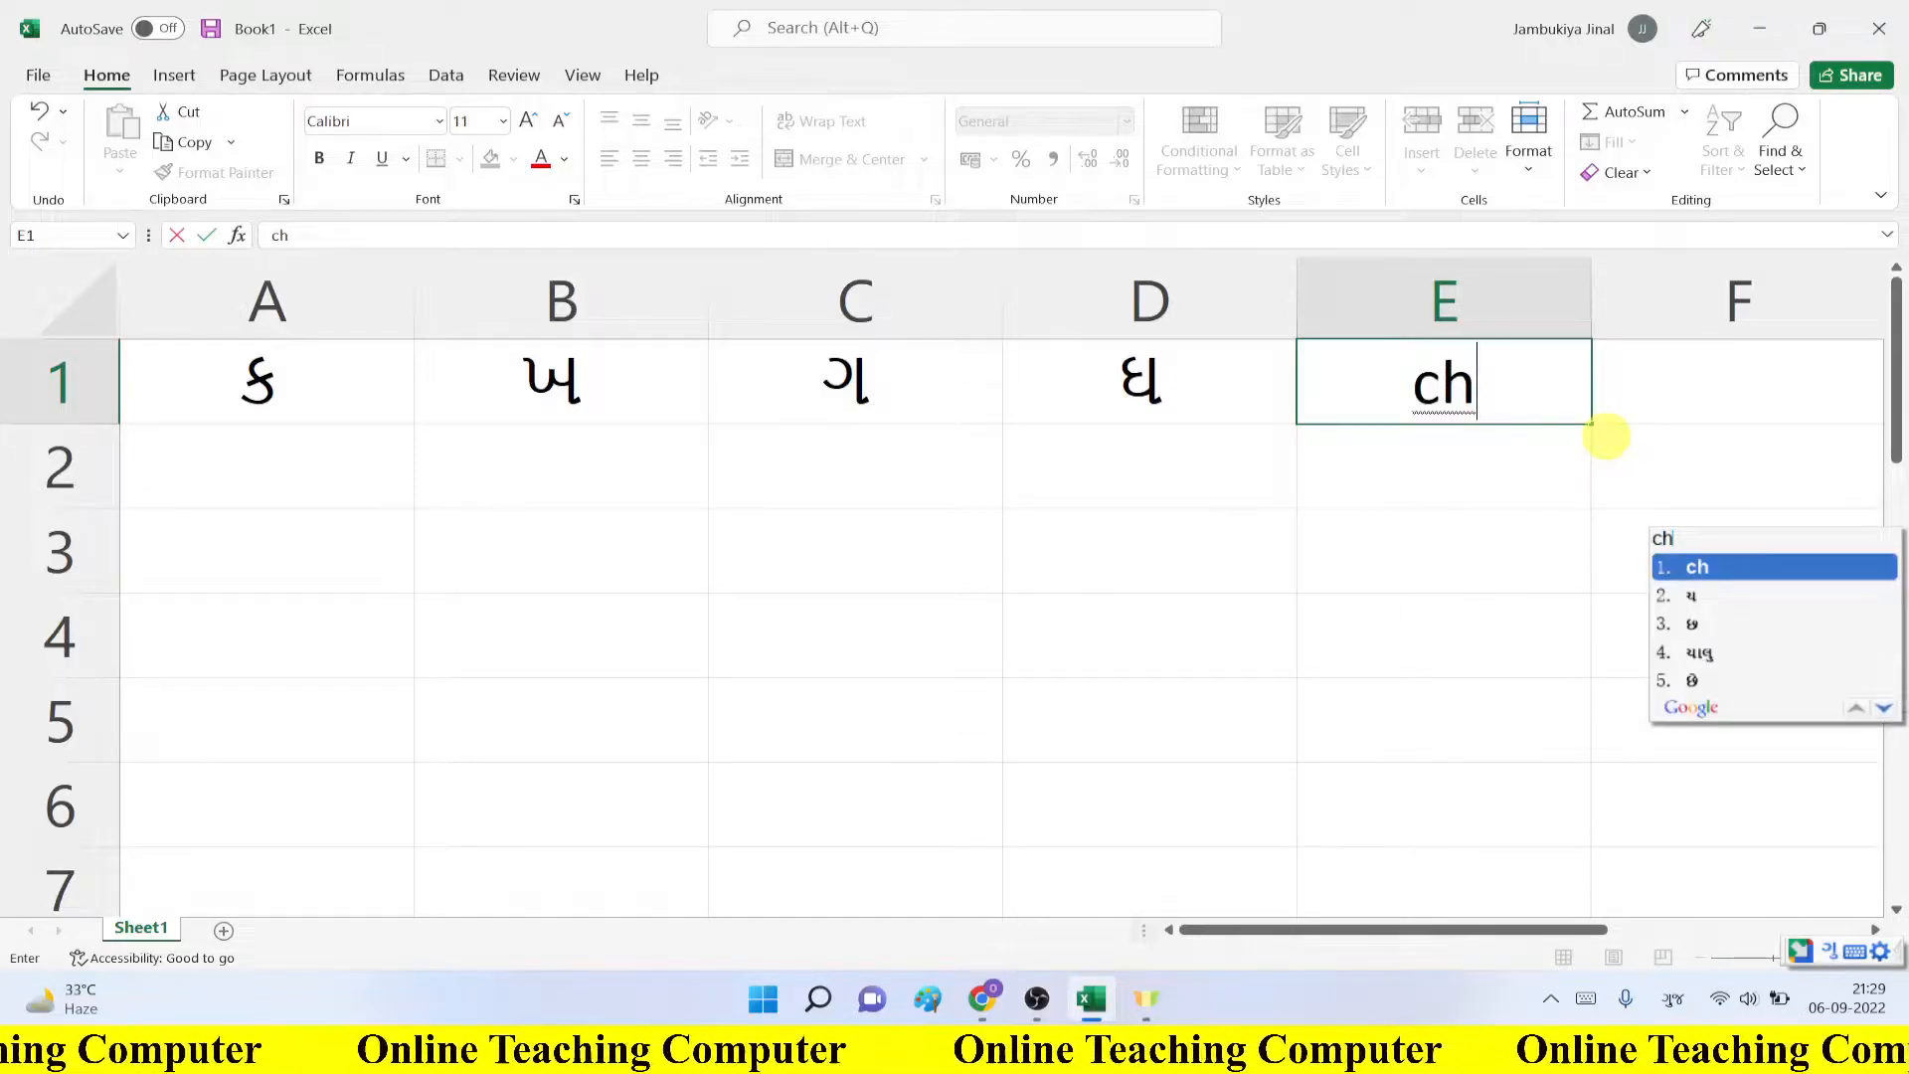
pyautogui.press('Down')
pyautogui.press('space')
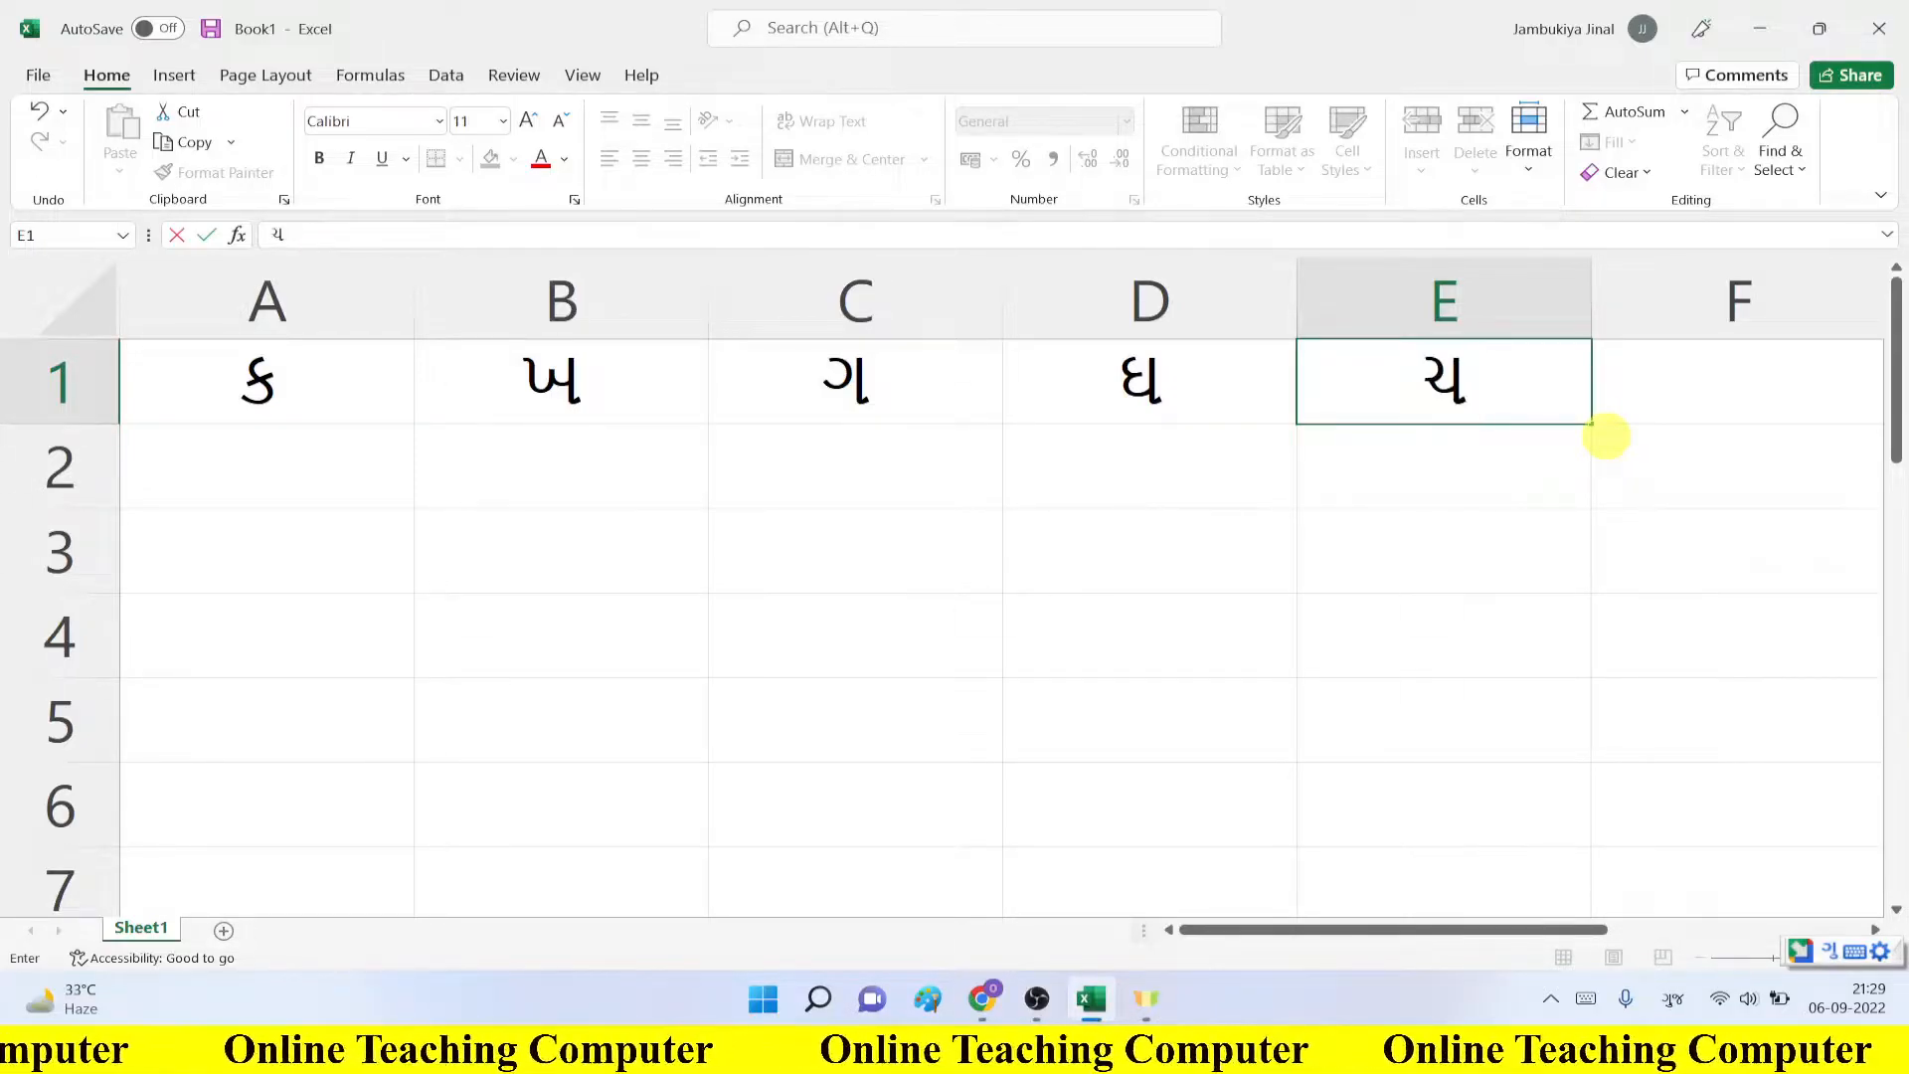
pyautogui.press('Tab')
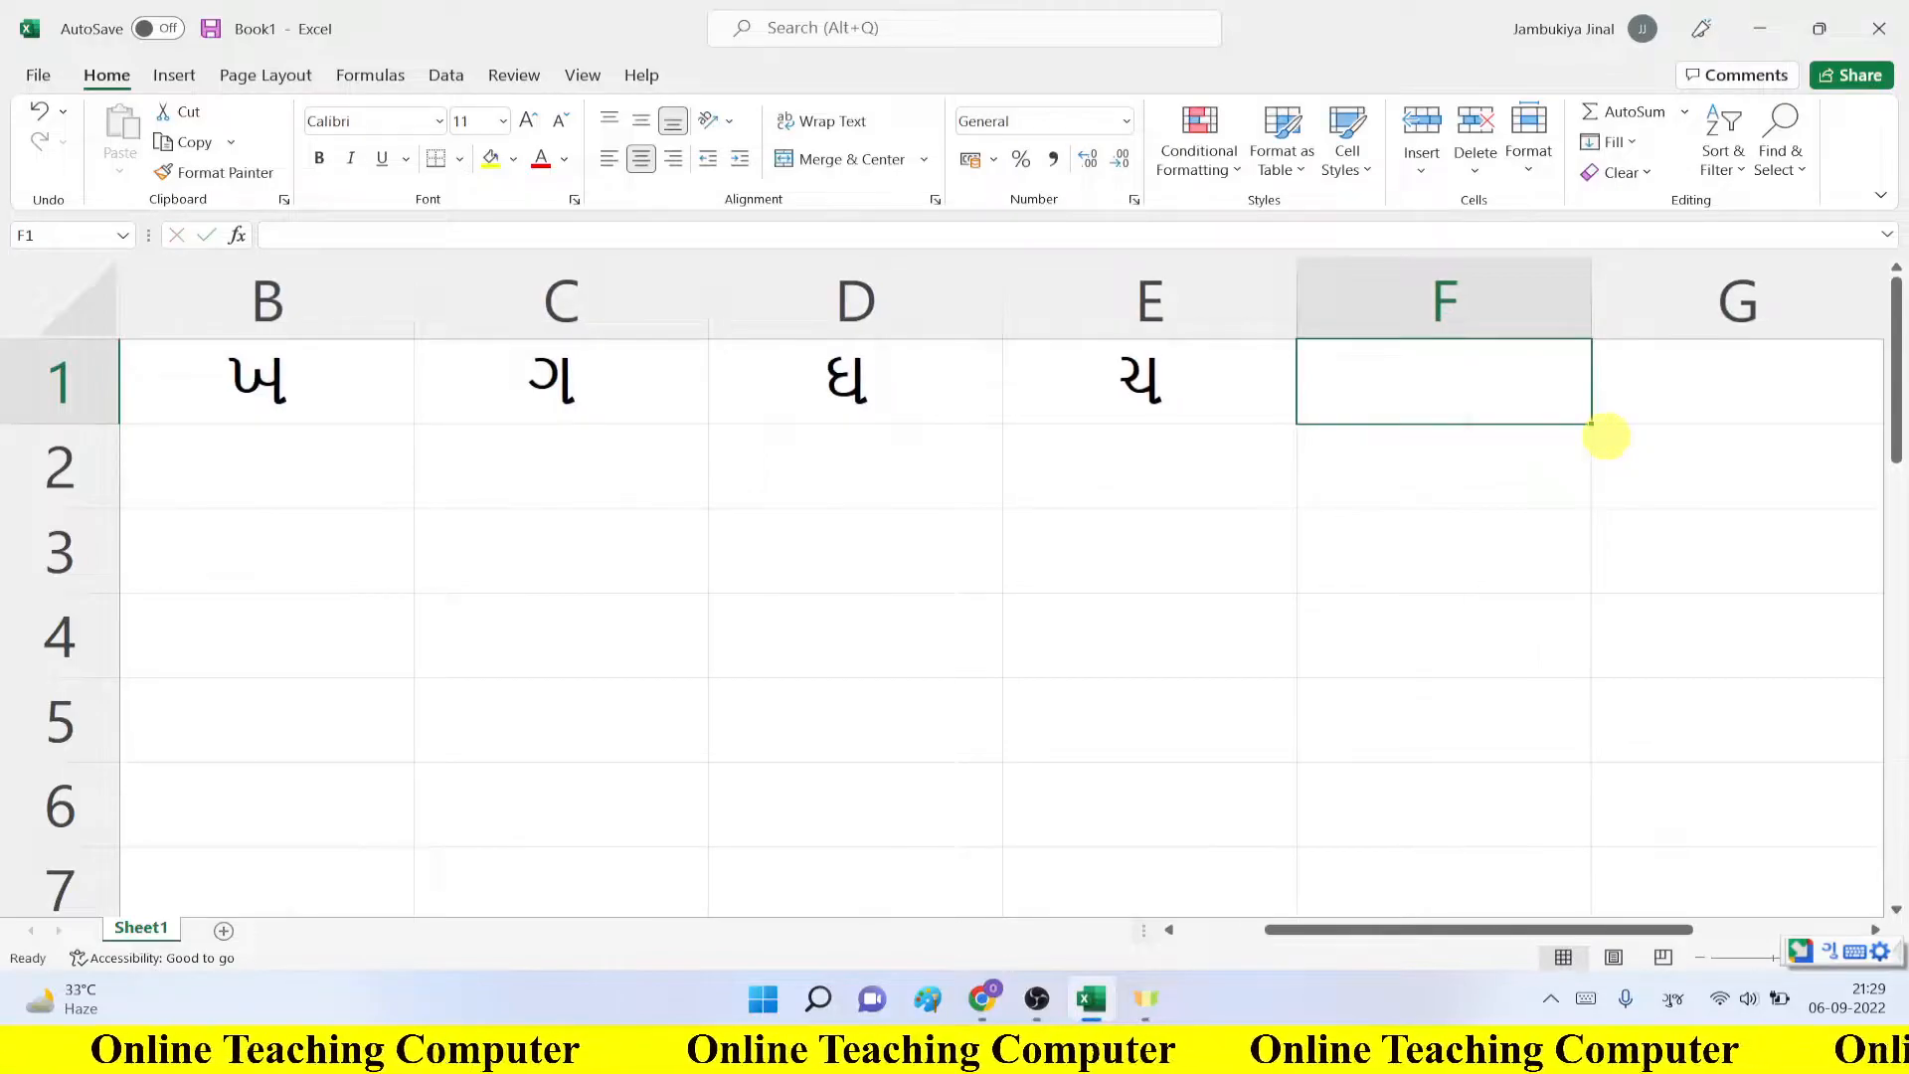
pyautogui.press('Left')
pyautogui.press('Left')
pyautogui.press('Left')
pyautogui.press('Left')
pyautogui.press('Left')
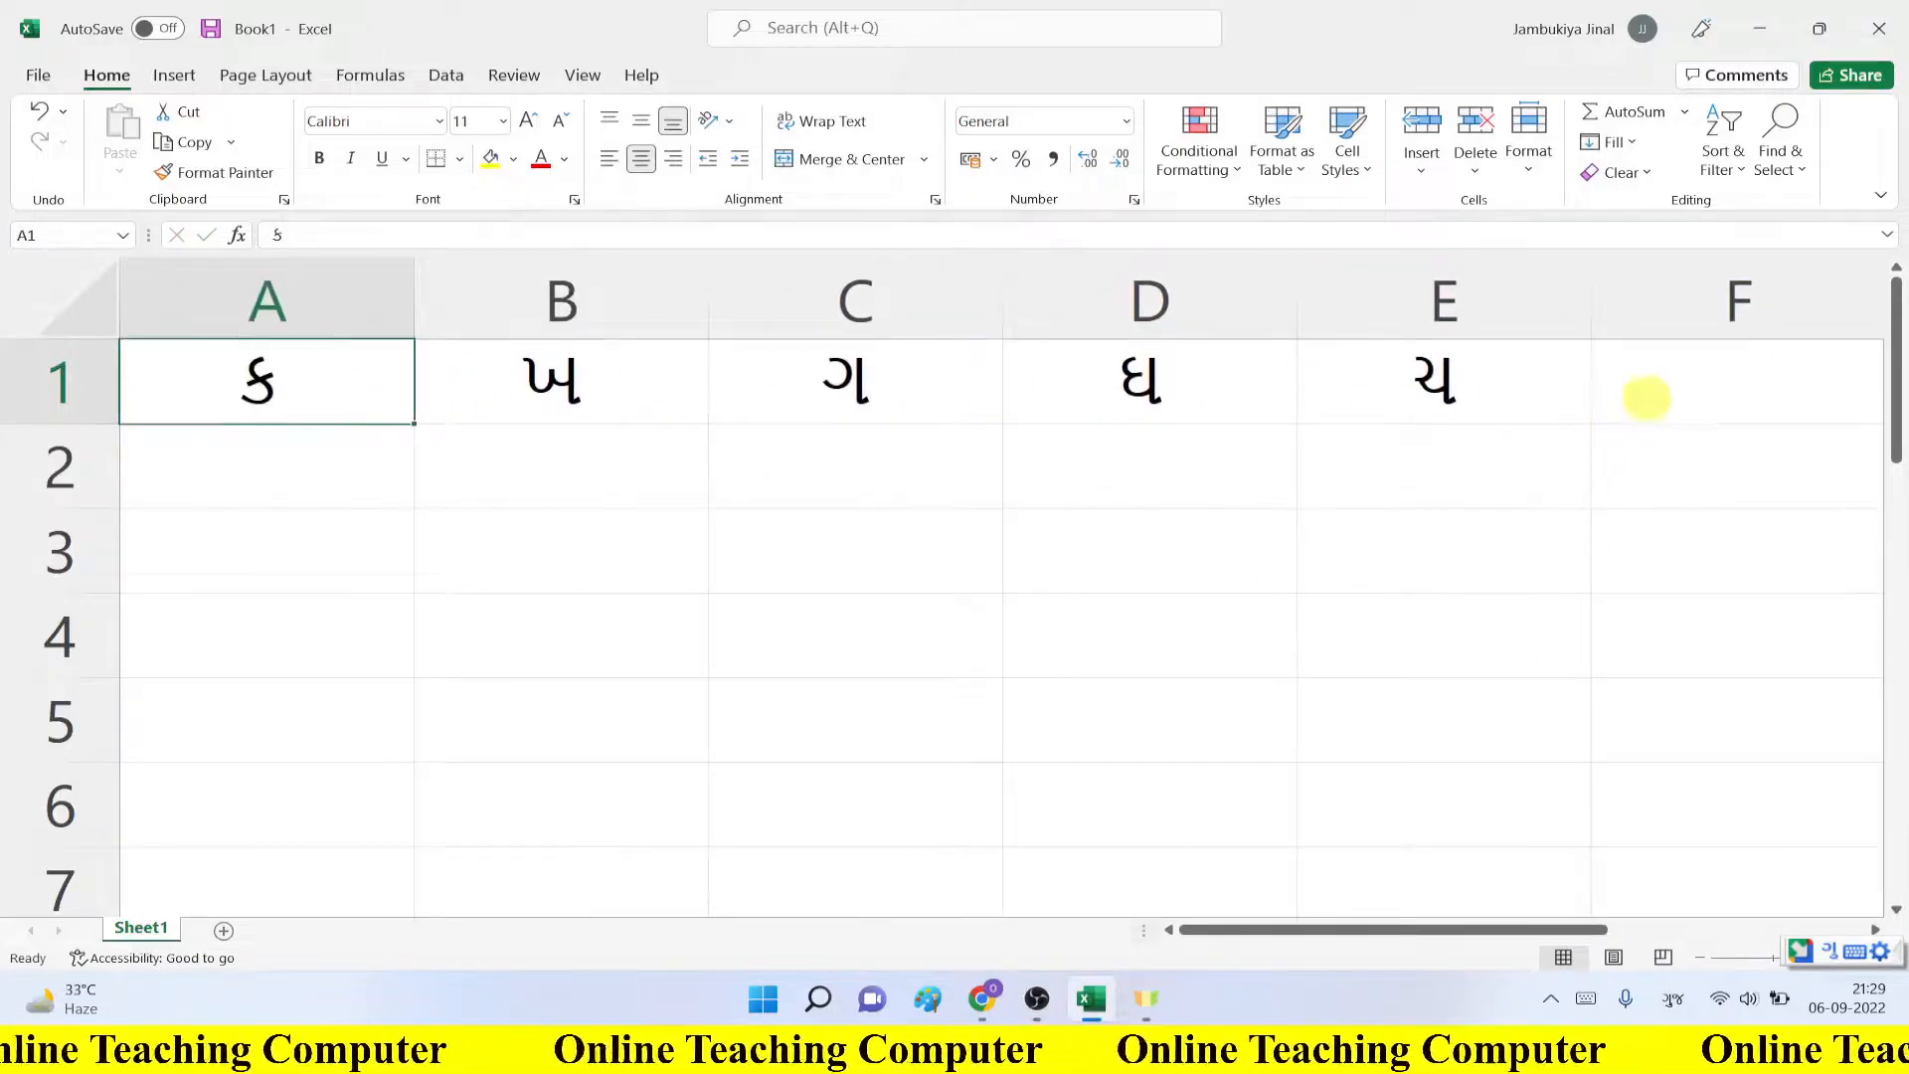
pyautogui.click(1660, 393)
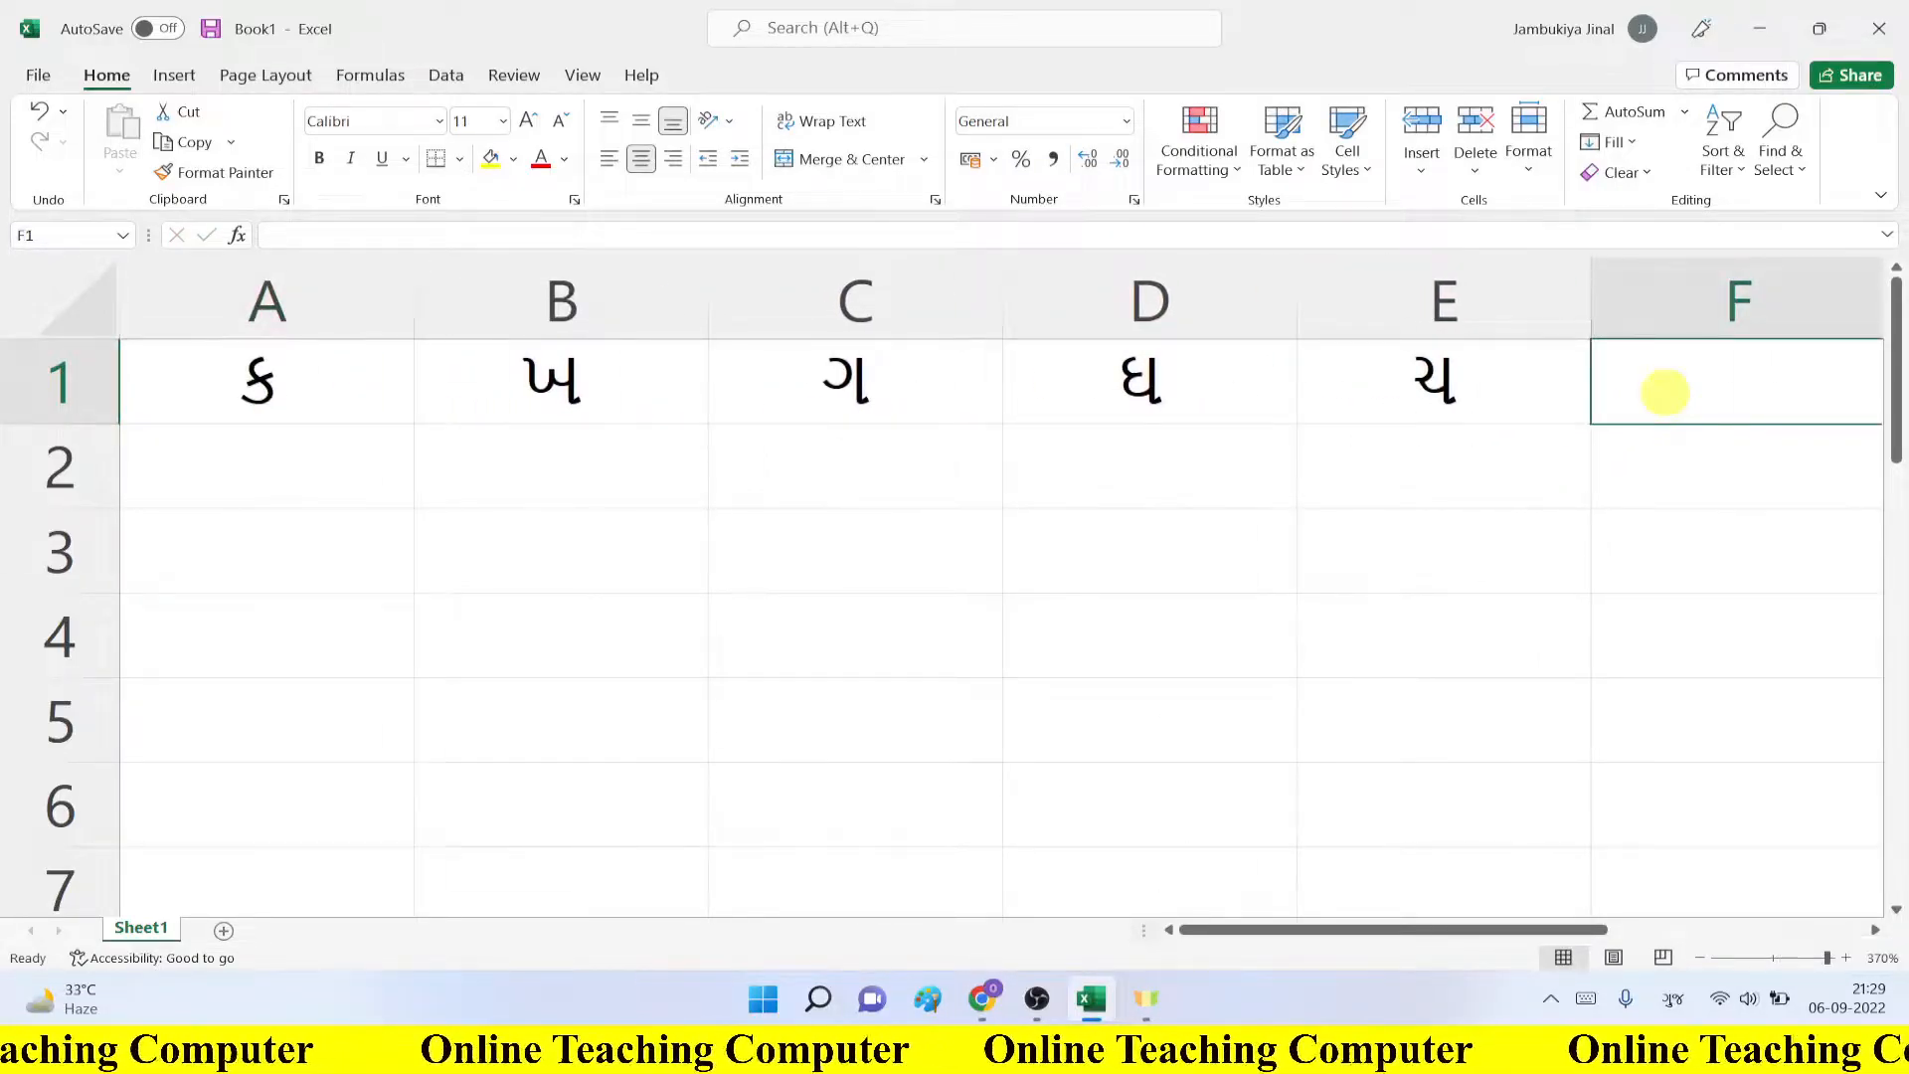
pyautogui.write('chh')
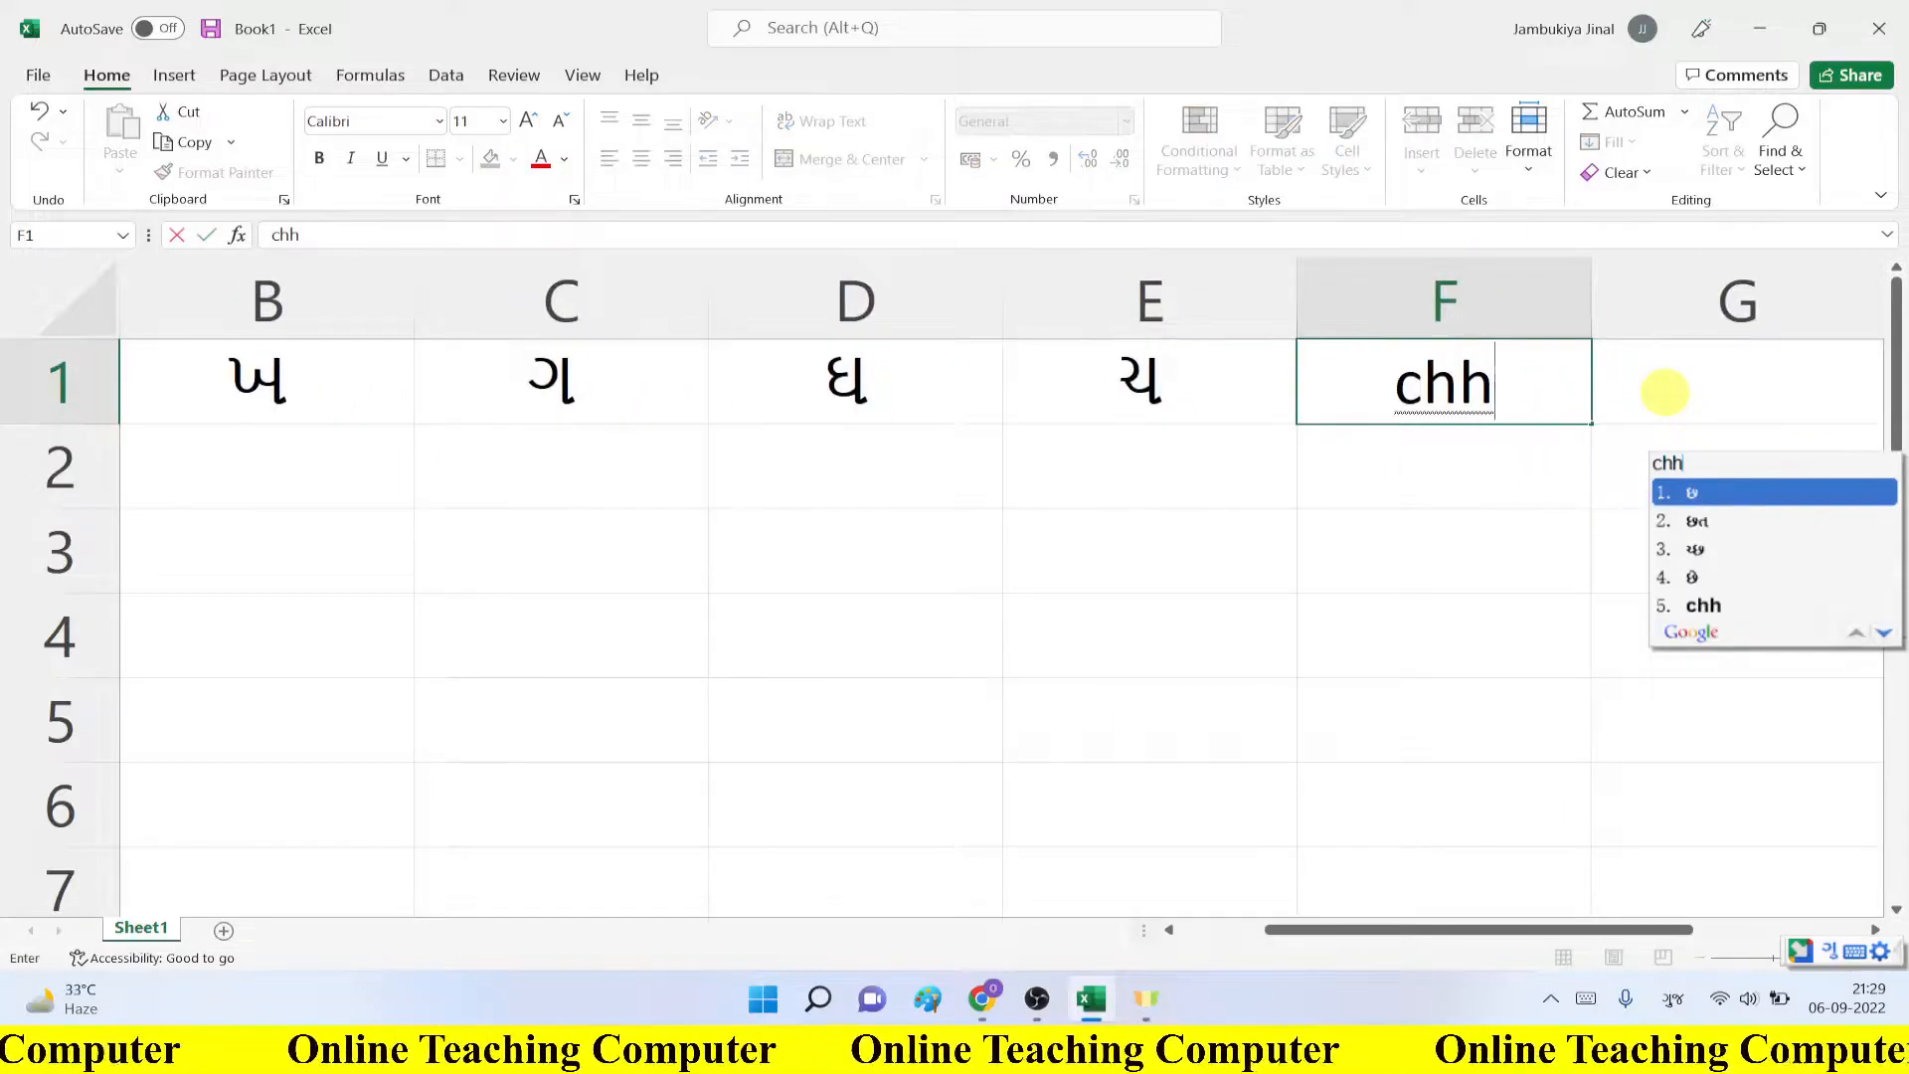
pyautogui.click(1705, 480)
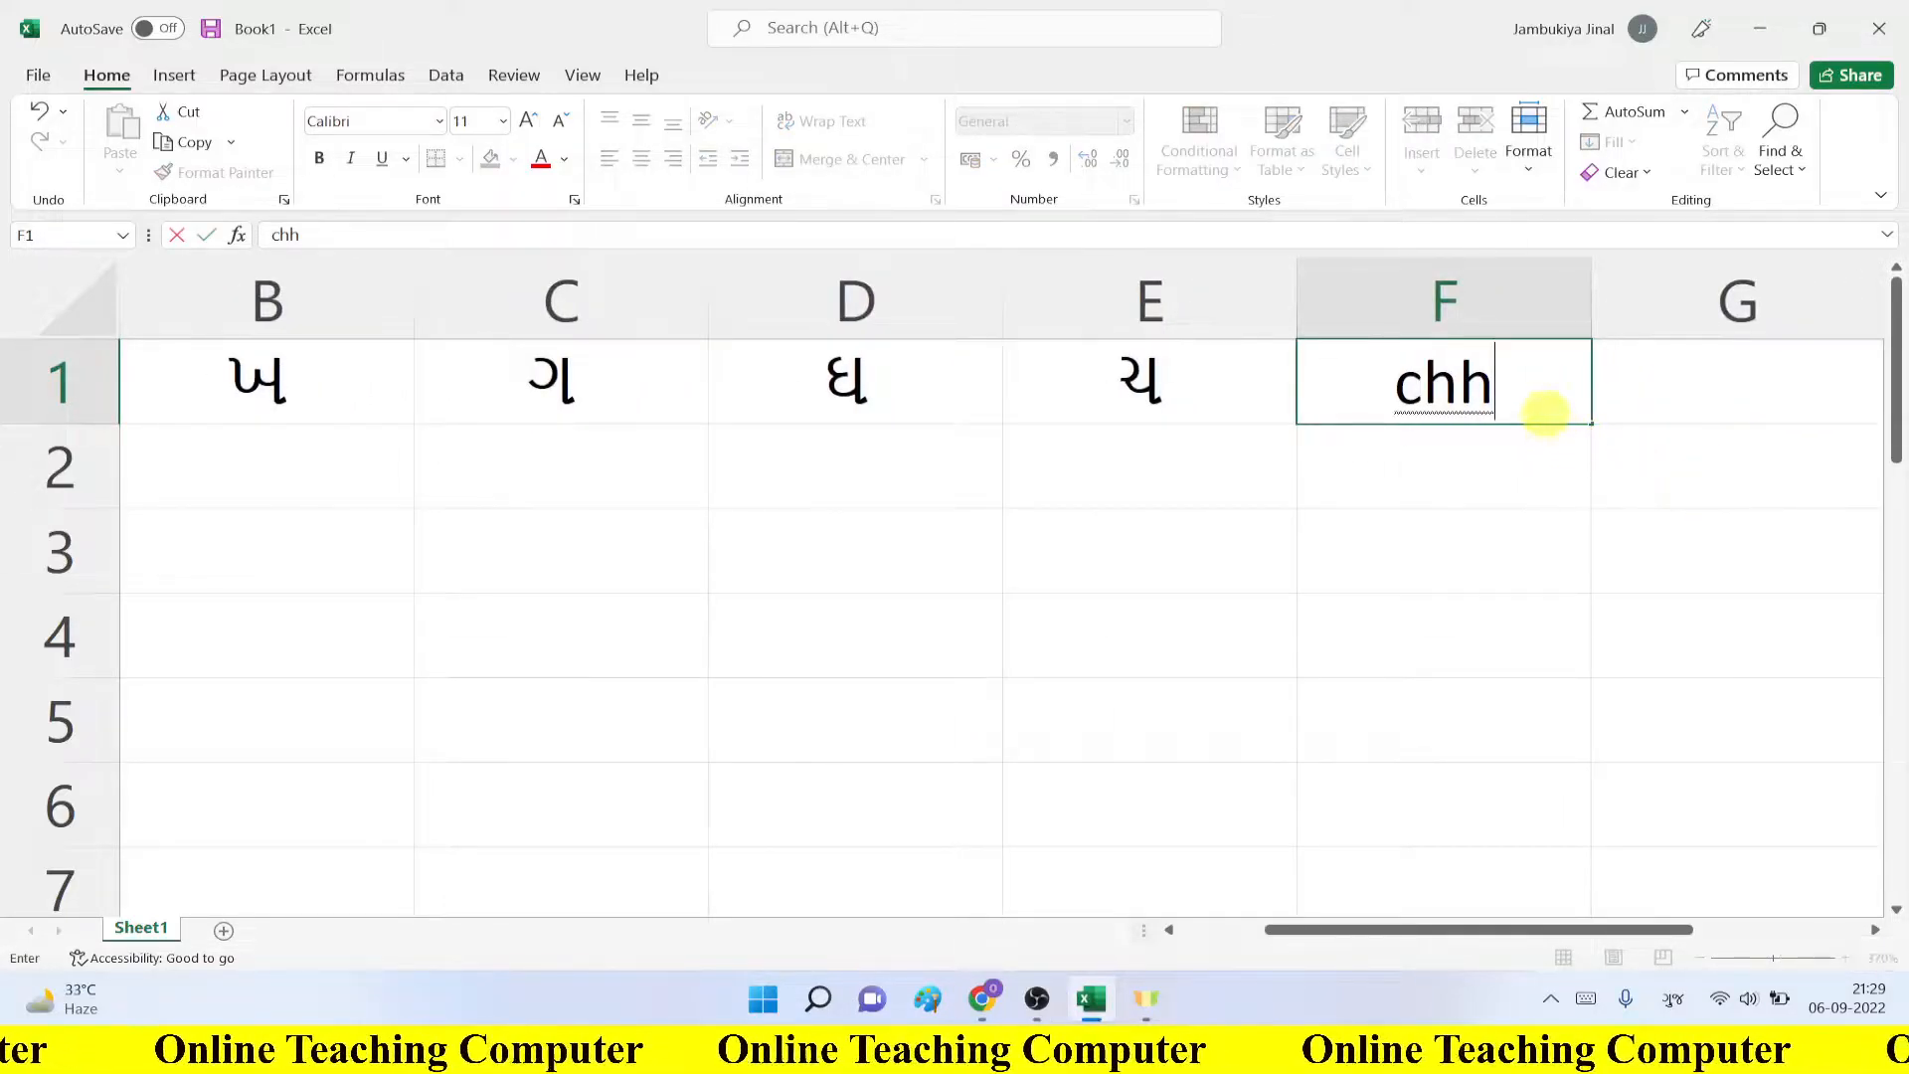
pyautogui.click(1540, 407)
pyautogui.write('chh')
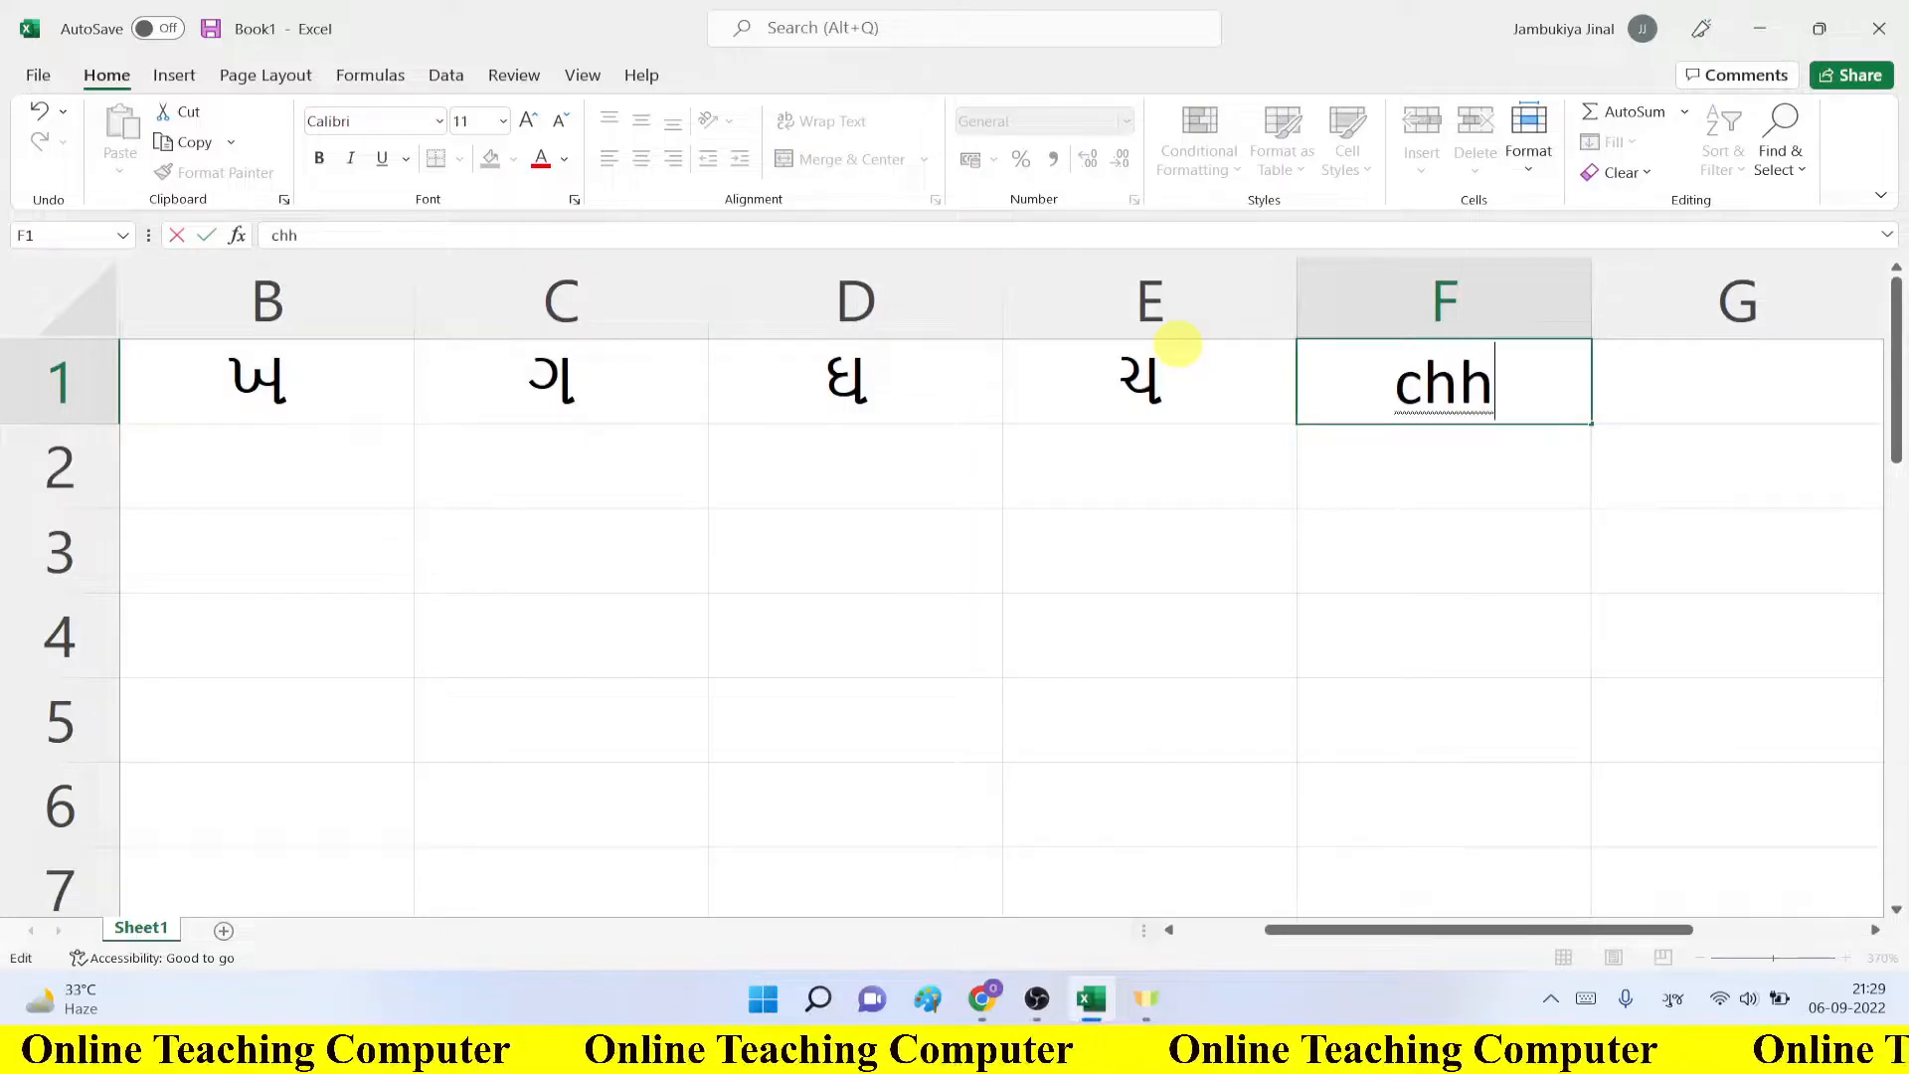
pyautogui.press('BackSpace')
pyautogui.press('BackSpace')
pyautogui.press('BackSpace')
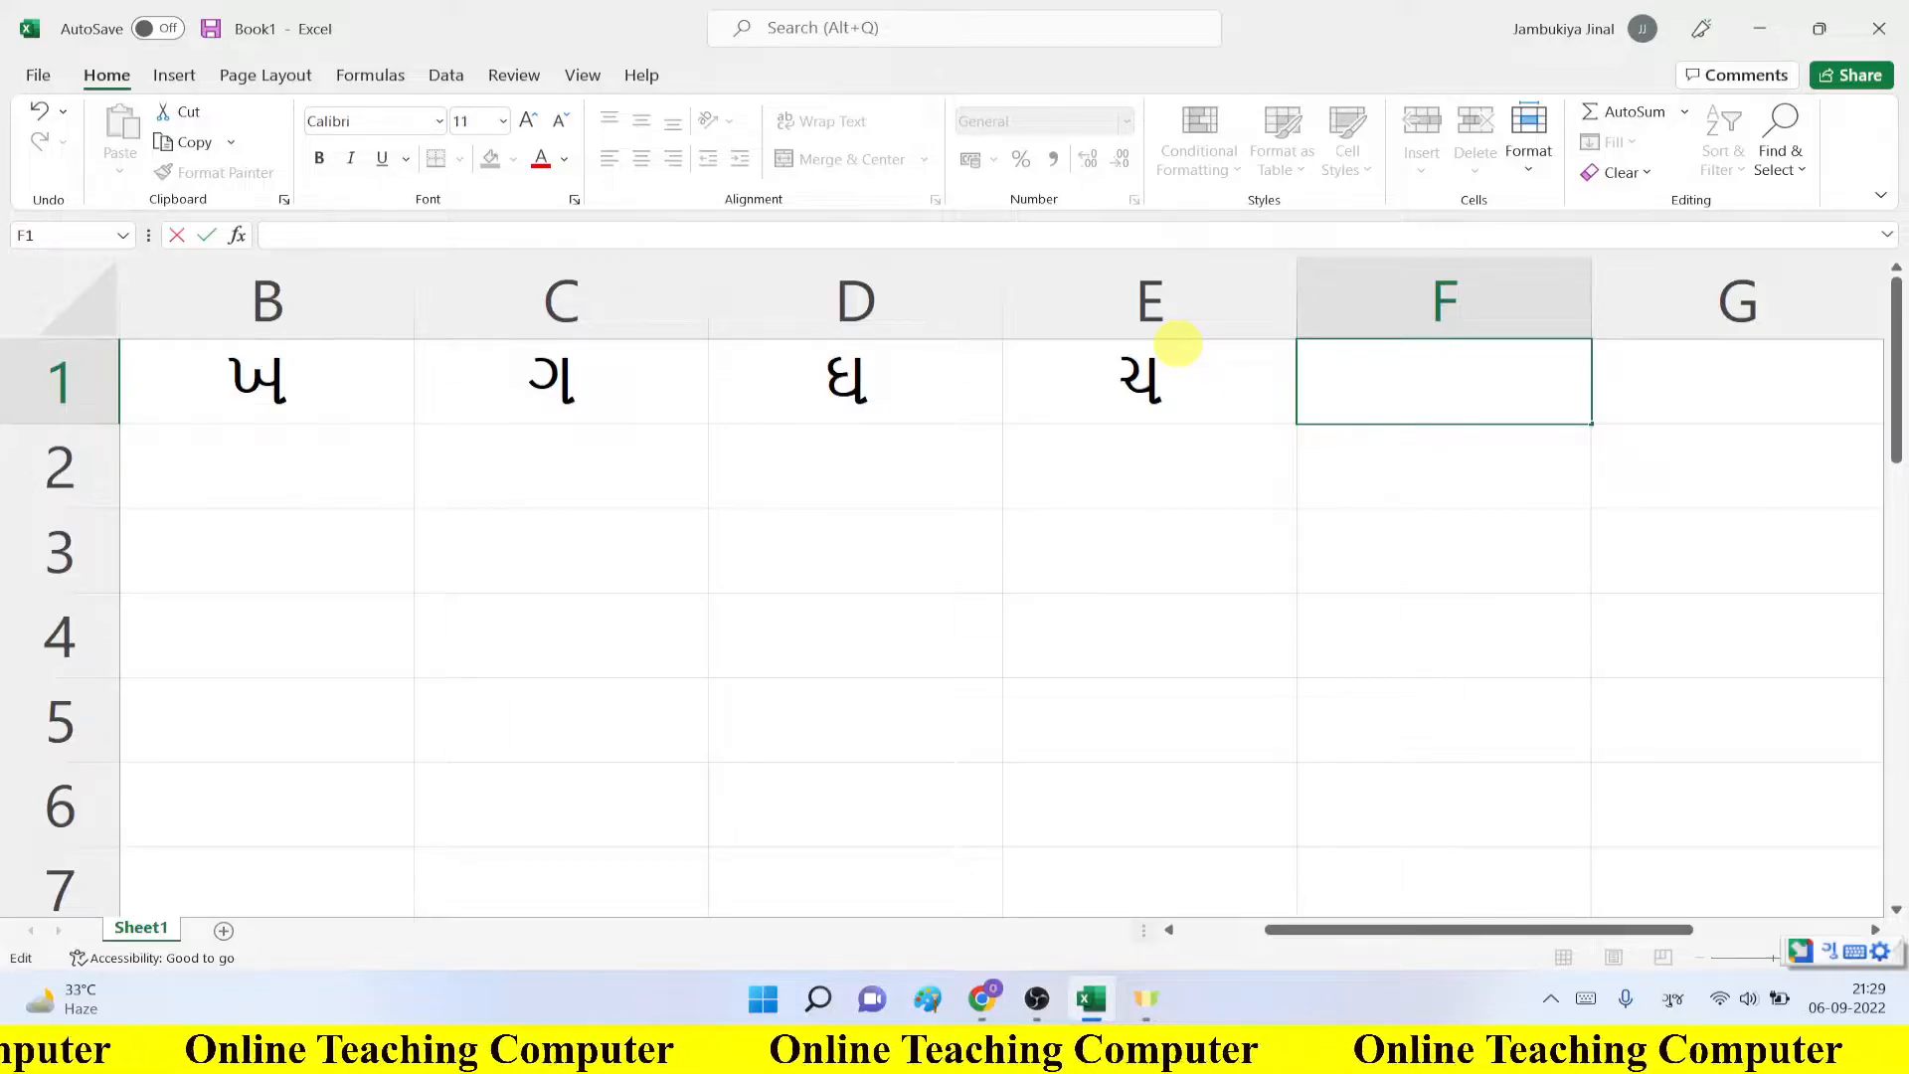
pyautogui.write('chh')
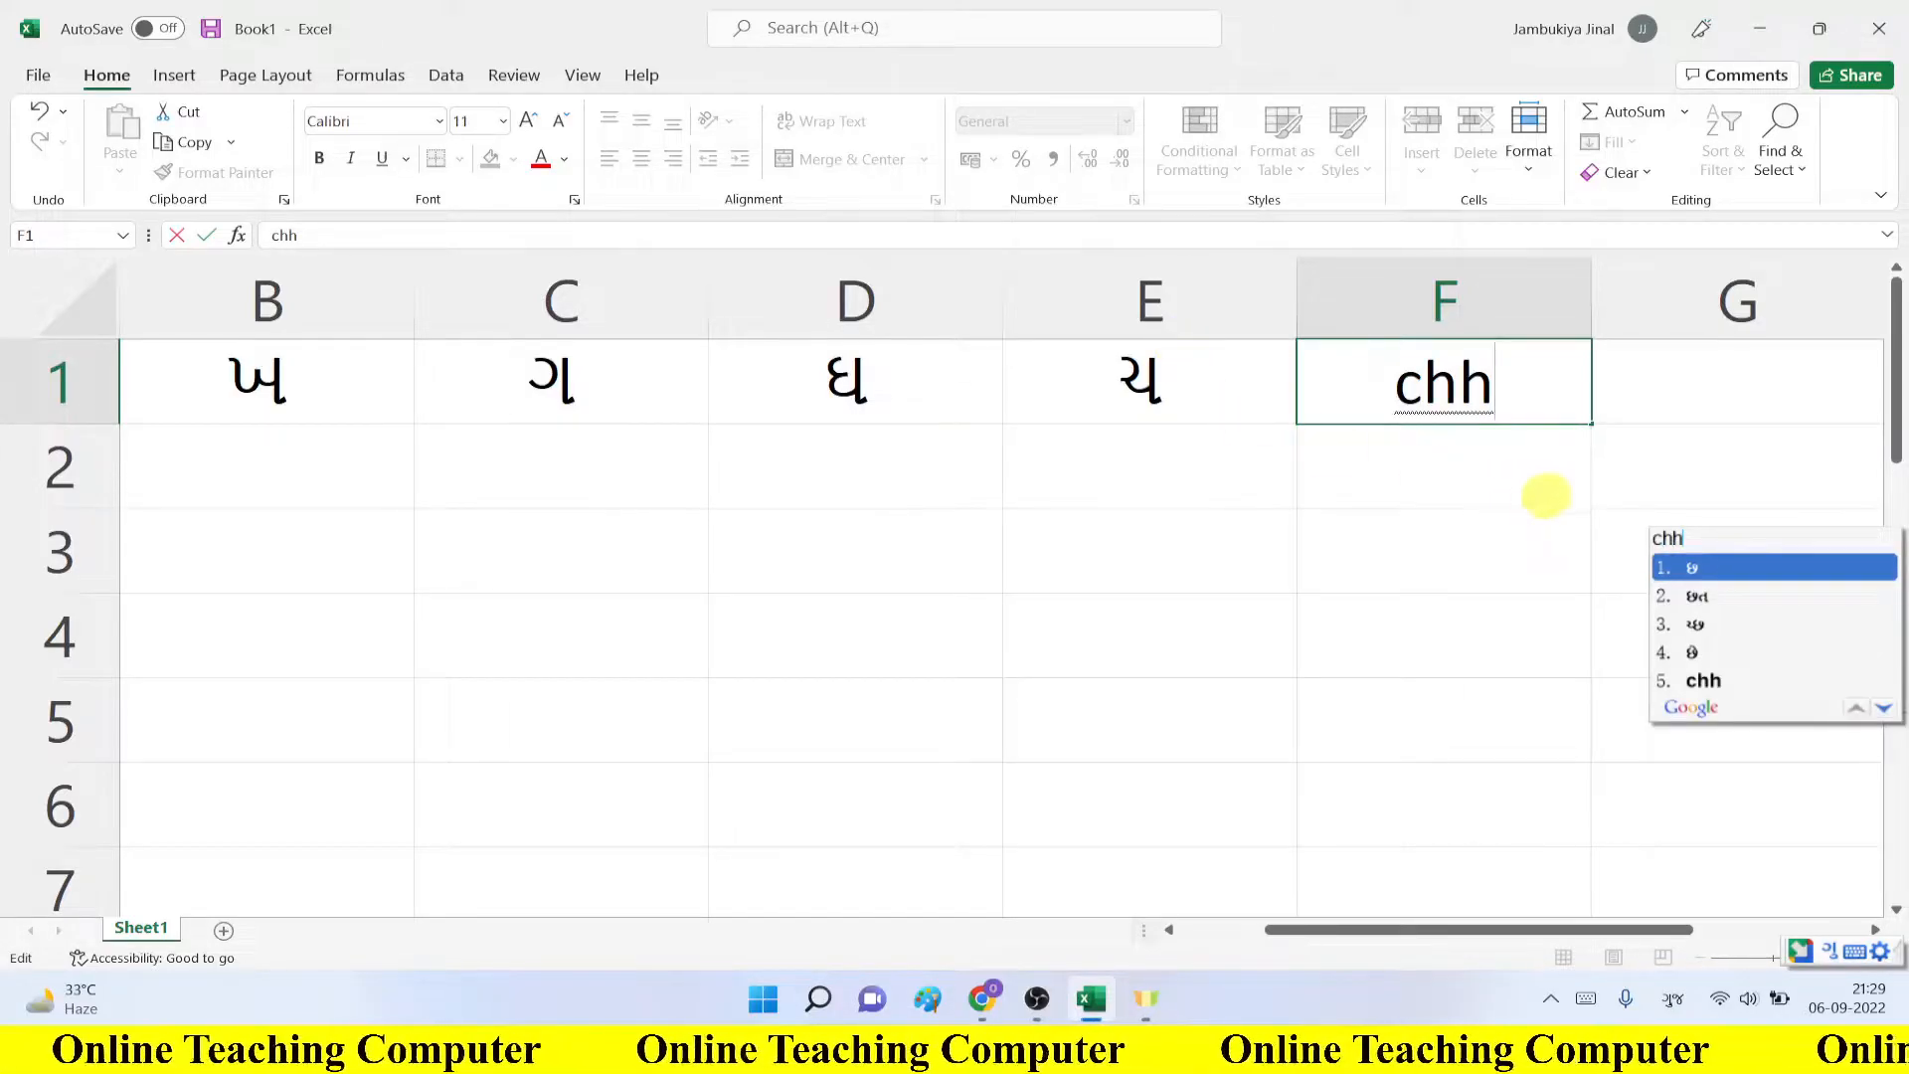
pyautogui.click(1708, 572)
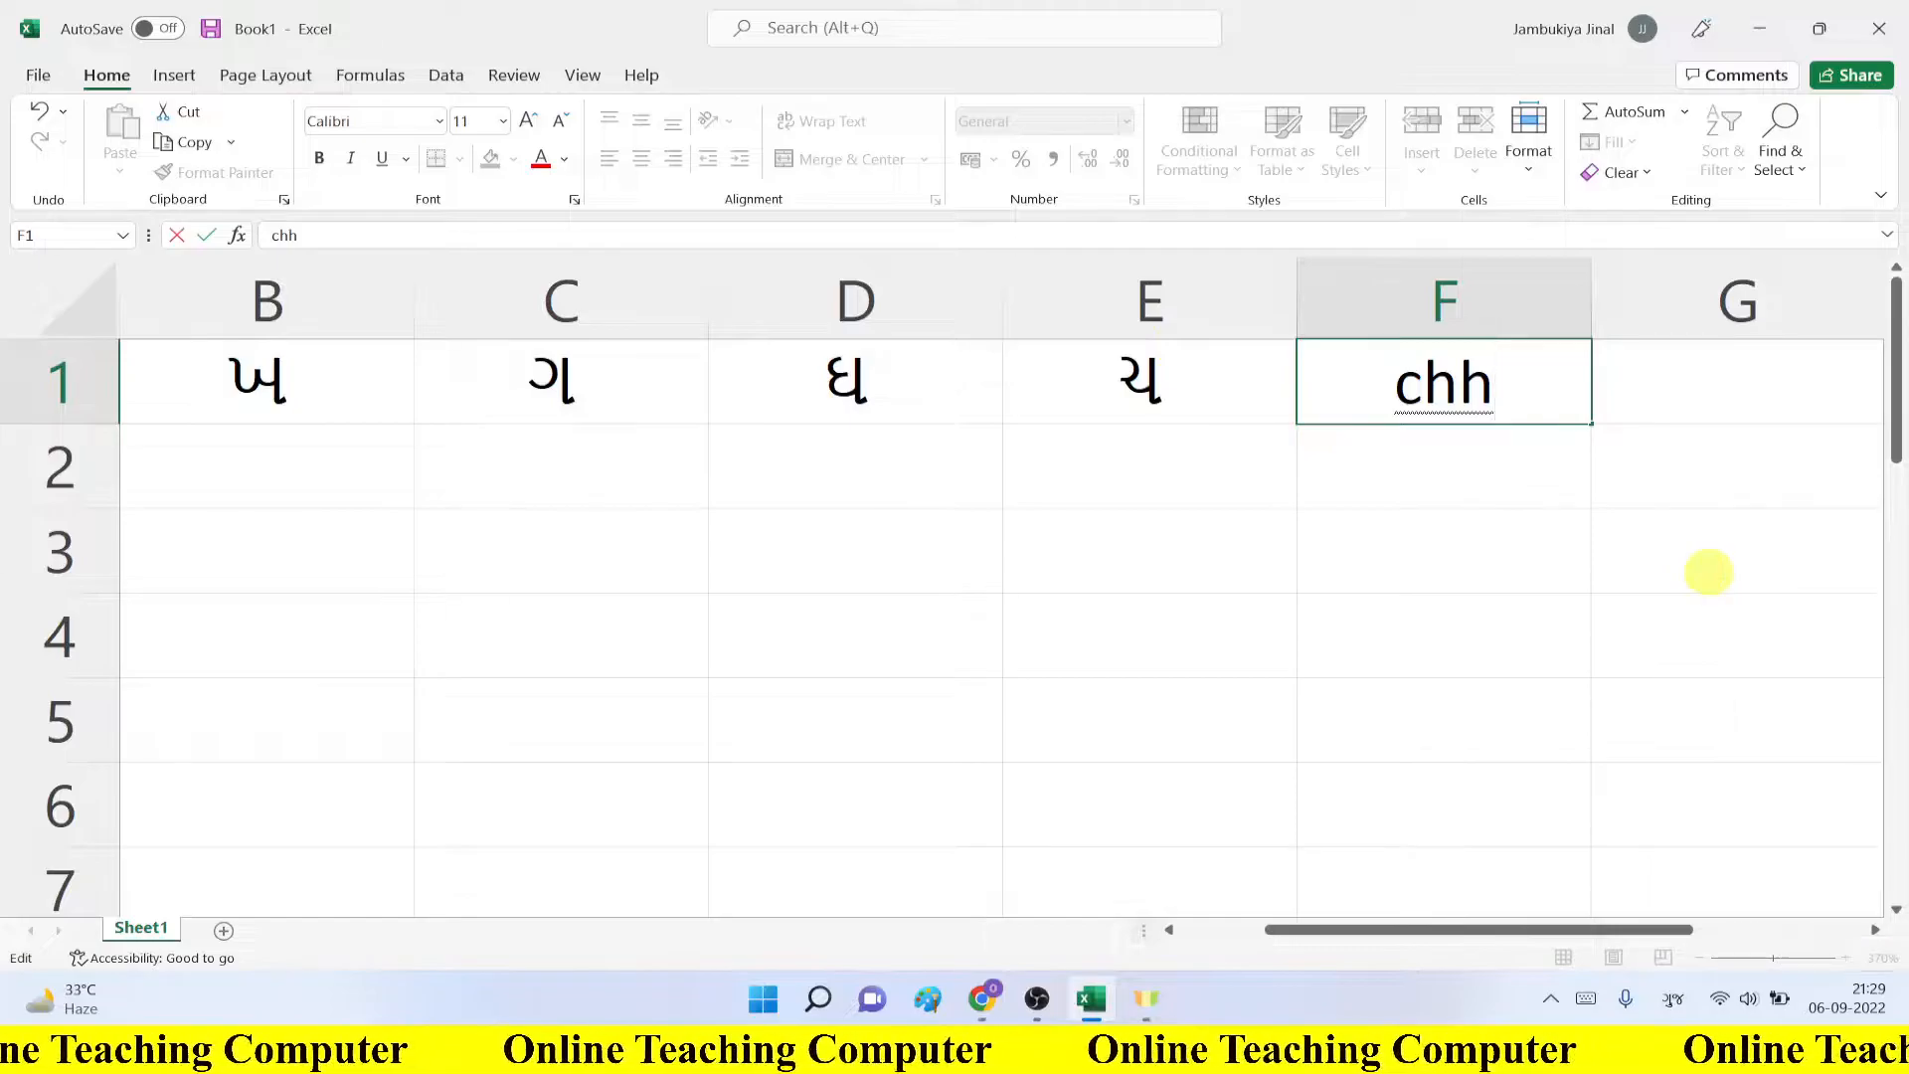
pyautogui.press('BackSpace')
pyautogui.press('BackSpace')
pyautogui.press('BackSpace')
pyautogui.write('chh')
pyautogui.press('BackSpace')
pyautogui.press('BackSpace')
pyautogui.press('BackSpace')
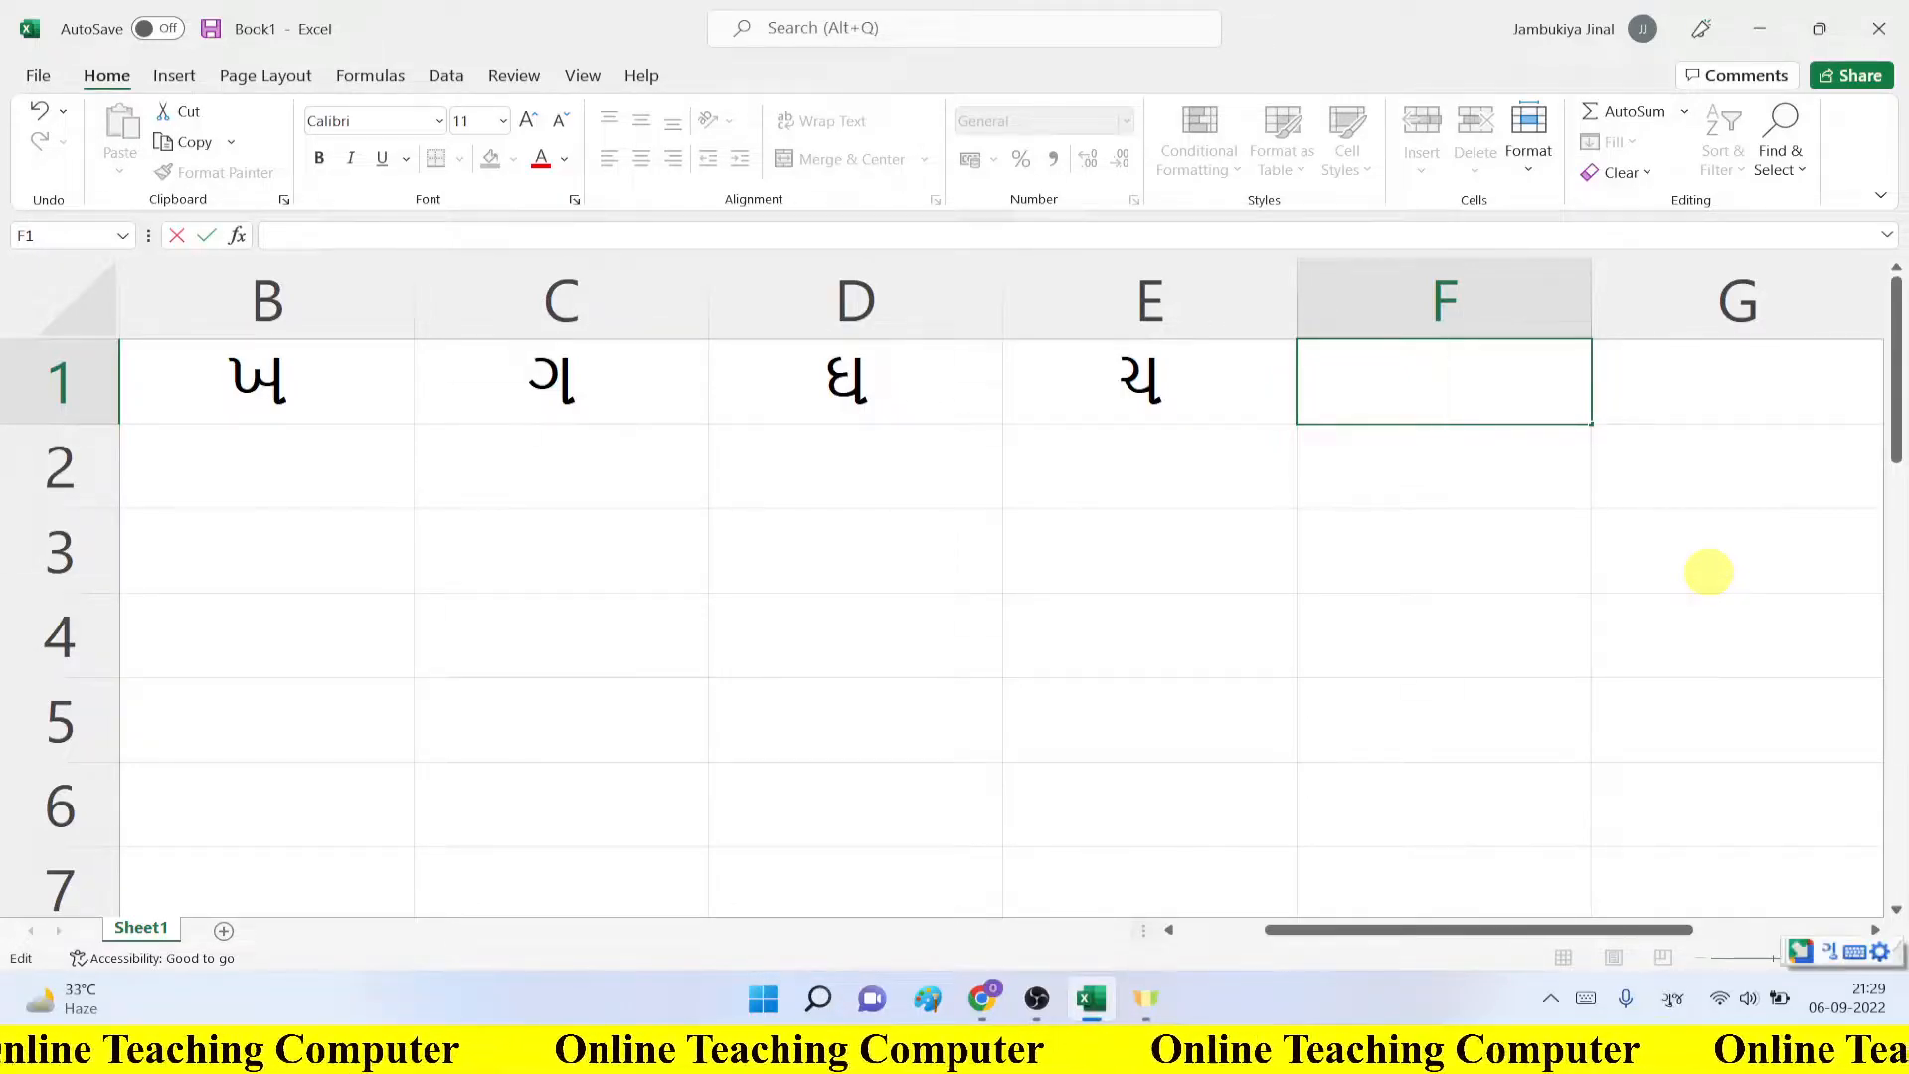
# Step: Enter the Gujarati letter છ in cell F1, converted from the phonetic text chh
pyautogui.write('chh')
pyautogui.click(1708, 569)
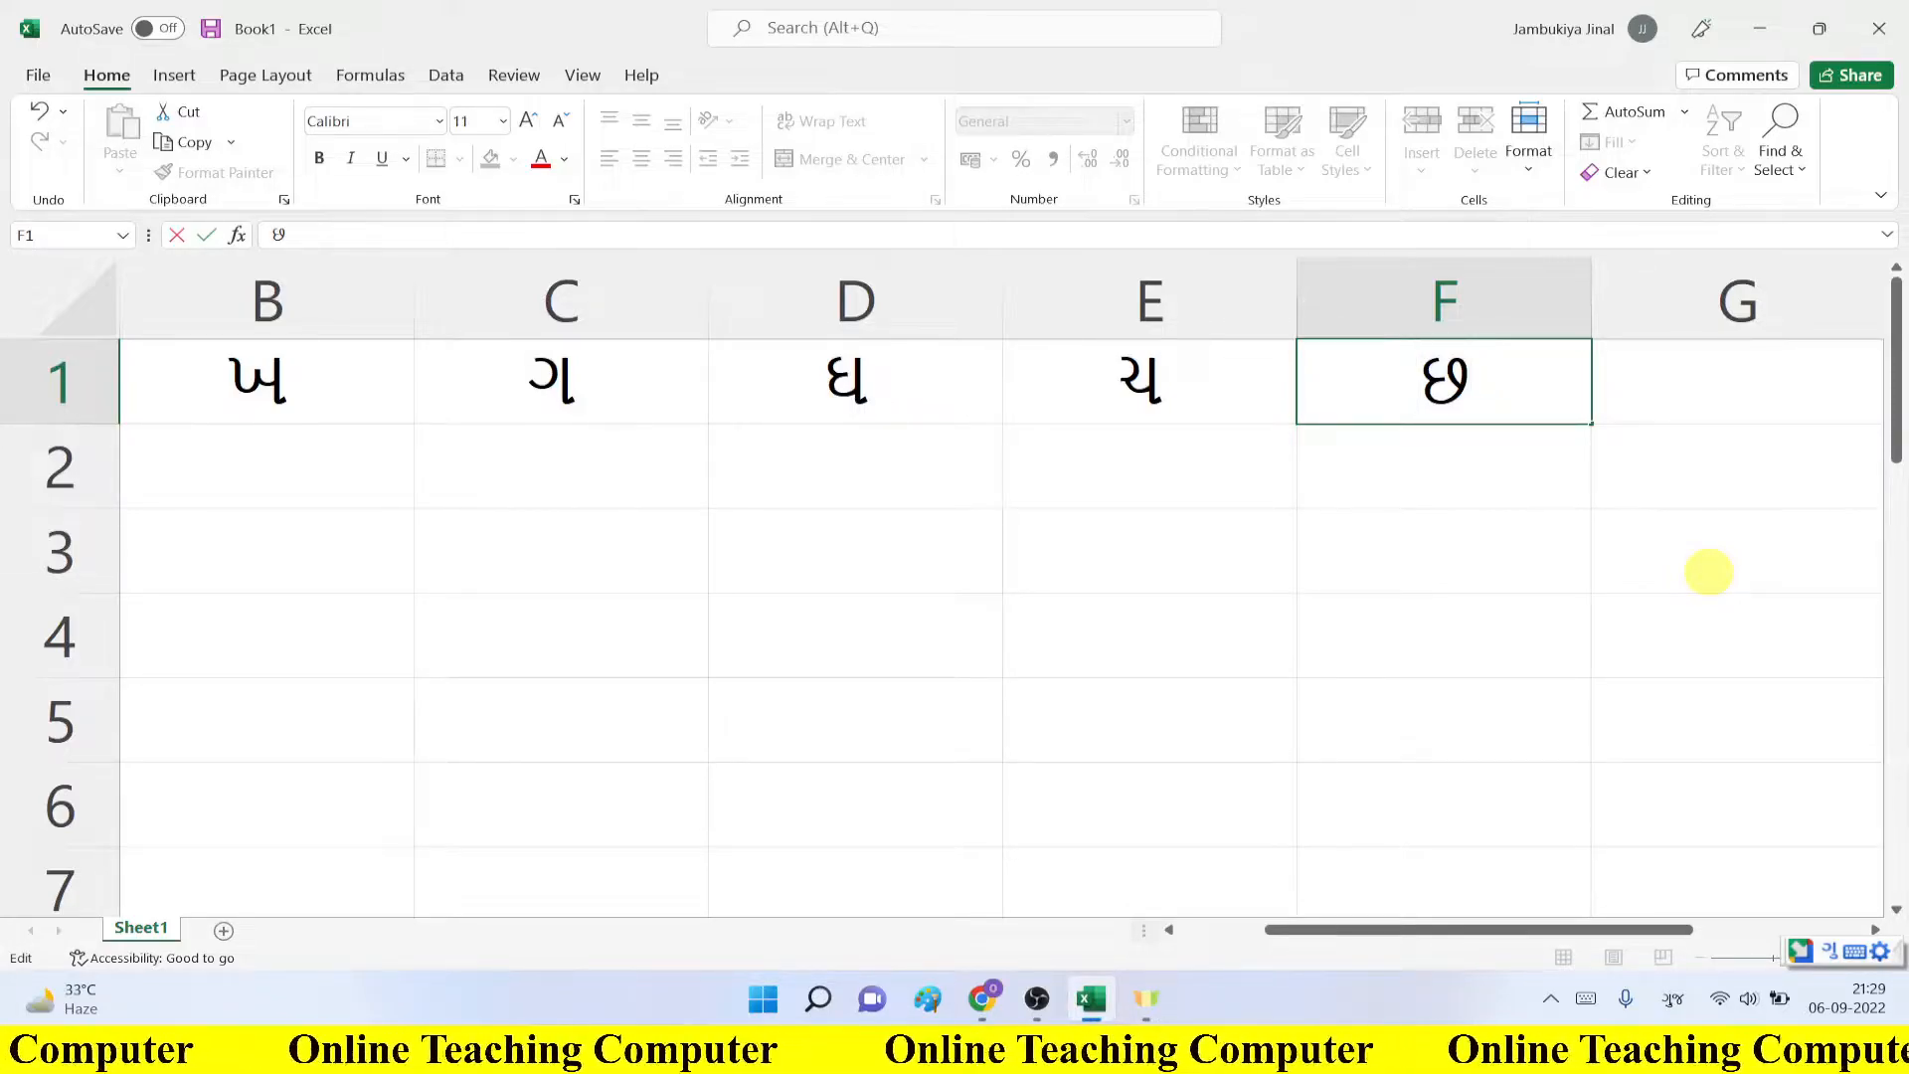
pyautogui.press('Return')
# Step: Enter the Gujarati letter જ in cell A2 and ઝ in cell B2
pyautogui.press('Left')
pyautogui.press('Left')
pyautogui.press('Left')
pyautogui.press('Left')
pyautogui.press('Left')
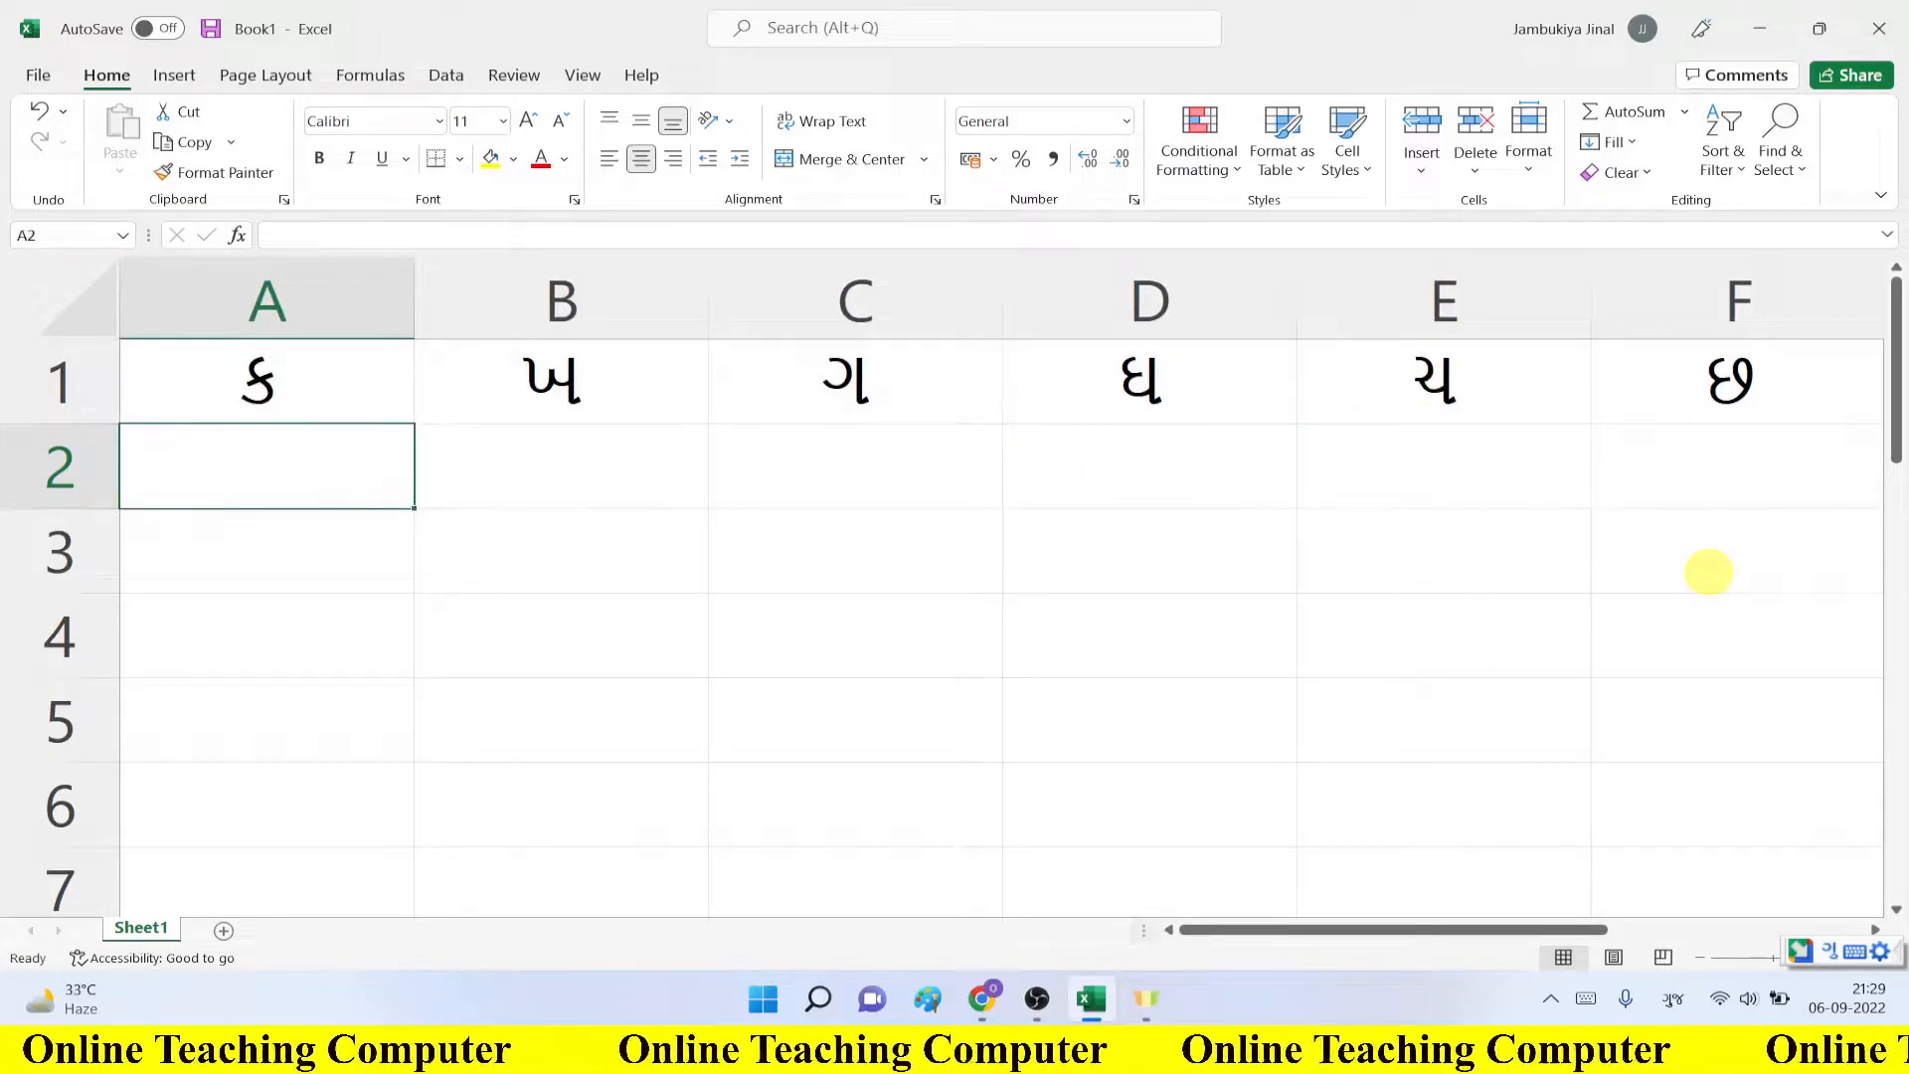
pyautogui.write('j')
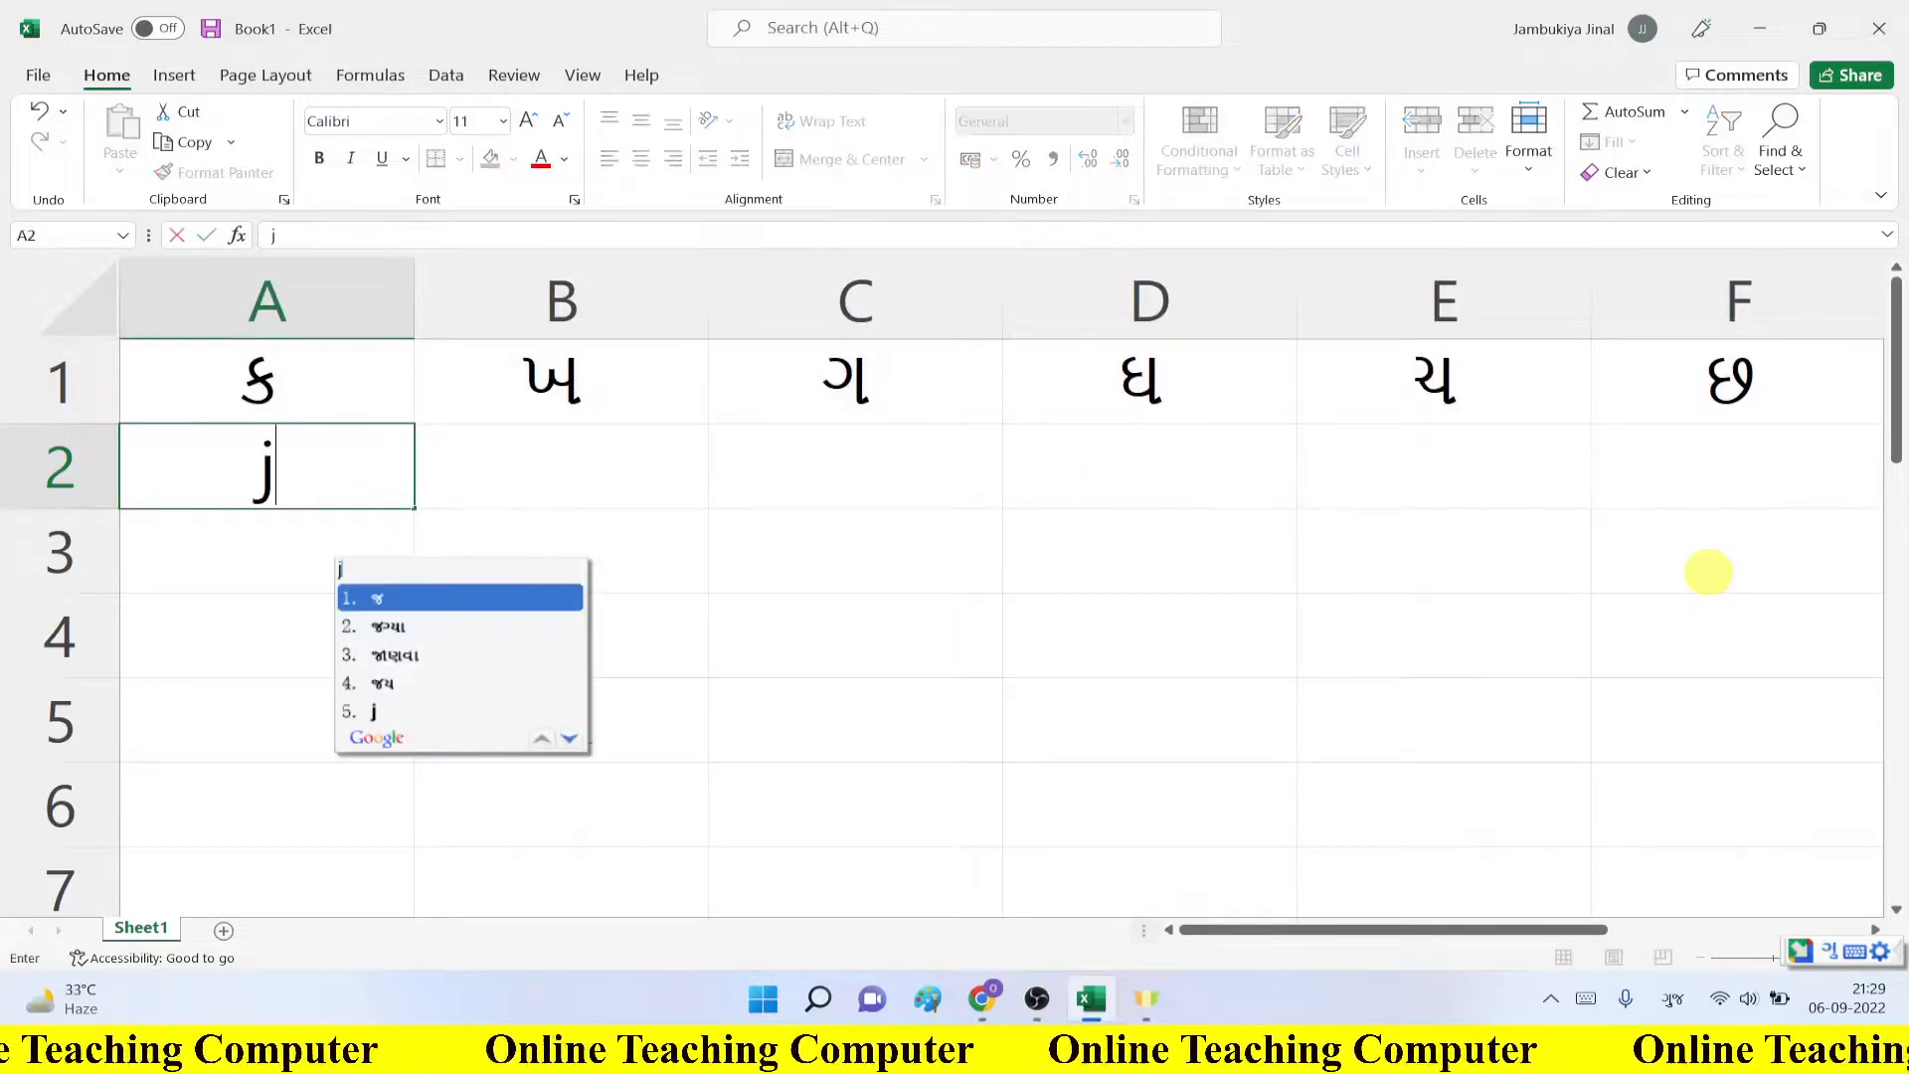
pyautogui.press('space')
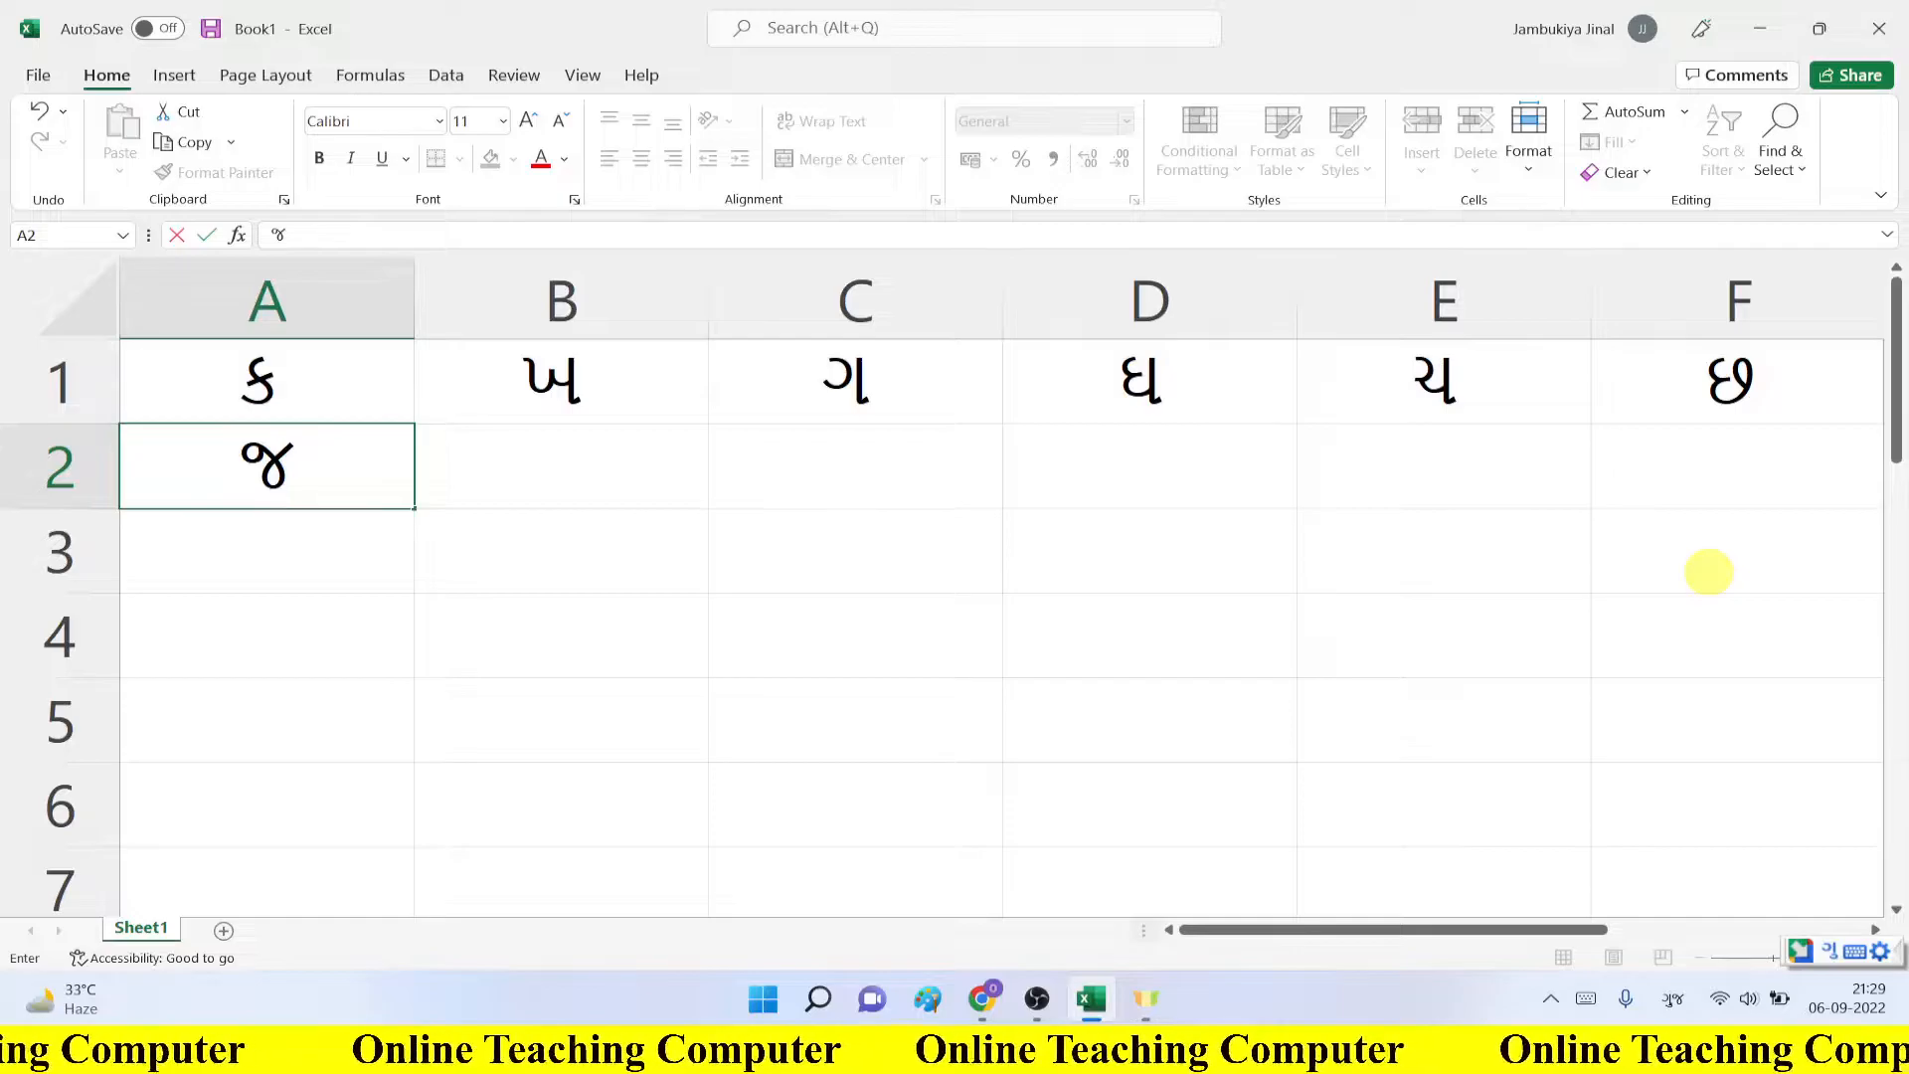
pyautogui.press('Right')
pyautogui.write('z')
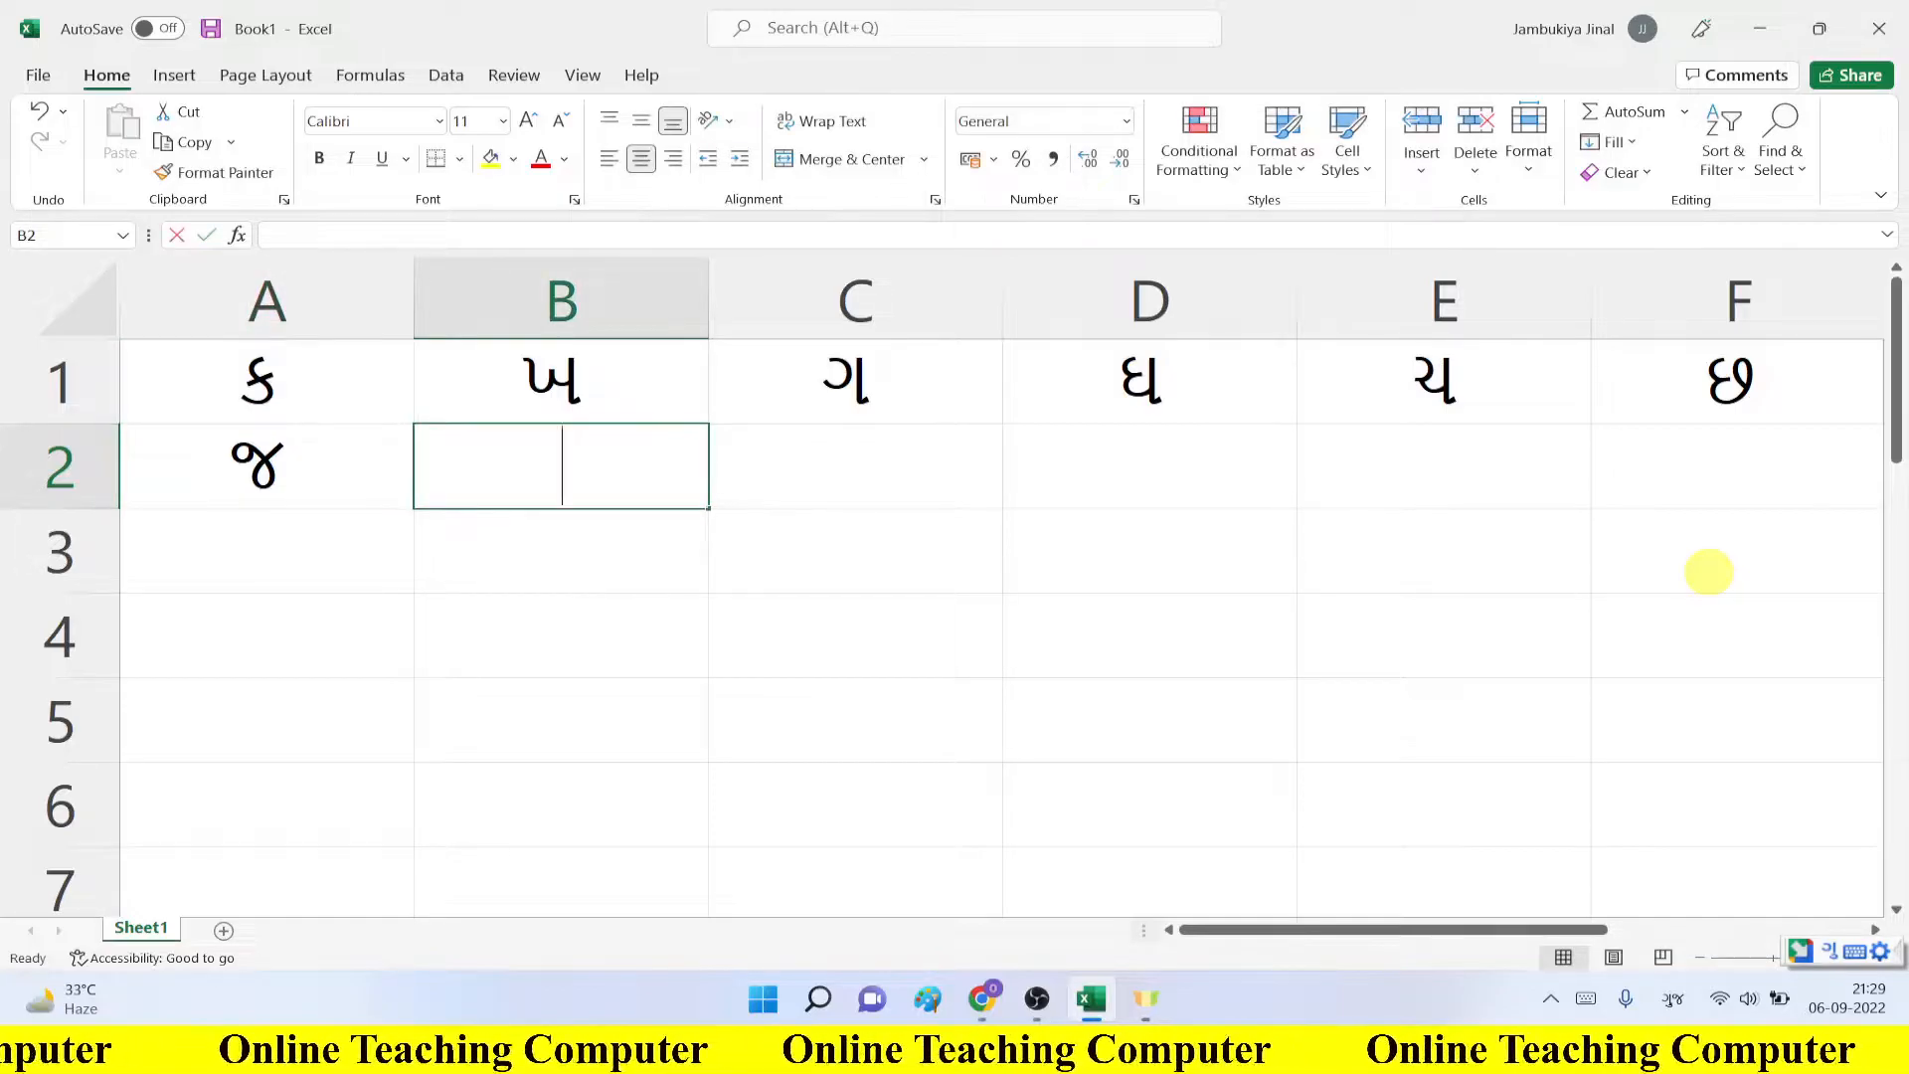
pyautogui.press('space')
pyautogui.press('Right')
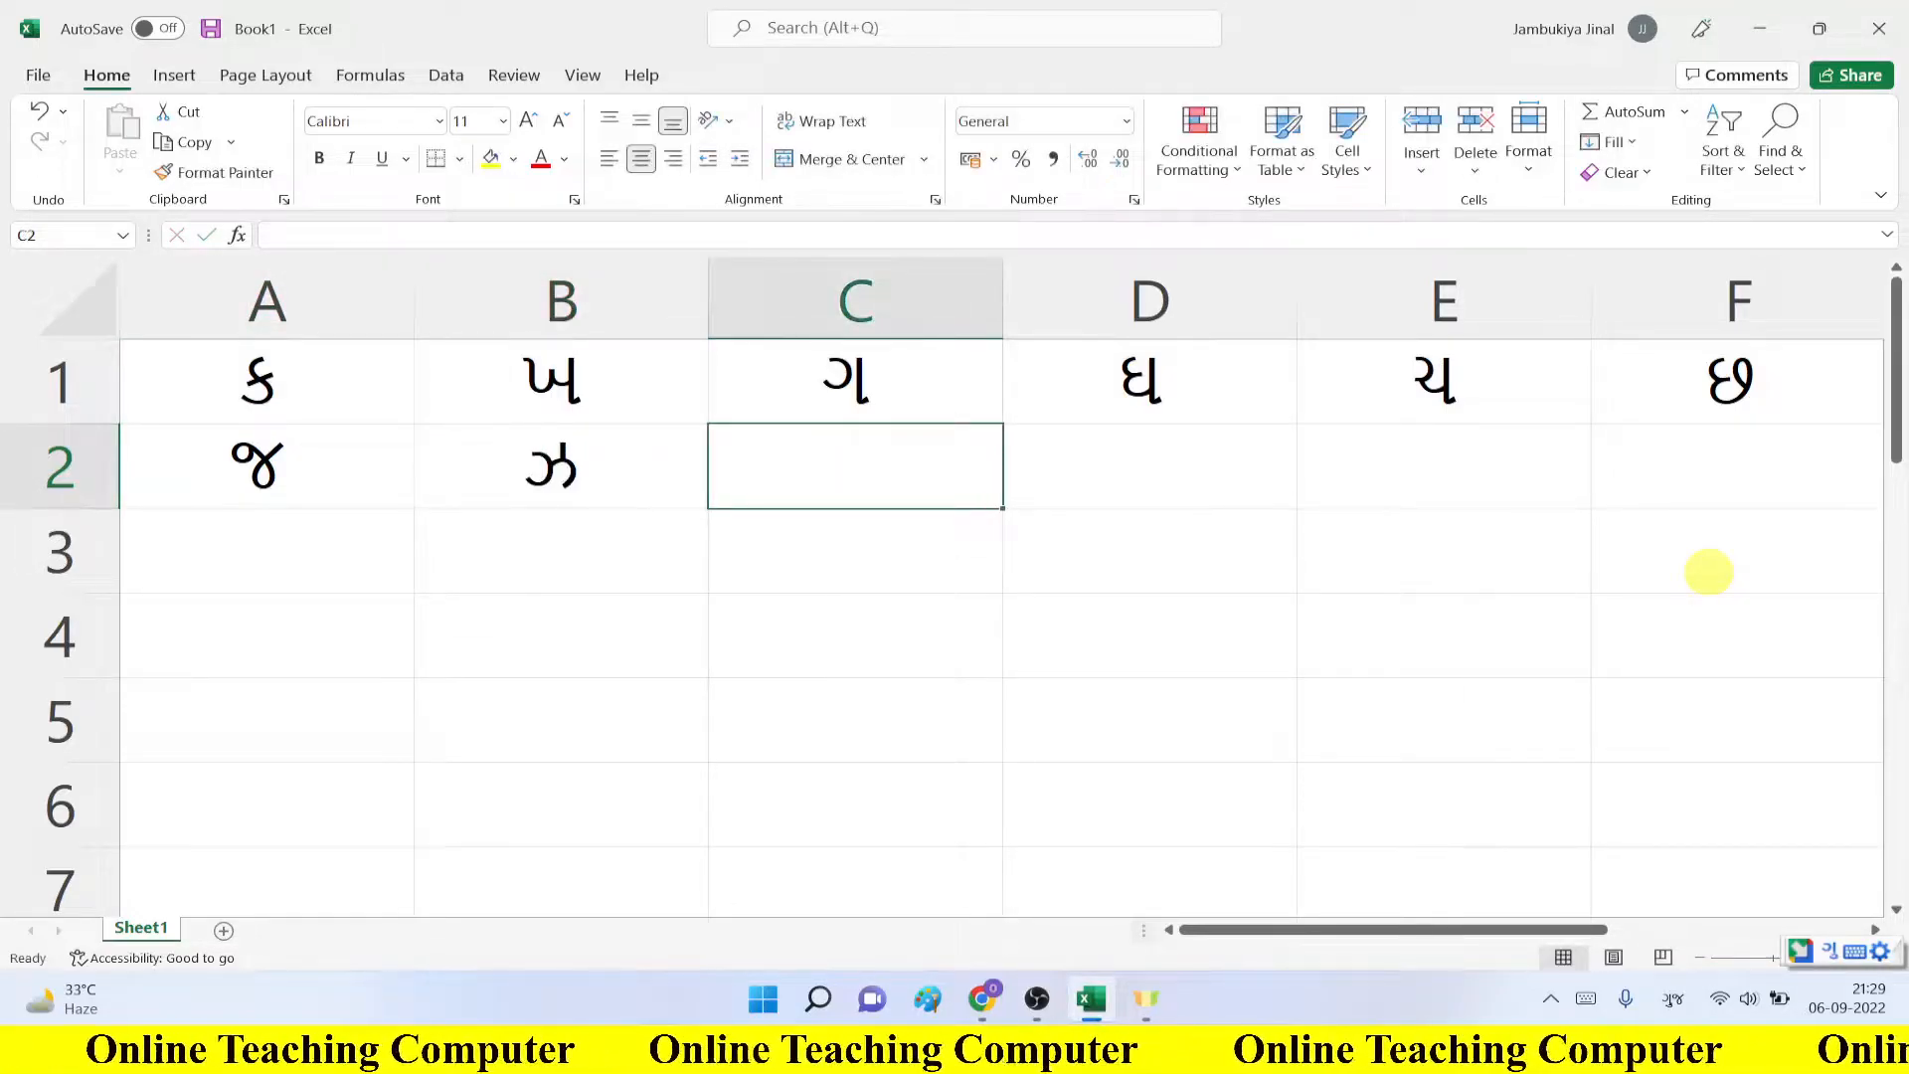
# Step: Enter the Gujarati letter ટ in cell C2 and ઠ in cell D2
pyautogui.write('t')
pyautogui.press('space')
pyautogui.press('Right')
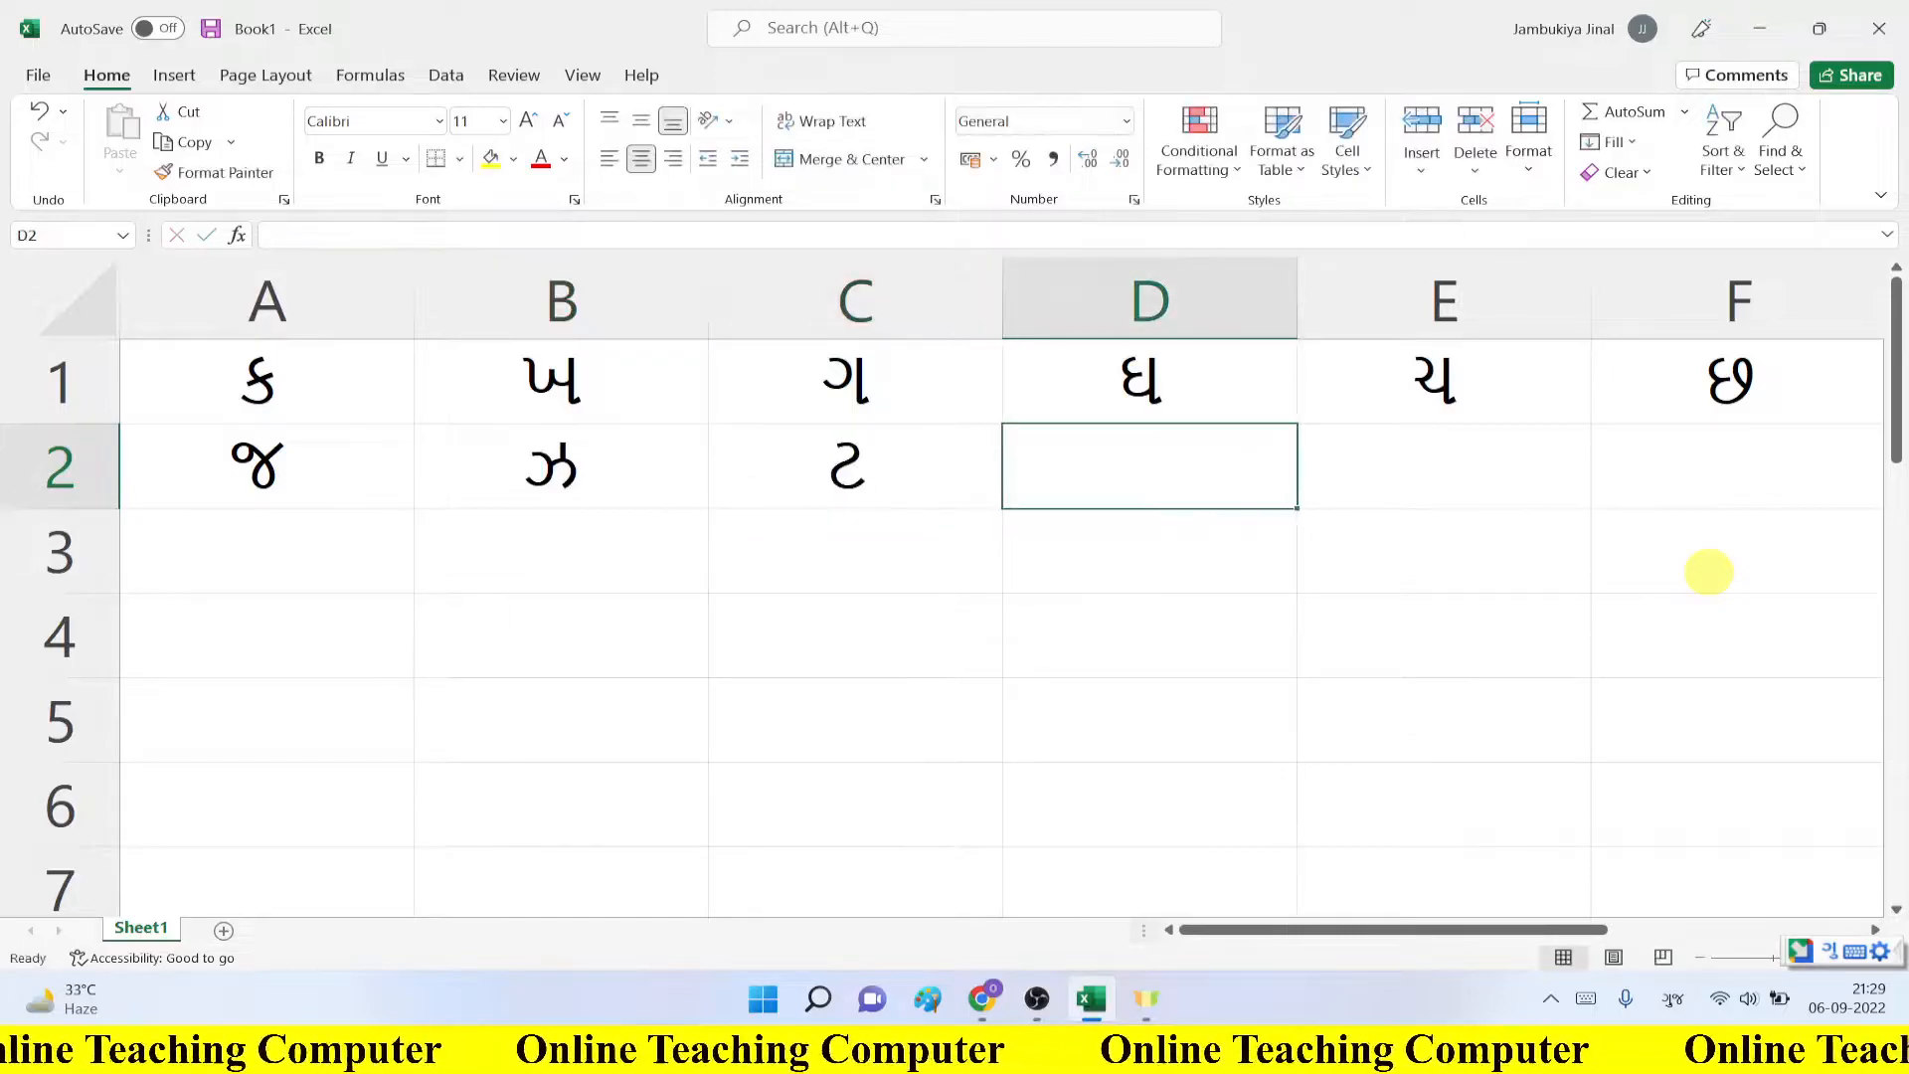
pyautogui.write('th')
pyautogui.press('Down')
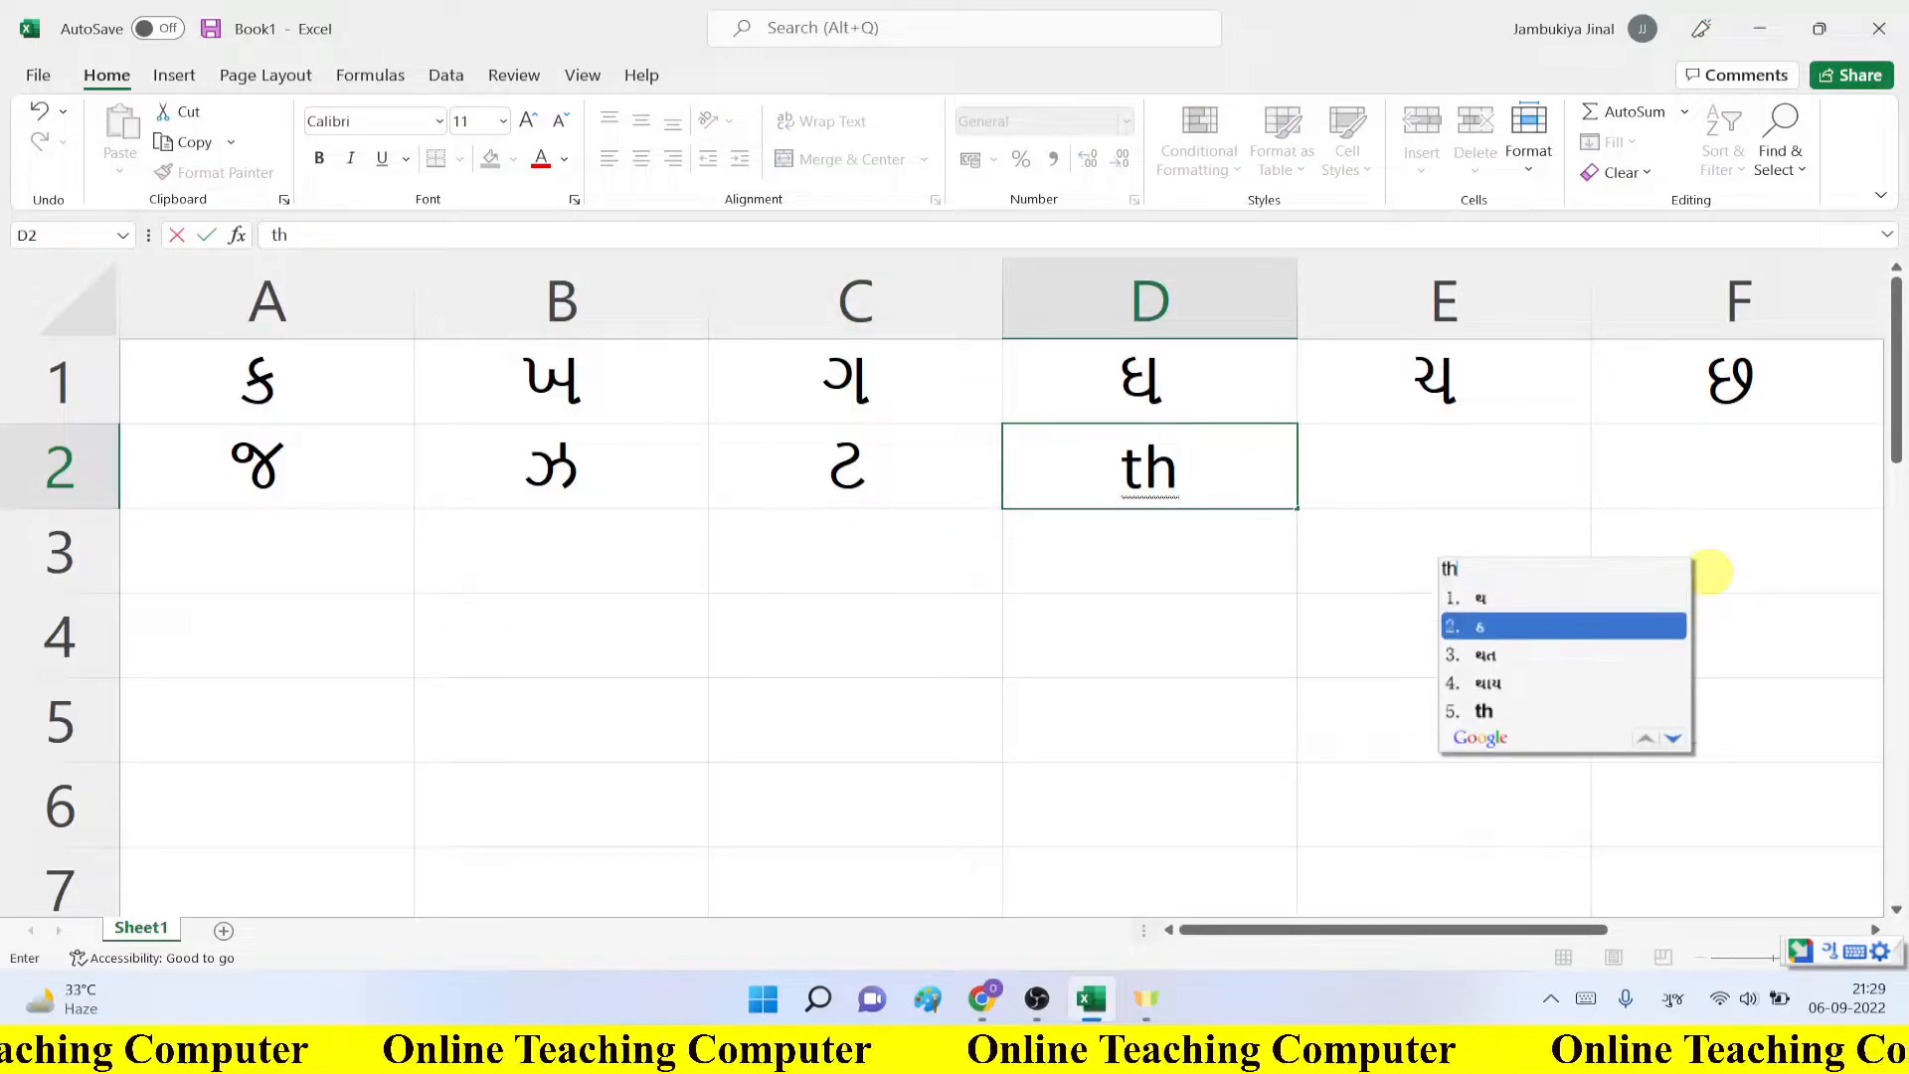
pyautogui.press('space')
pyautogui.press('Right')
# Step: Enter the Gujarati letter ડ in cell E2 and ઢ in cell F2
pyautogui.write('d')
pyautogui.press('Down')
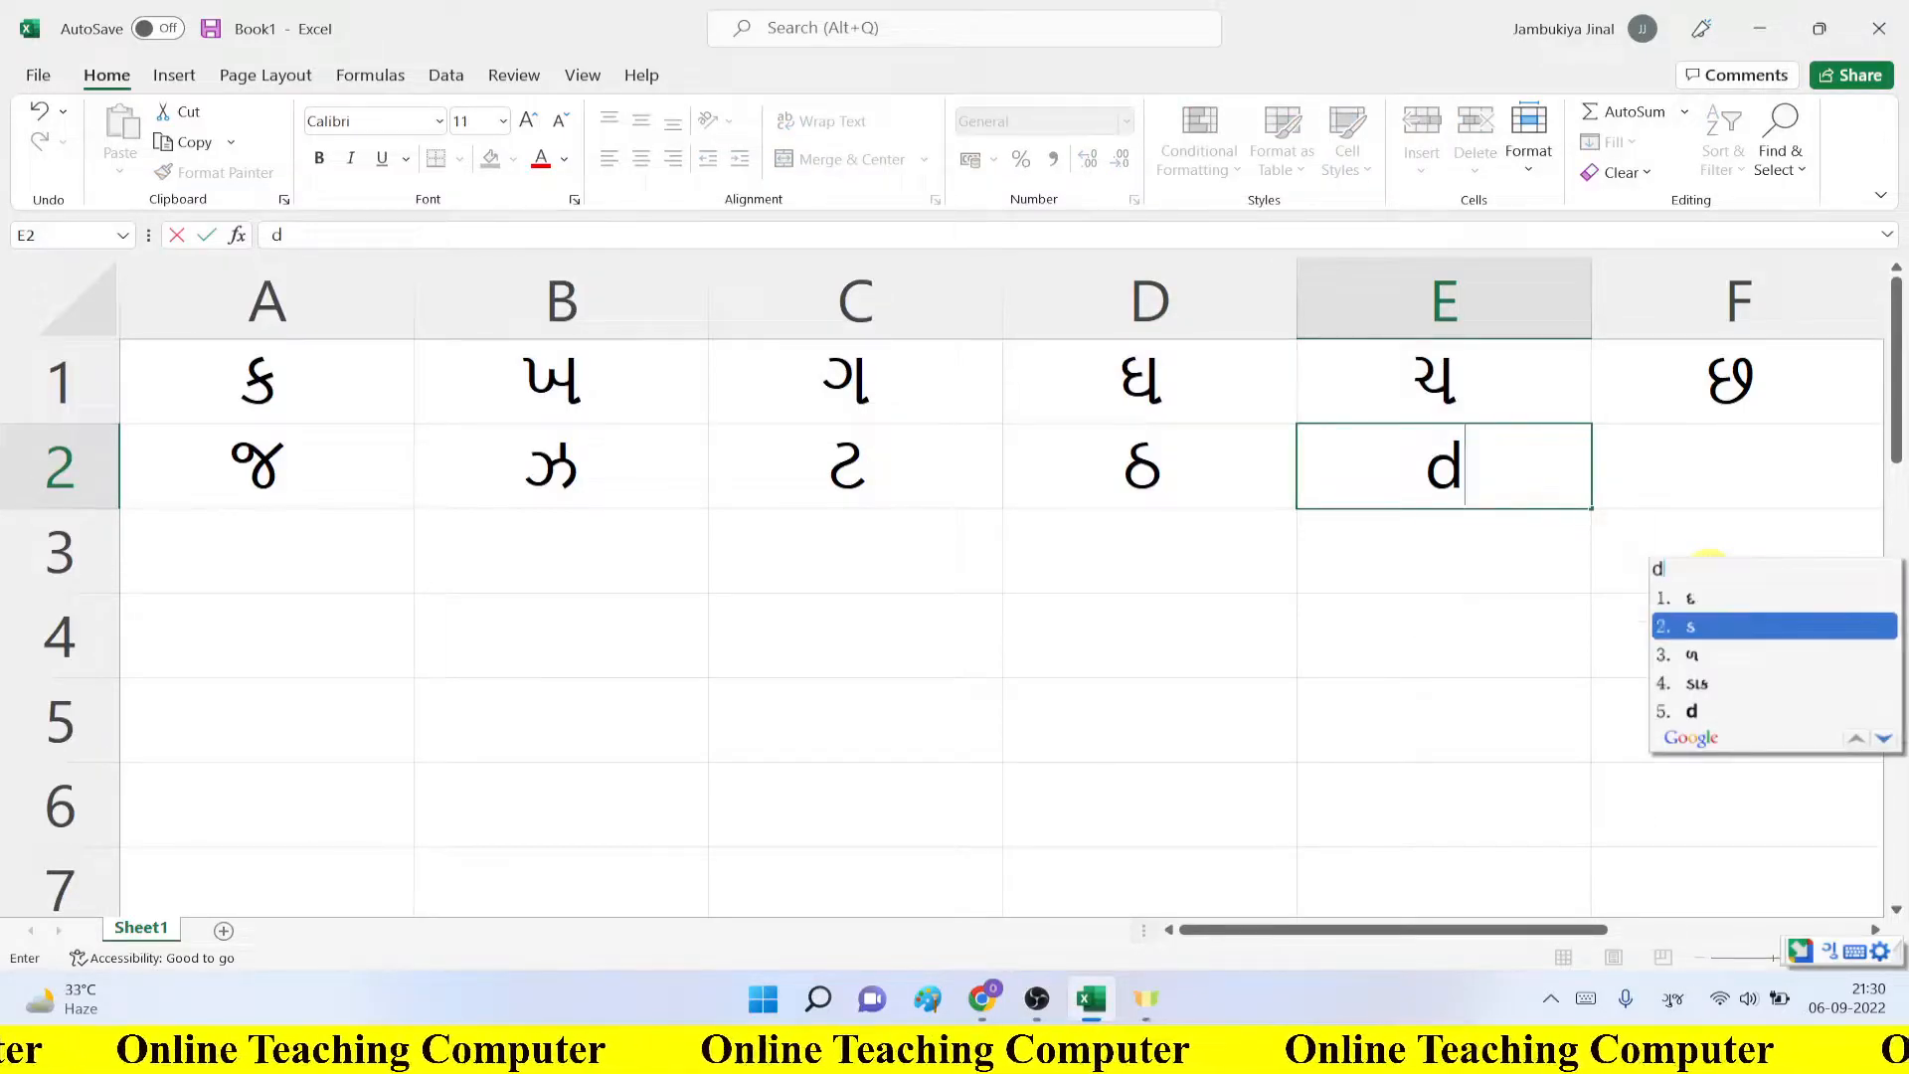
pyautogui.press('space')
pyautogui.press('Right')
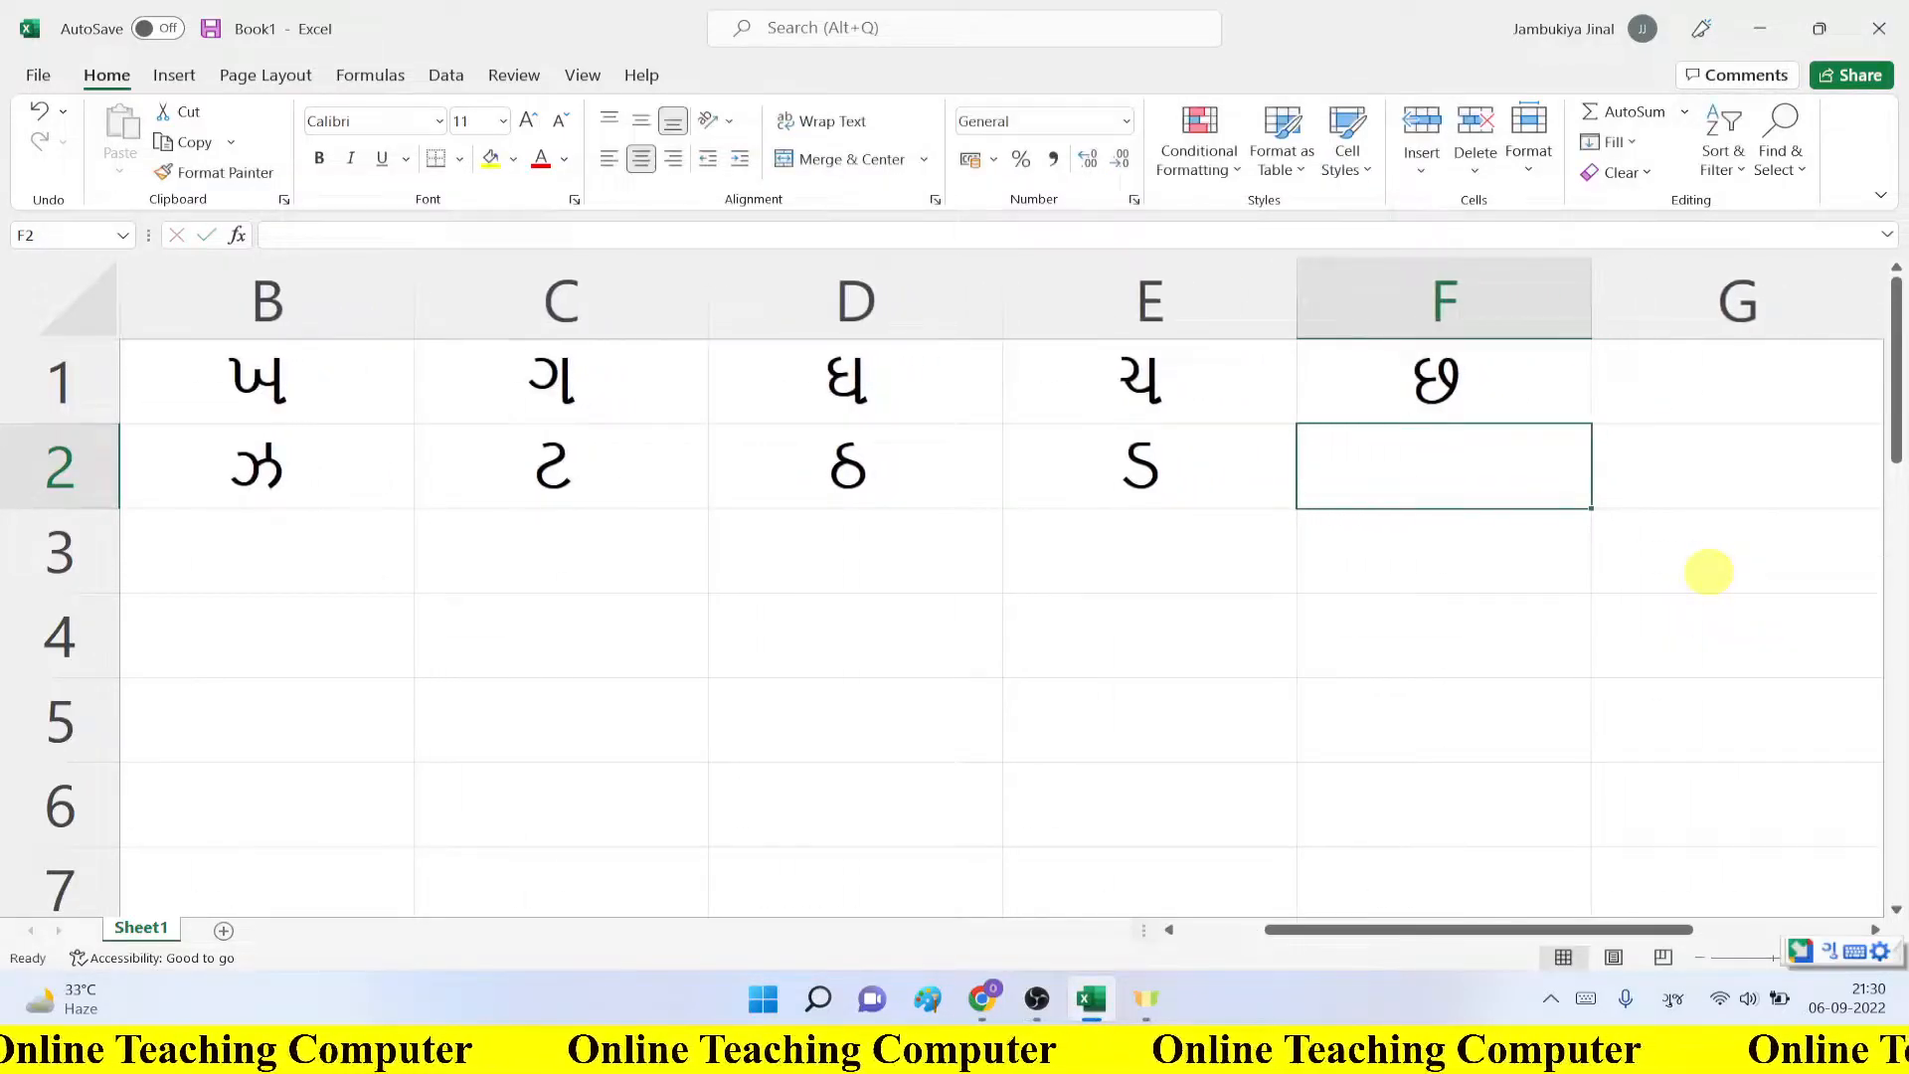
pyautogui.write('d')
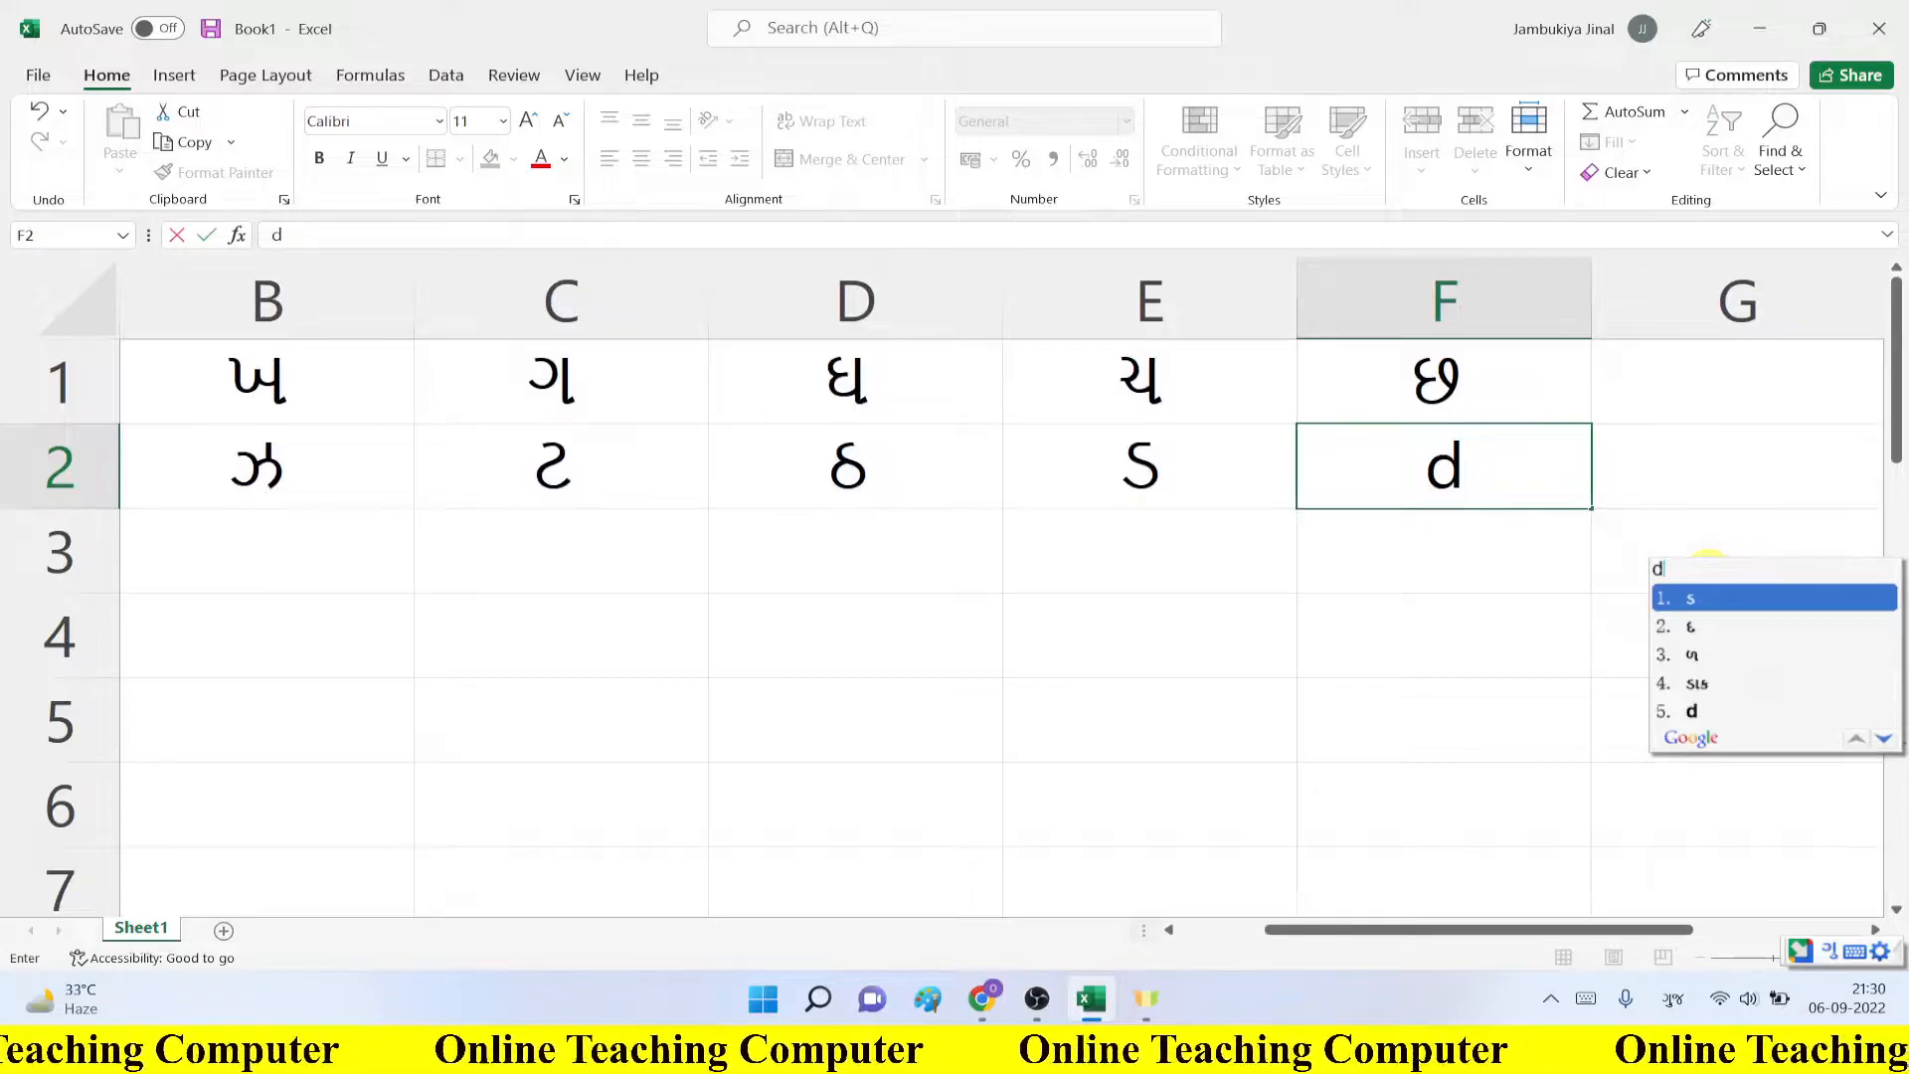
pyautogui.write('h')
pyautogui.press('Down')
pyautogui.press('space')
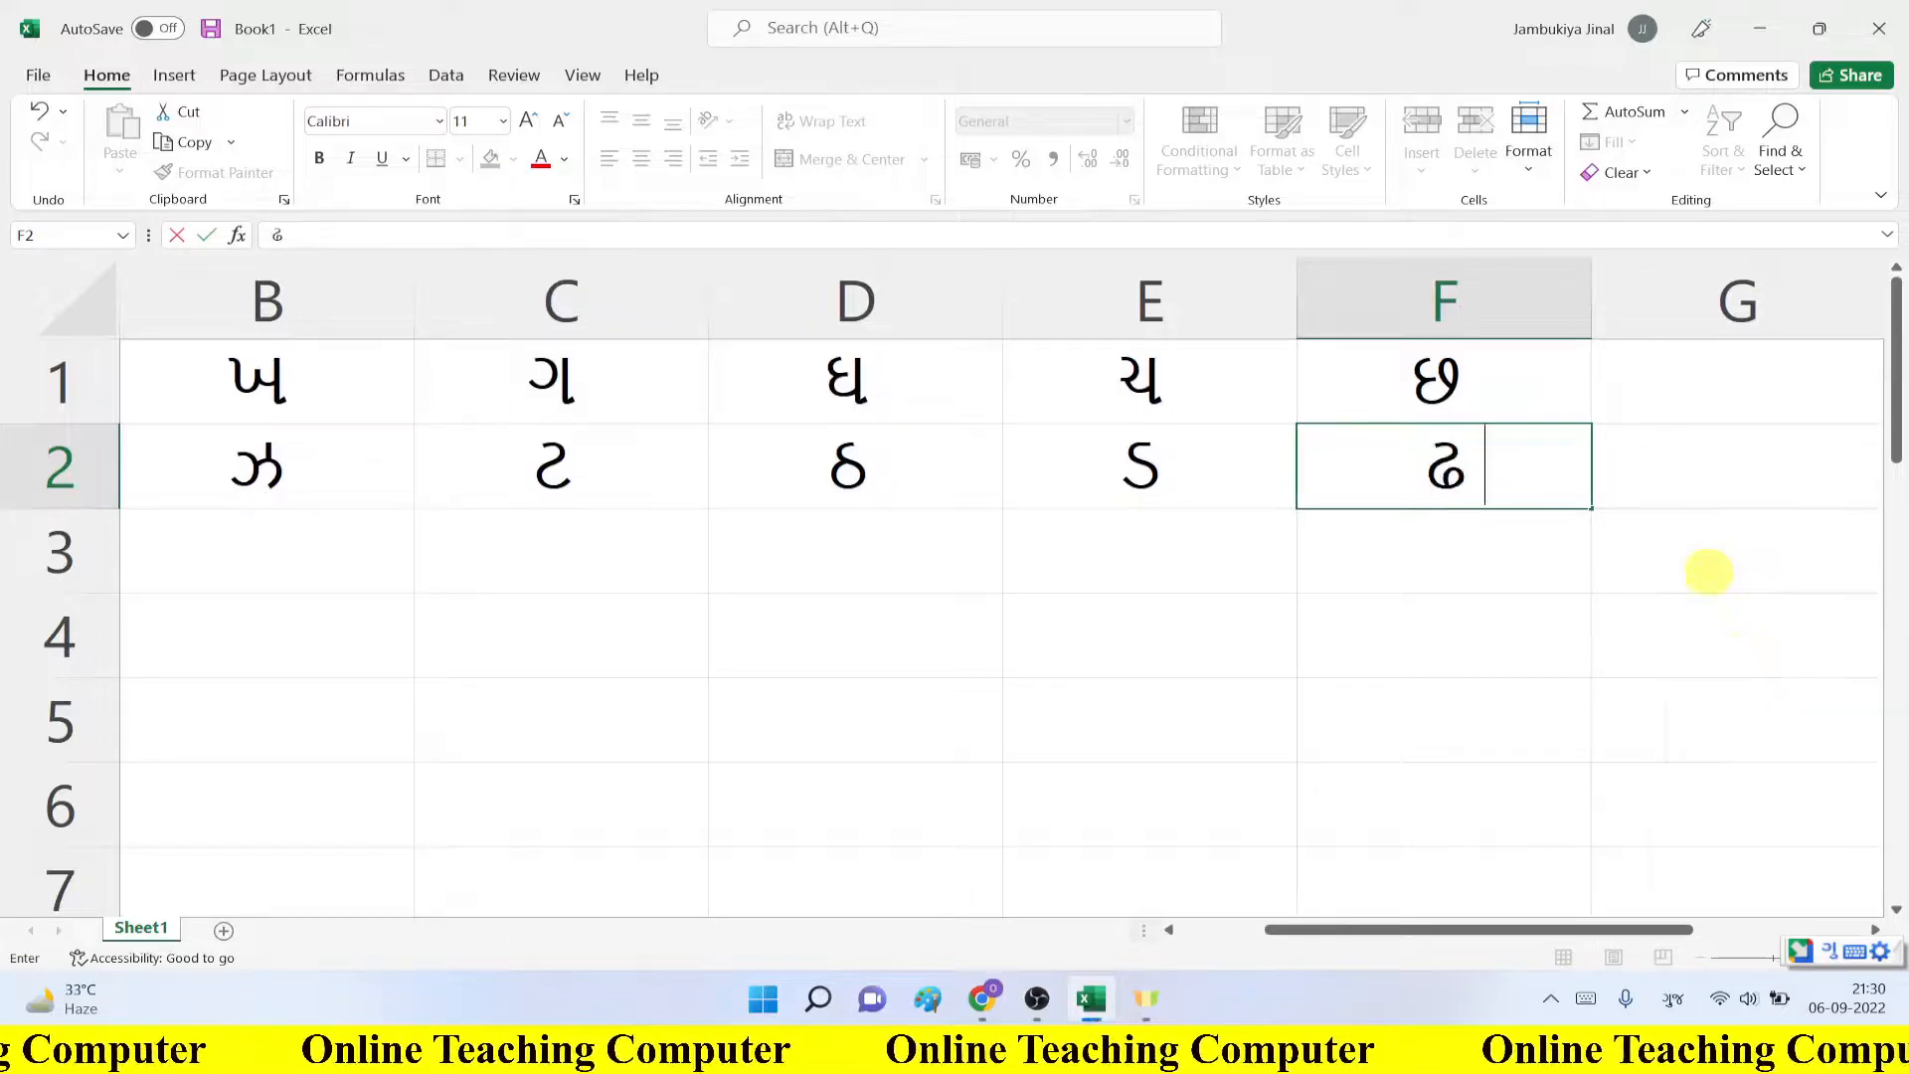
pyautogui.press('Left')
# Step: Enter the Gujarati letter ણ in cell A3 and ત in cell B3
pyautogui.press('Down')
pyautogui.press('Left')
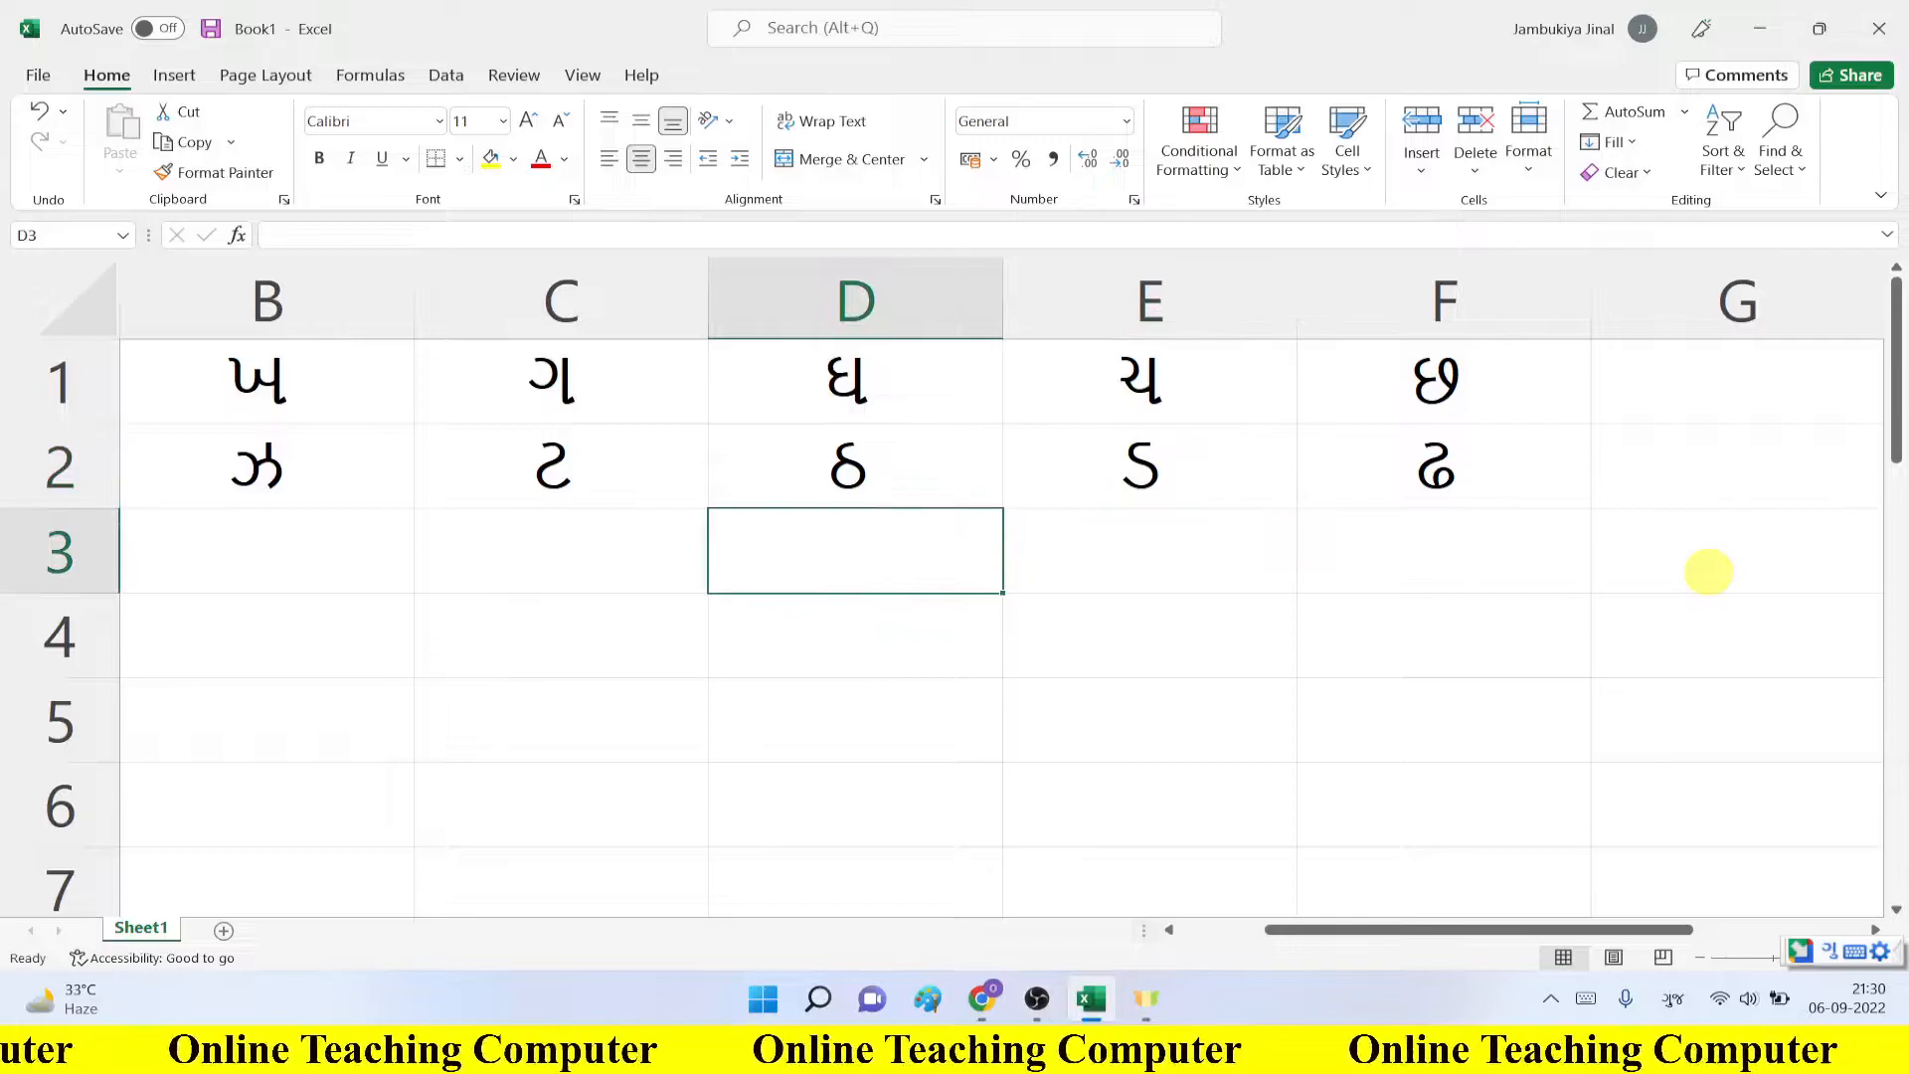
pyautogui.press('Left')
pyautogui.press('Left')
pyautogui.press('Left')
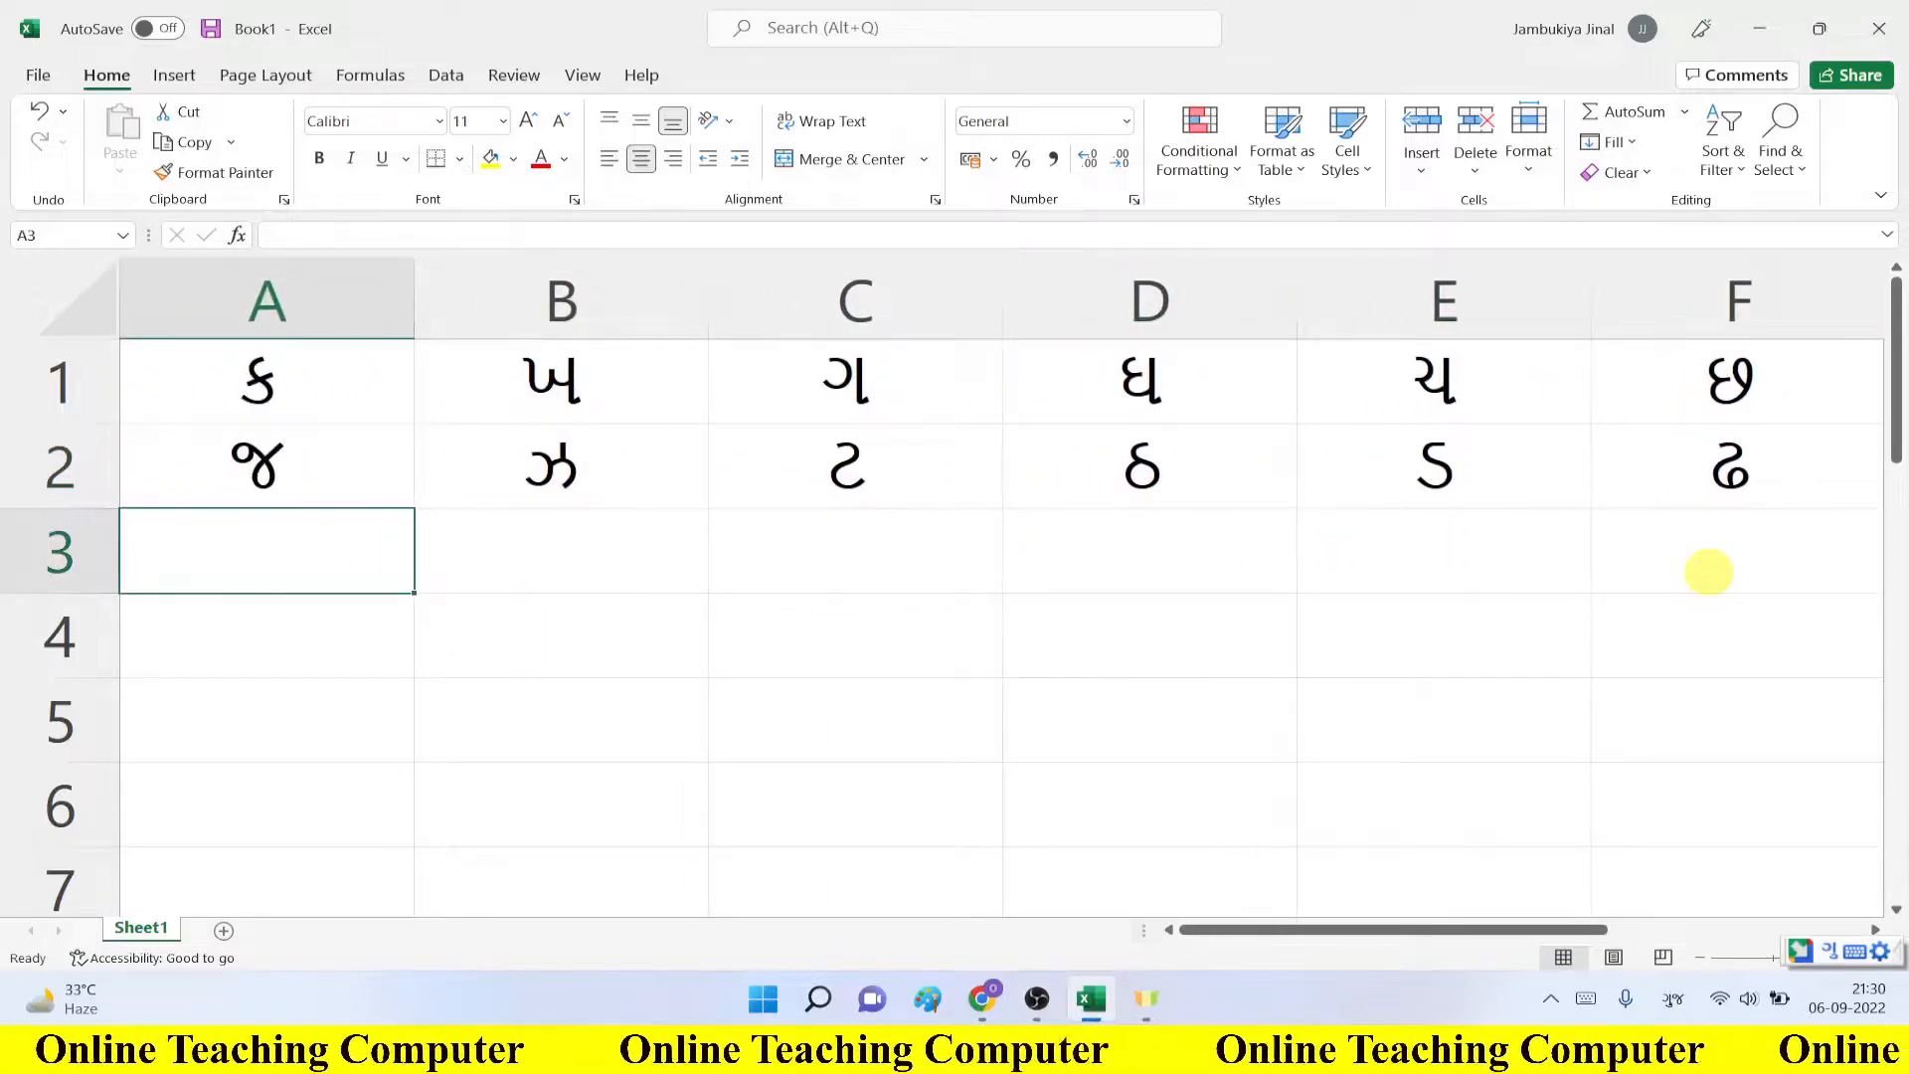
pyautogui.write('n')
pyautogui.press('Down')
pyautogui.press('Down')
pyautogui.press('space')
pyautogui.press('Right')
pyautogui.write('t')
pyautogui.press('Down')
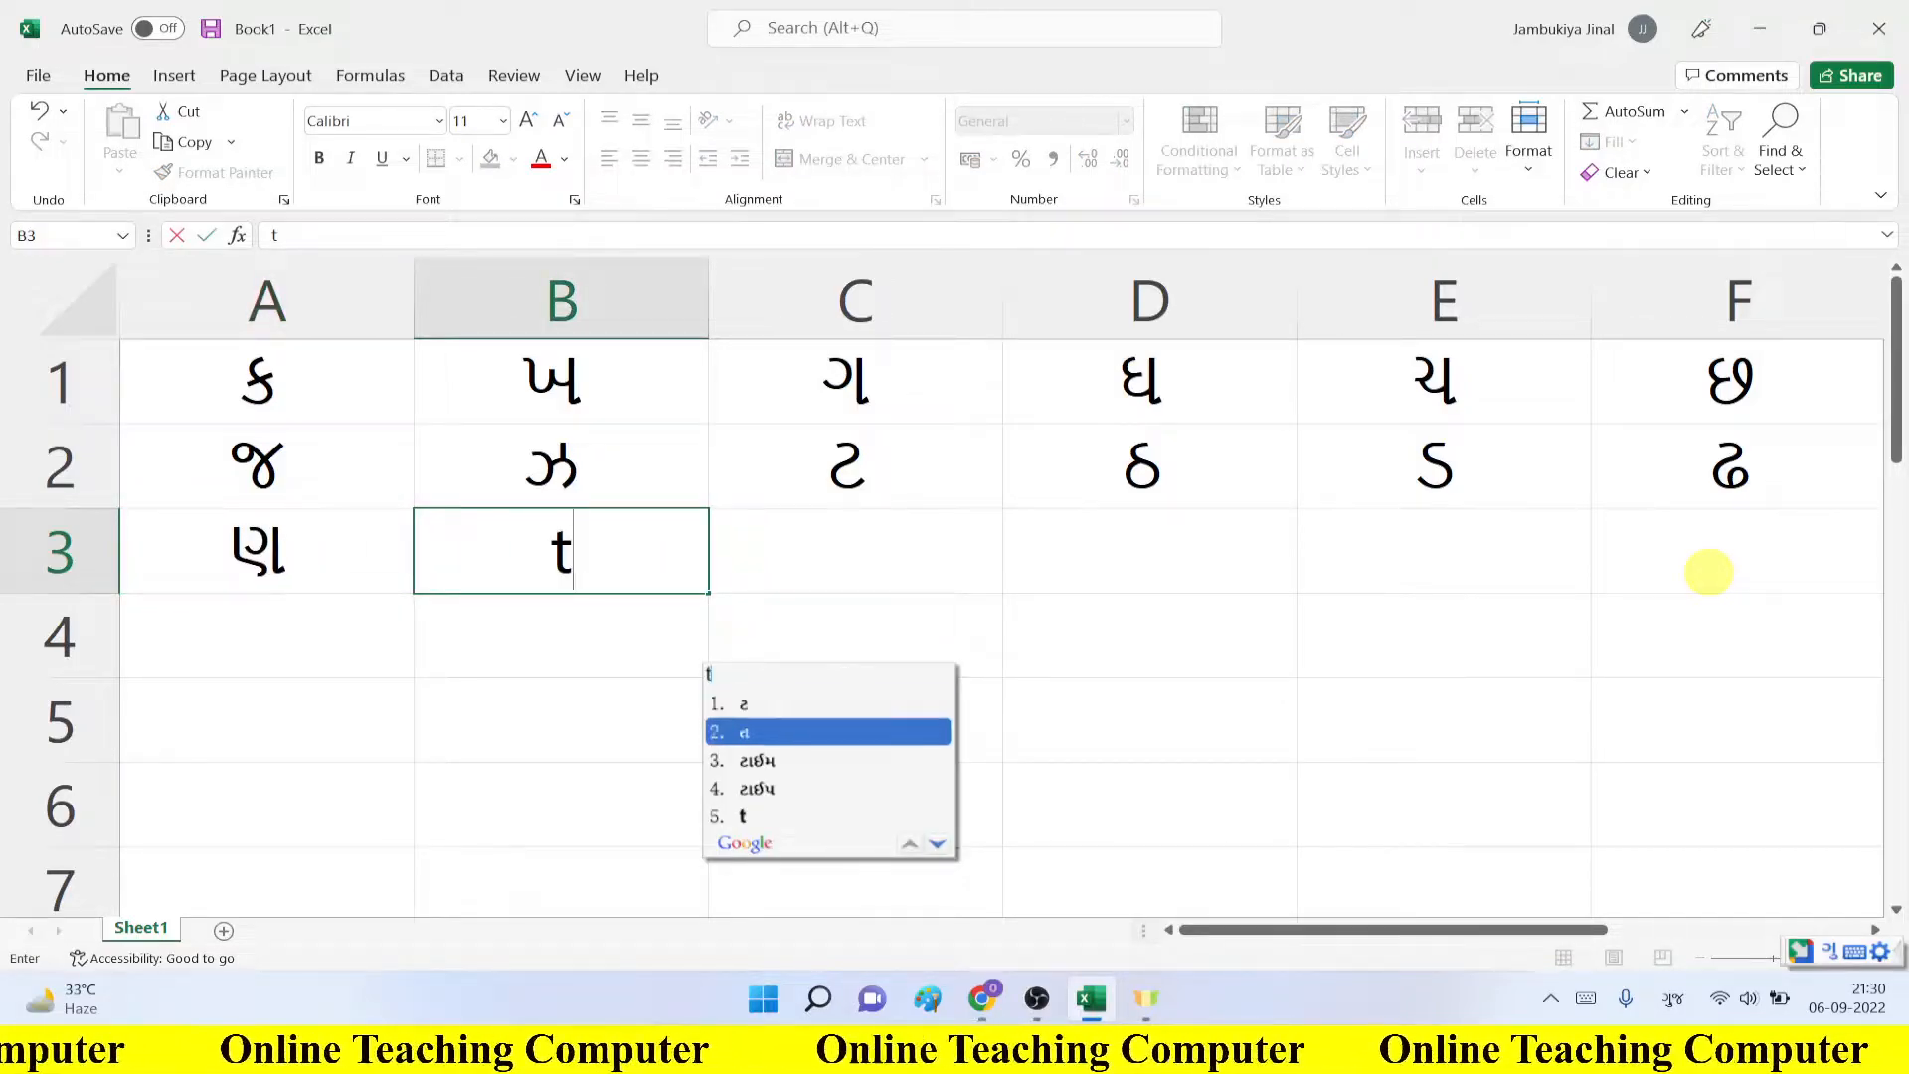
pyautogui.press('space')
pyautogui.press('Right')
# Step: Enter the Gujarati letter થ in cell C3 and move on to cell D3
pyautogui.write('th')
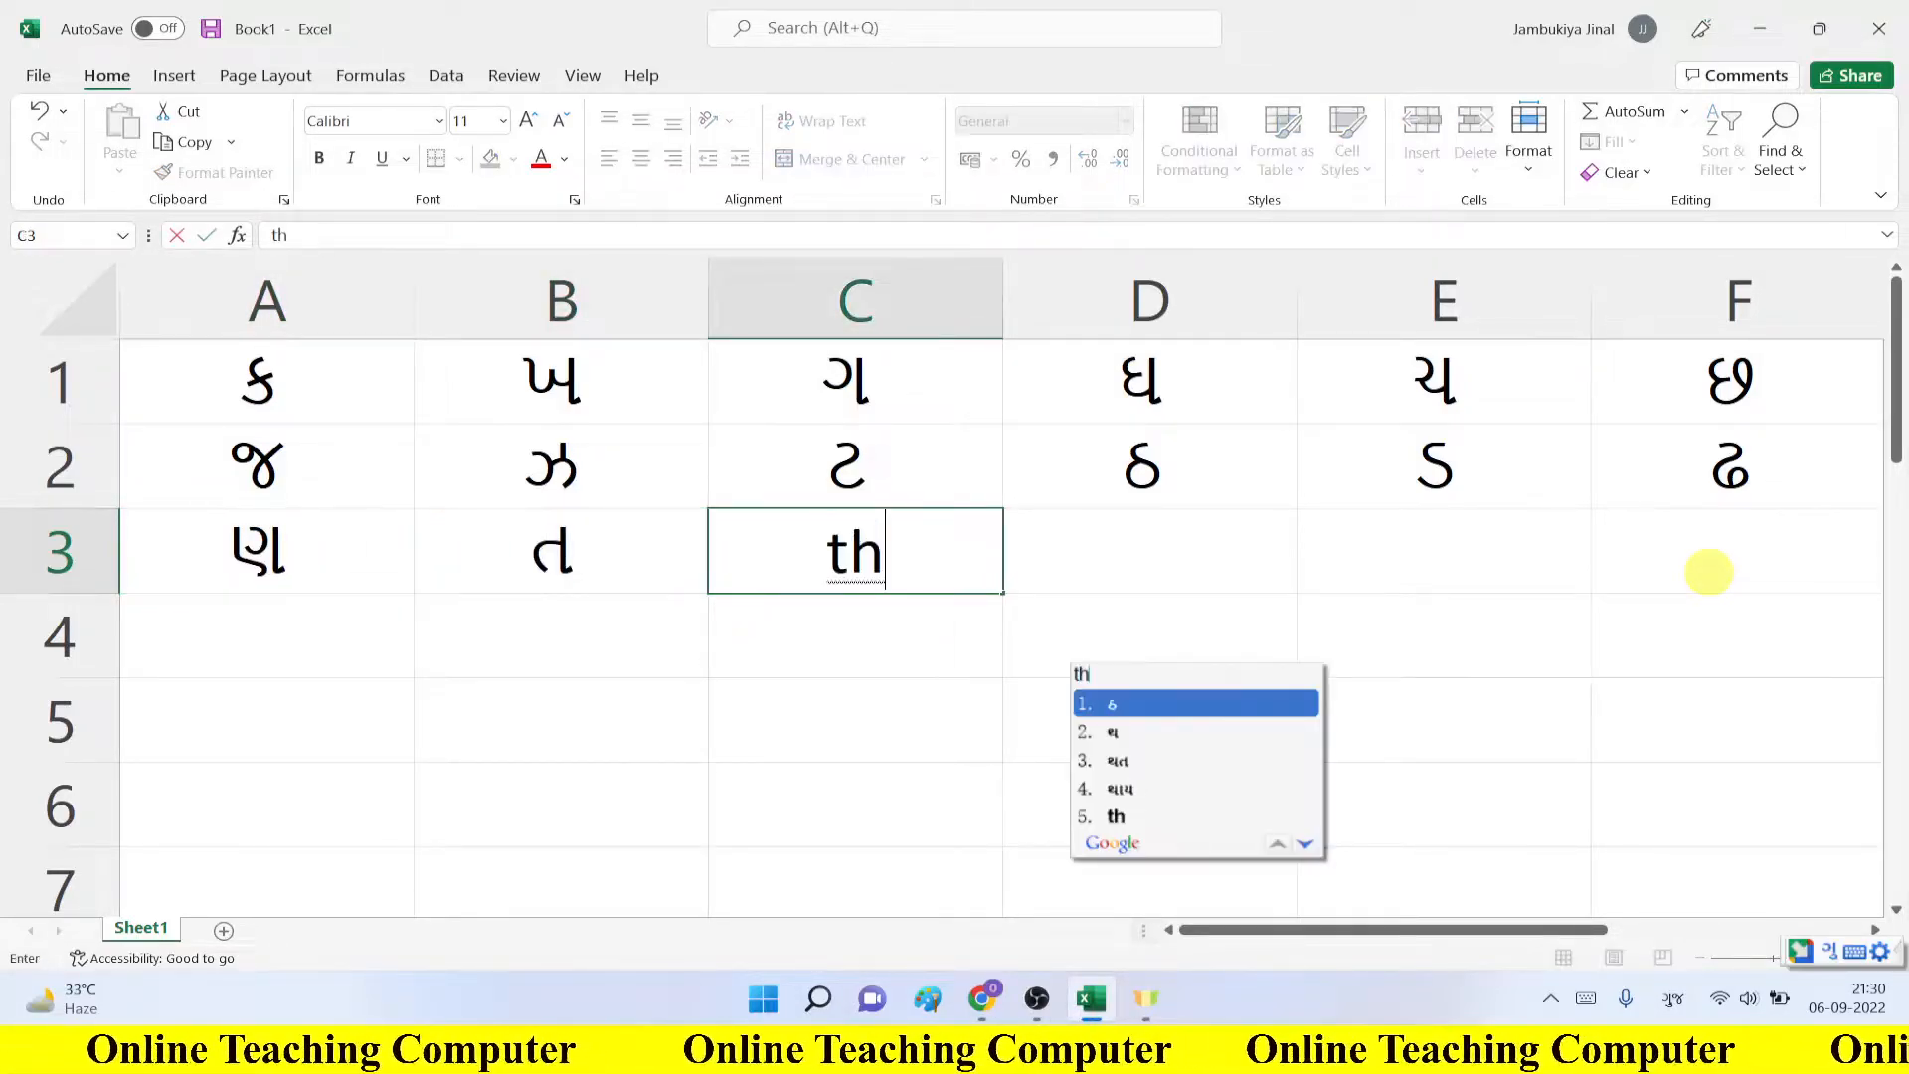
pyautogui.press('Down')
pyautogui.press('space')
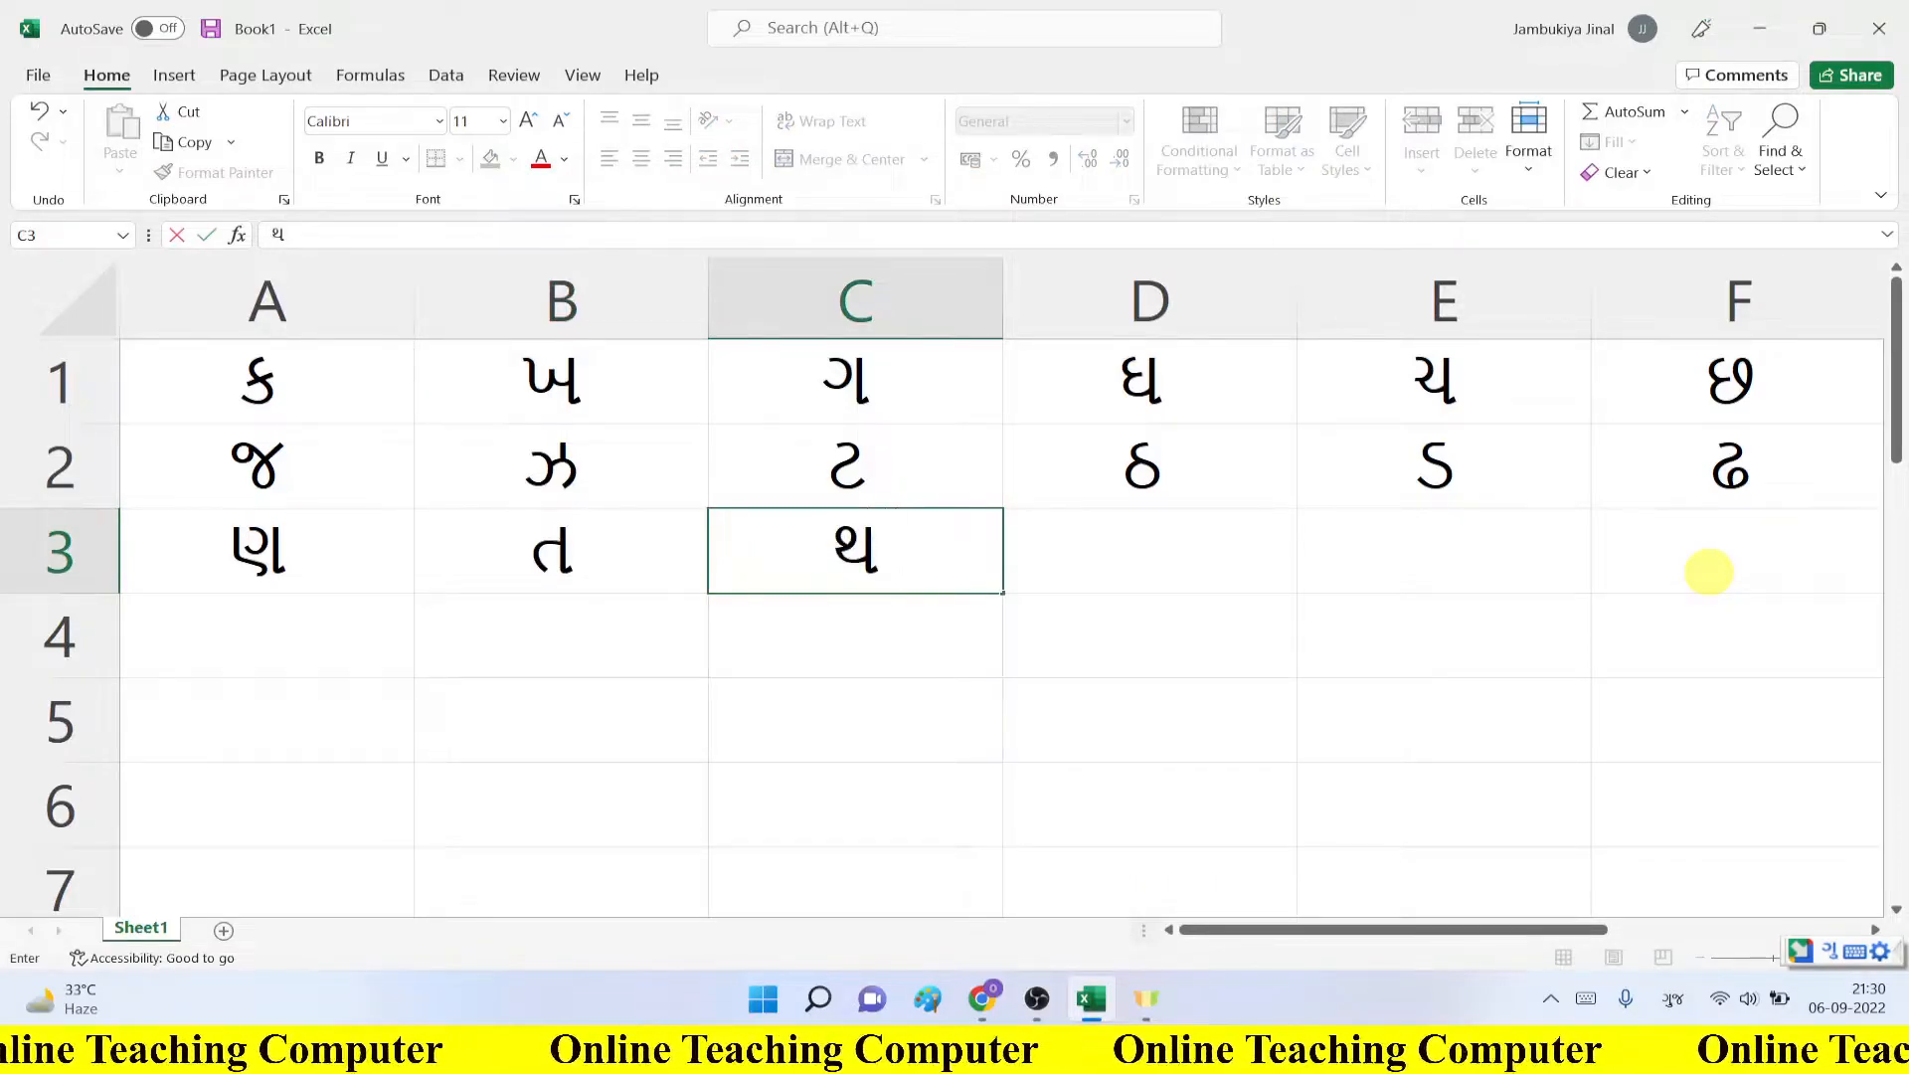
pyautogui.press('Right')
pyautogui.write('d')
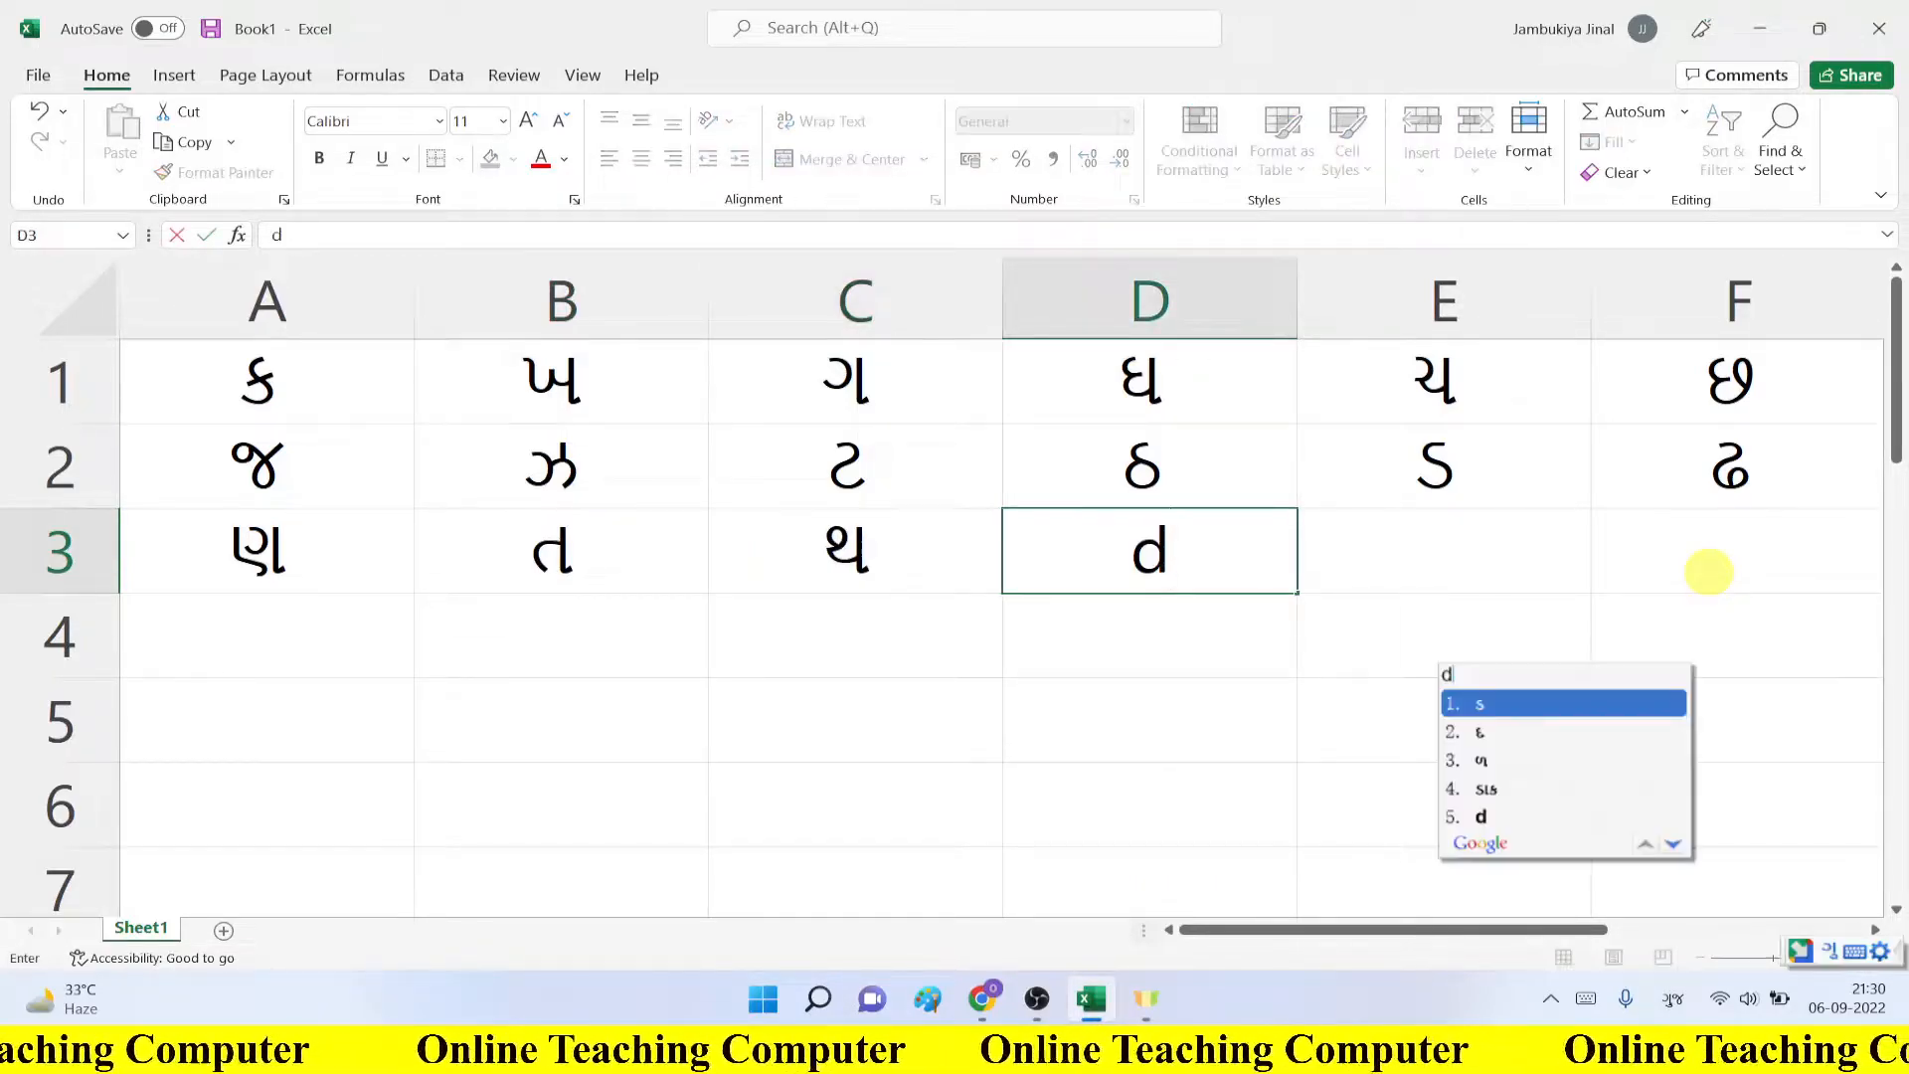
pyautogui.press('space')
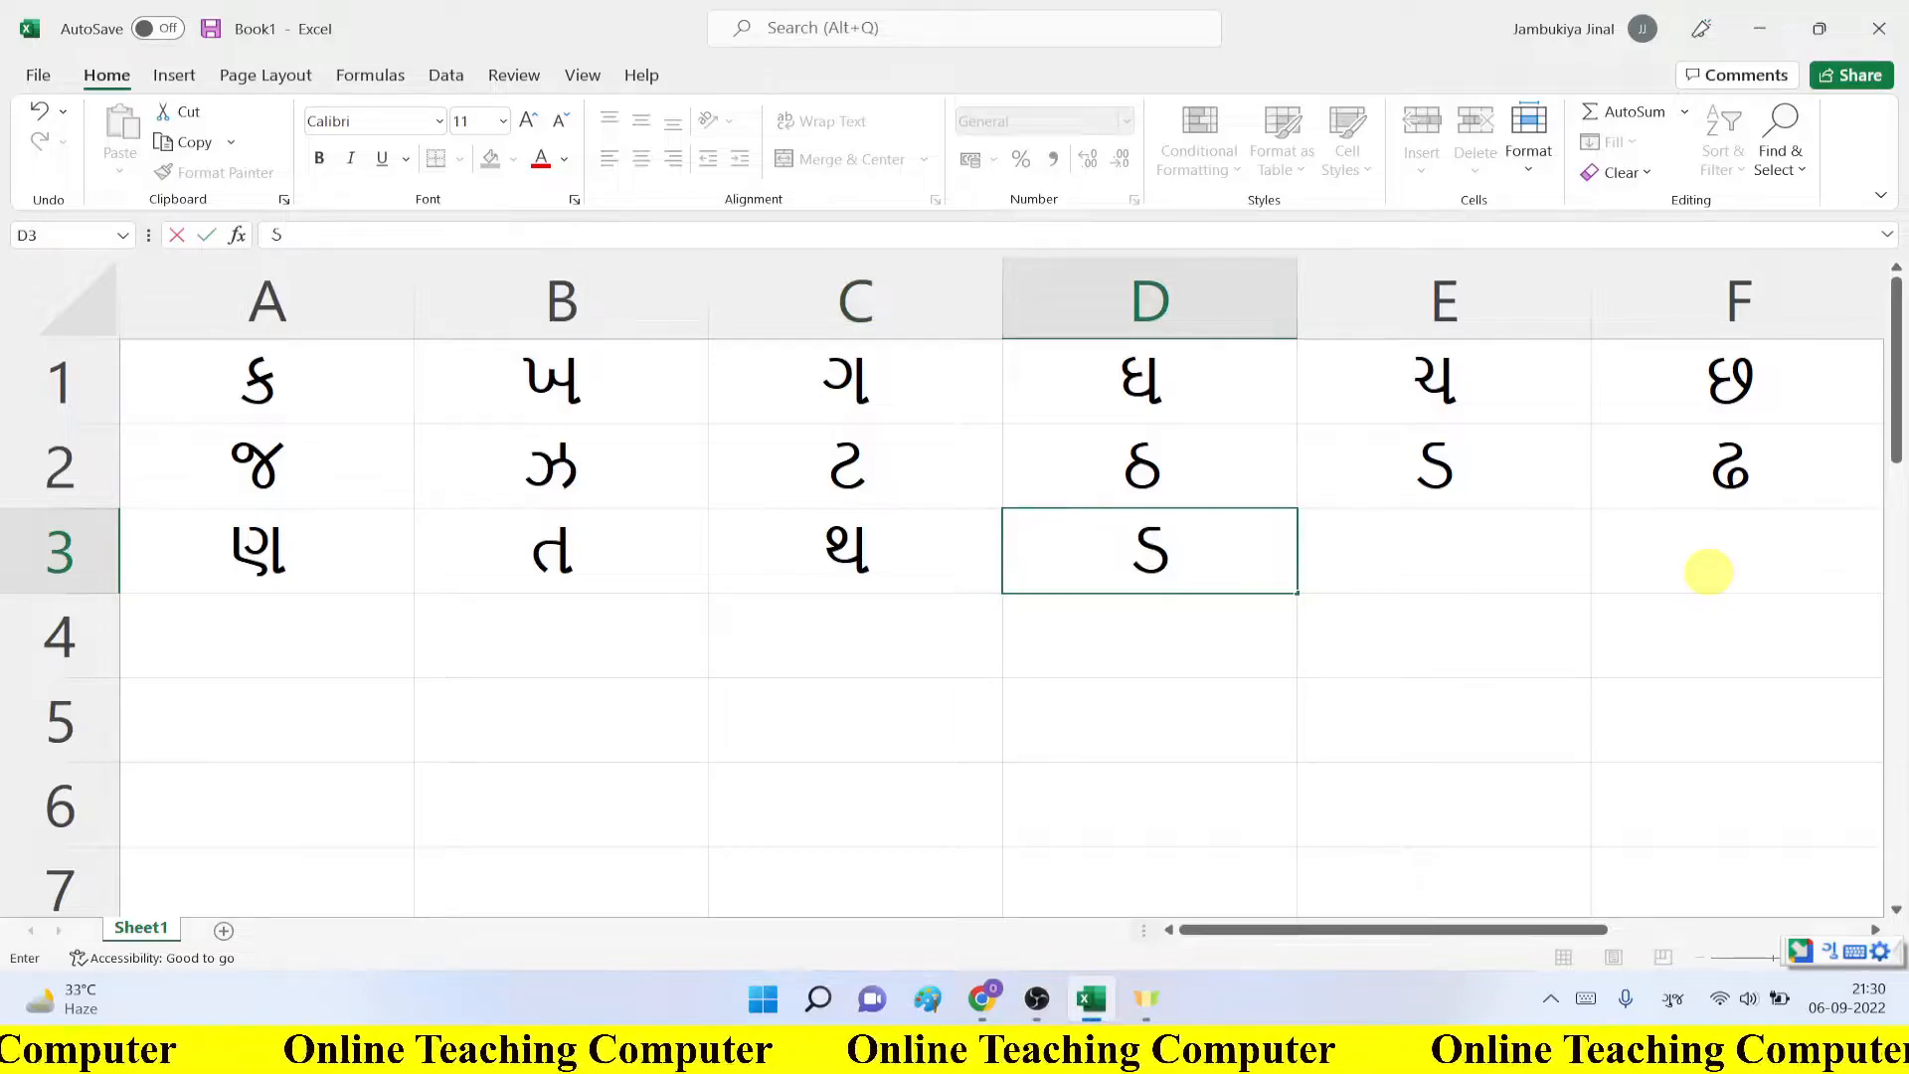
pyautogui.press('BackSpace')
# Step: Enter the Gujarati letter દ in cell D3 and ધ in cell E3
pyautogui.write('d')
pyautogui.press('space')
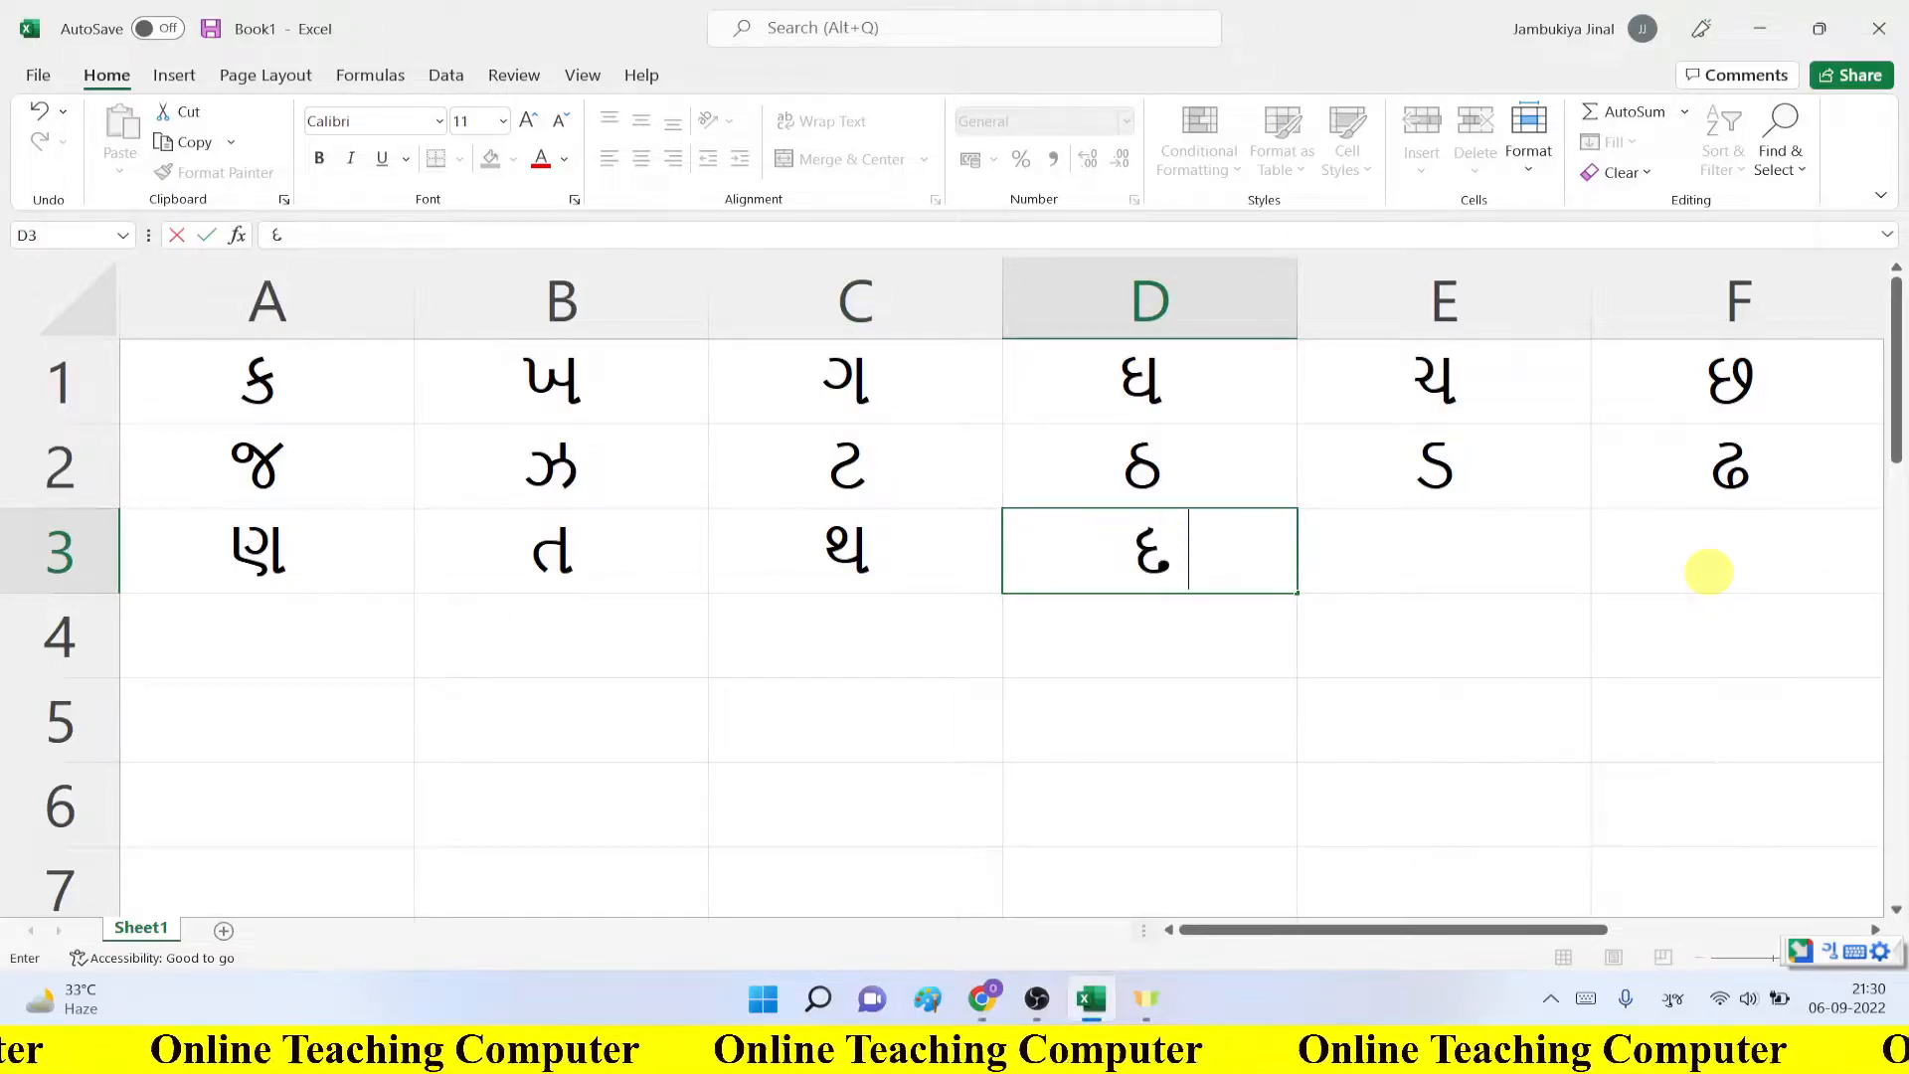
pyautogui.press('Tab')
pyautogui.write('dh')
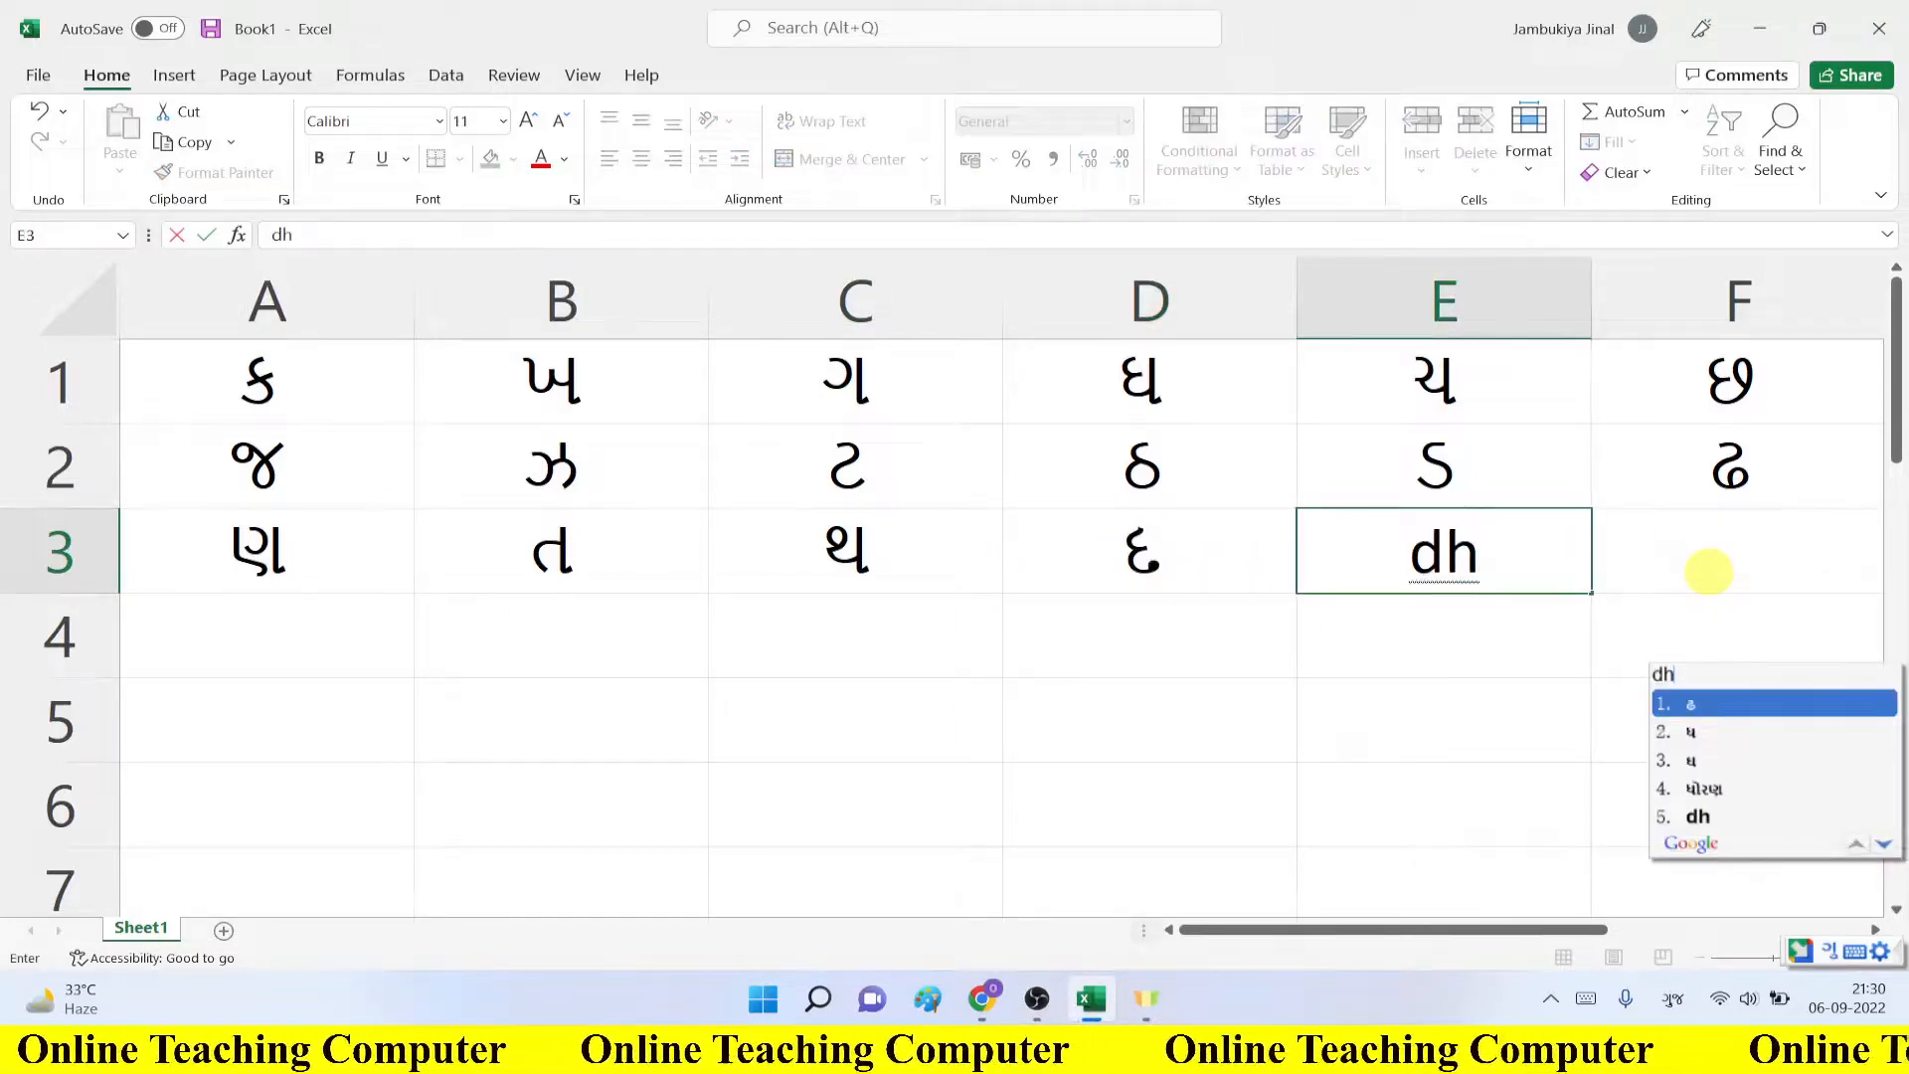
pyautogui.press('Down')
pyautogui.press('space')
# Step: Enter the Gujarati letter ન in cell F3
pyautogui.press('Tab')
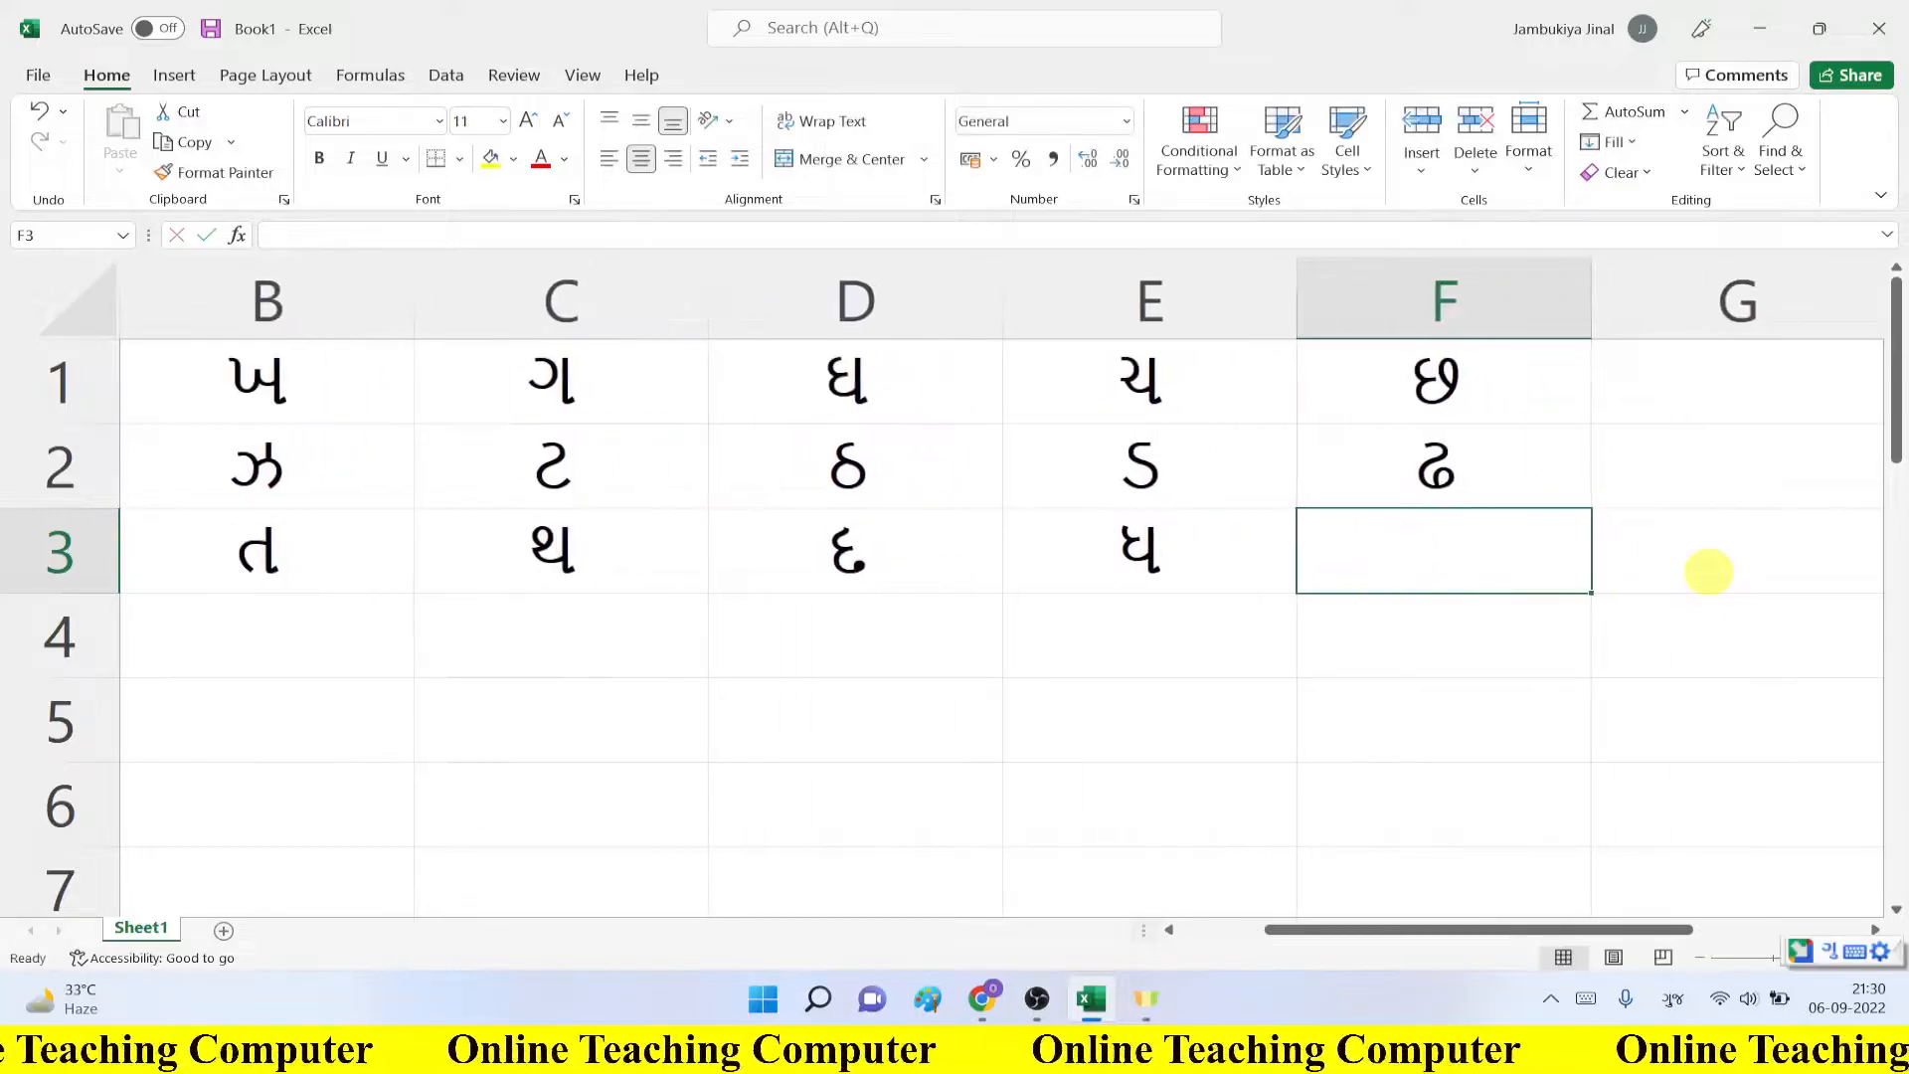
pyautogui.write('n')
pyautogui.press('Down')
pyautogui.press('Down')
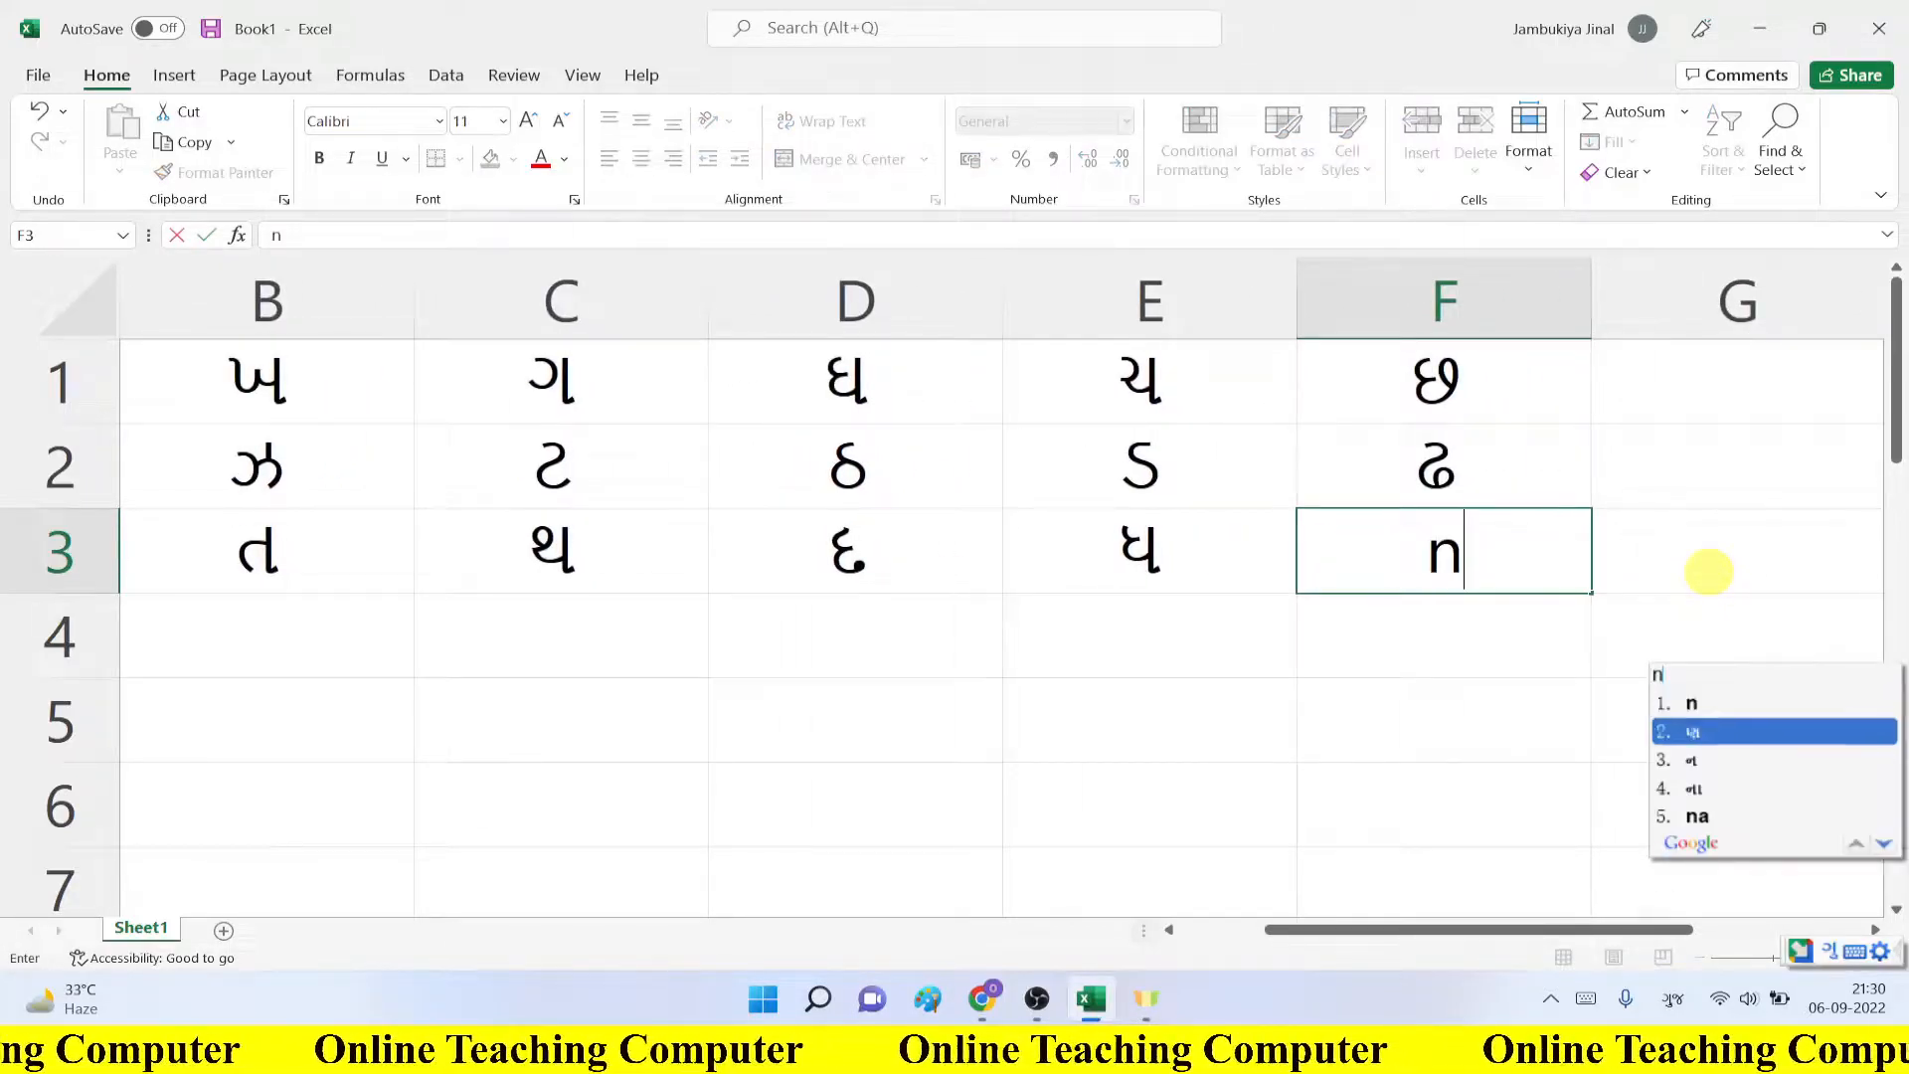
pyautogui.press('space')
pyautogui.press('Return')
# Step: Enter the Gujarati letter પ in cell A4 and ફ in cell B4
pyautogui.press('Left')
pyautogui.press('Left')
pyautogui.press('Left')
pyautogui.press('Left')
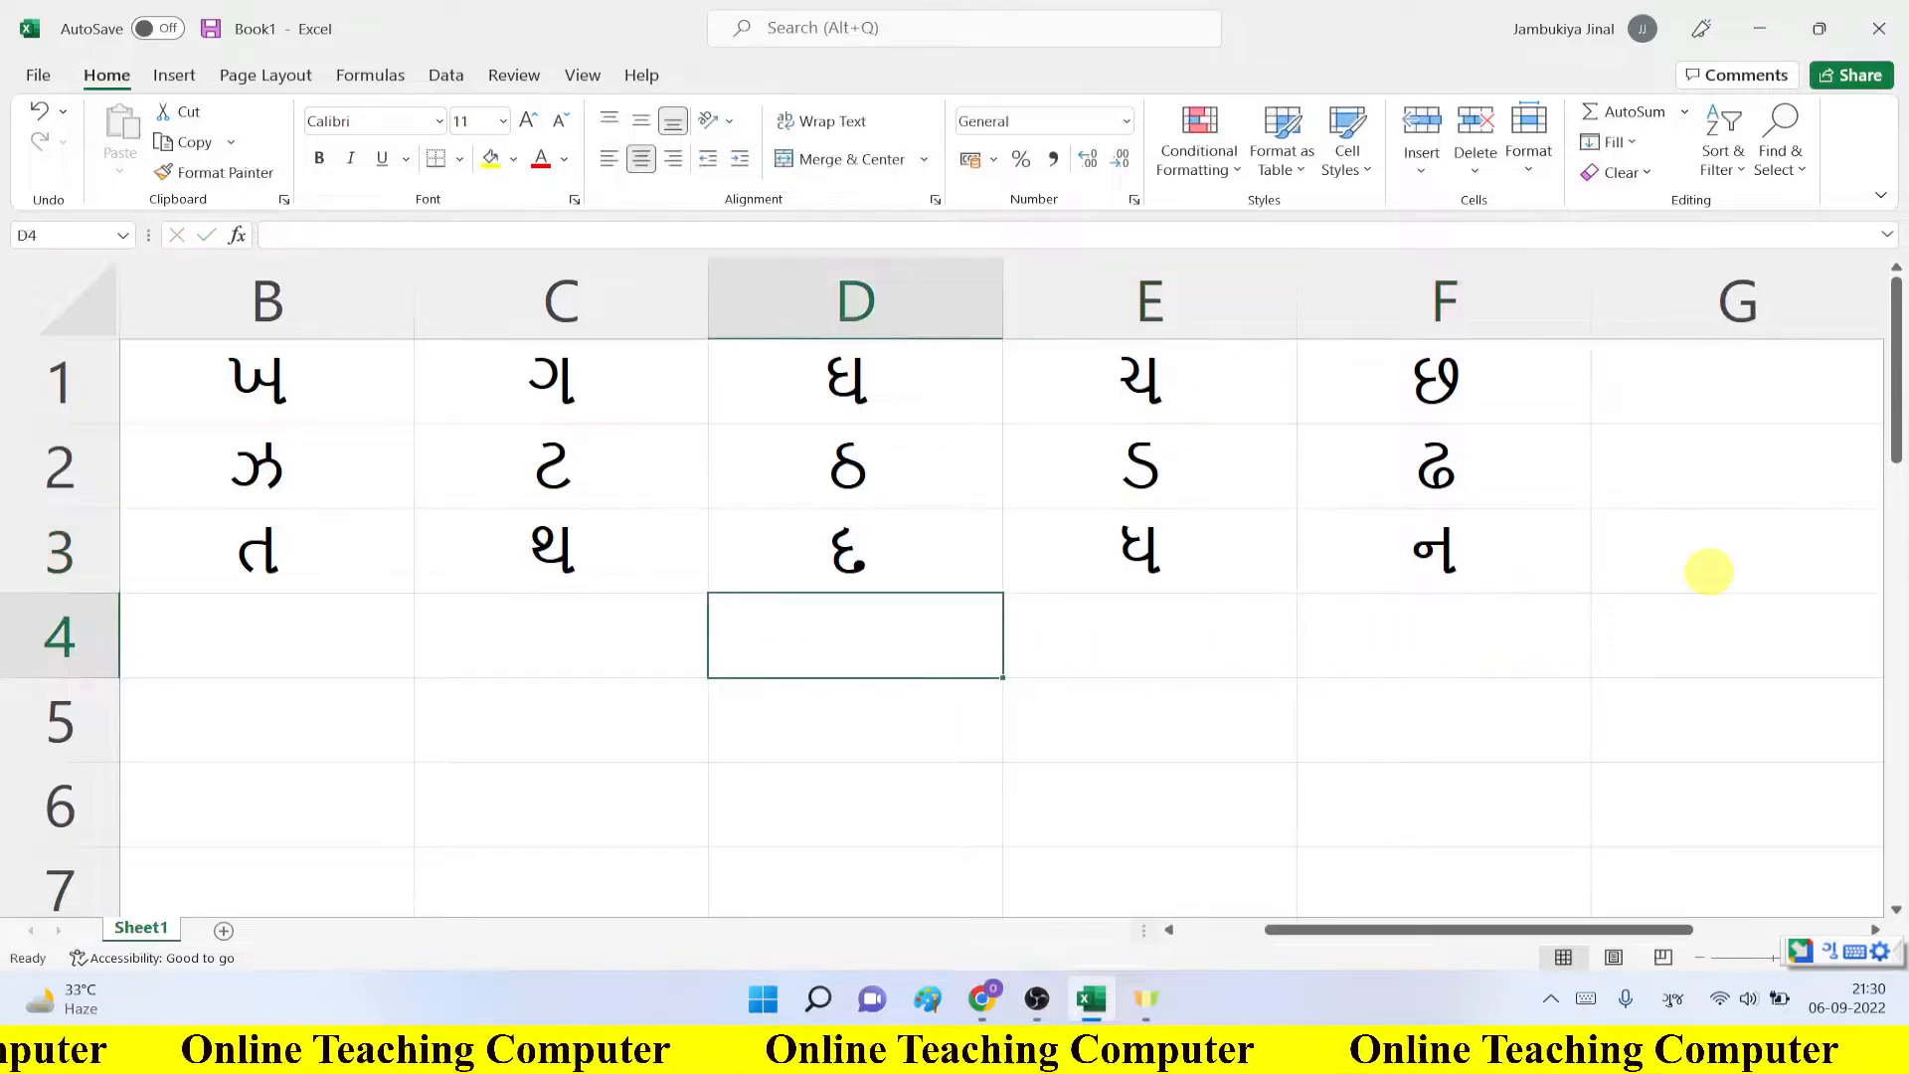
pyautogui.write('p')
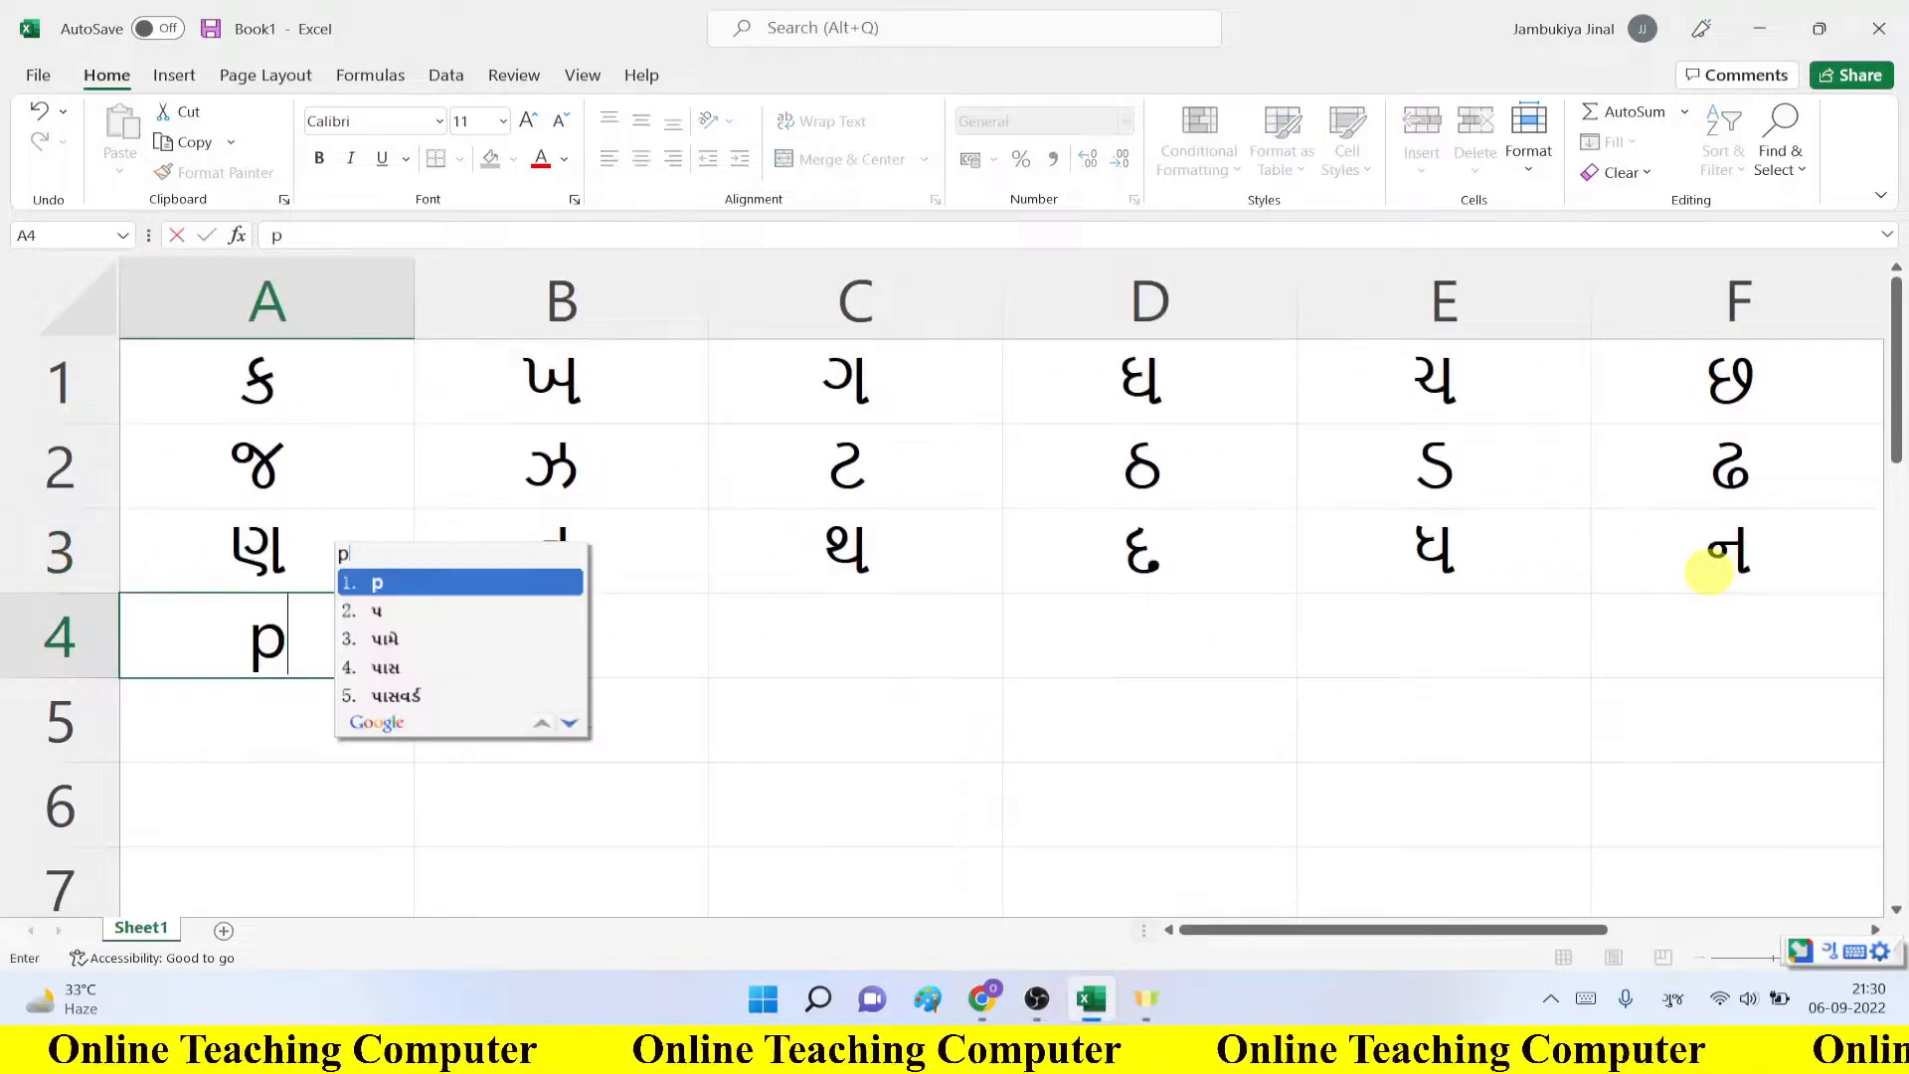
pyautogui.write('2')
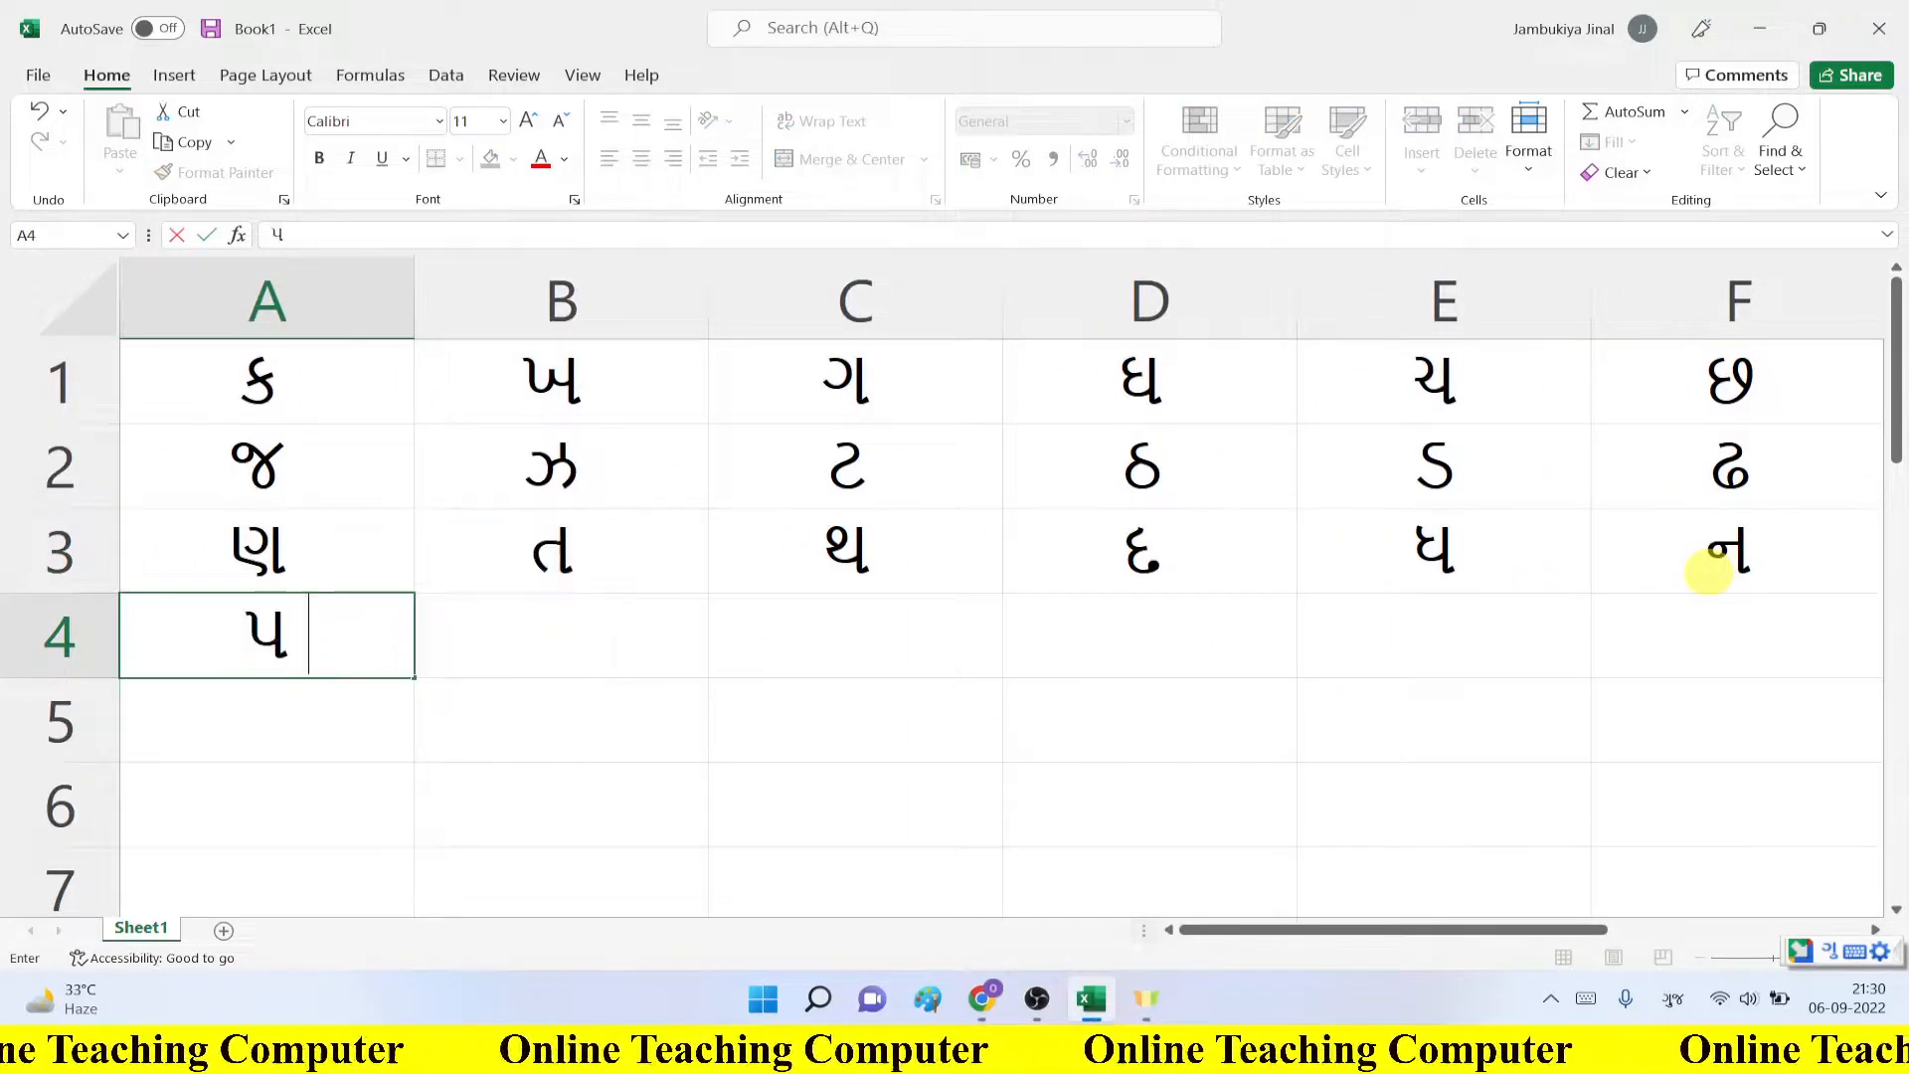
pyautogui.press('Tab')
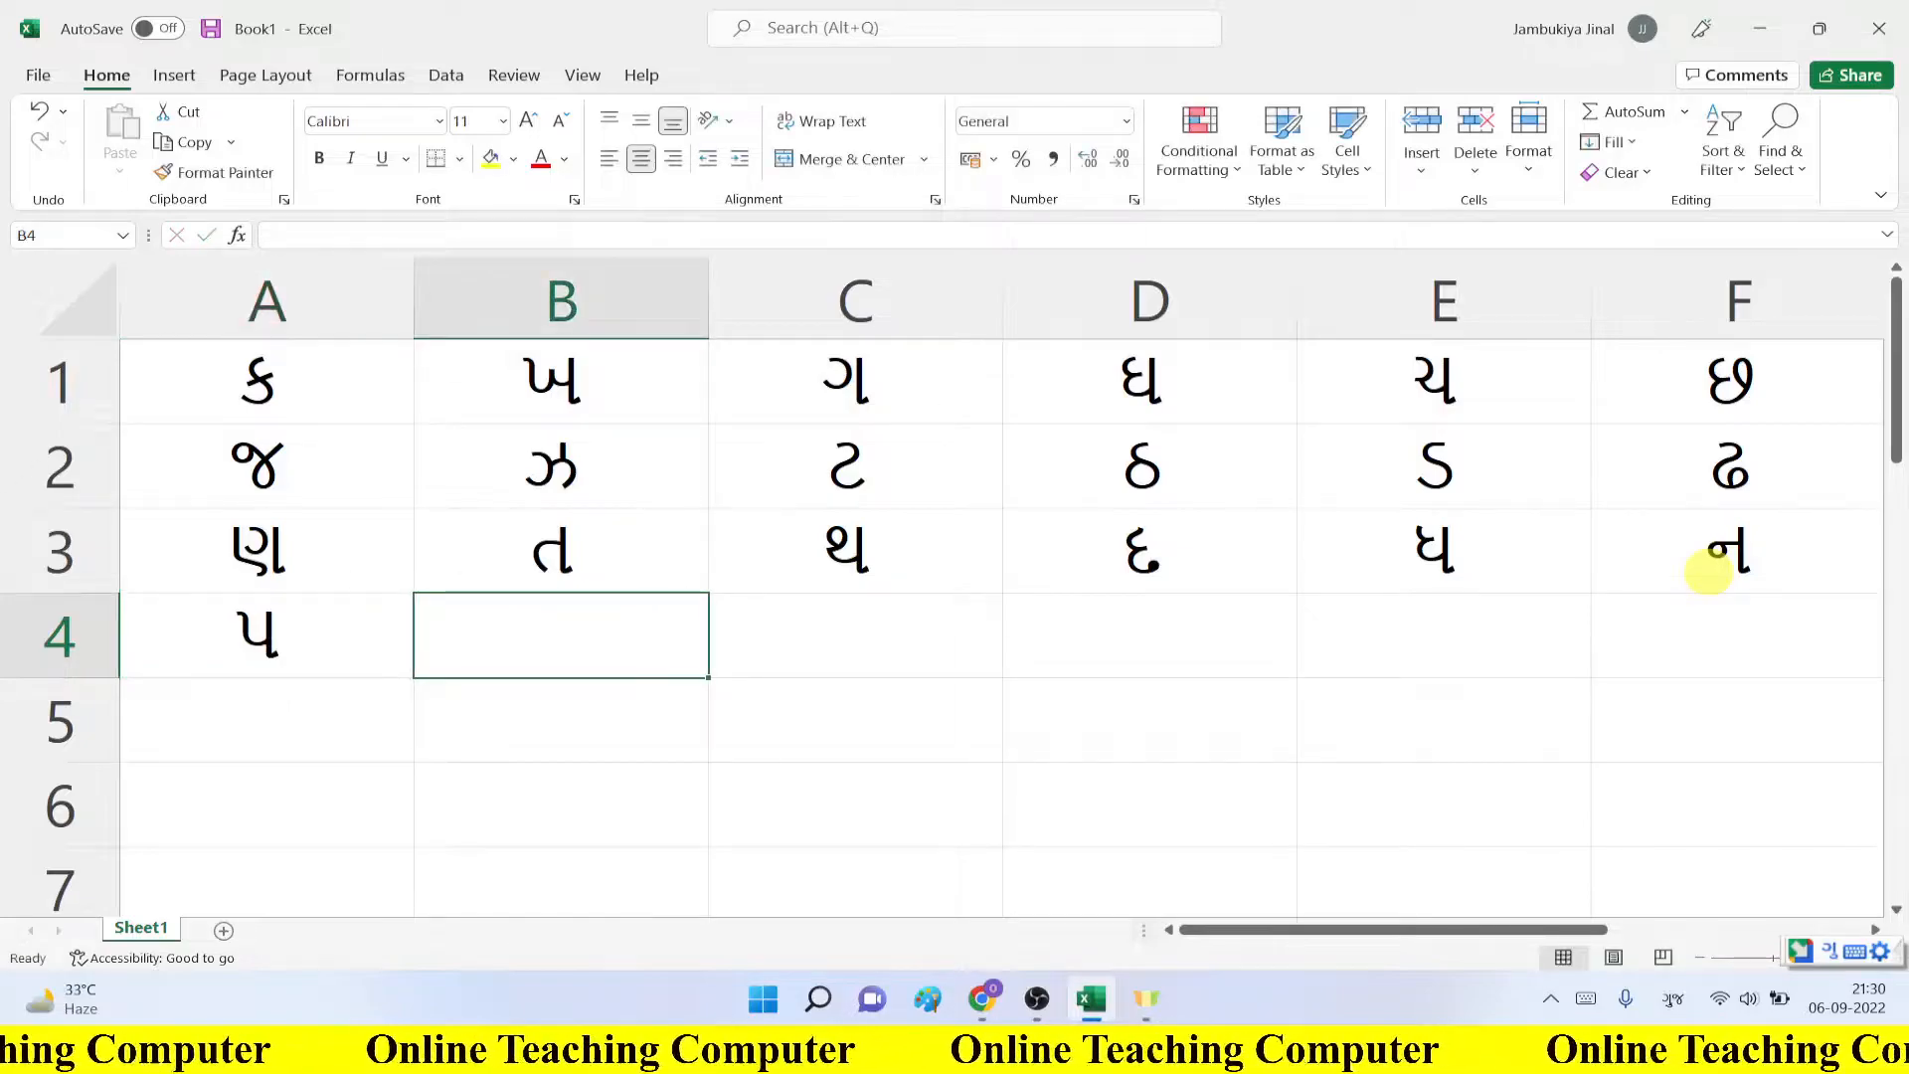
pyautogui.write('f')
pyautogui.press('space')
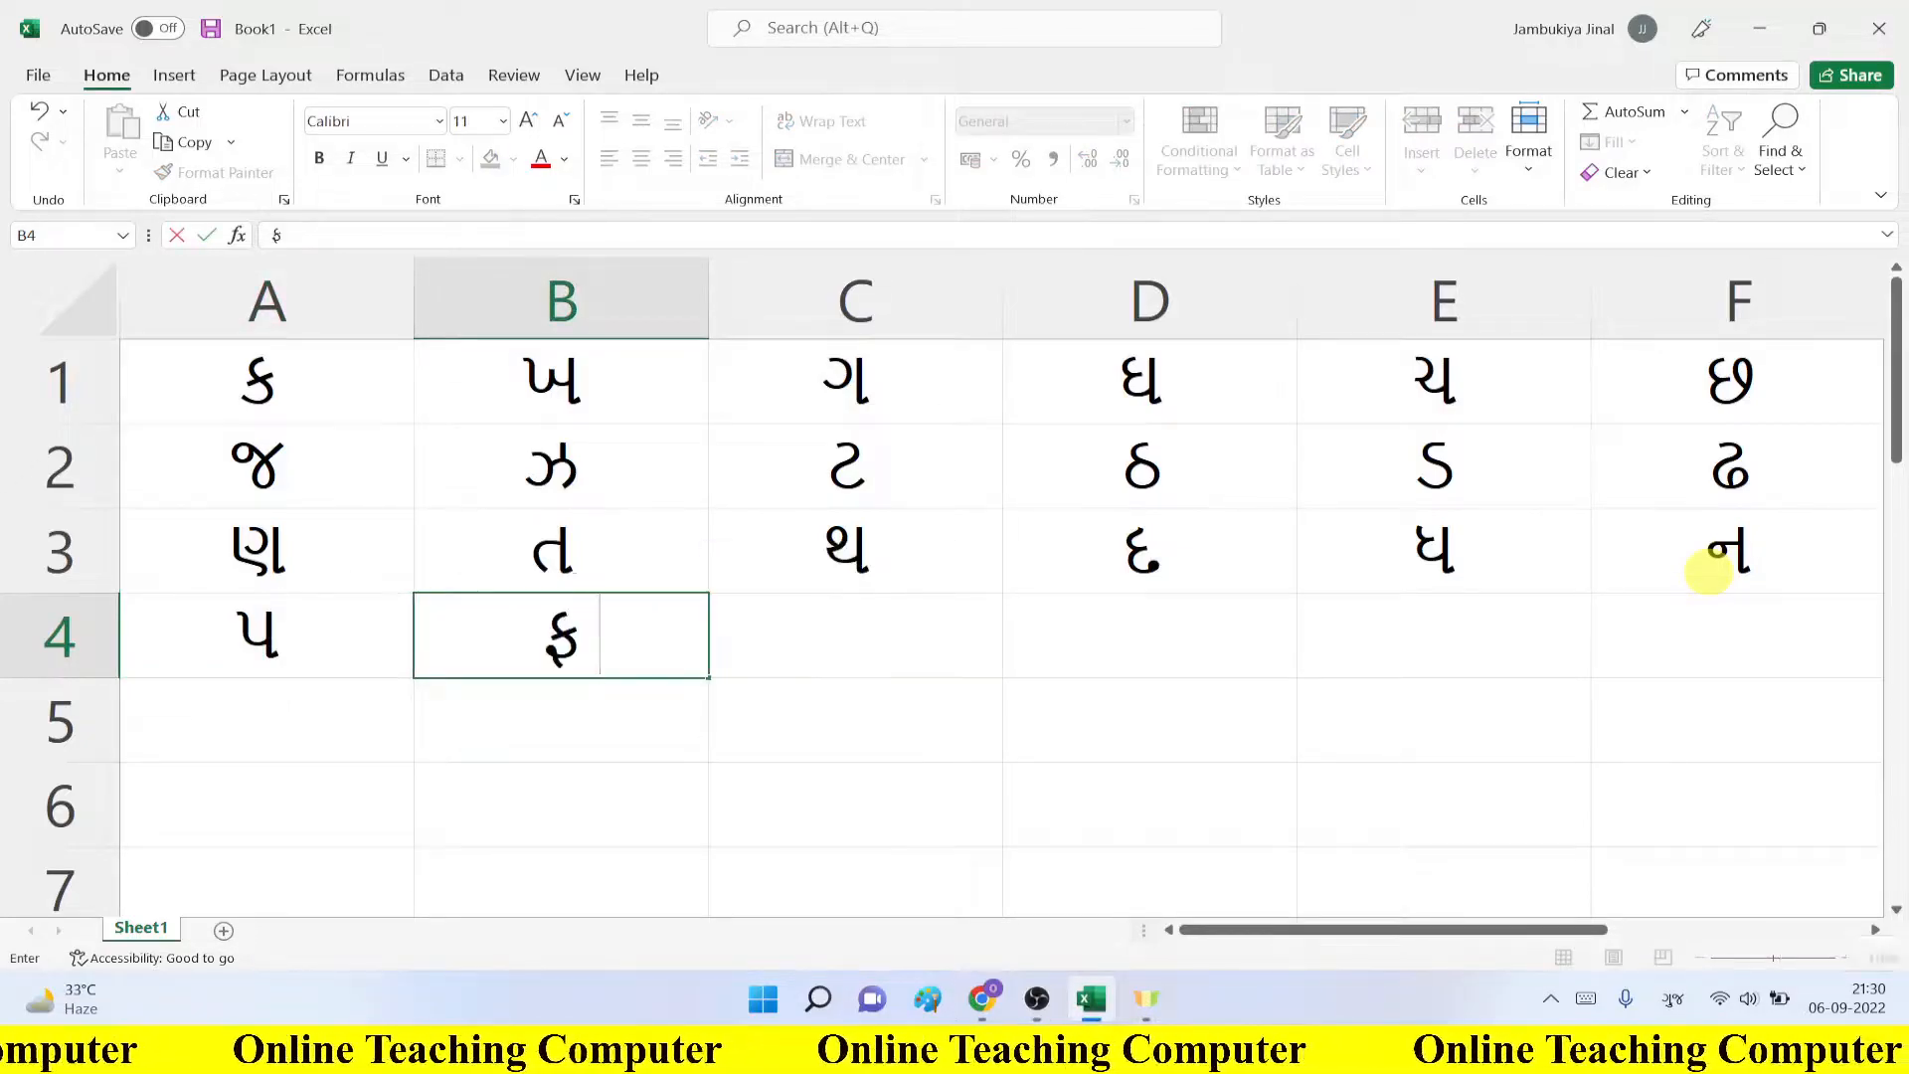
# Step: Enter the Gujarati letter બ in cell C4 and ભ in cell D4
pyautogui.press('Tab')
pyautogui.write('r')
pyautogui.press('BackSpace')
pyautogui.write('b')
pyautogui.press('space')
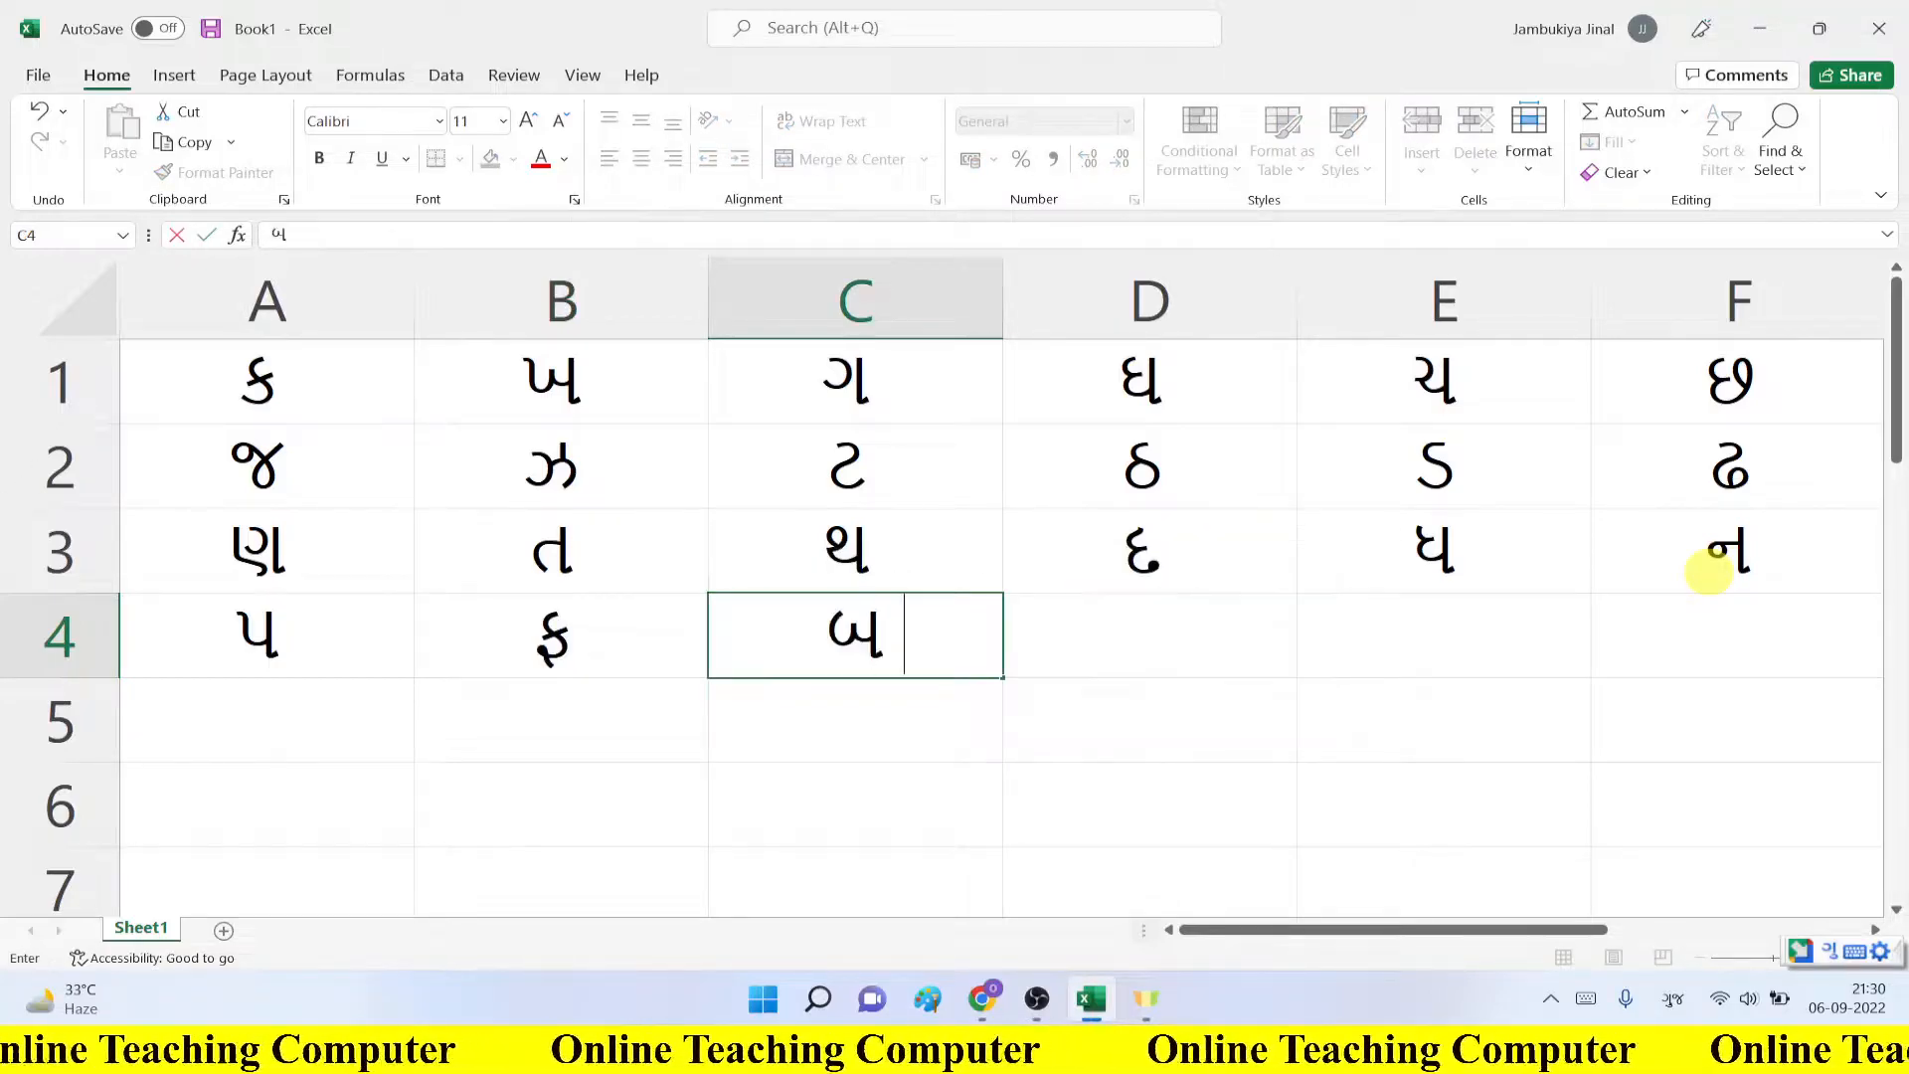
pyautogui.press('Tab')
pyautogui.write('bh')
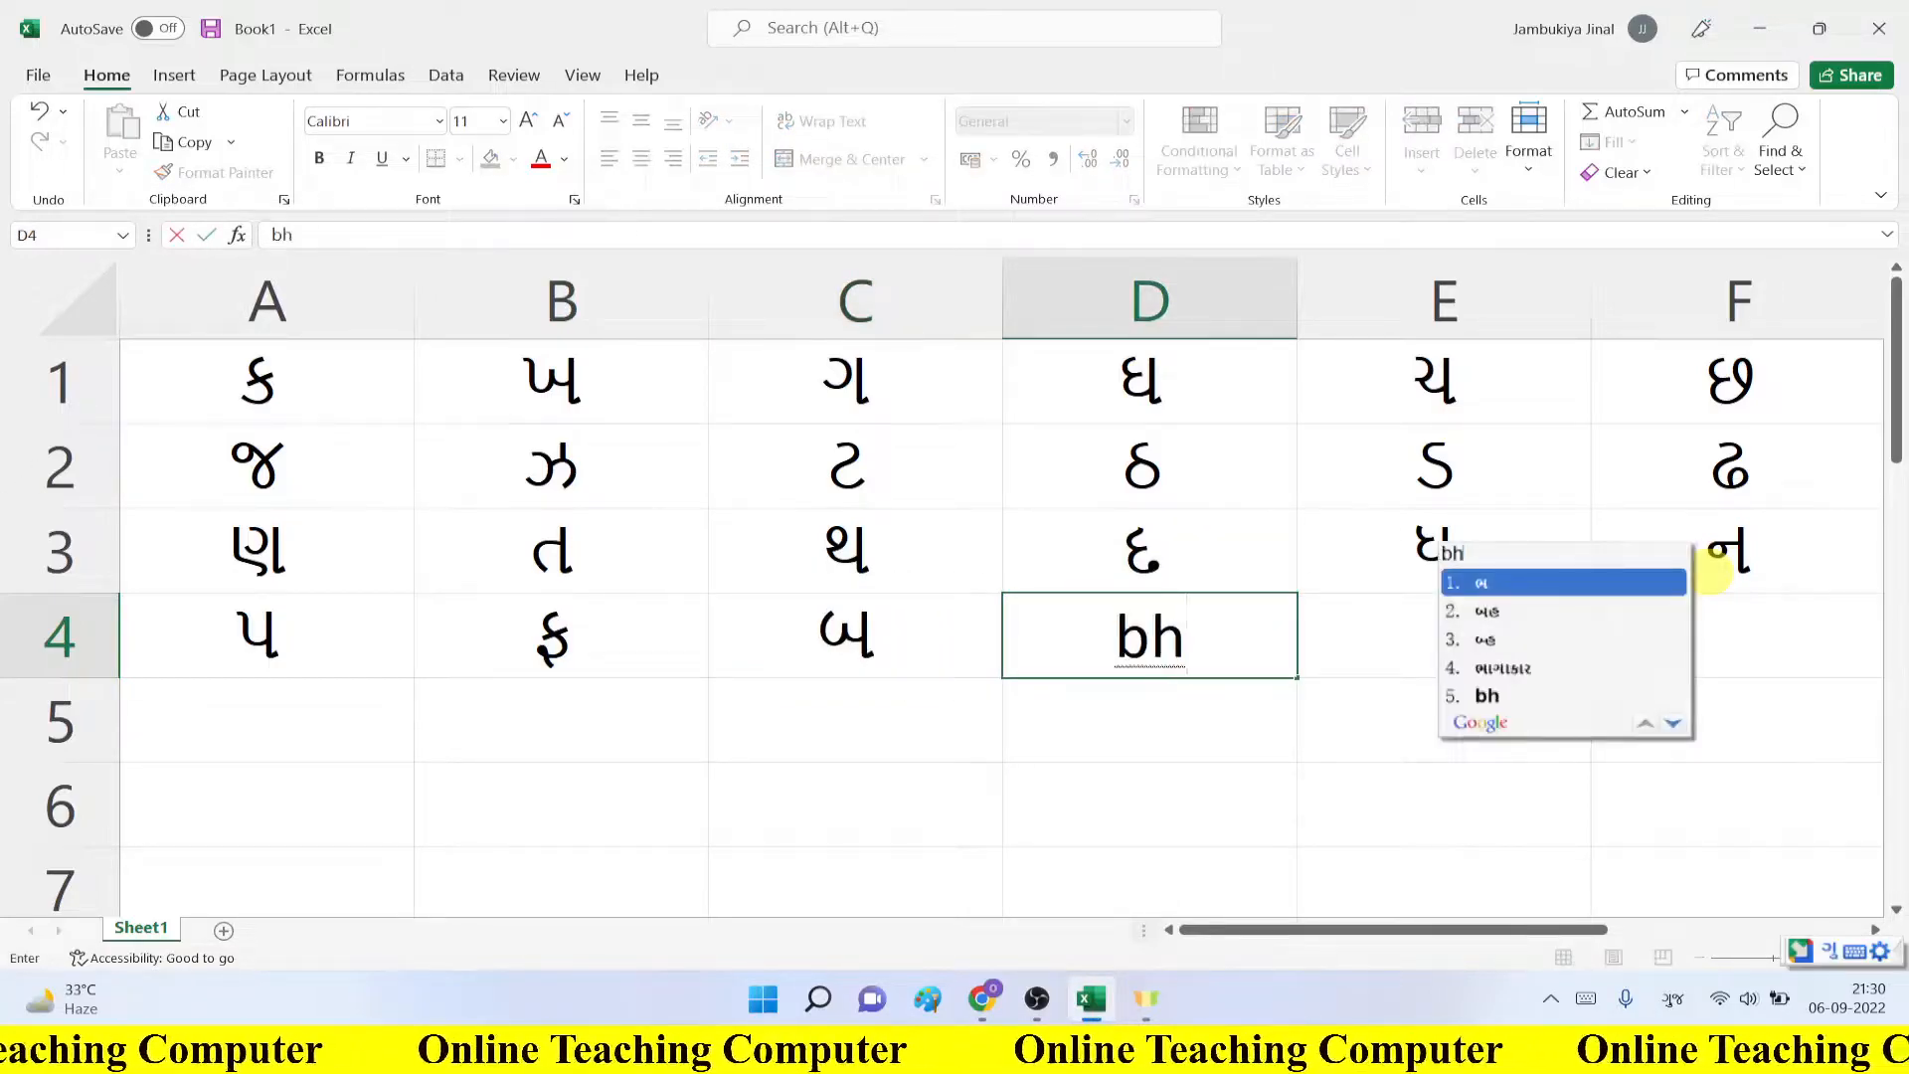
pyautogui.press('space')
# Step: Enter the Gujarati letter મ in cell E4 and ય in cell F4
pyautogui.press('Tab')
pyautogui.write('m')
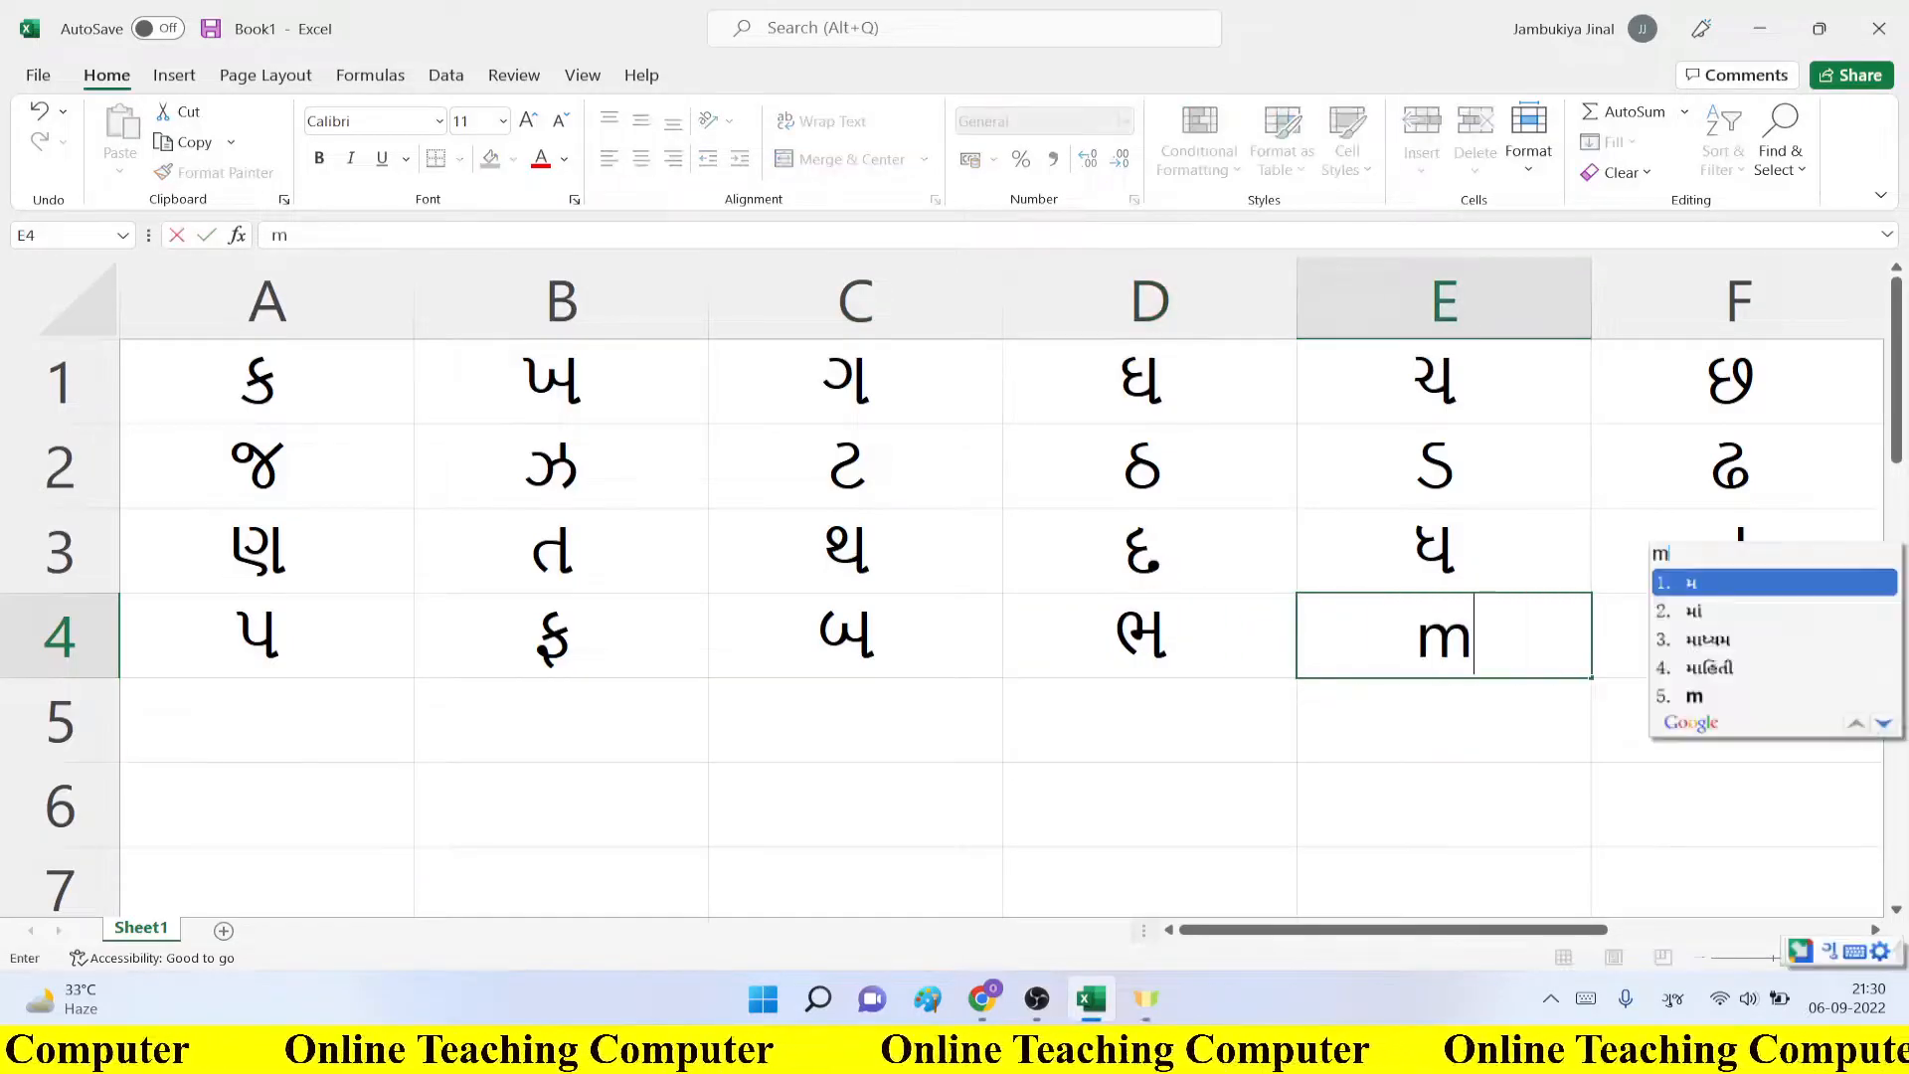
pyautogui.press('space')
pyautogui.press('Tab')
pyautogui.write('y')
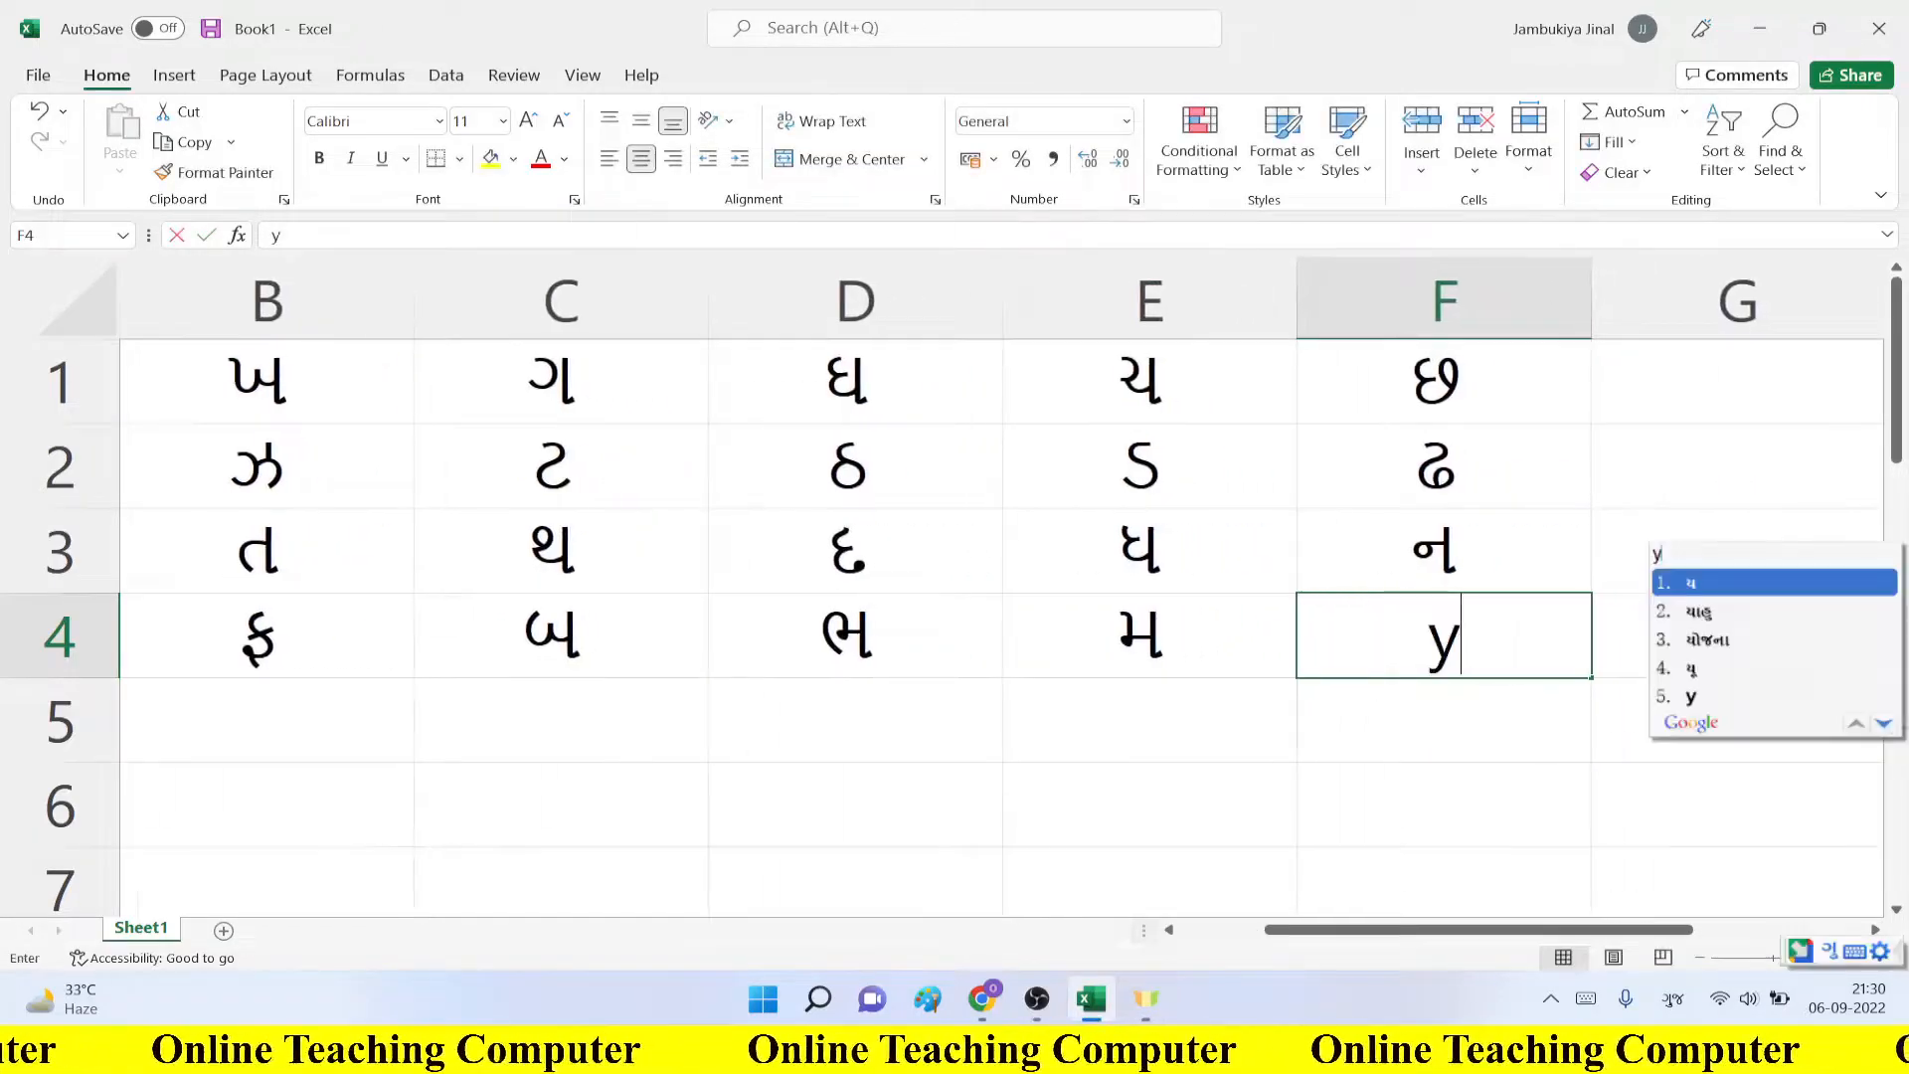
pyautogui.press('space')
pyautogui.press('Return')
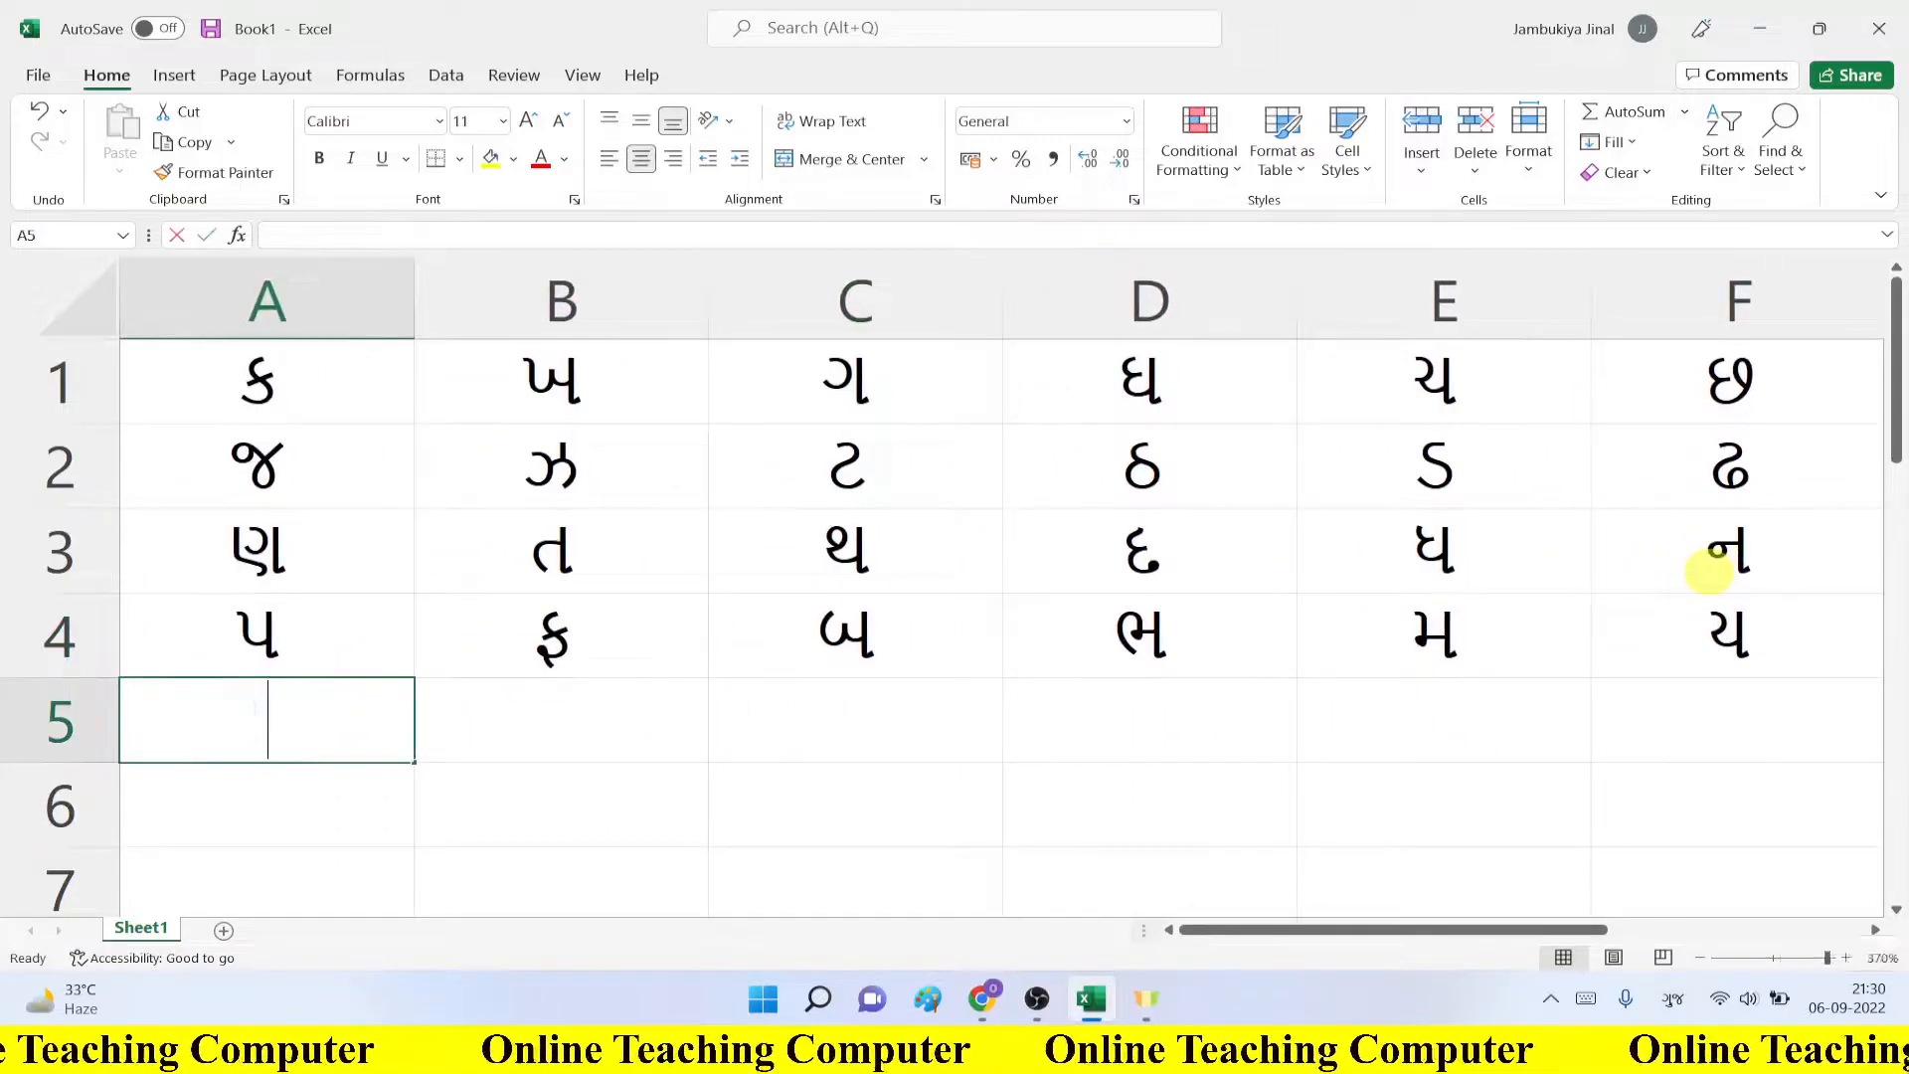
# Step: Enter the Gujarati letter ર in cell A5 and લ in cell B5
pyautogui.write('r')
pyautogui.press('space')
pyautogui.press('Tab')
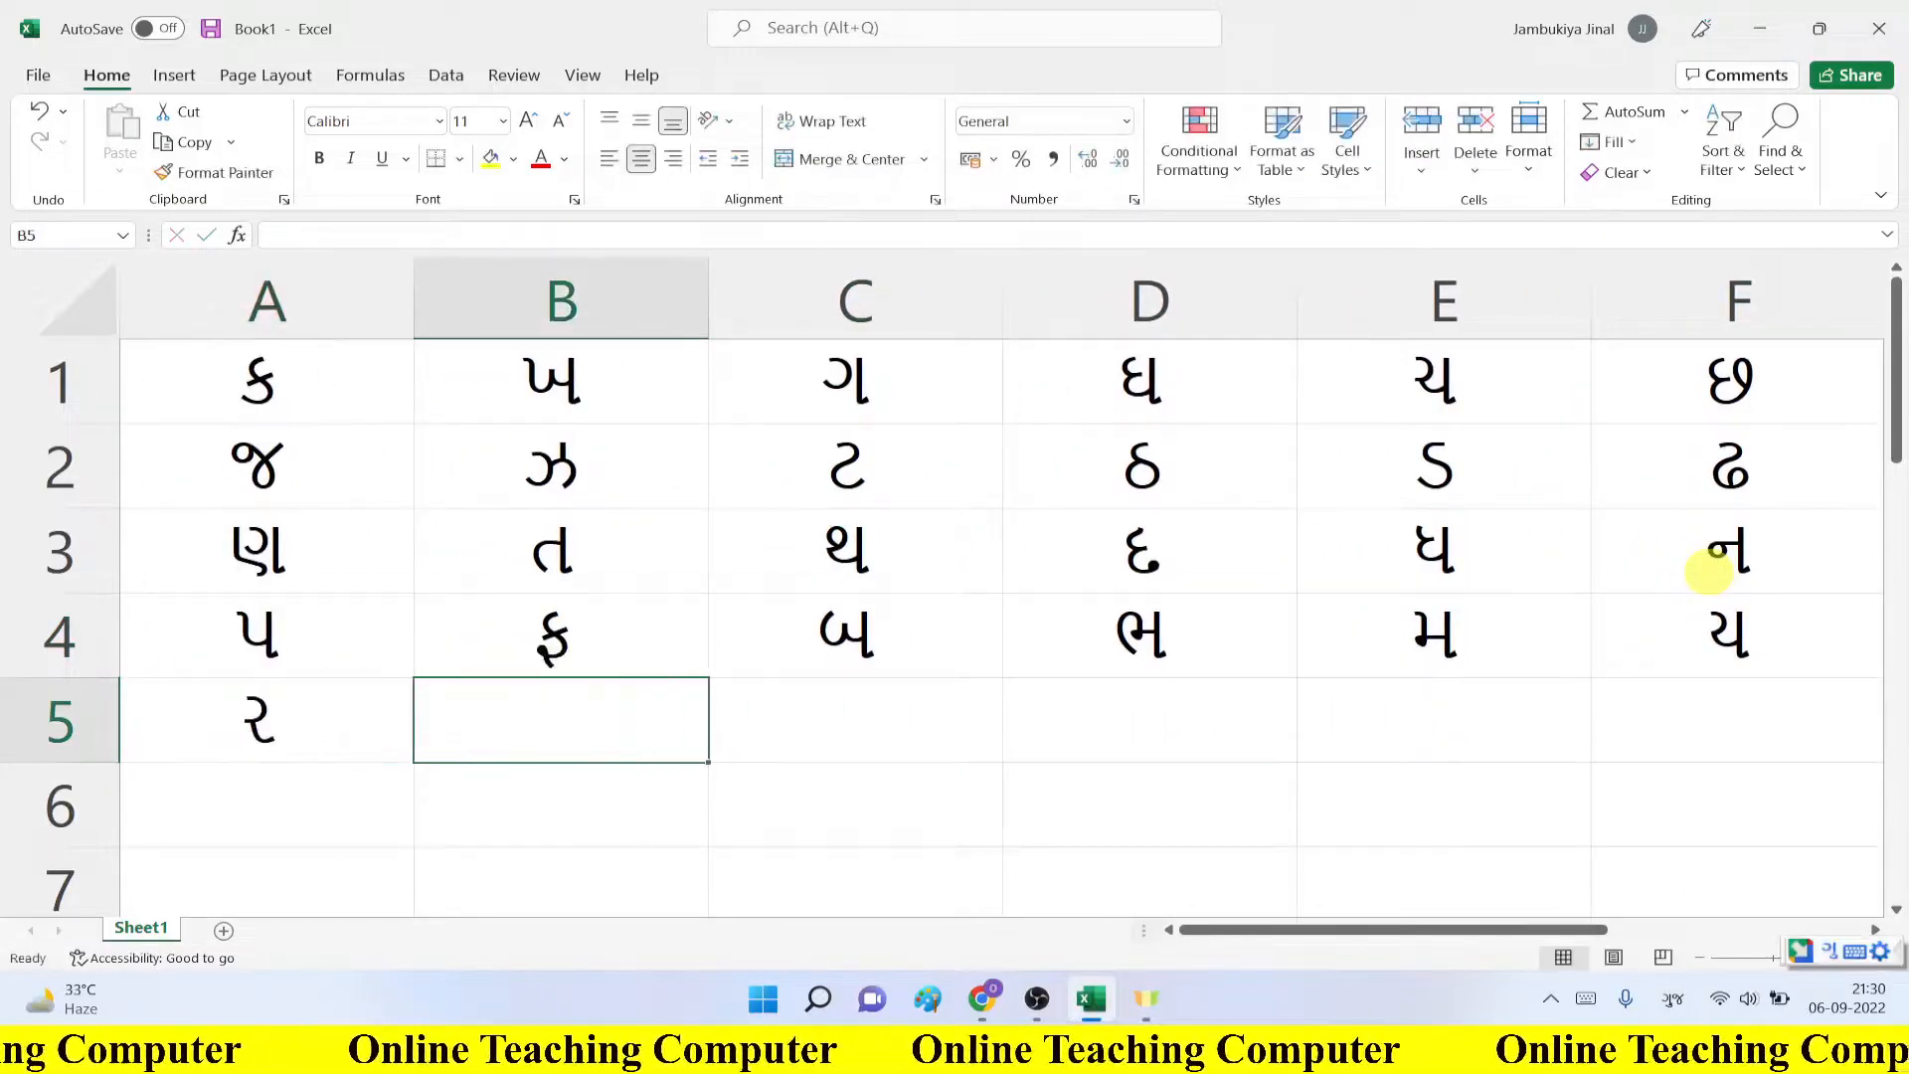
pyautogui.write('l')
pyautogui.press('Down')
pyautogui.press('space')
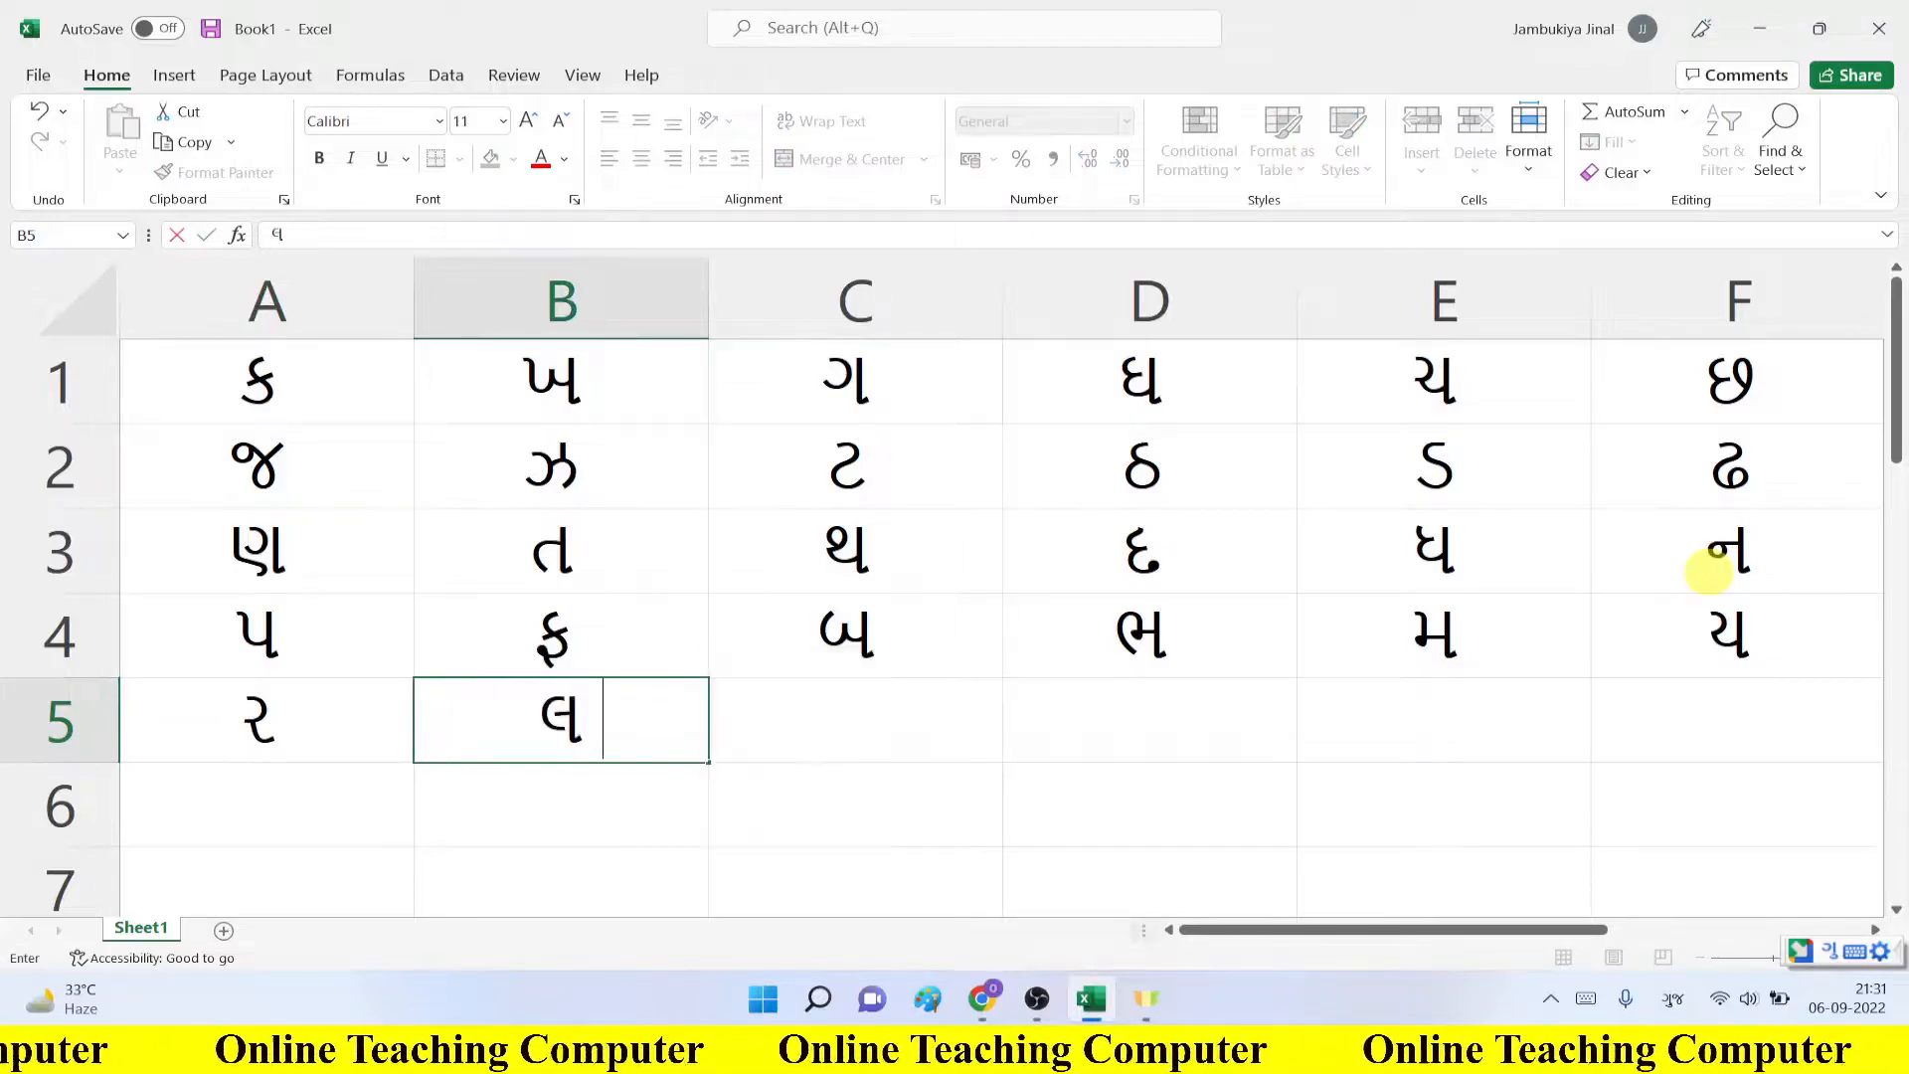
# Step: Enter the Gujarati letter વ in cell C5 and શ in cell D5
pyautogui.press('Tab')
pyautogui.write('v')
pyautogui.press('space')
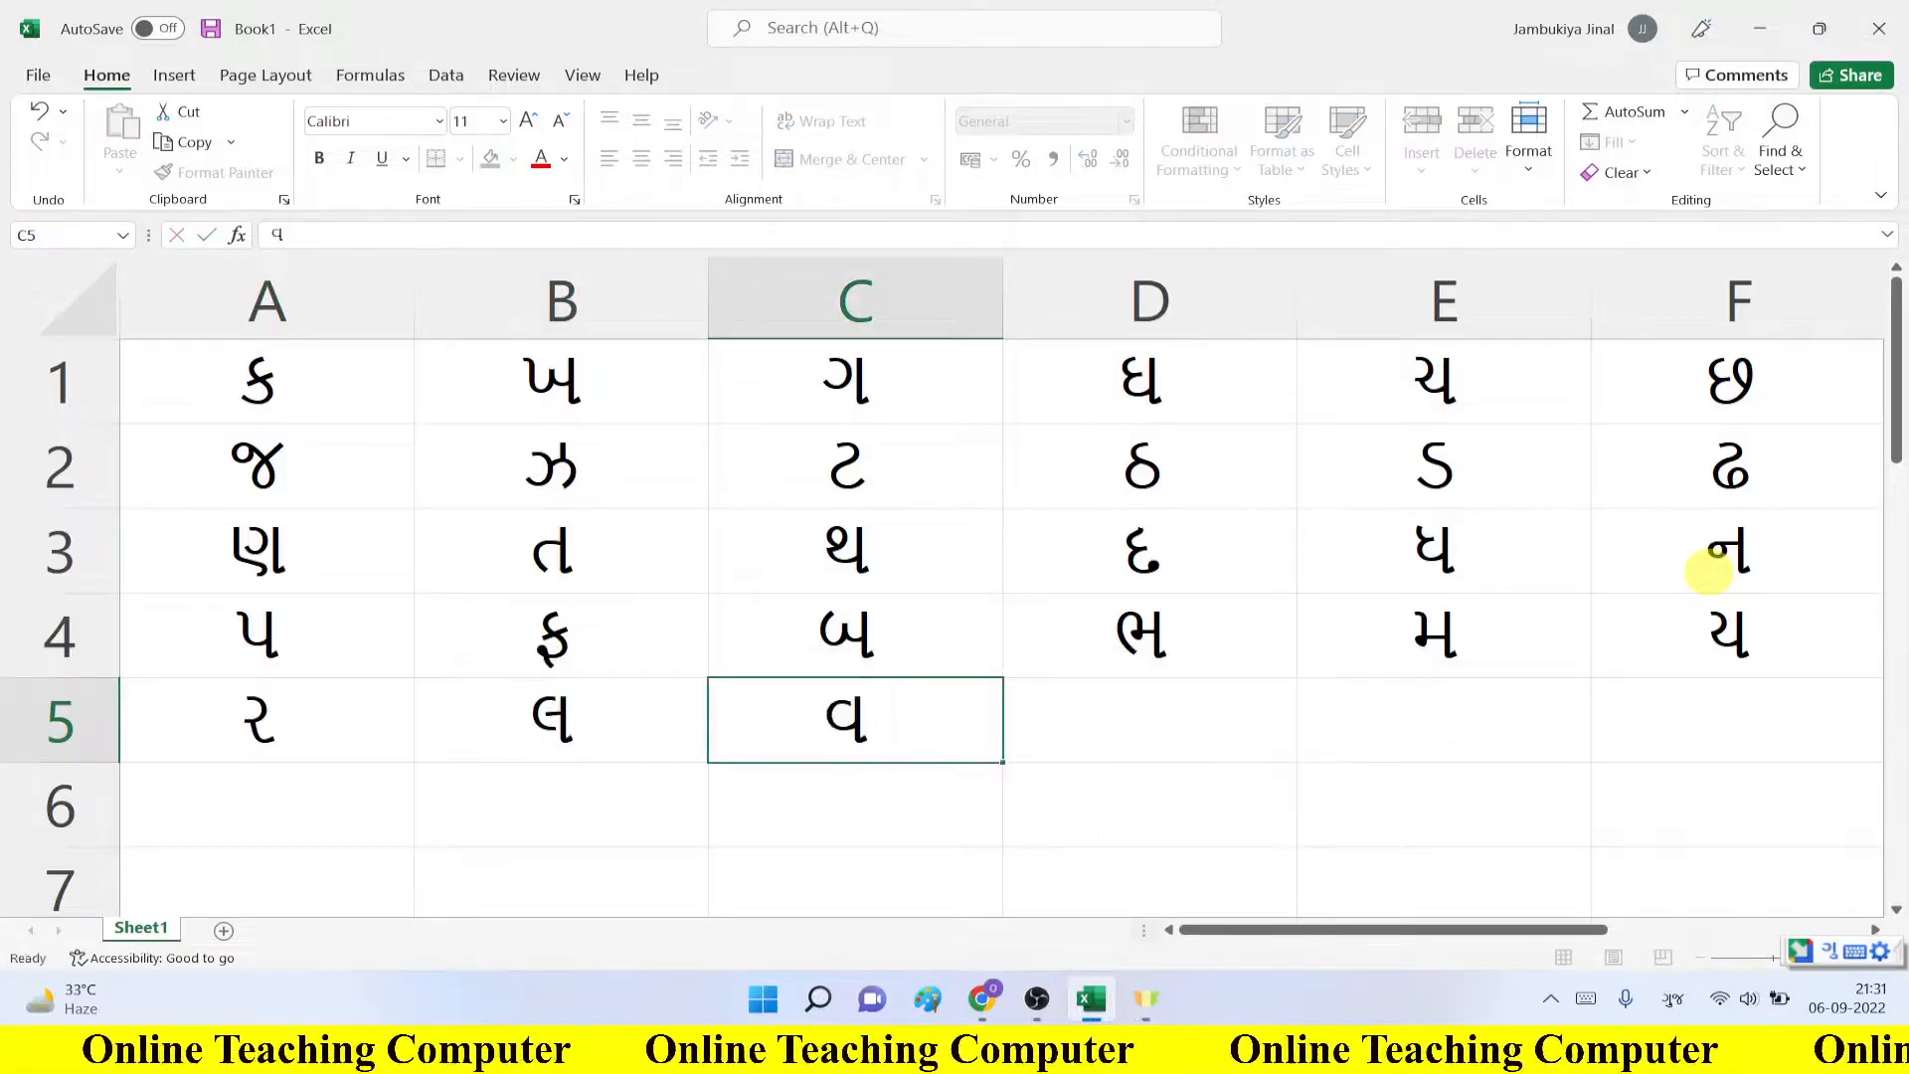
pyautogui.press('Tab')
pyautogui.write('sh')
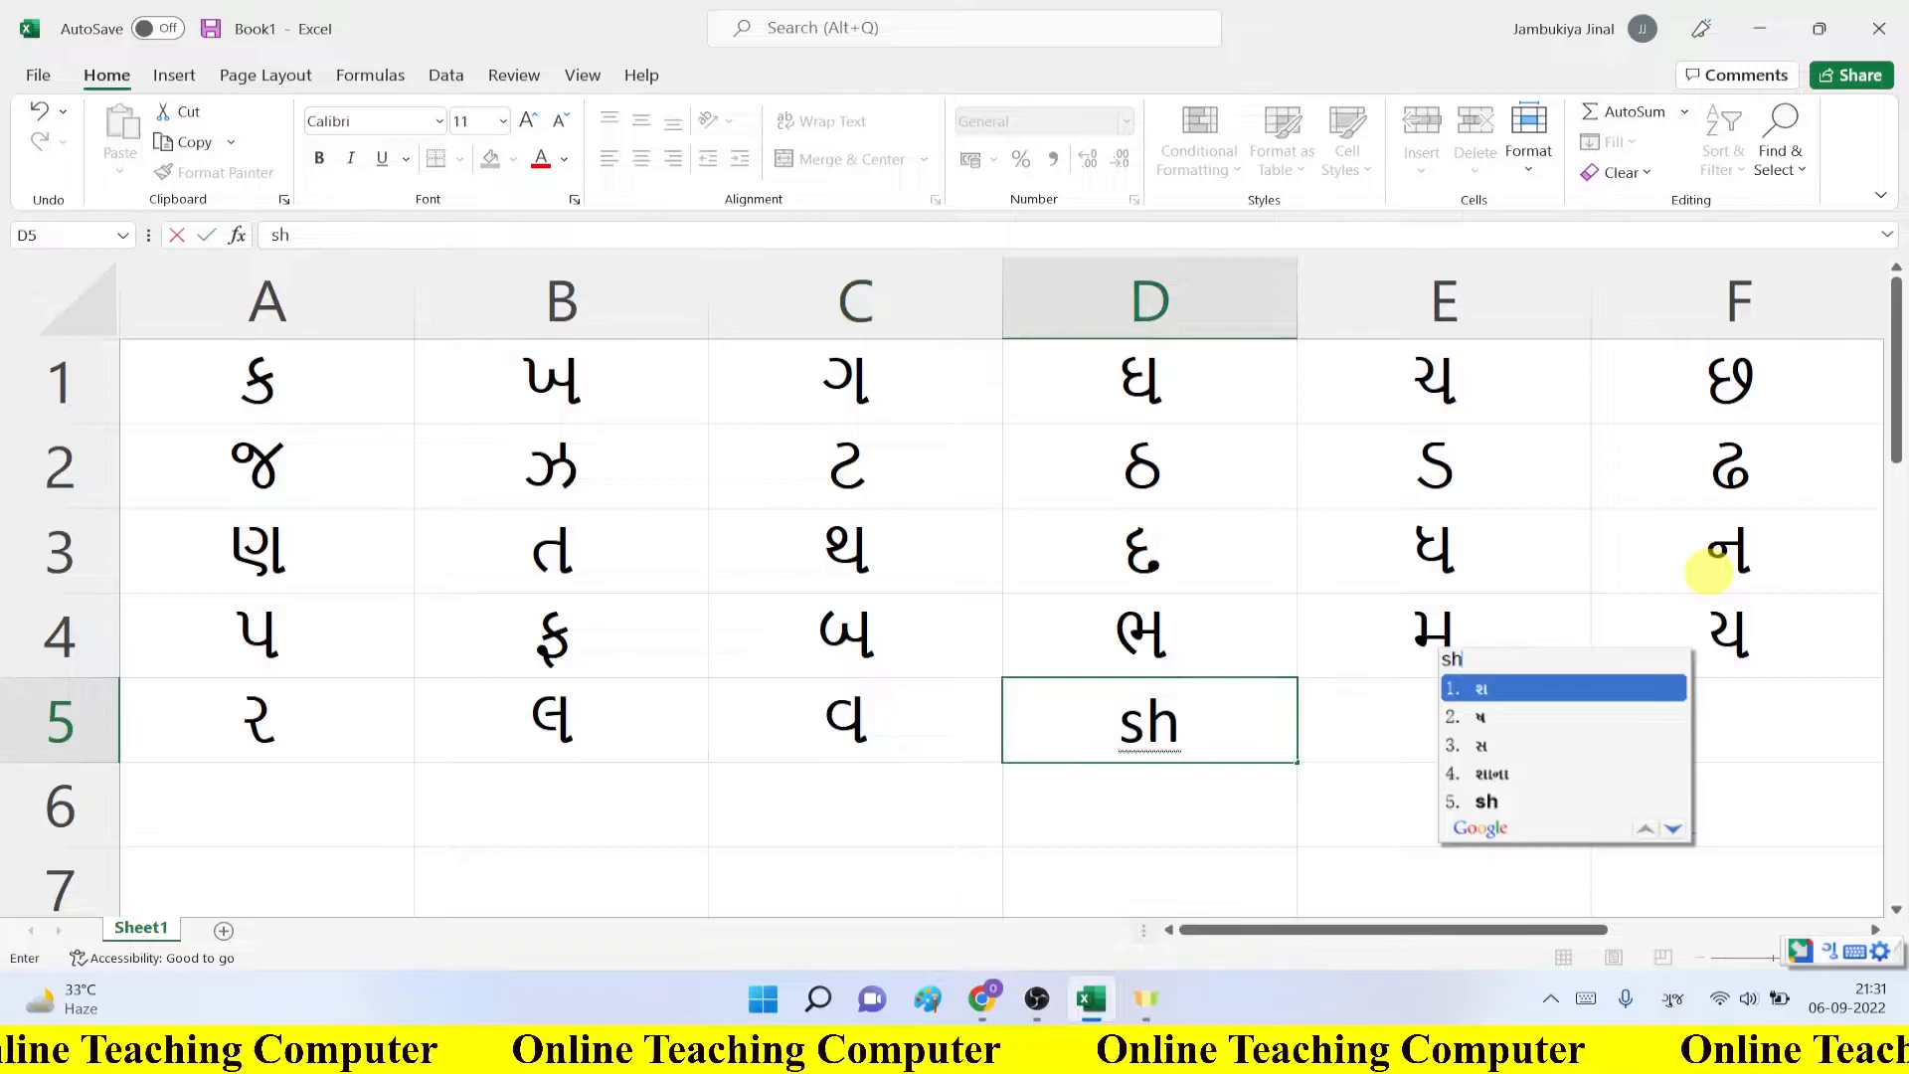
pyautogui.press('space')
# Step: Enter the Gujarati letter ષ in cell E5 and સ in cell F5
pyautogui.press('Tab')
pyautogui.write('sh')
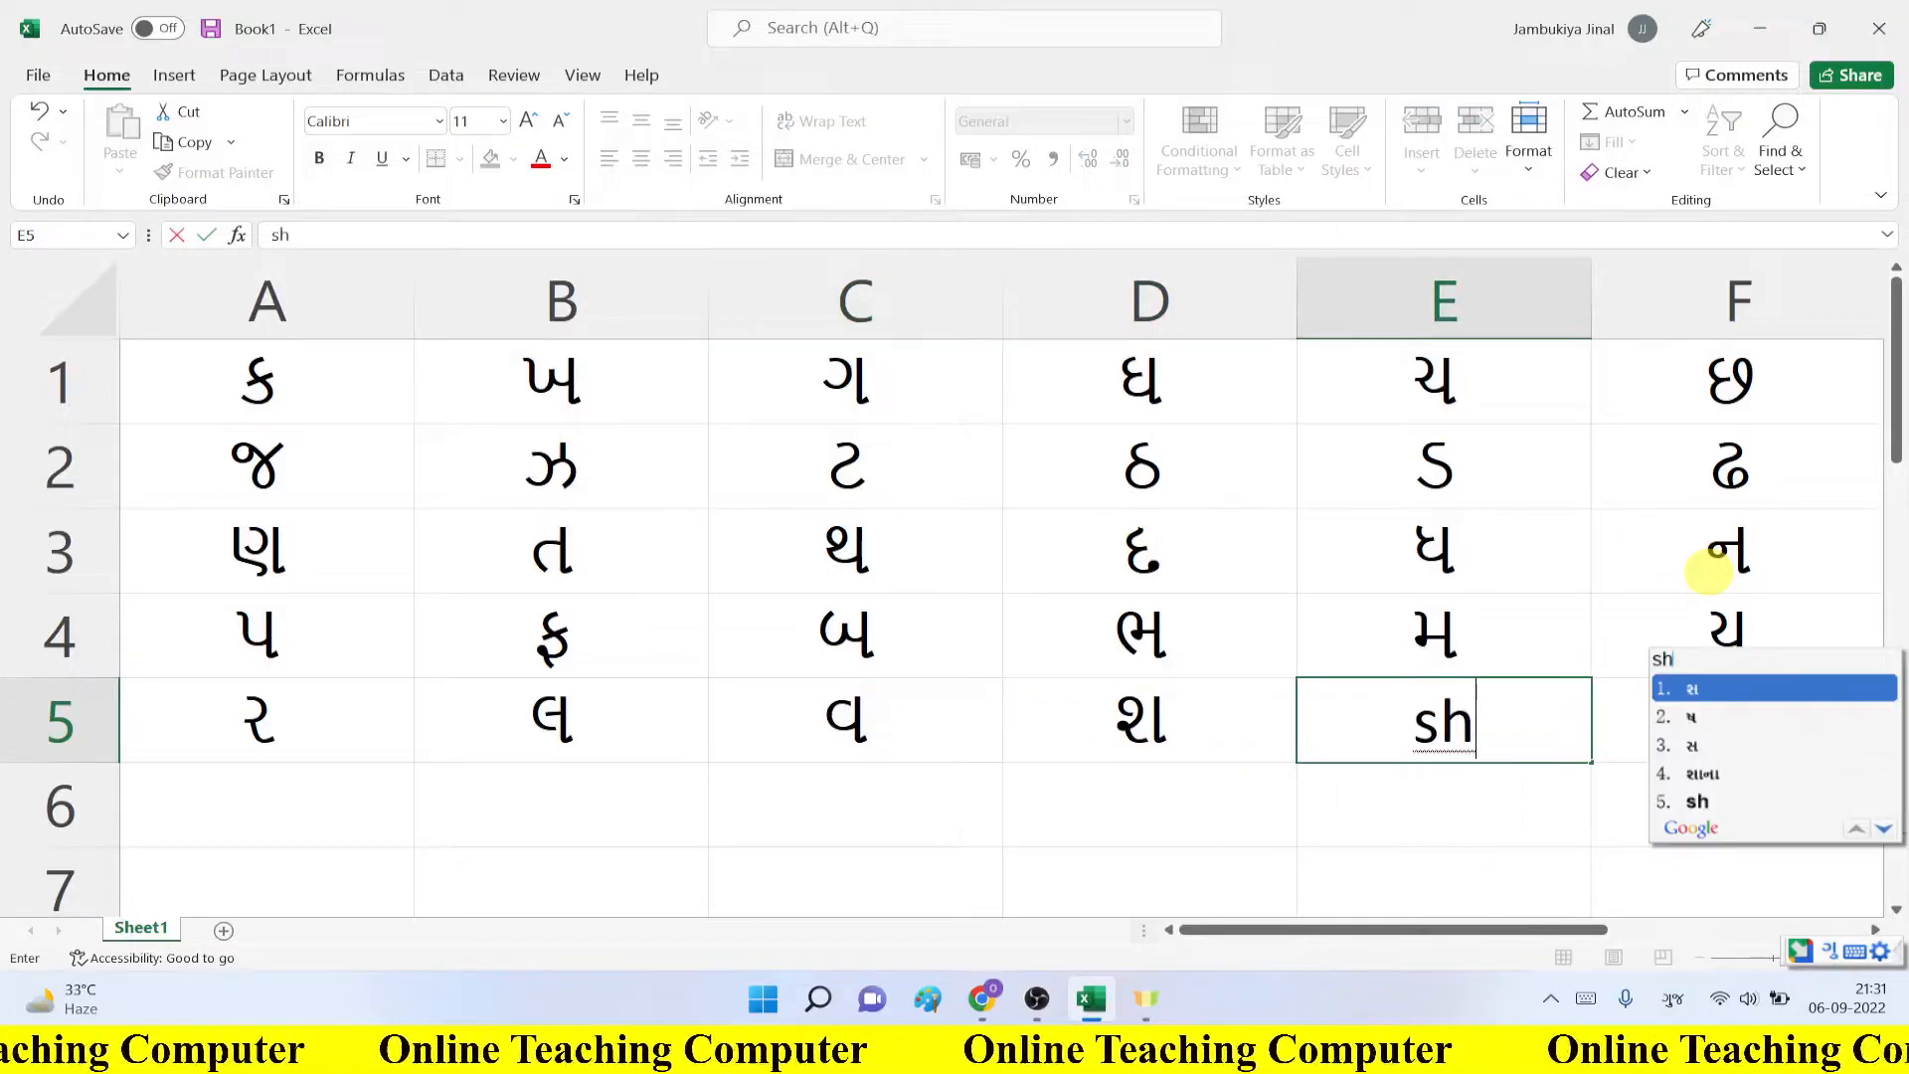
pyautogui.press('Down')
pyautogui.press('space')
pyautogui.press('Tab')
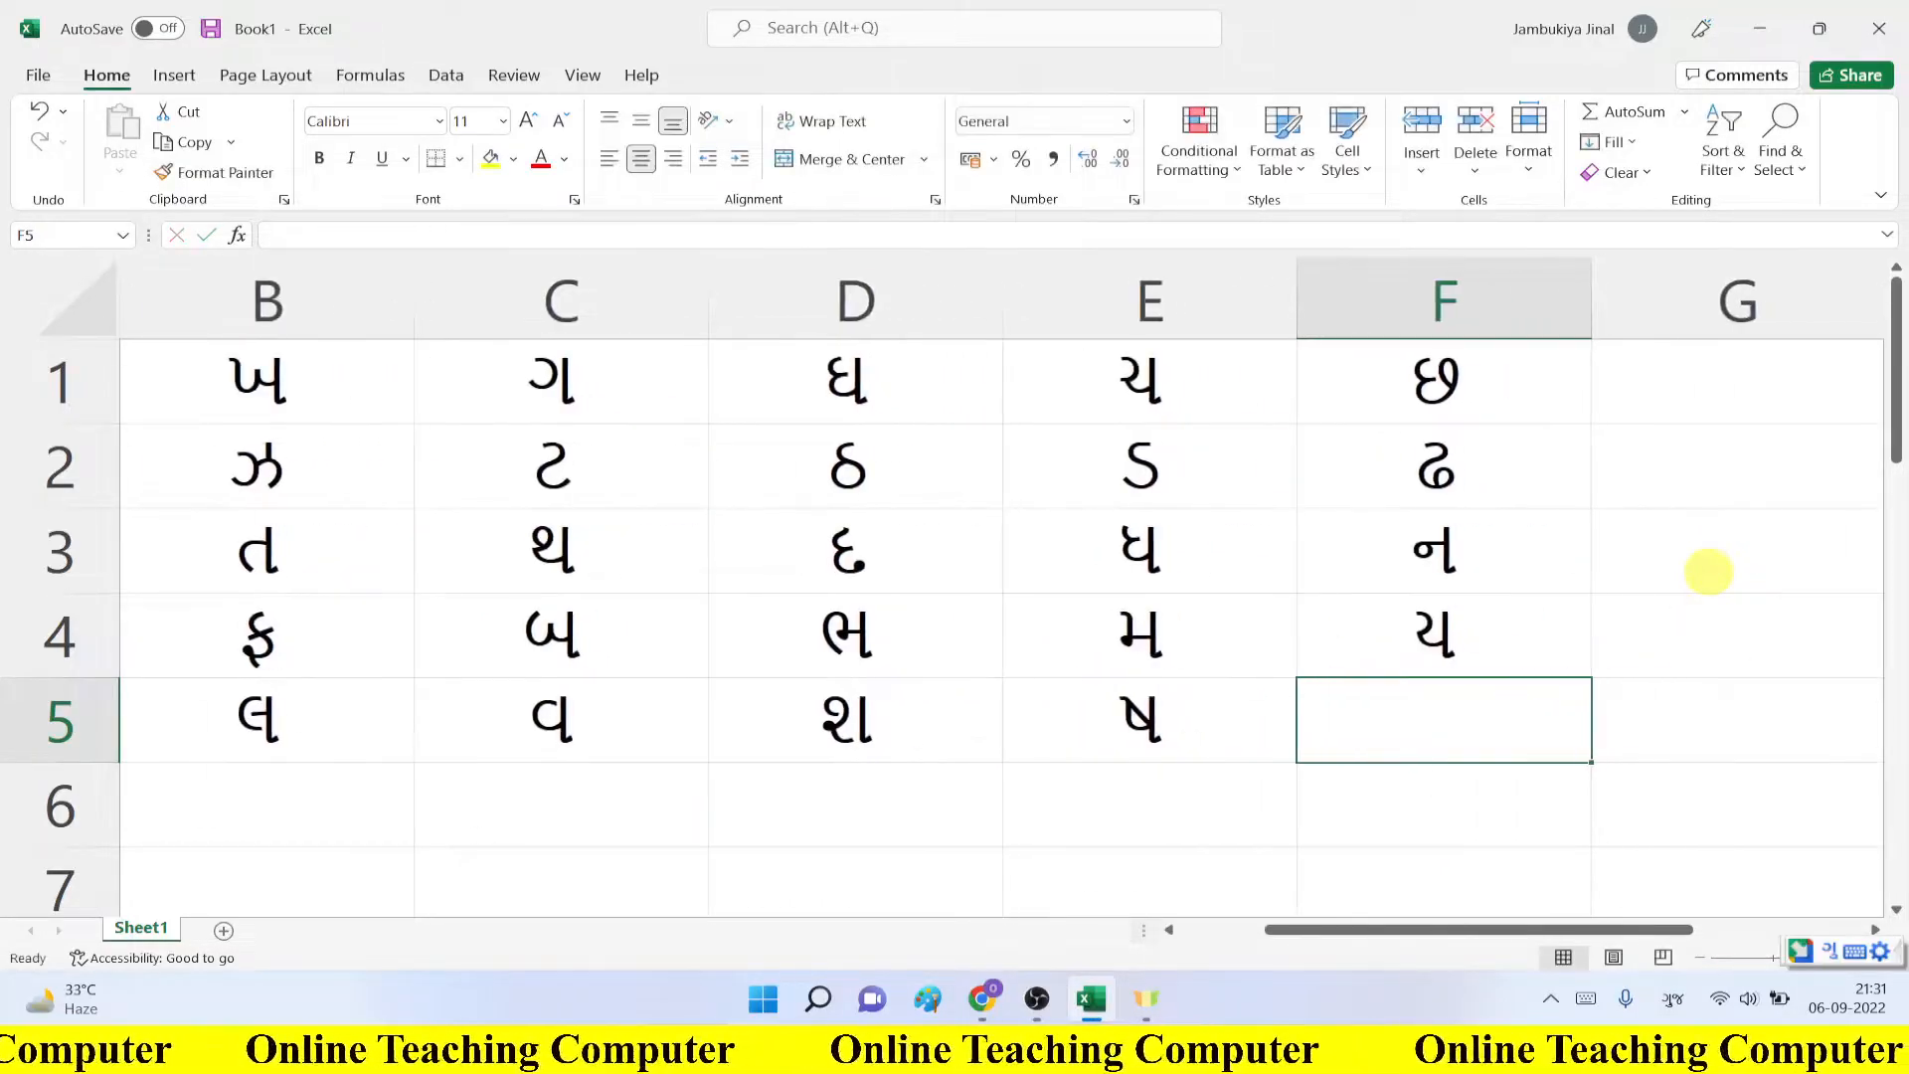
pyautogui.write('s')
pyautogui.press('space')
pyautogui.press('Return')
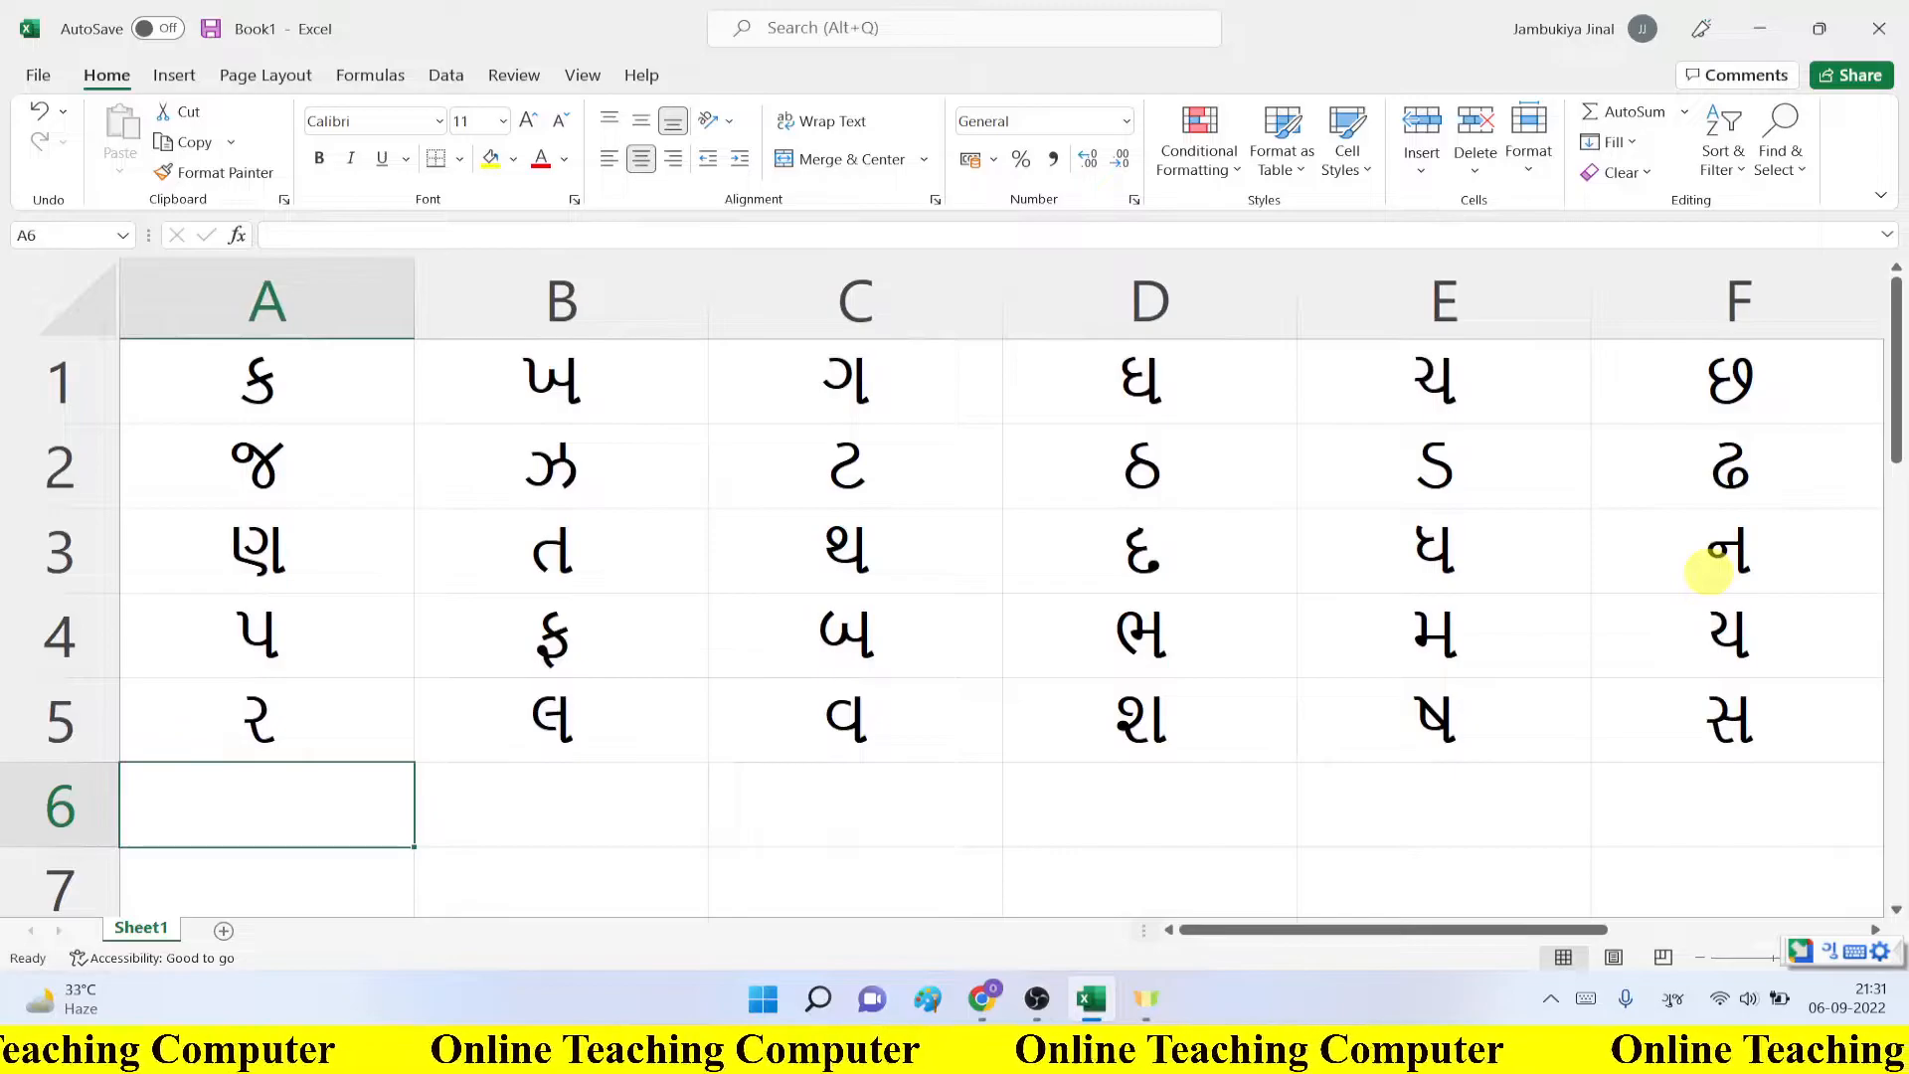
# Step: Enter the Gujarati letter હ in cell A6 and move on to cell B6
pyautogui.write('h')
pyautogui.press('space')
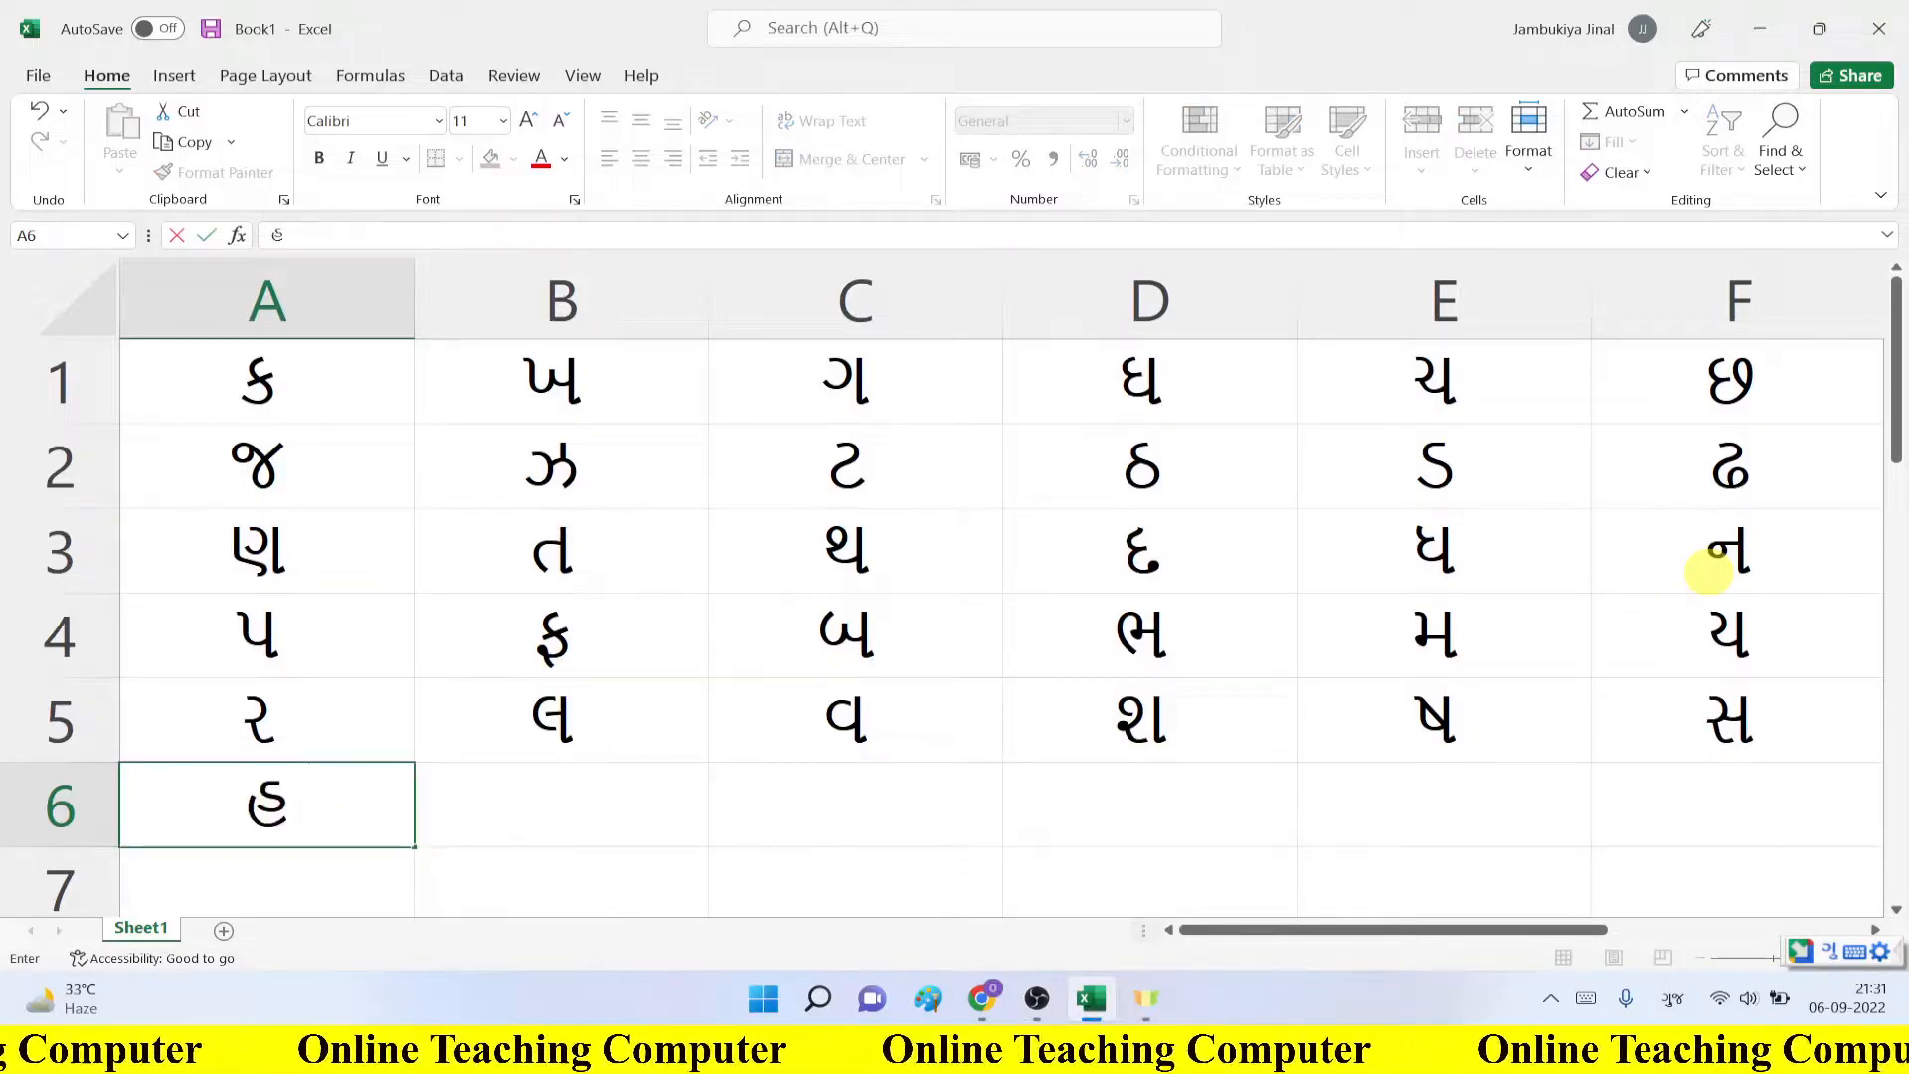
pyautogui.press('Tab')
pyautogui.write('l')
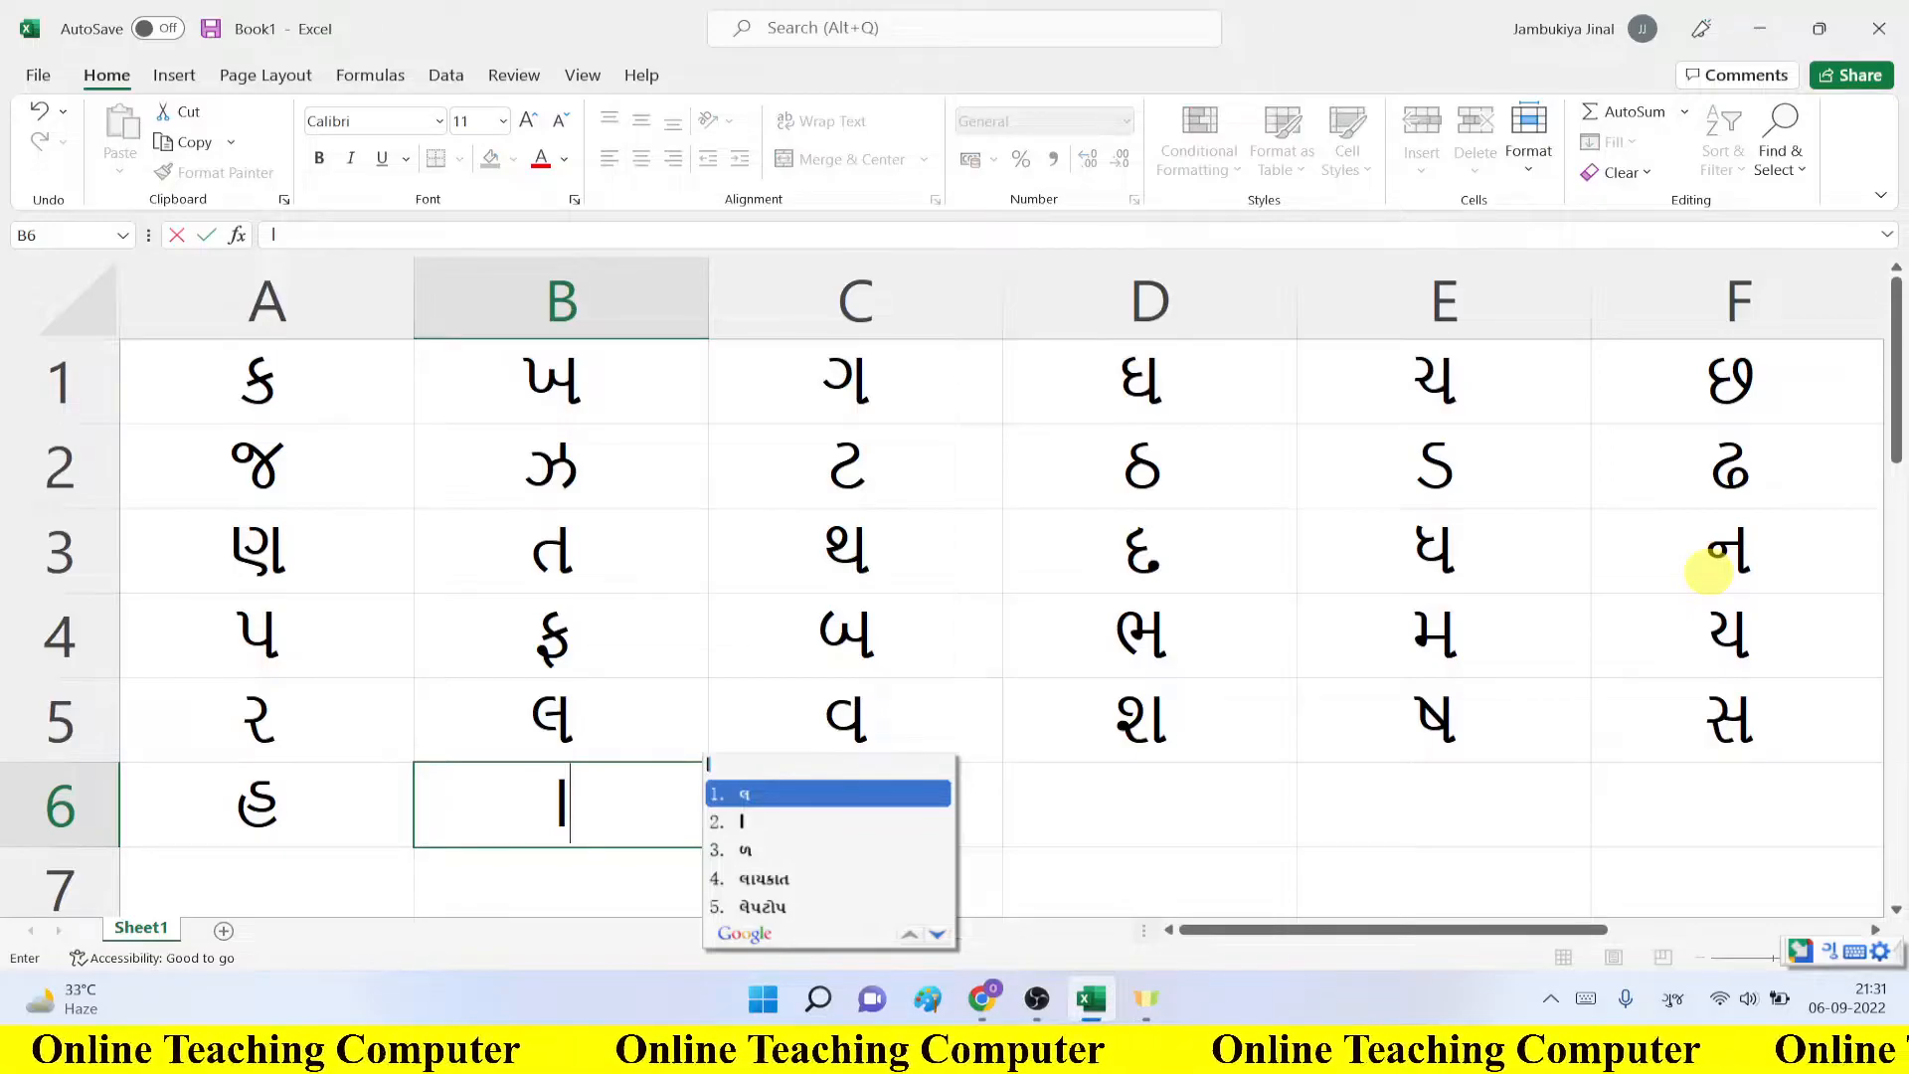
pyautogui.press('Down')
pyautogui.press('space')
pyautogui.press('BackSpace')
pyautogui.press('BackSpace')
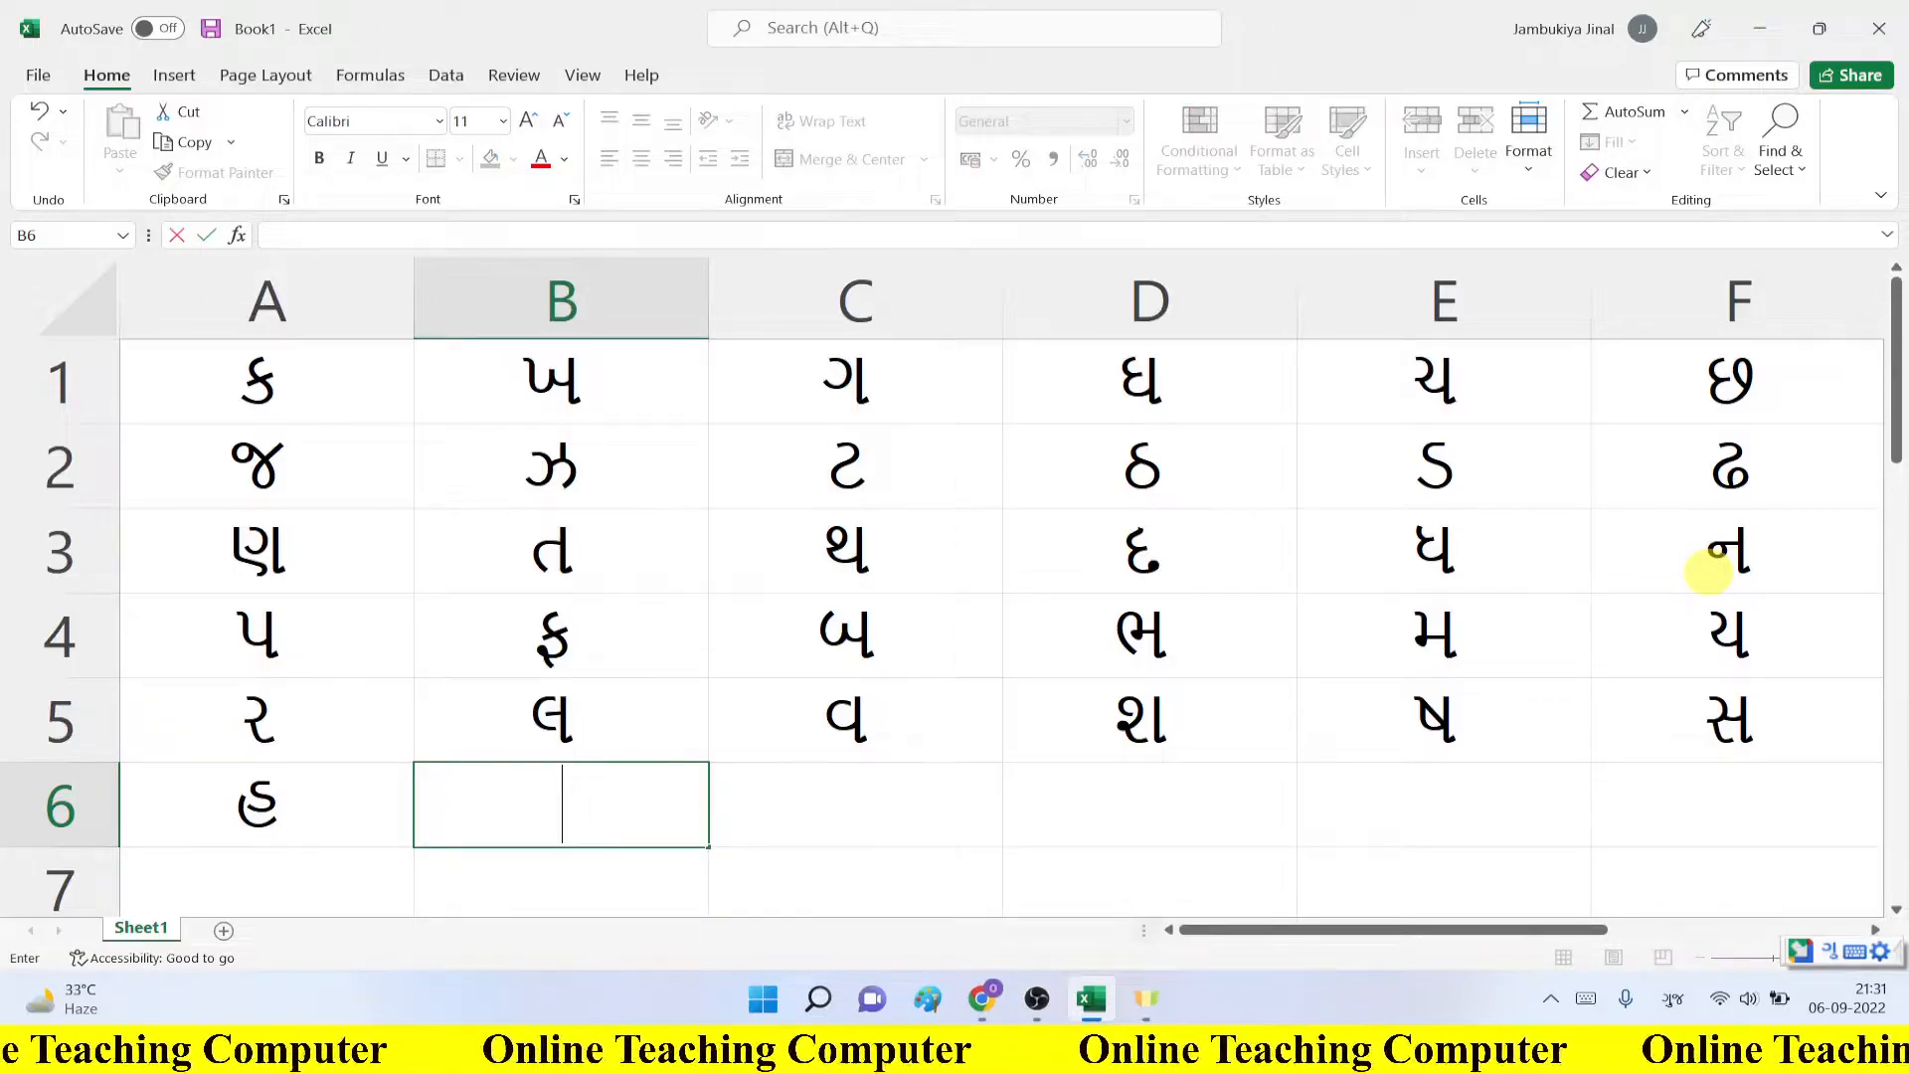
# Step: Enter the Gujarati letter ળ in cell B6
pyautogui.write('l')
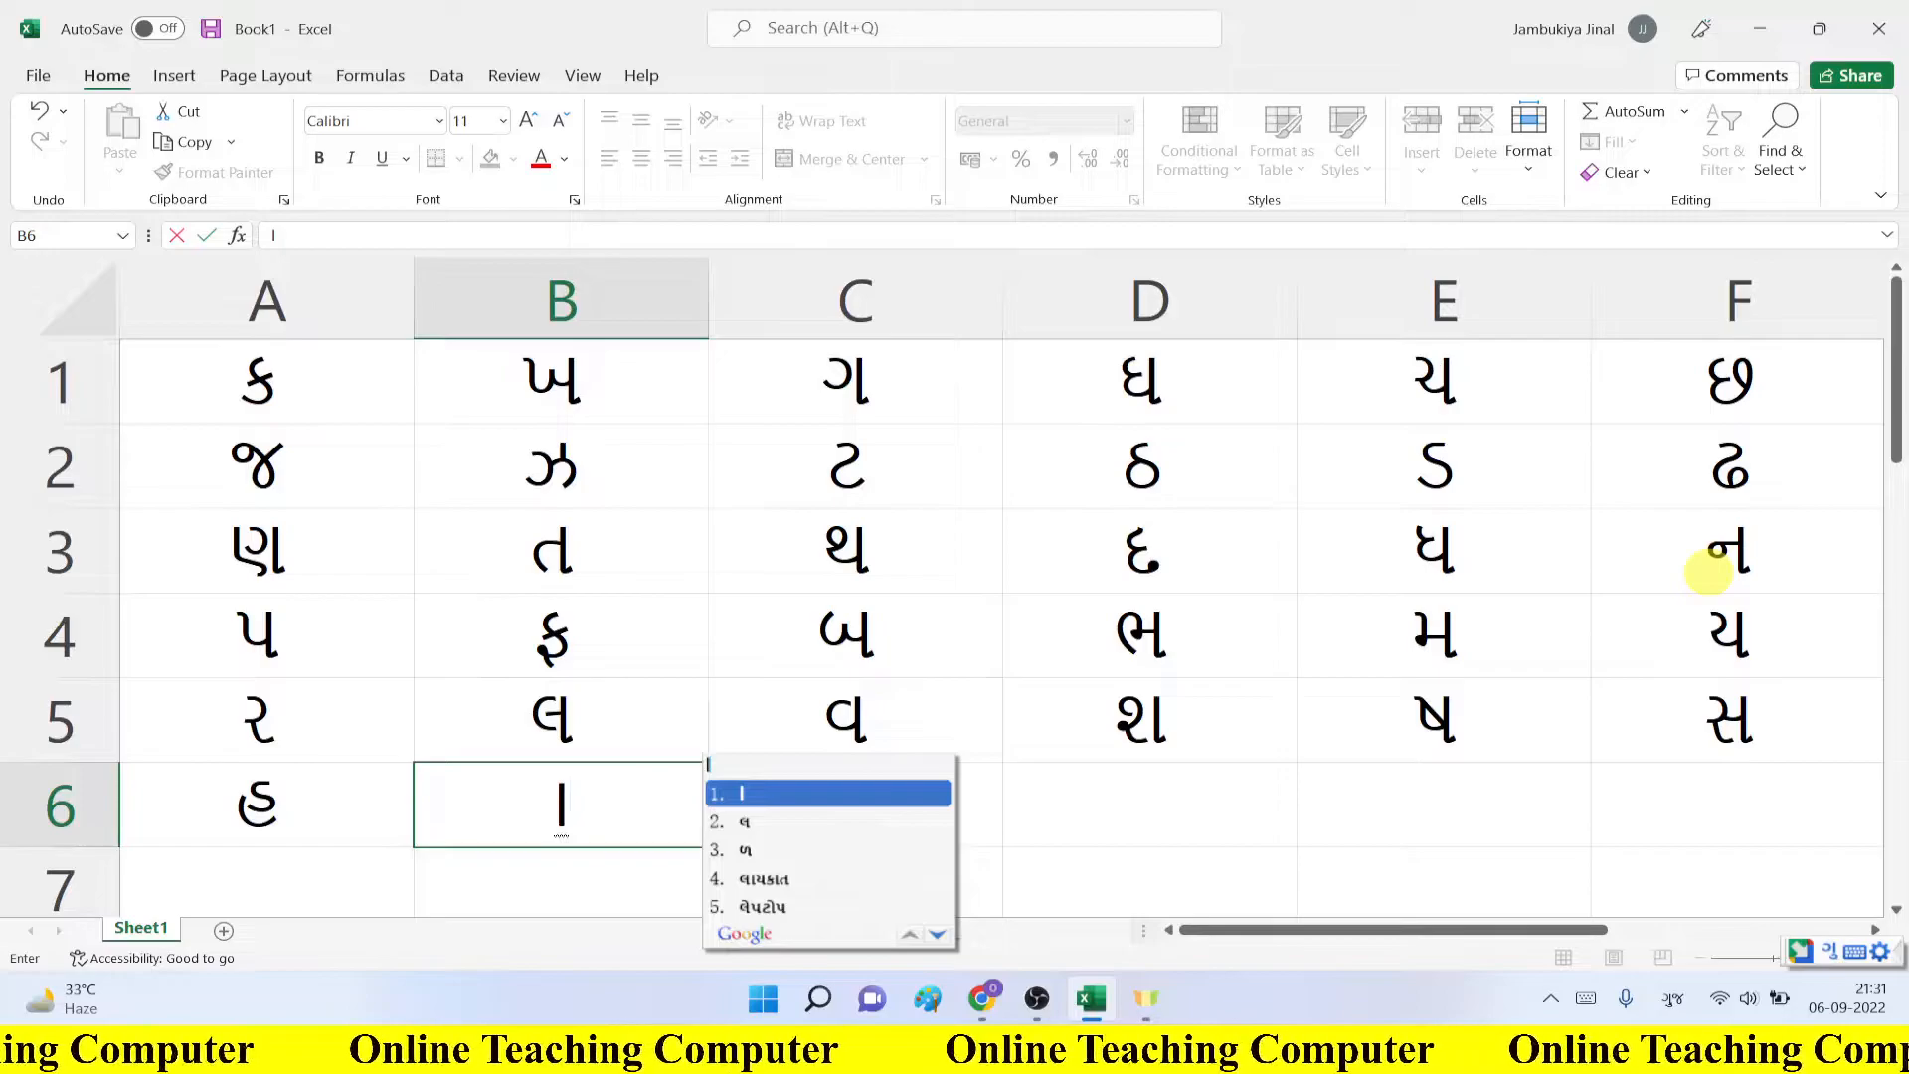
pyautogui.press('Down')
pyautogui.press('Down')
pyautogui.press('space')
pyautogui.press('Tab')
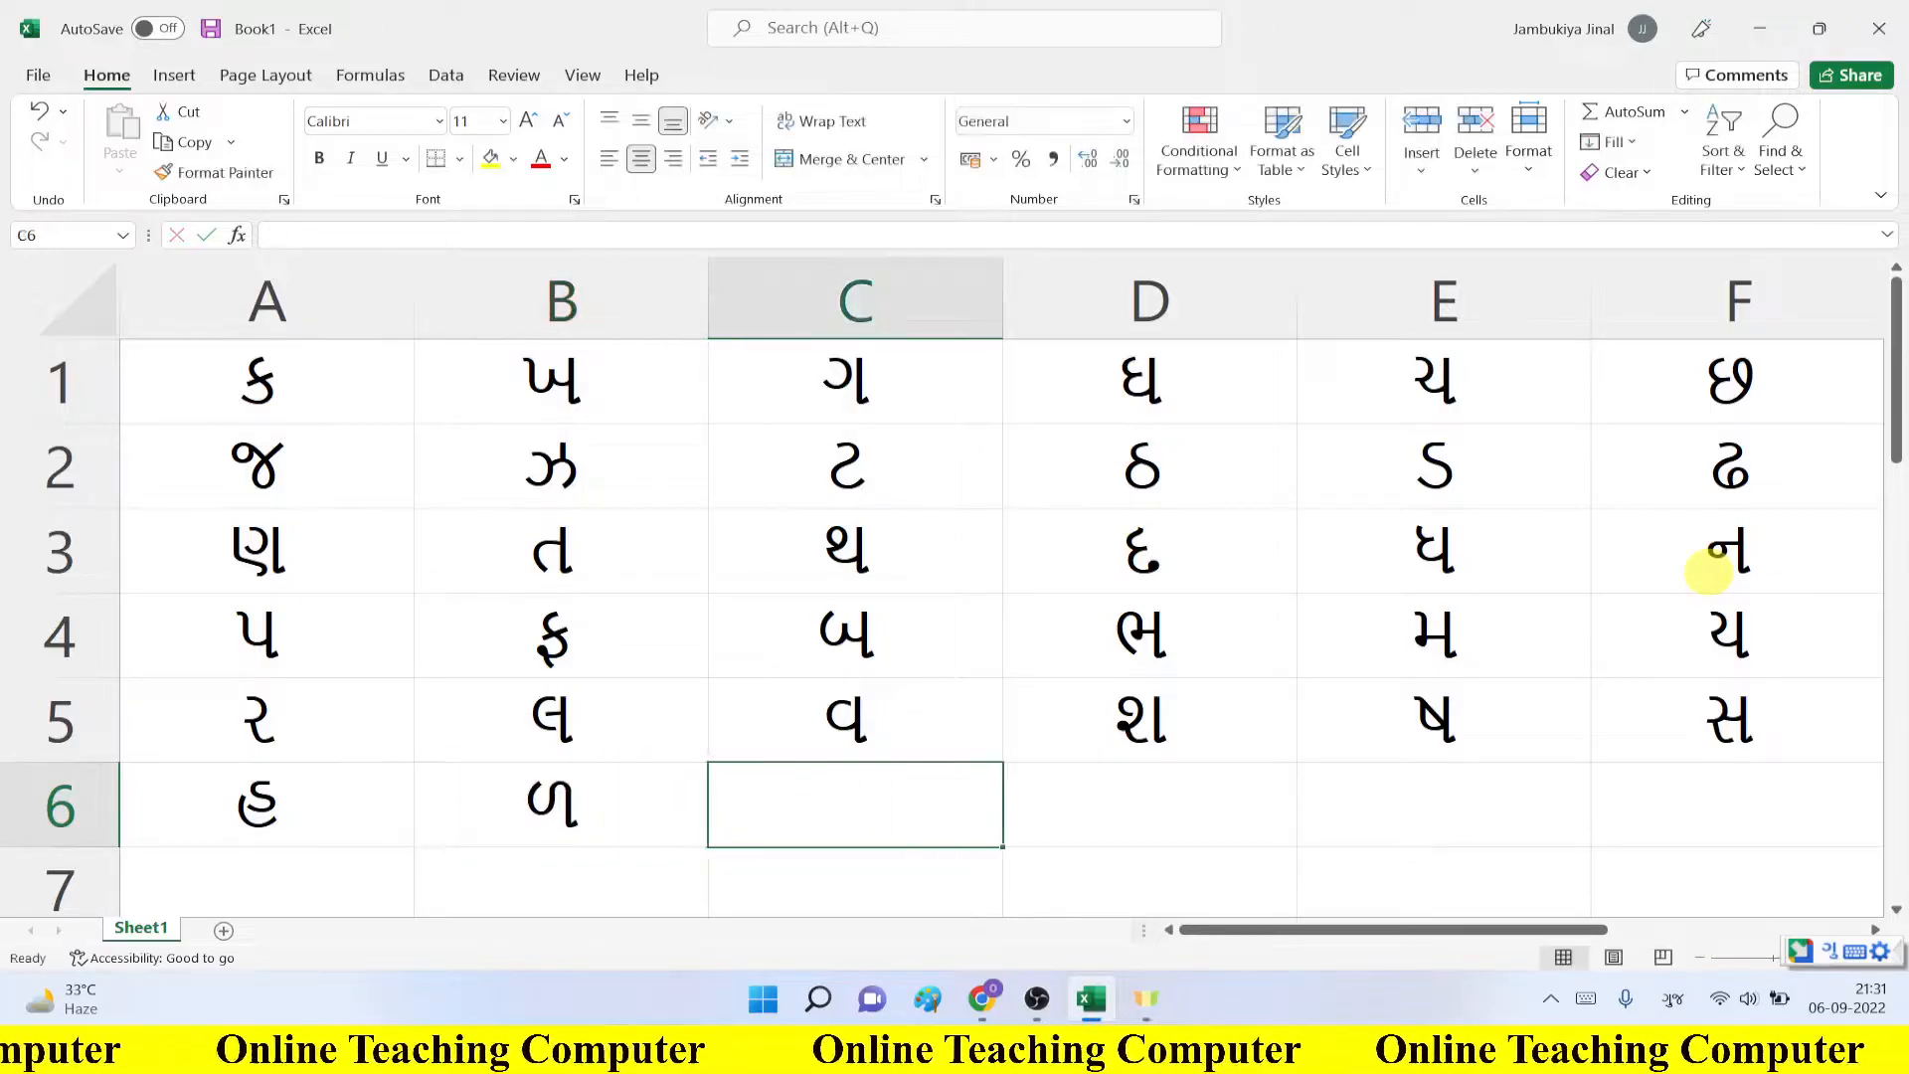
# Step: Enter the Gujarati letter ક્ષ in cell C6 and જ્ઞ in cell D6
pyautogui.write('kd')
pyautogui.press('BackSpace')
pyautogui.write('sh')
pyautogui.press('space')
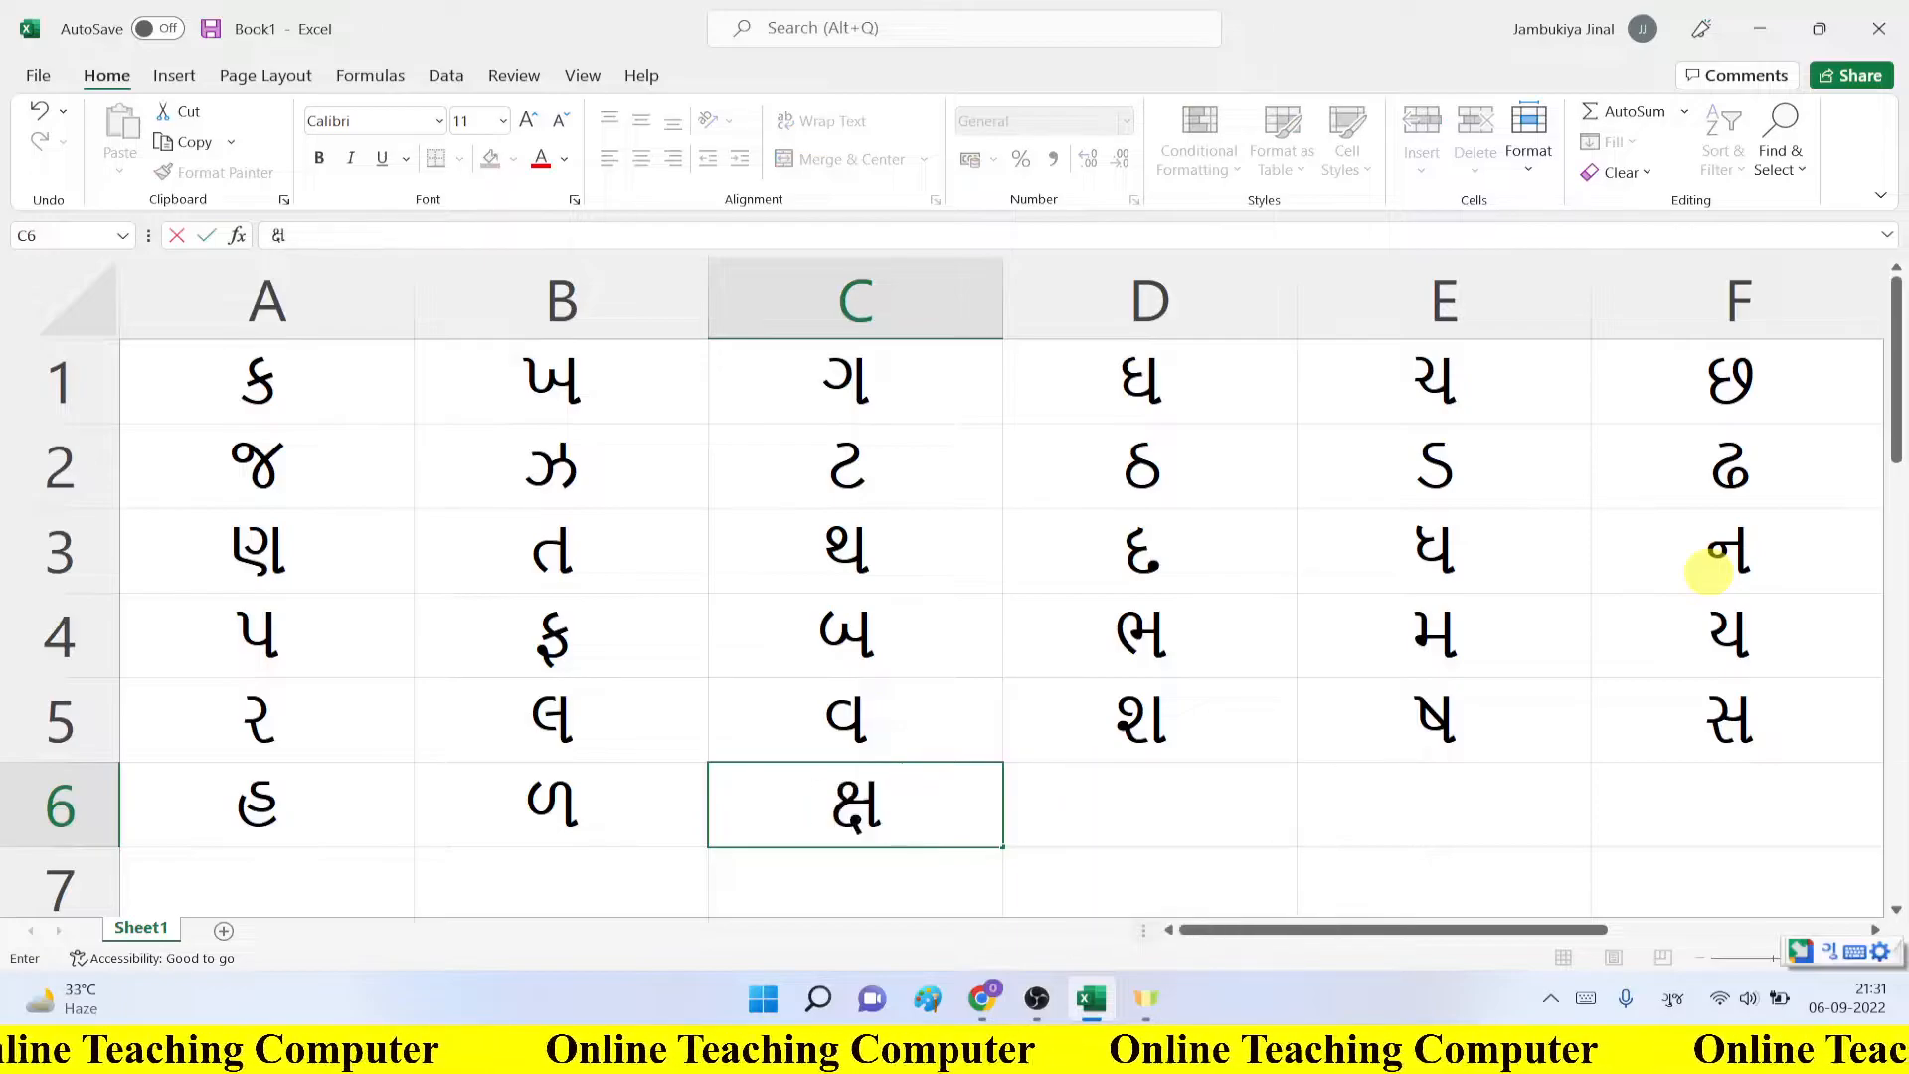
pyautogui.press('Tab')
pyautogui.write('gn')
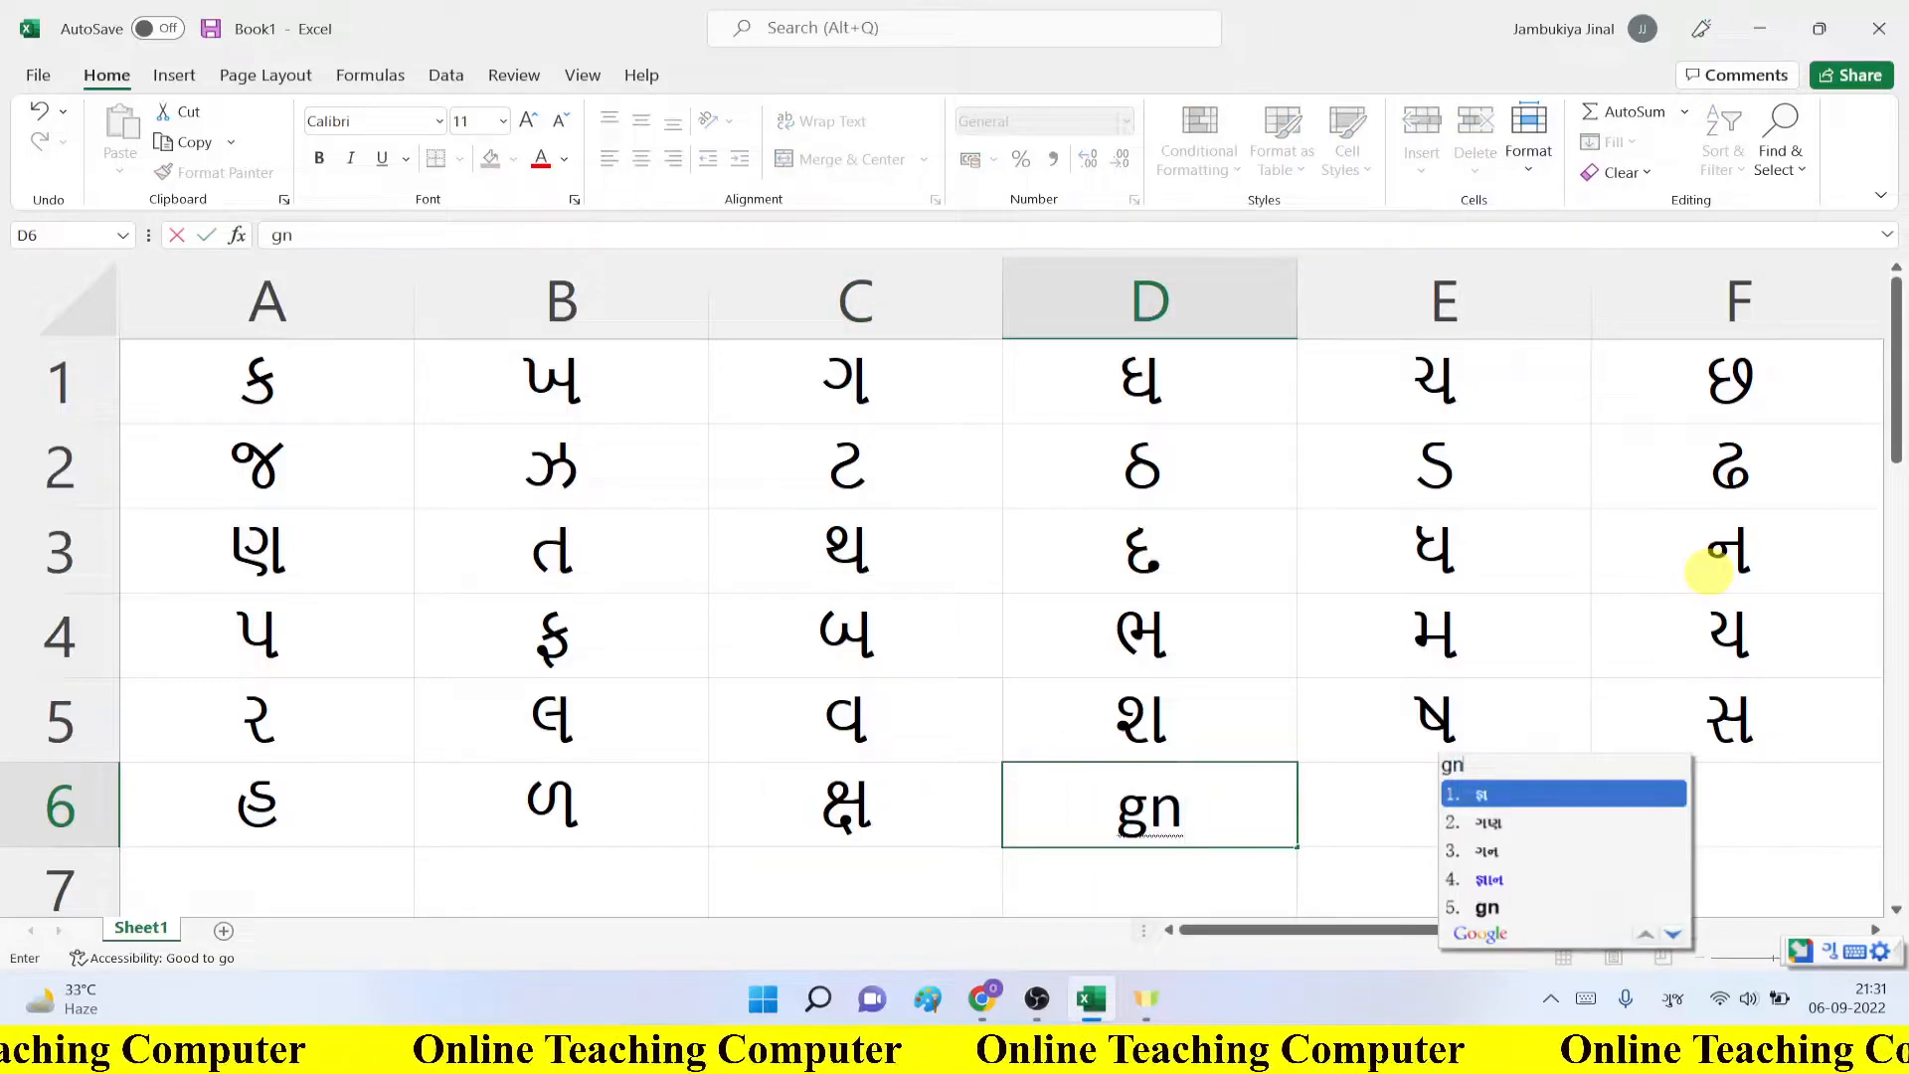
pyautogui.press('space')
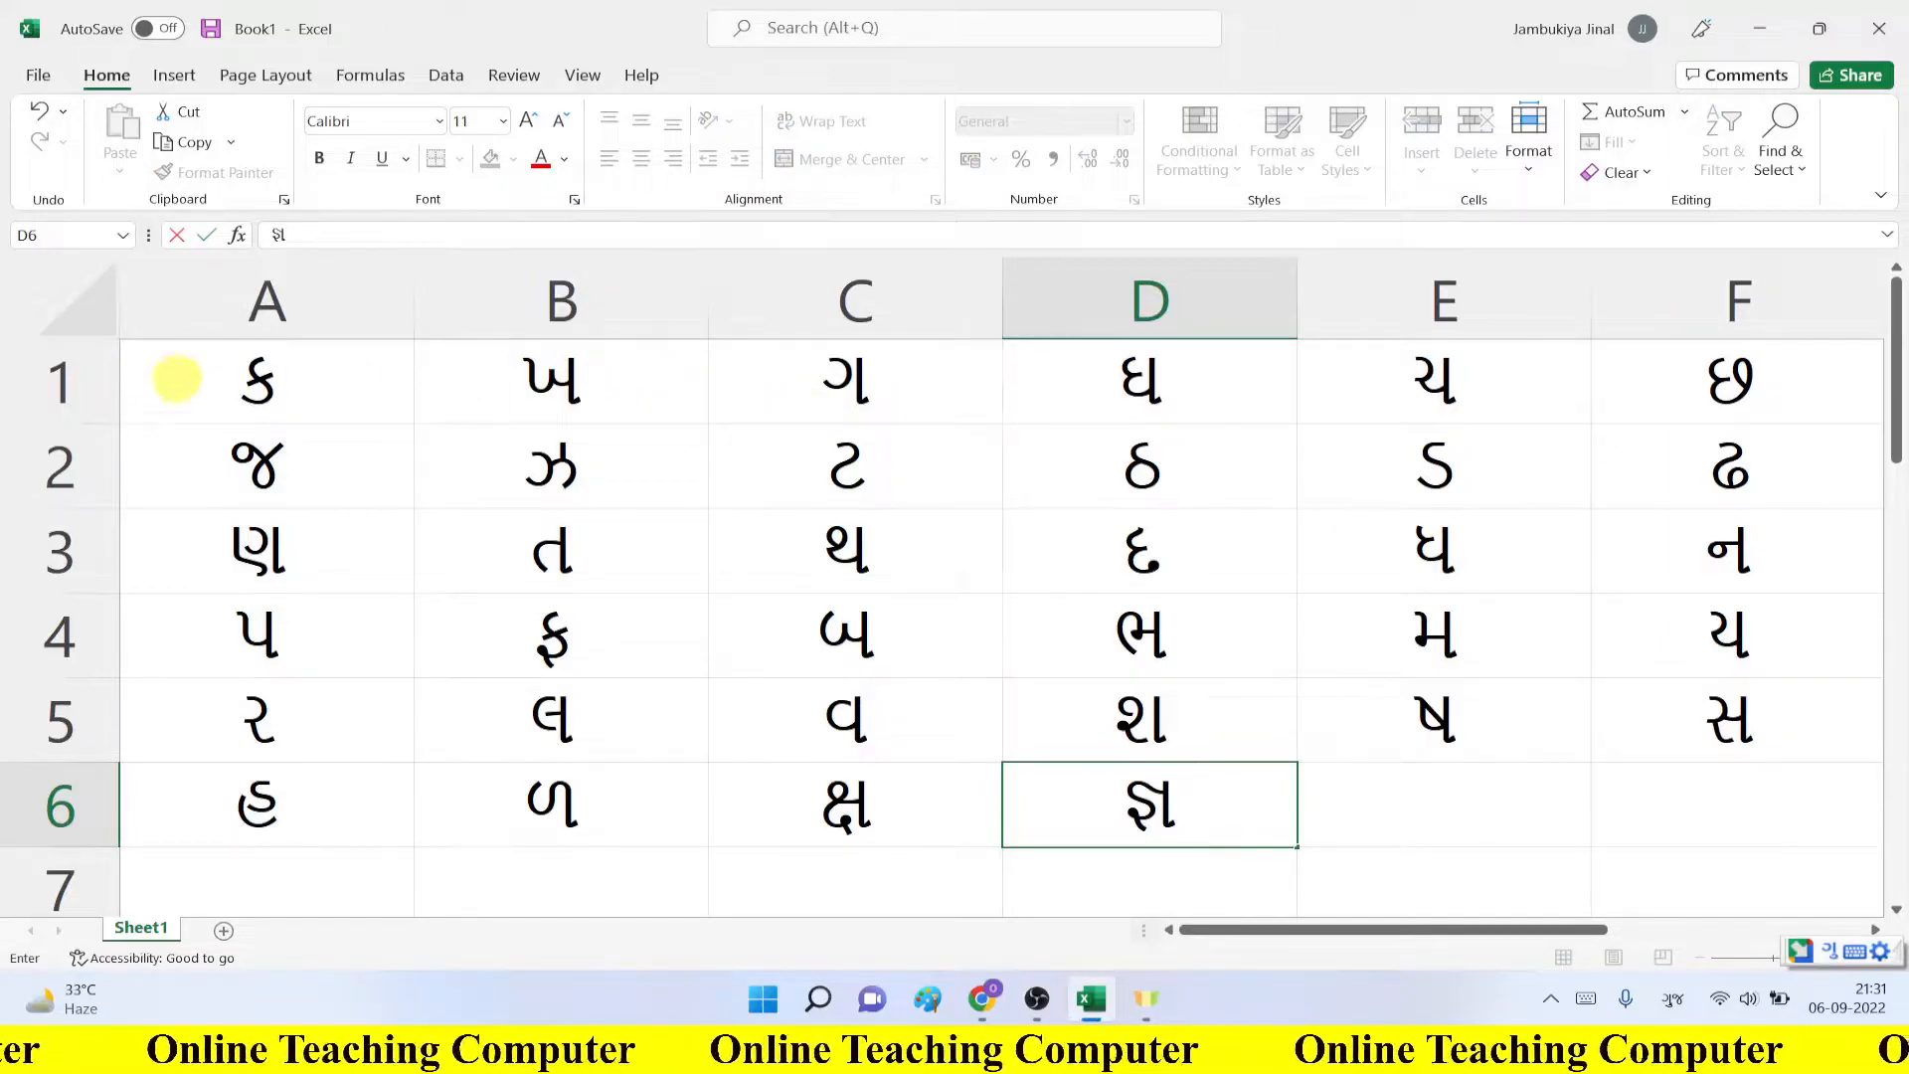
# Step: Insert an empty row above the first row of Gujarati letters
pyautogui.click(140, 394)
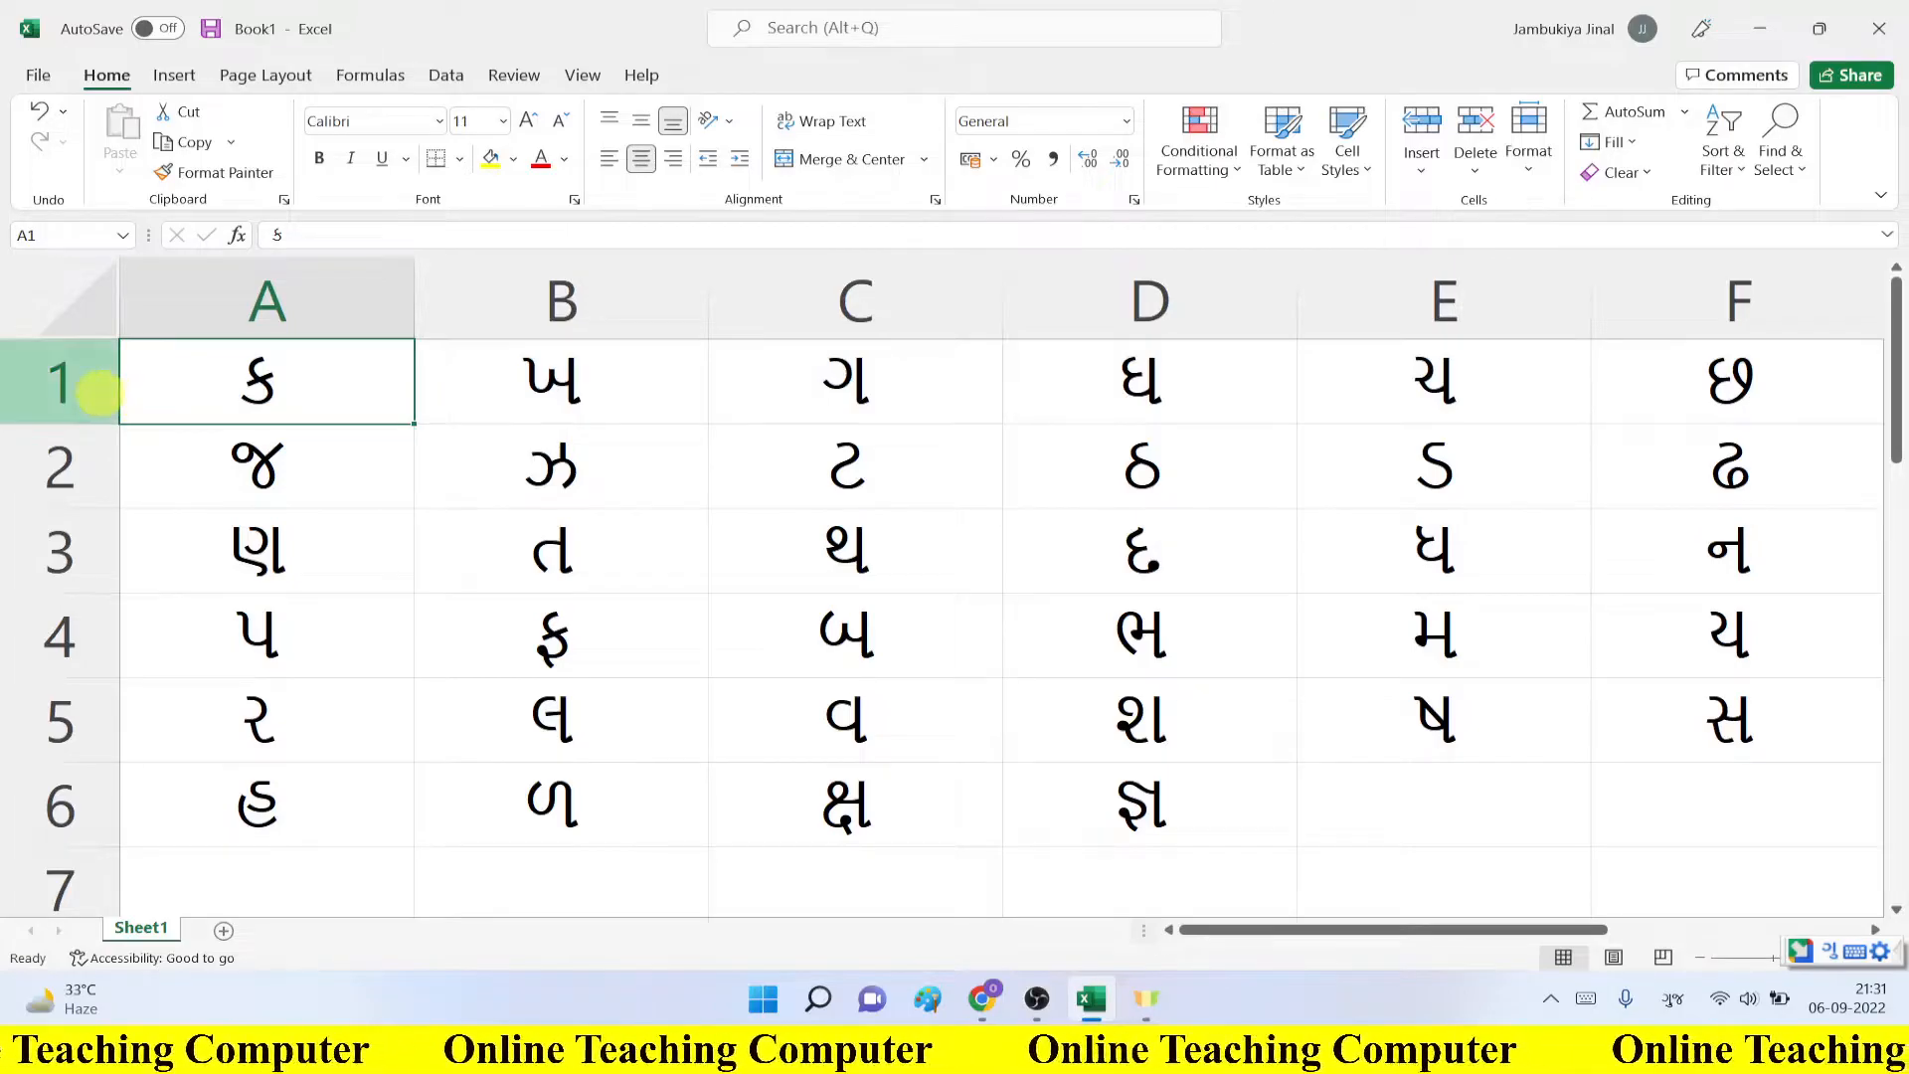
pyautogui.rightClick(96, 394)
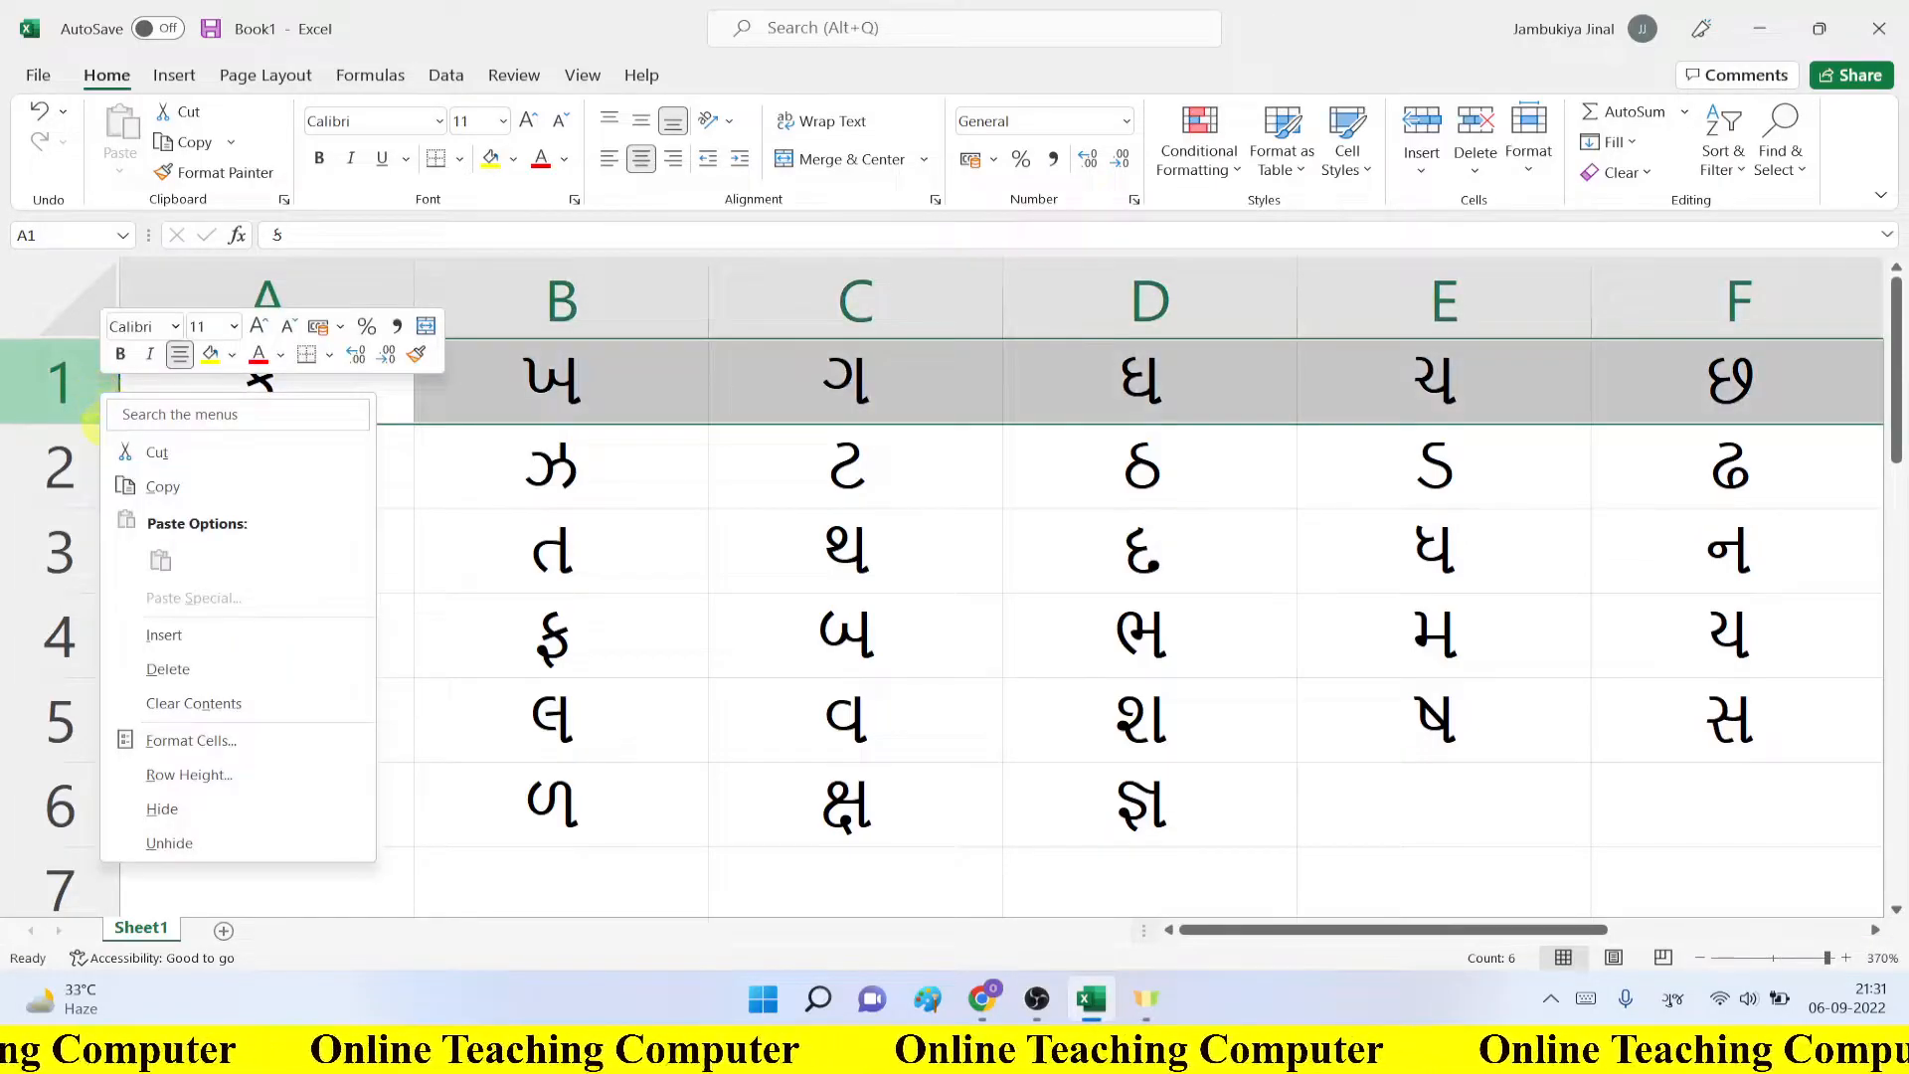
pyautogui.click(187, 642)
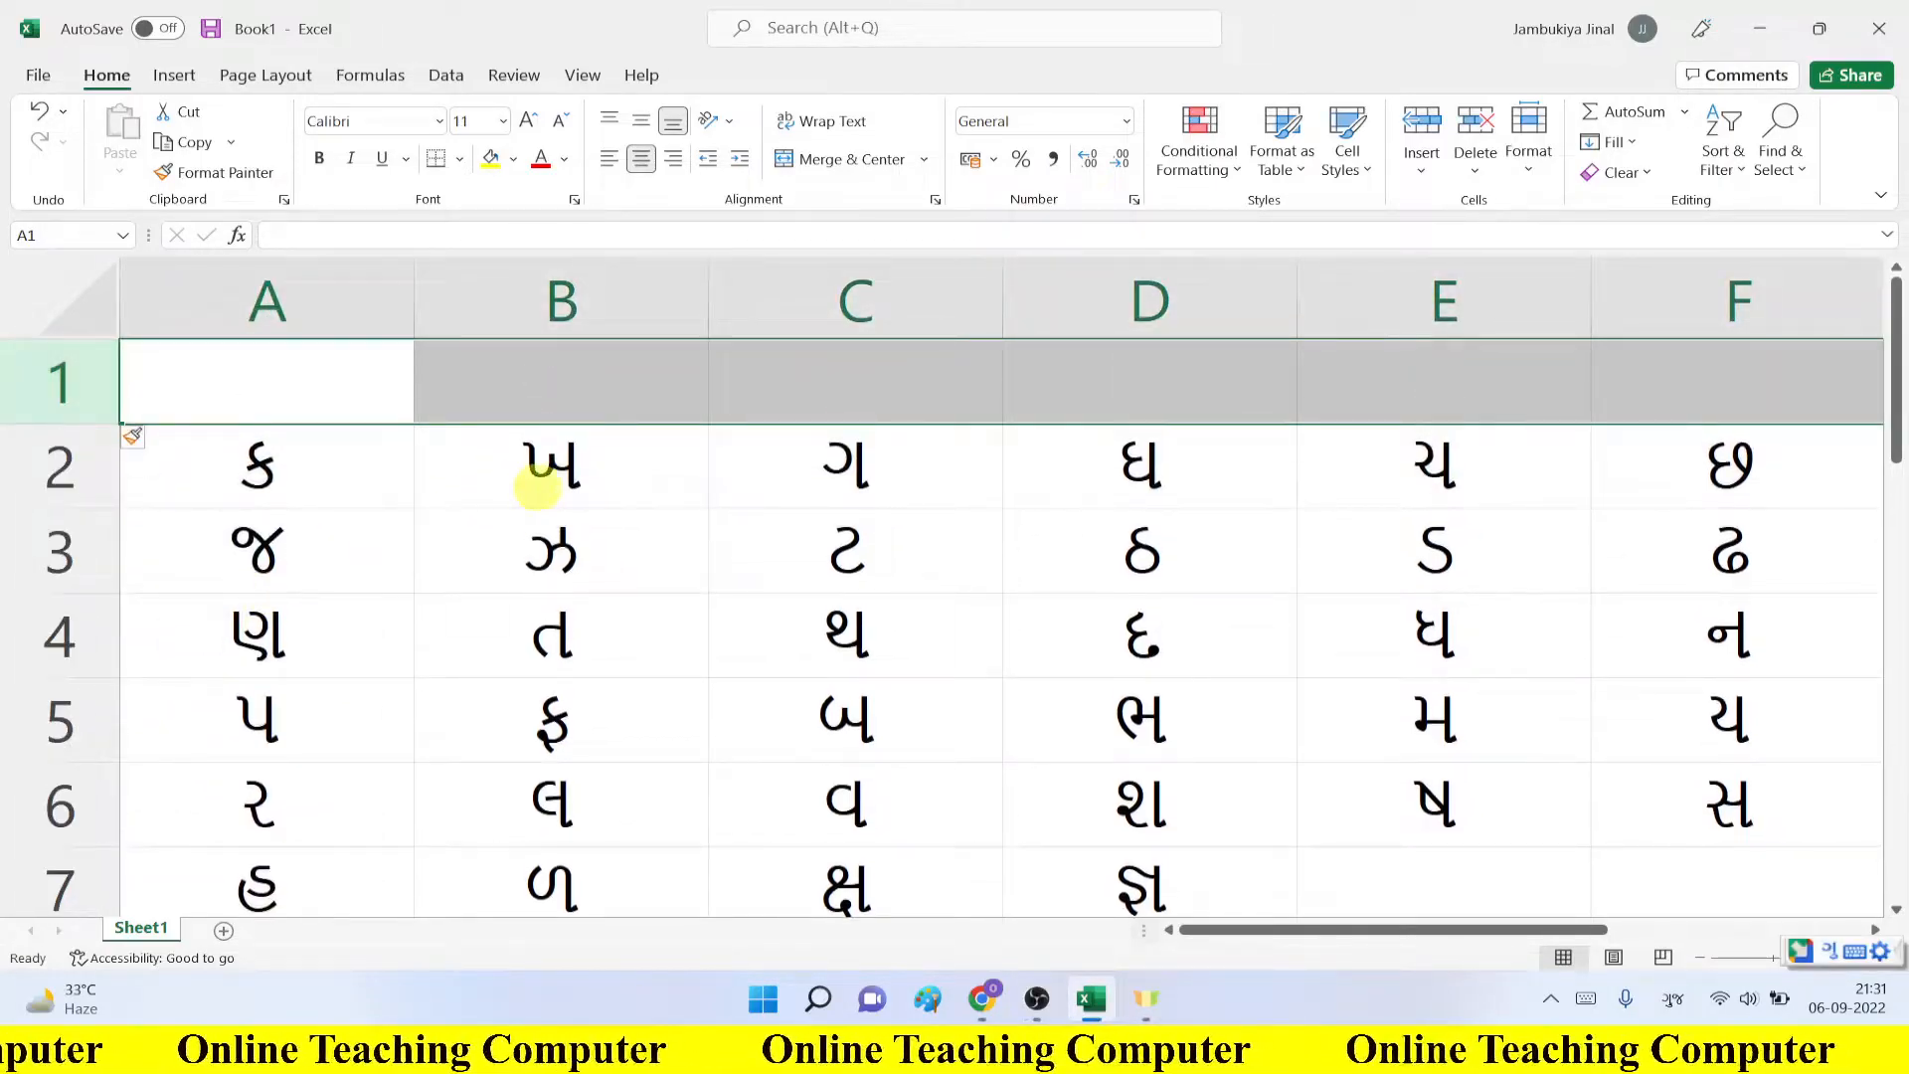
# Step: Merge and center cells A1 to F1 into one title cell
pyautogui.moveTo(1627, 413); pyautogui.dragTo(411, 372)
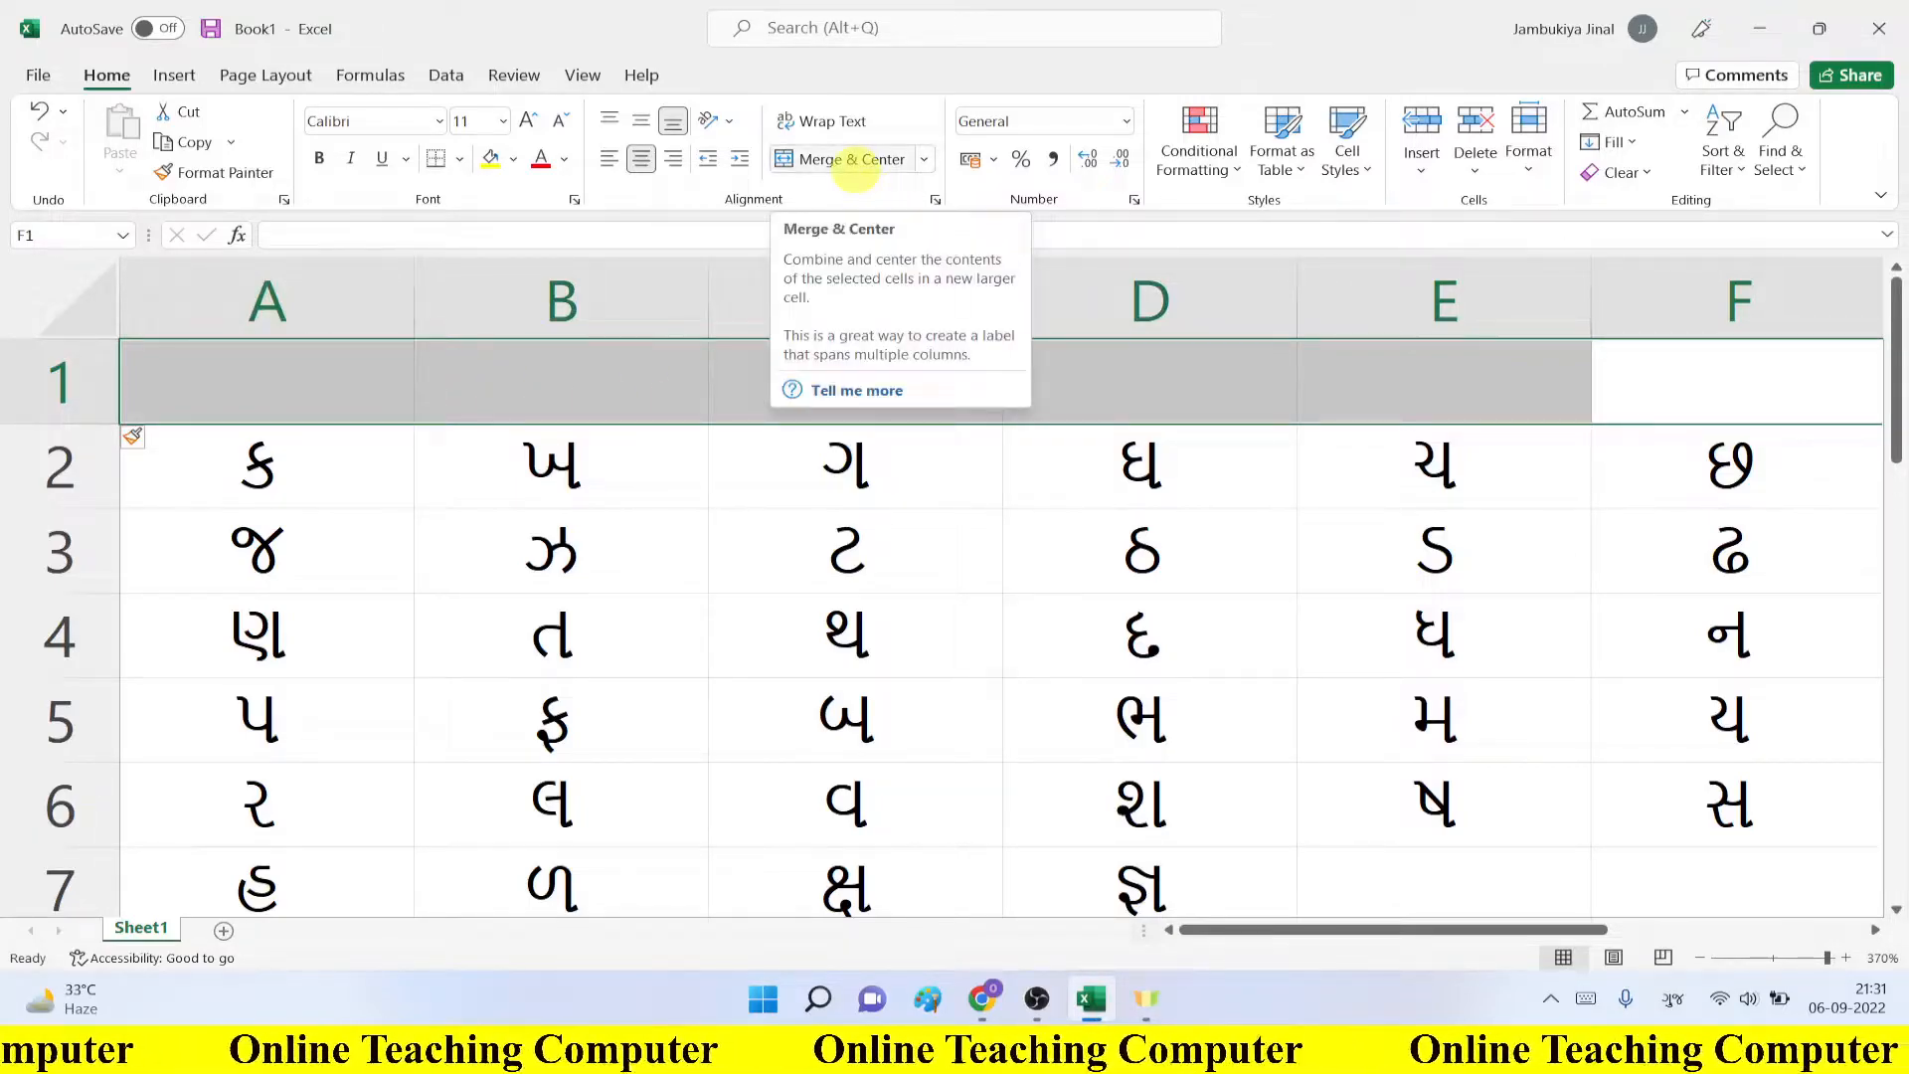
pyautogui.click(852, 159)
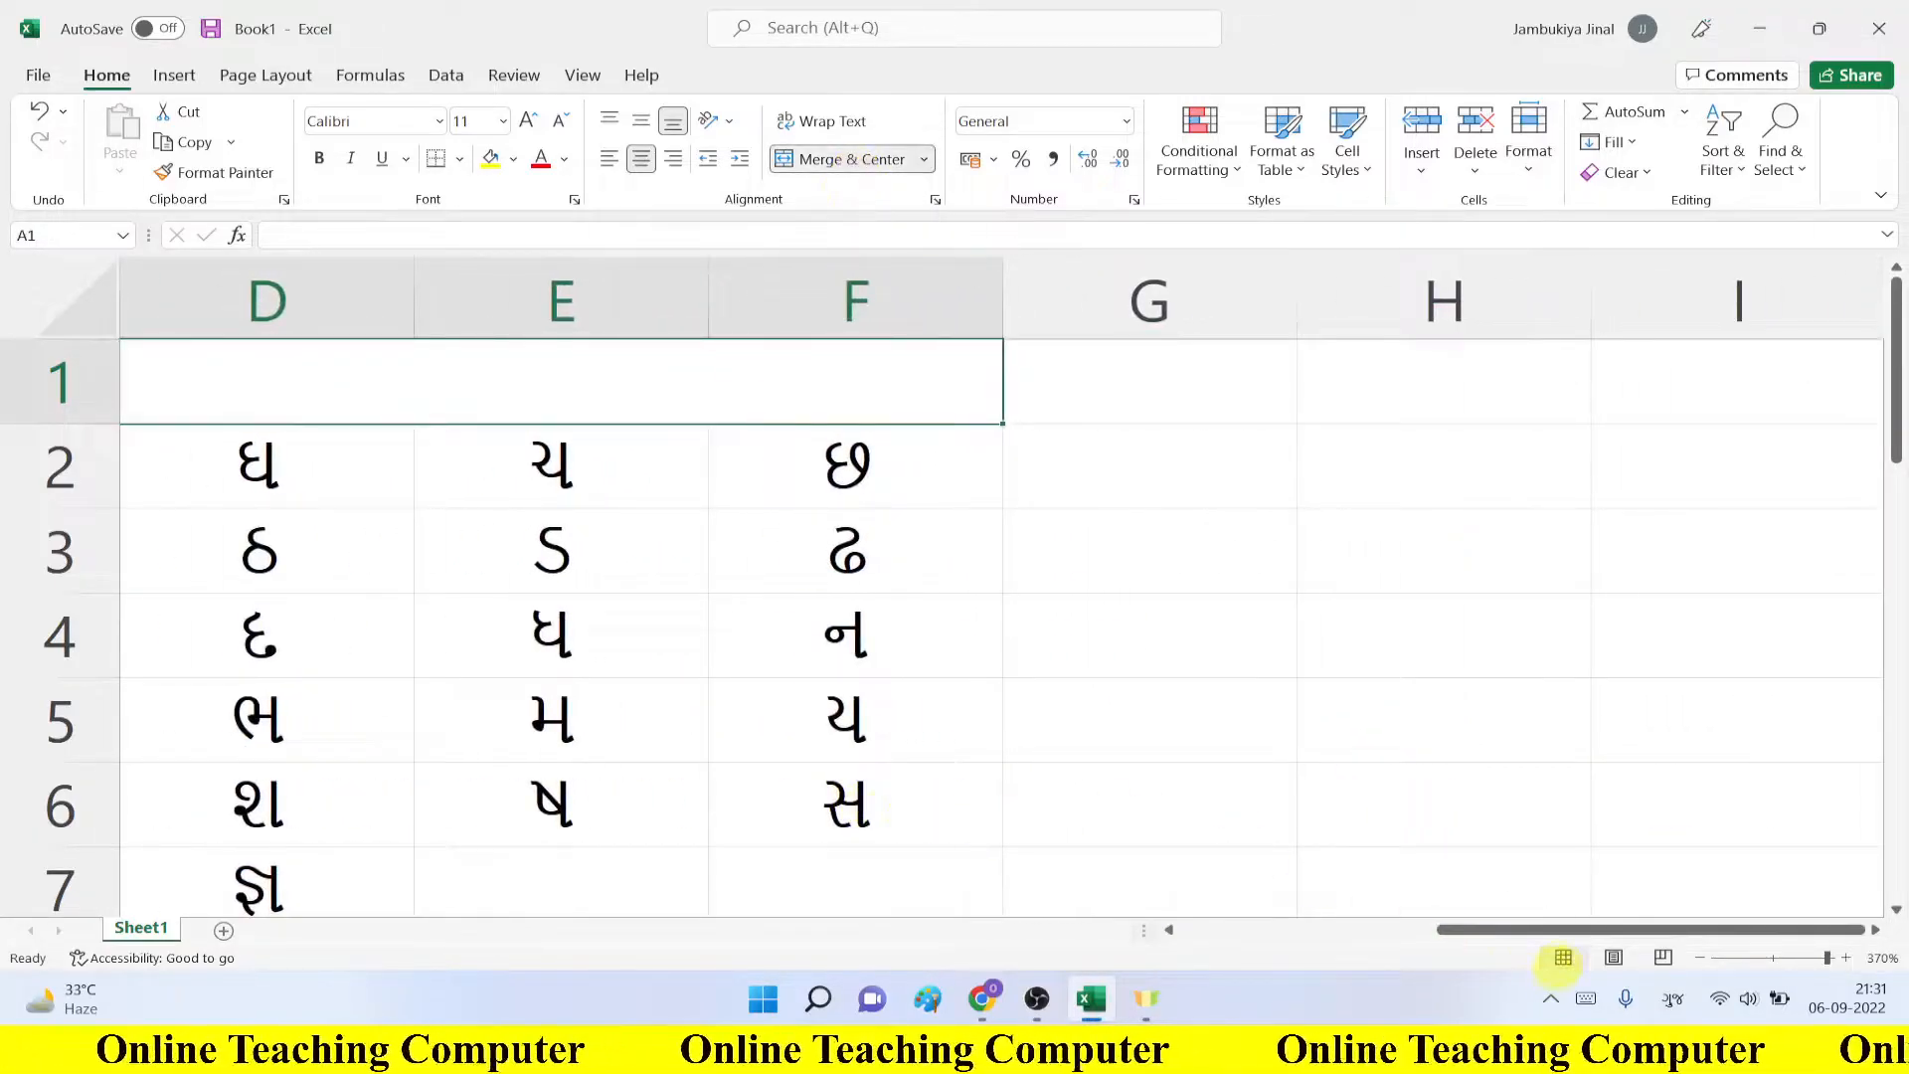
pyautogui.moveTo(1571, 929); pyautogui.dragTo(1236, 929)
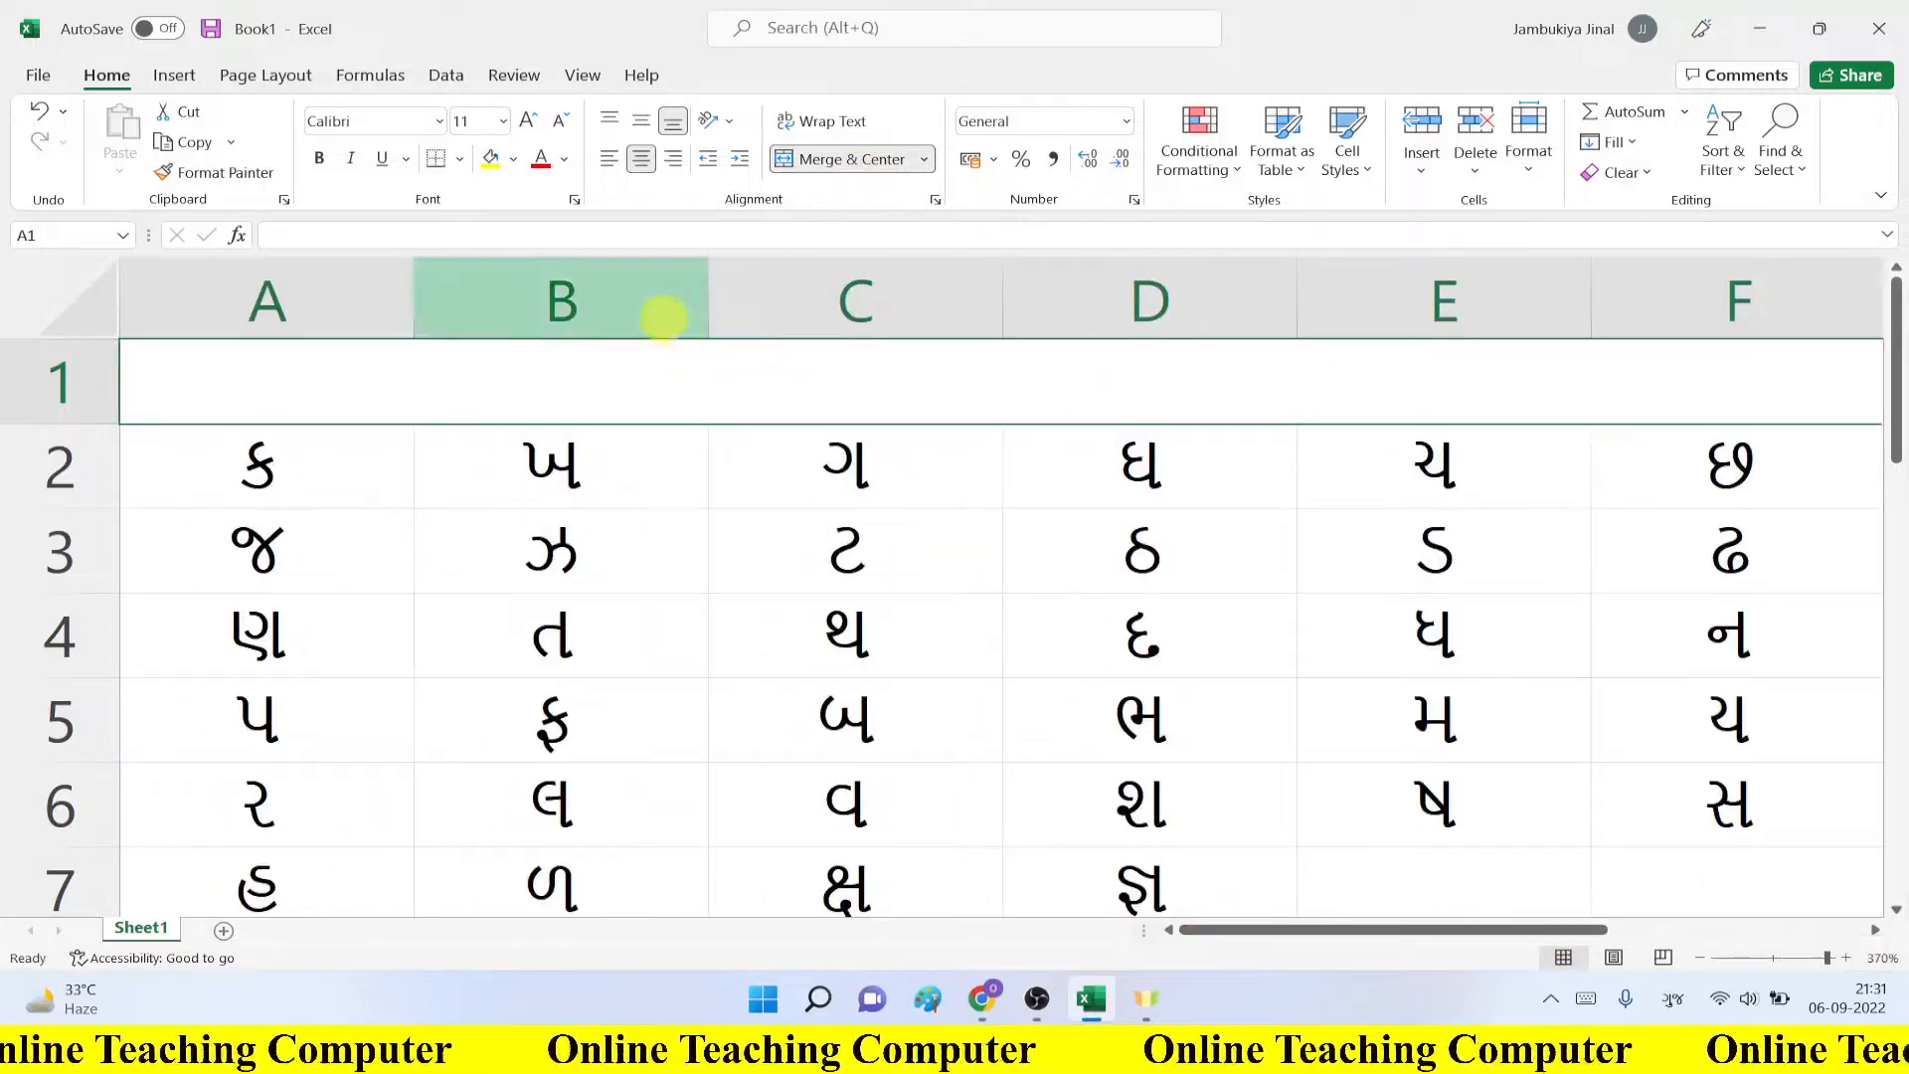
# Step: Set the merged title cell's font colour to Dark Blue and enter the Gujarati word કક્કો in it
pyautogui.click(564, 159)
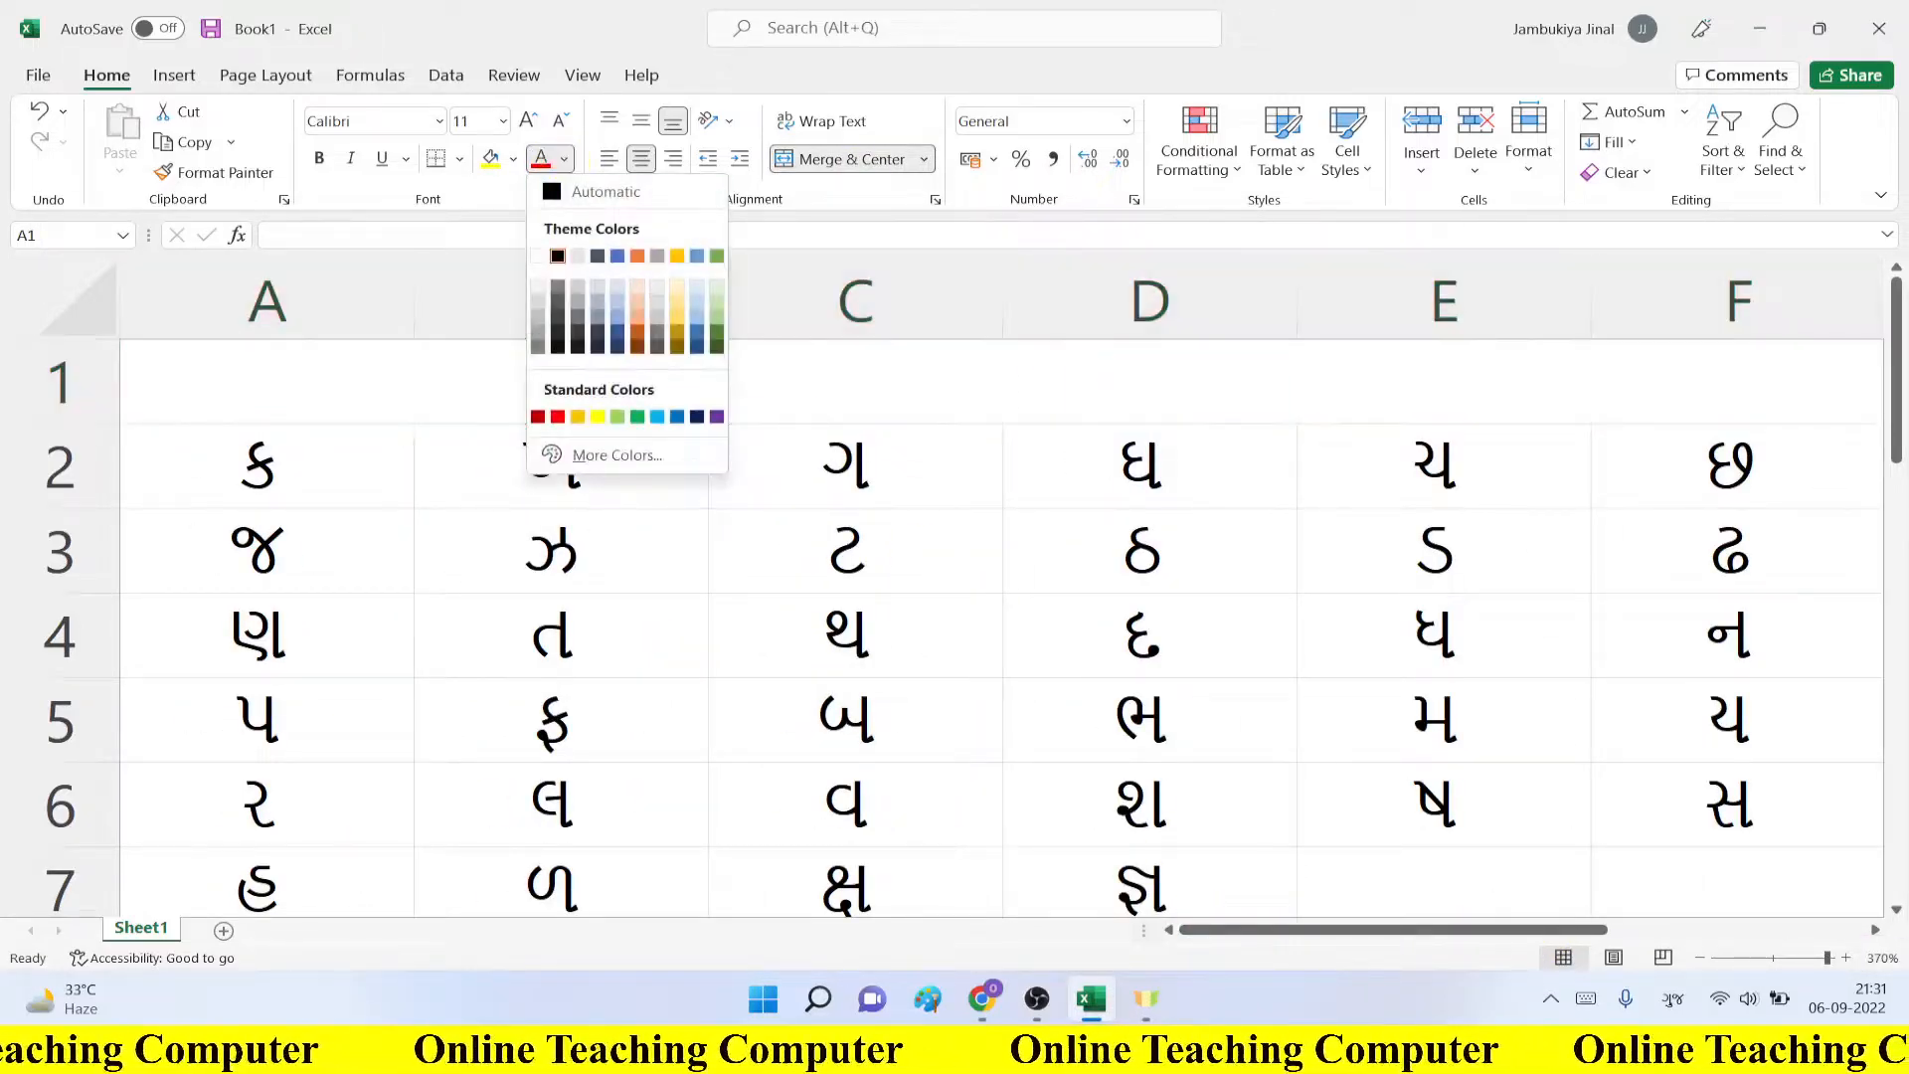
pyautogui.click(696, 416)
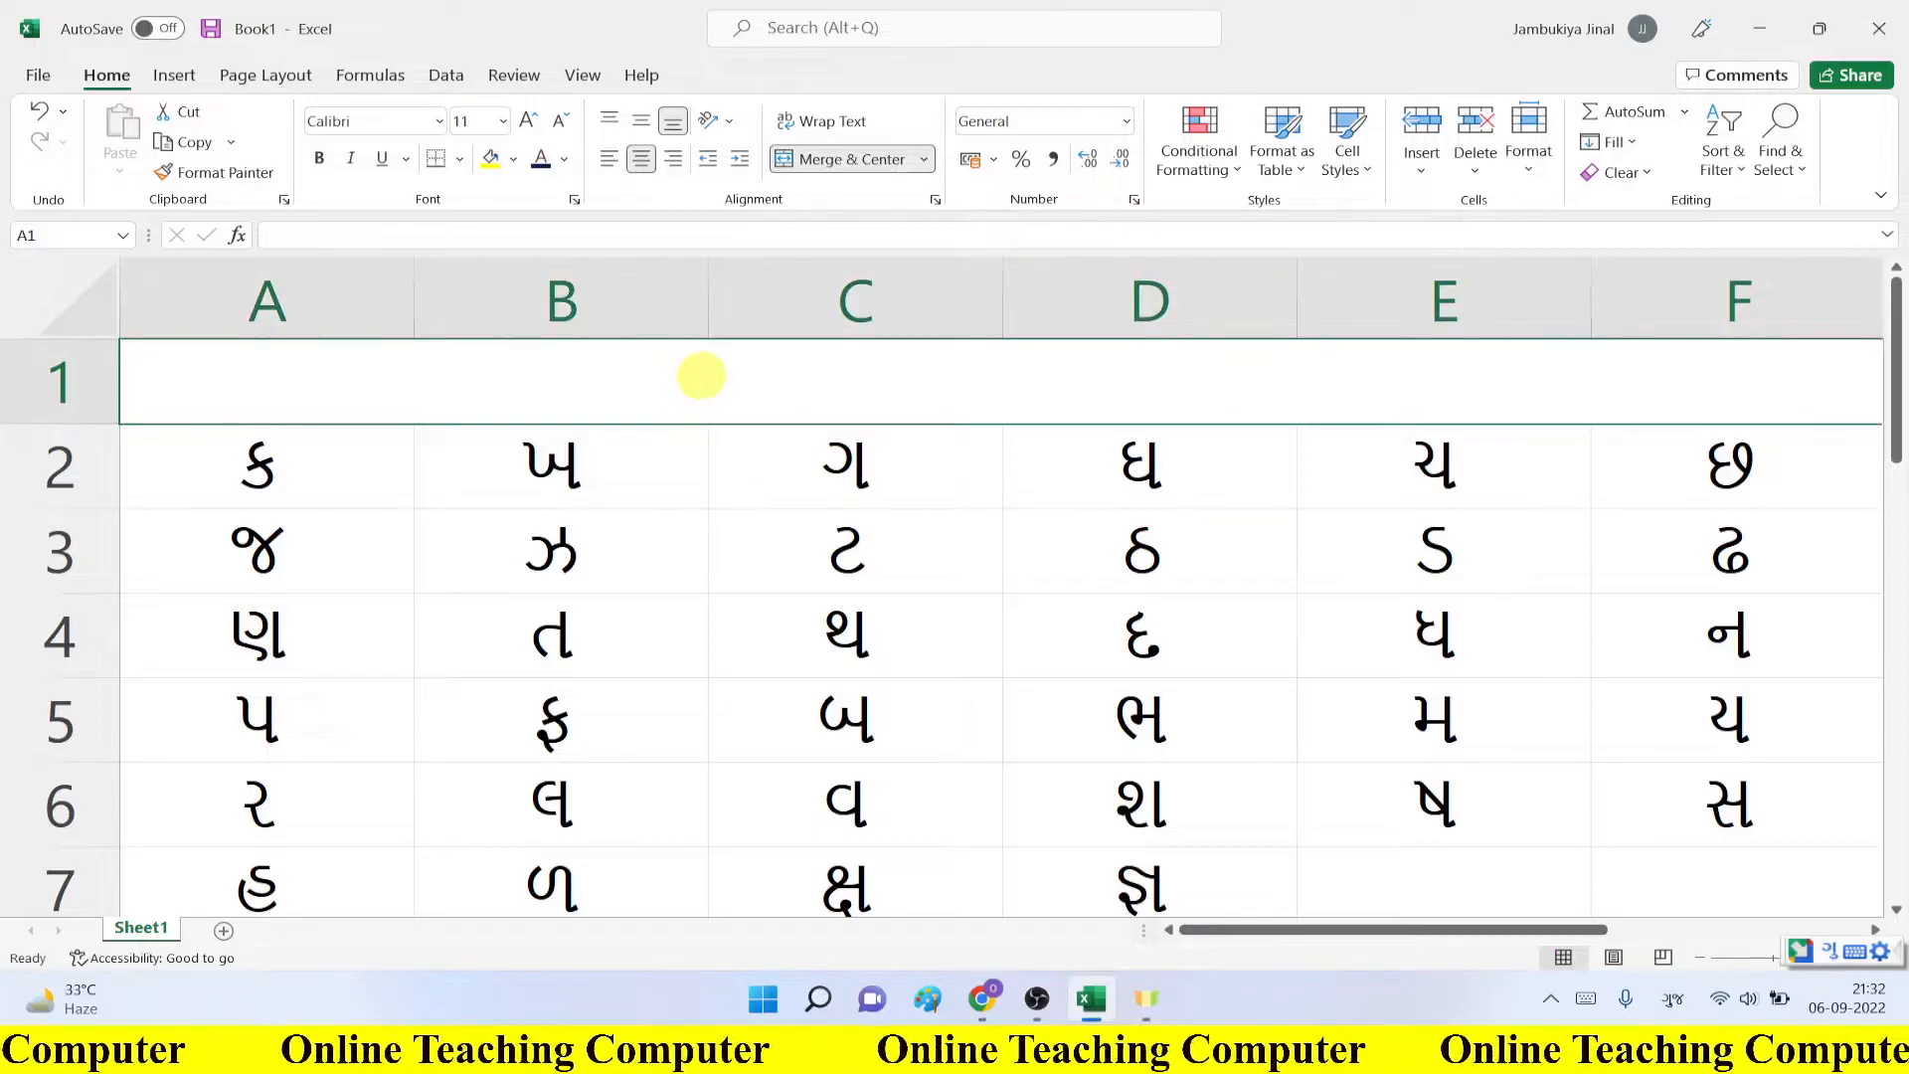
pyautogui.click(702, 376)
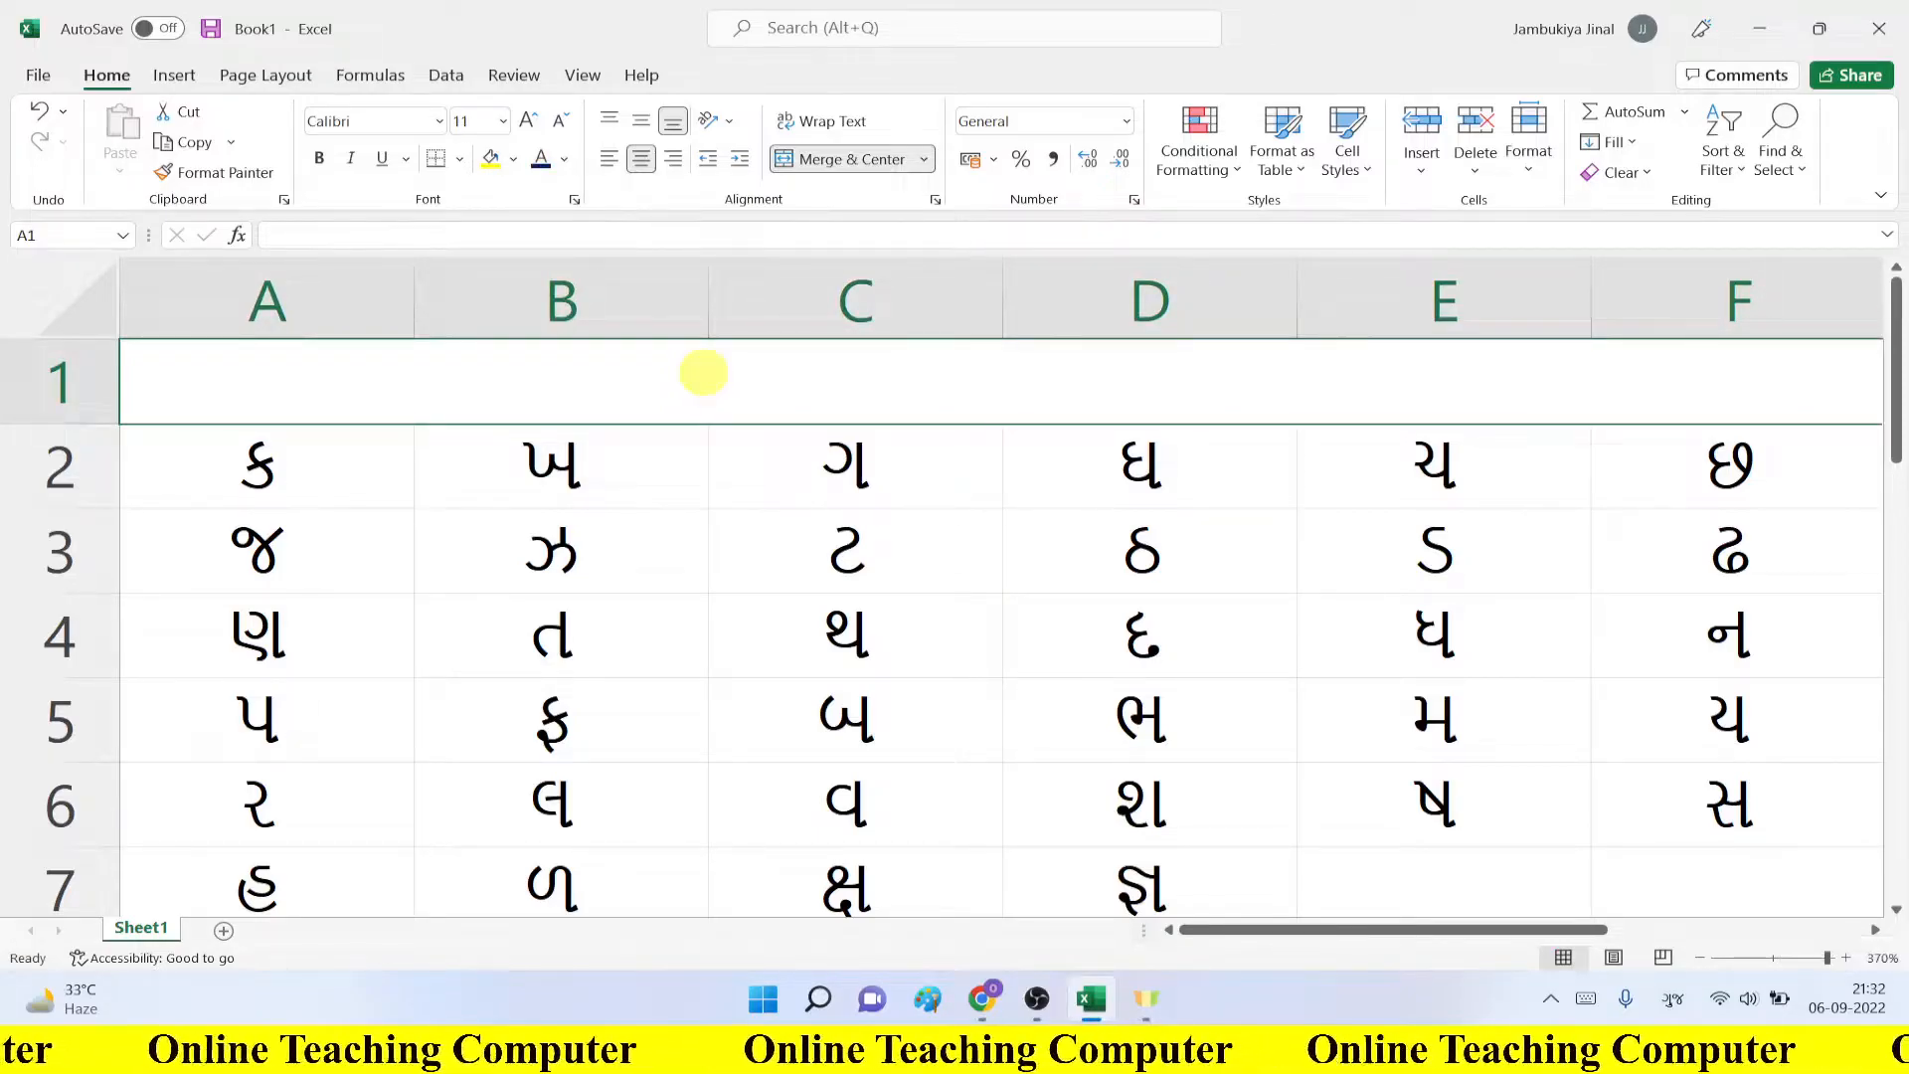
pyautogui.write('kakko')
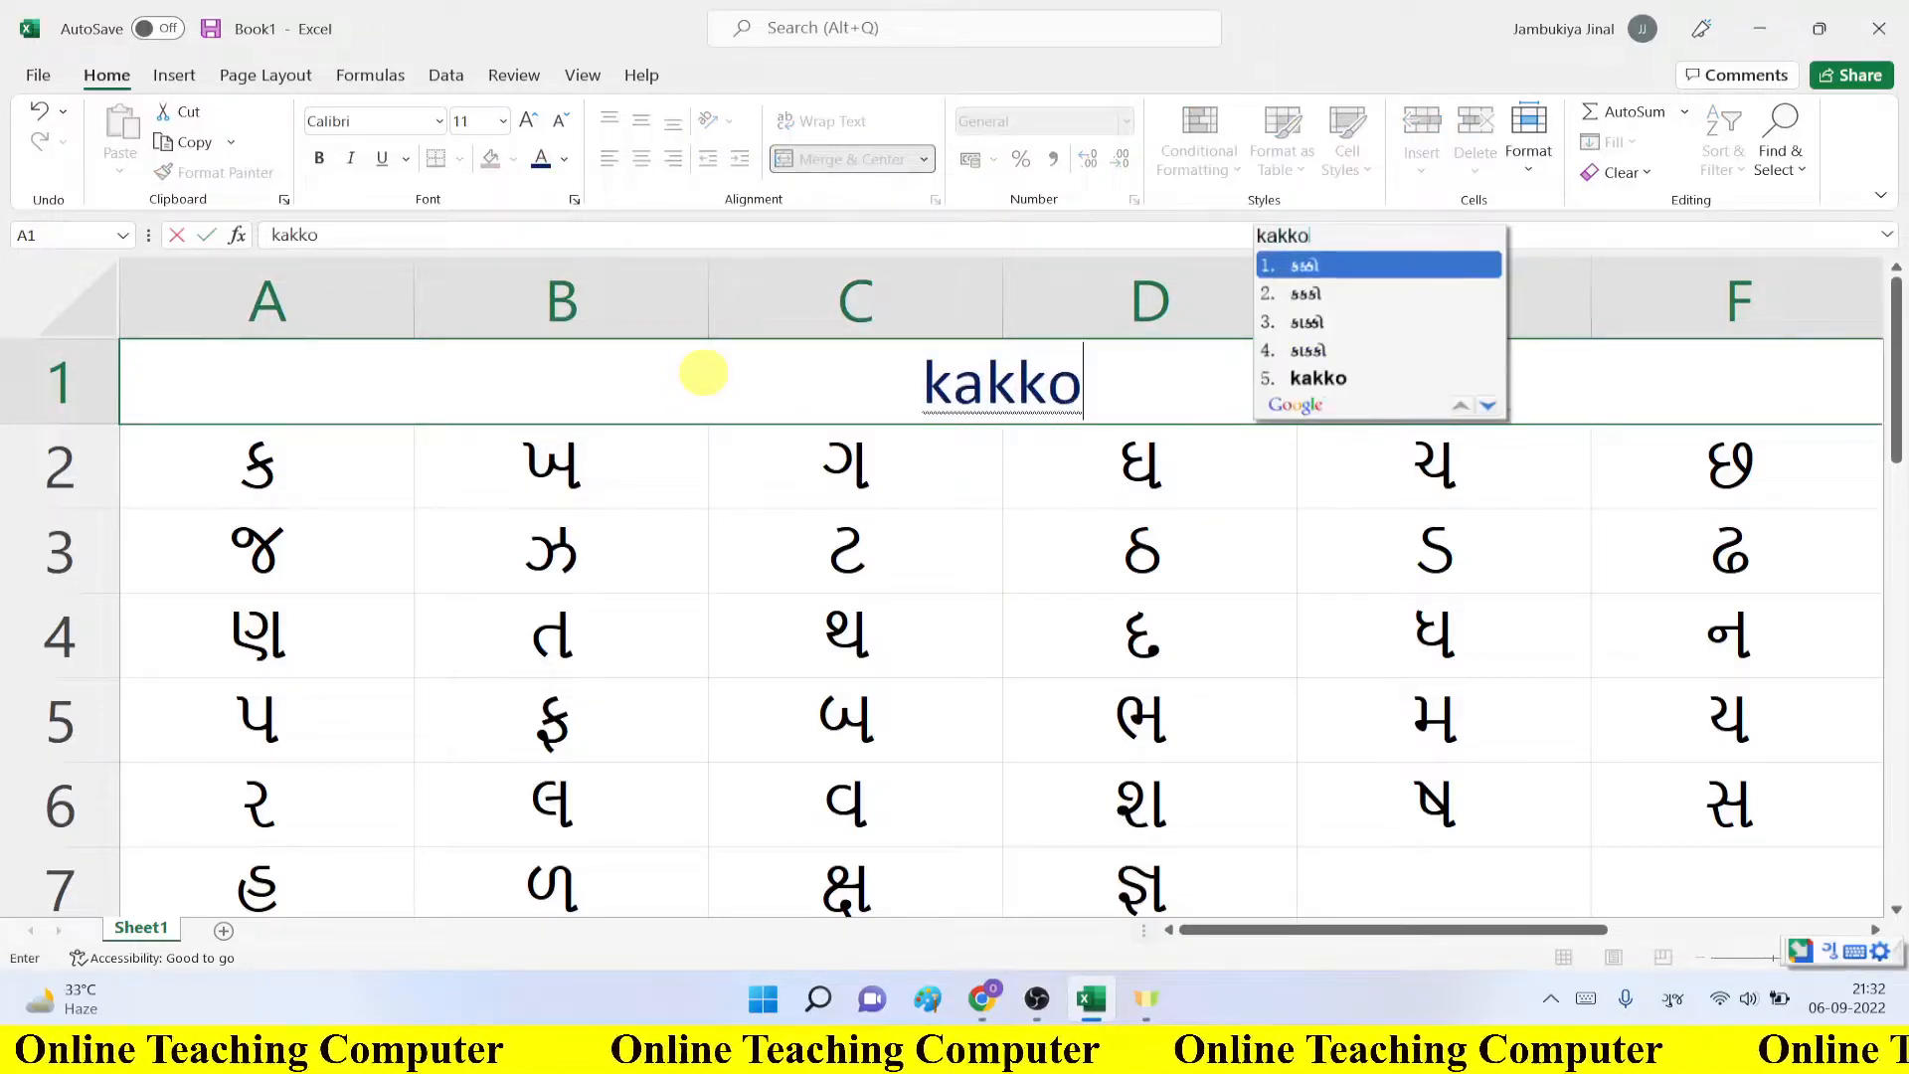
pyautogui.press('space')
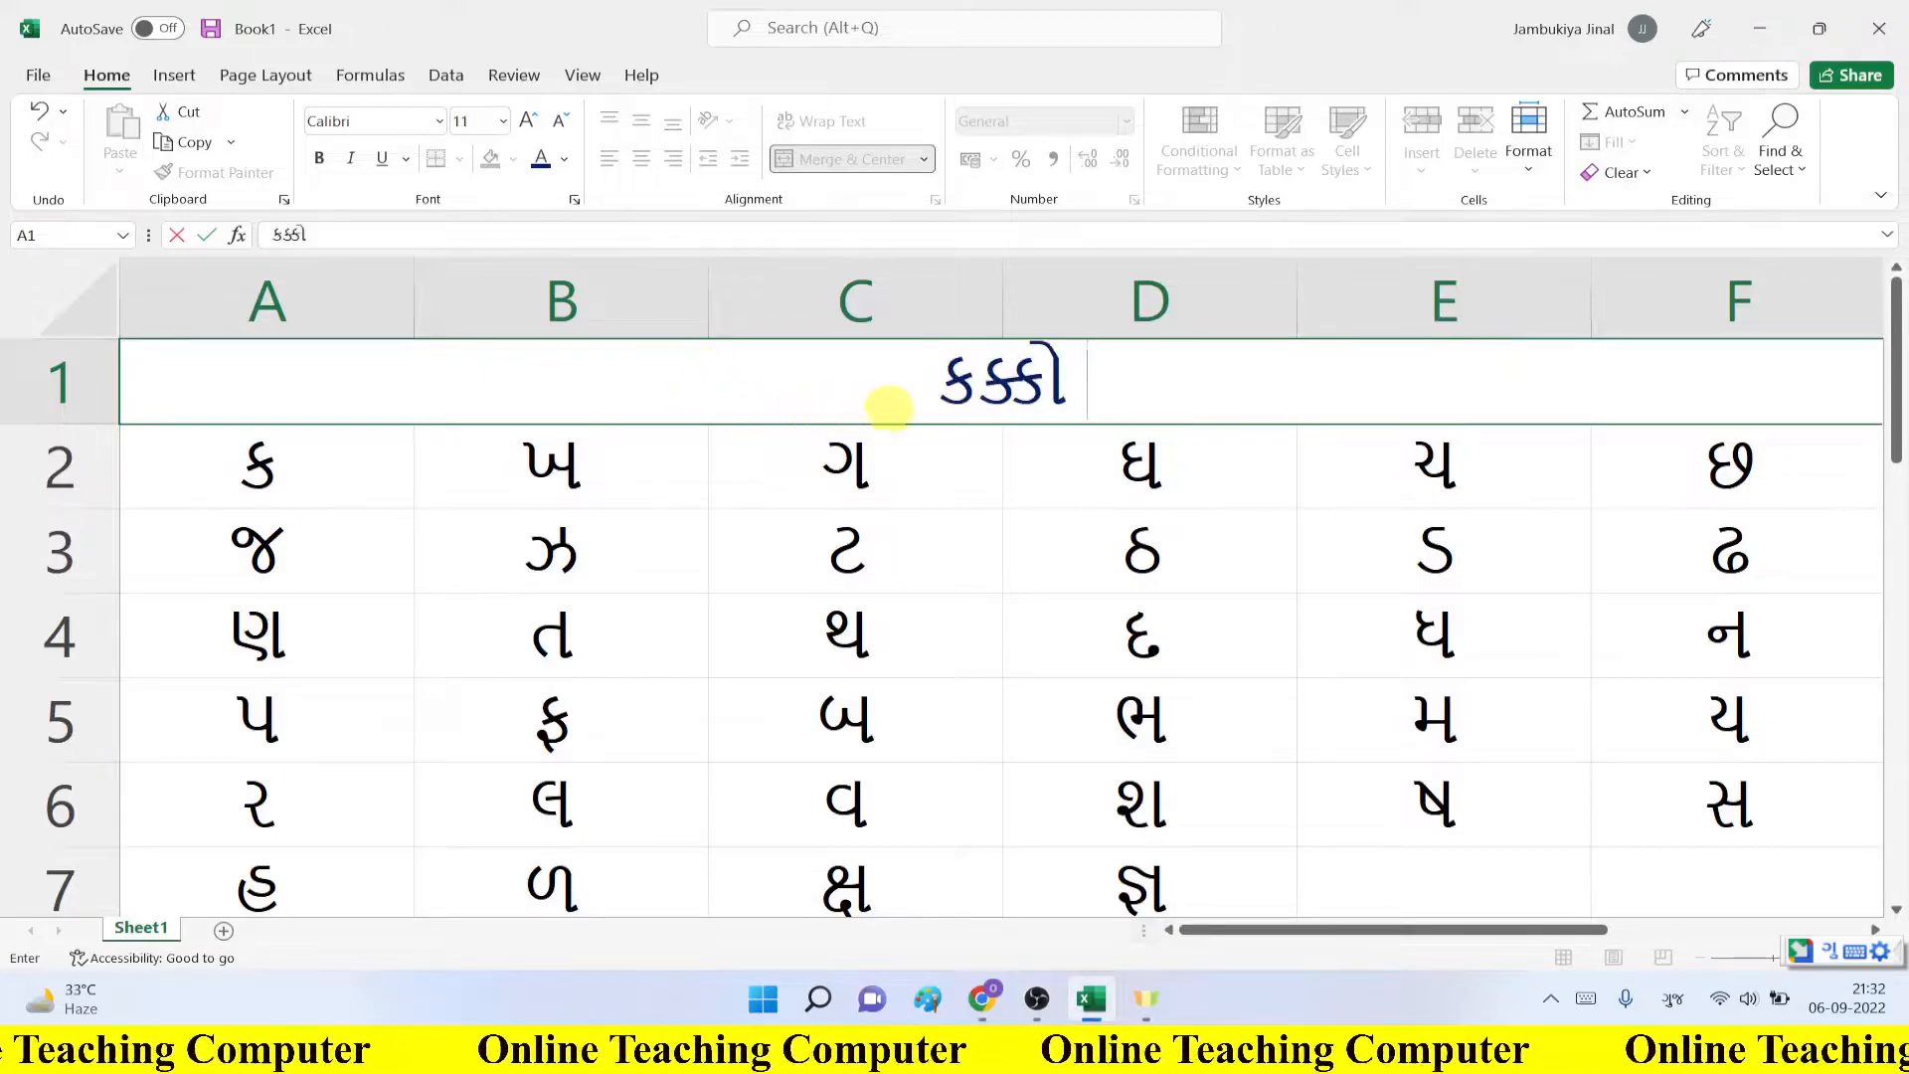
pyautogui.click(943, 391)
pyautogui.write('gujarati')
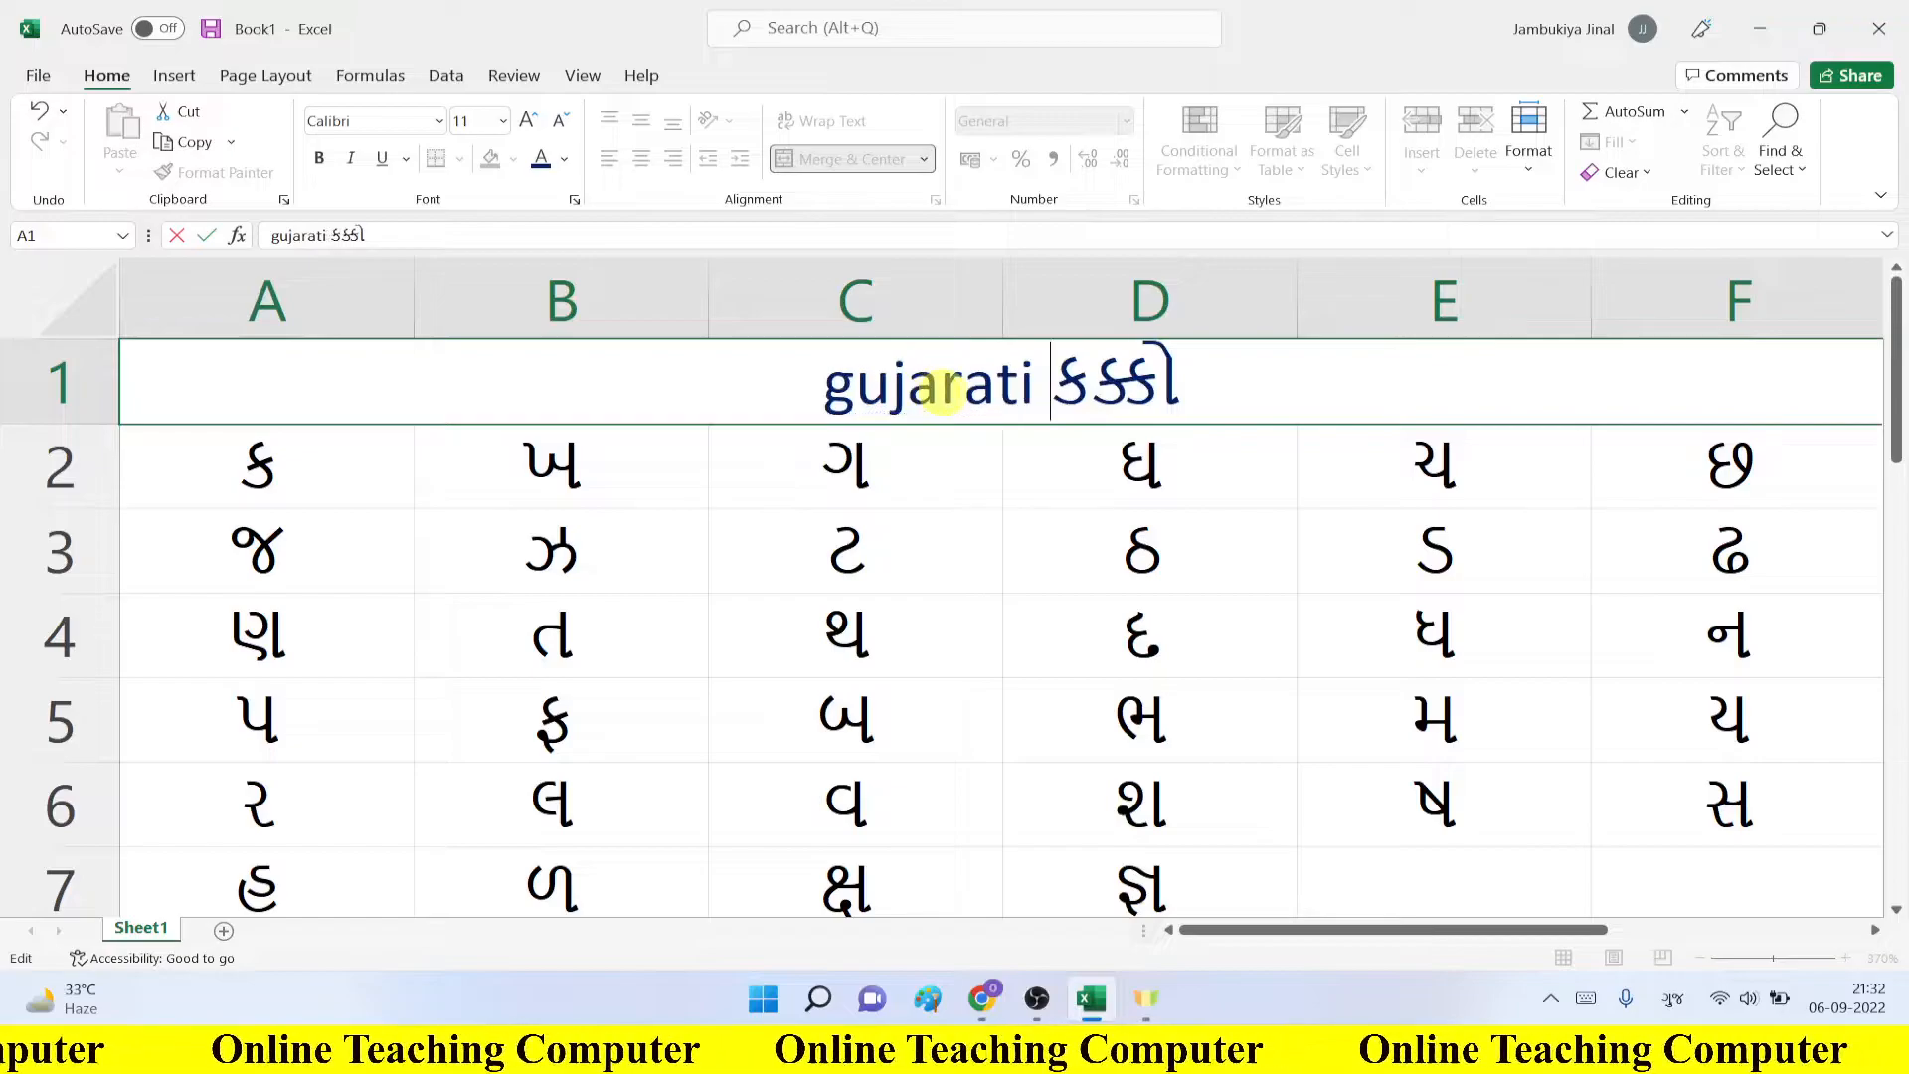
pyautogui.press('BackSpace')
pyautogui.press('BackSpace')
pyautogui.press('BackSpace')
pyautogui.press('BackSpace')
pyautogui.press('BackSpace')
pyautogui.press('BackSpace')
pyautogui.press('BackSpace')
pyautogui.press('BackSpace')
pyautogui.press('BackSpace')
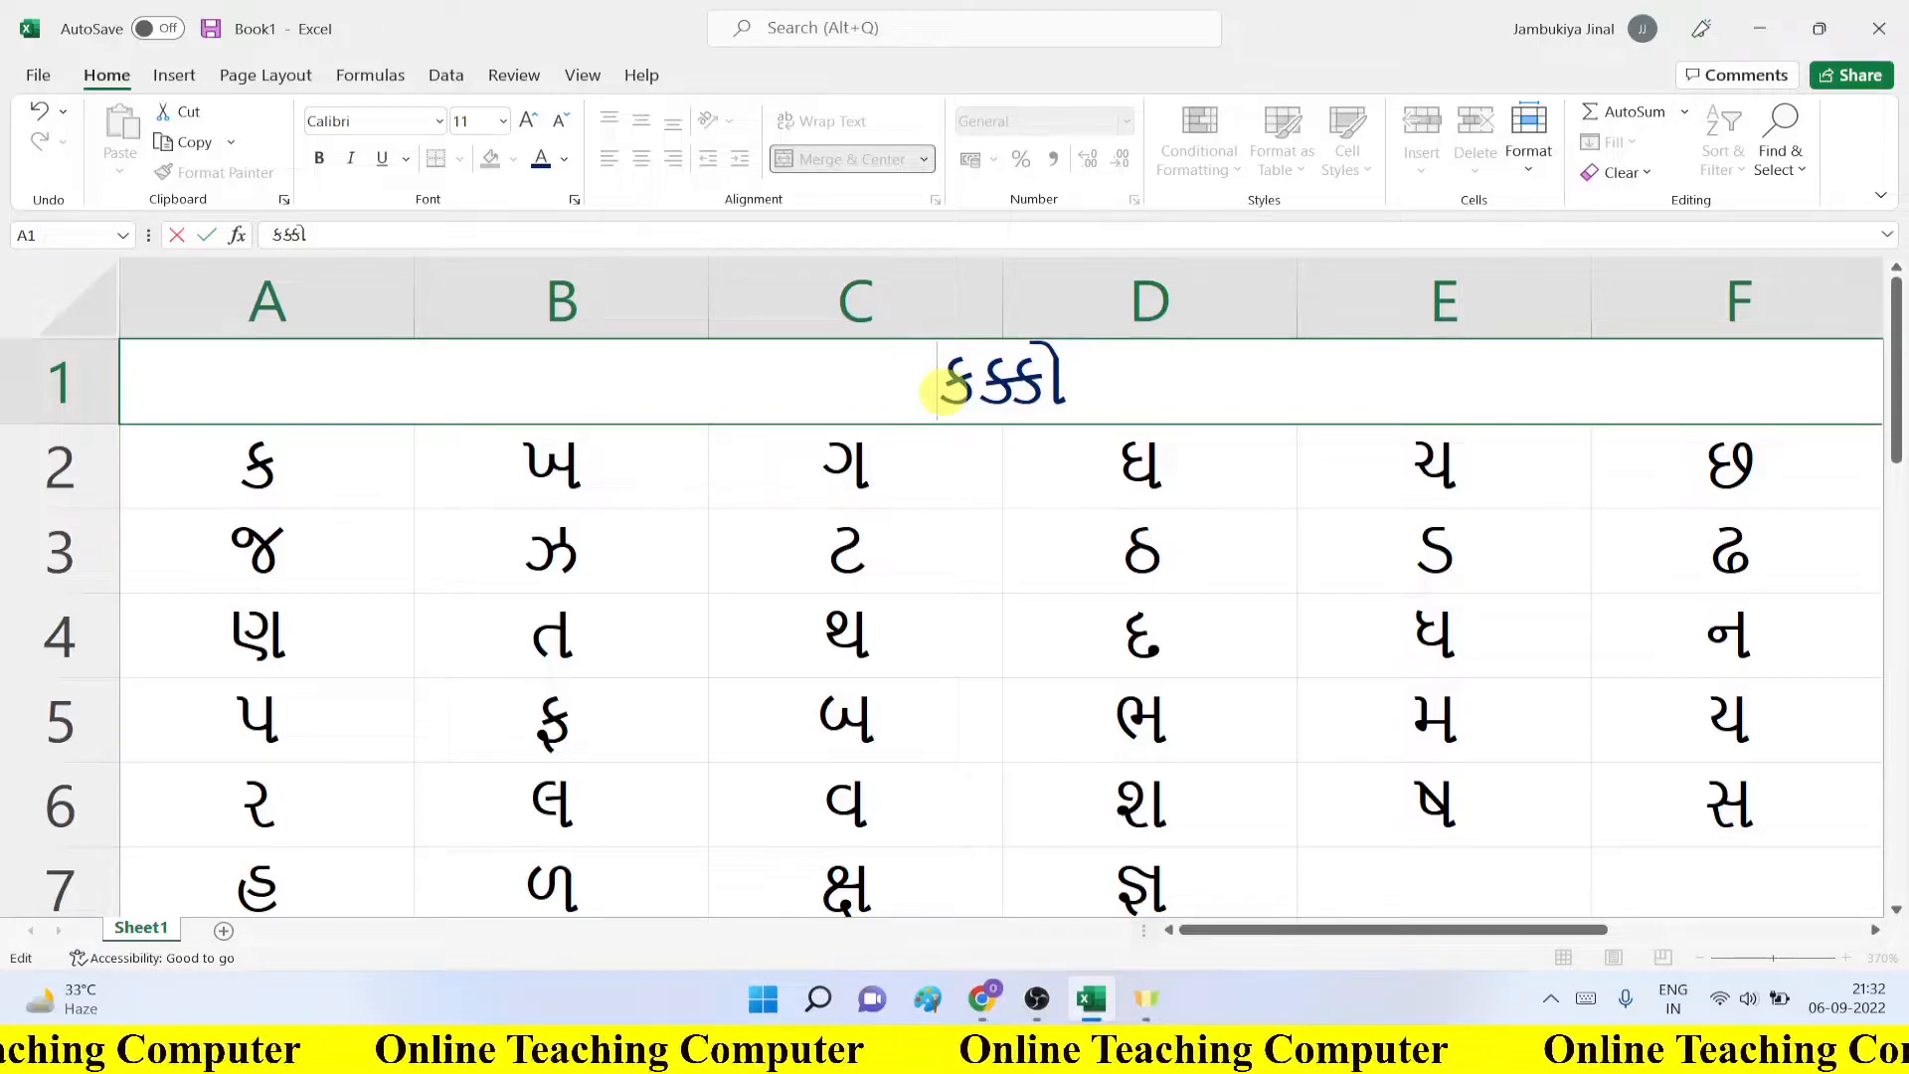
# Step: Switch the input language to Gujarati and add ગુજરાતી in front of કક્કો in the title cell
pyautogui.hotkey('alt', 'shift')
pyautogui.write('gujarati')
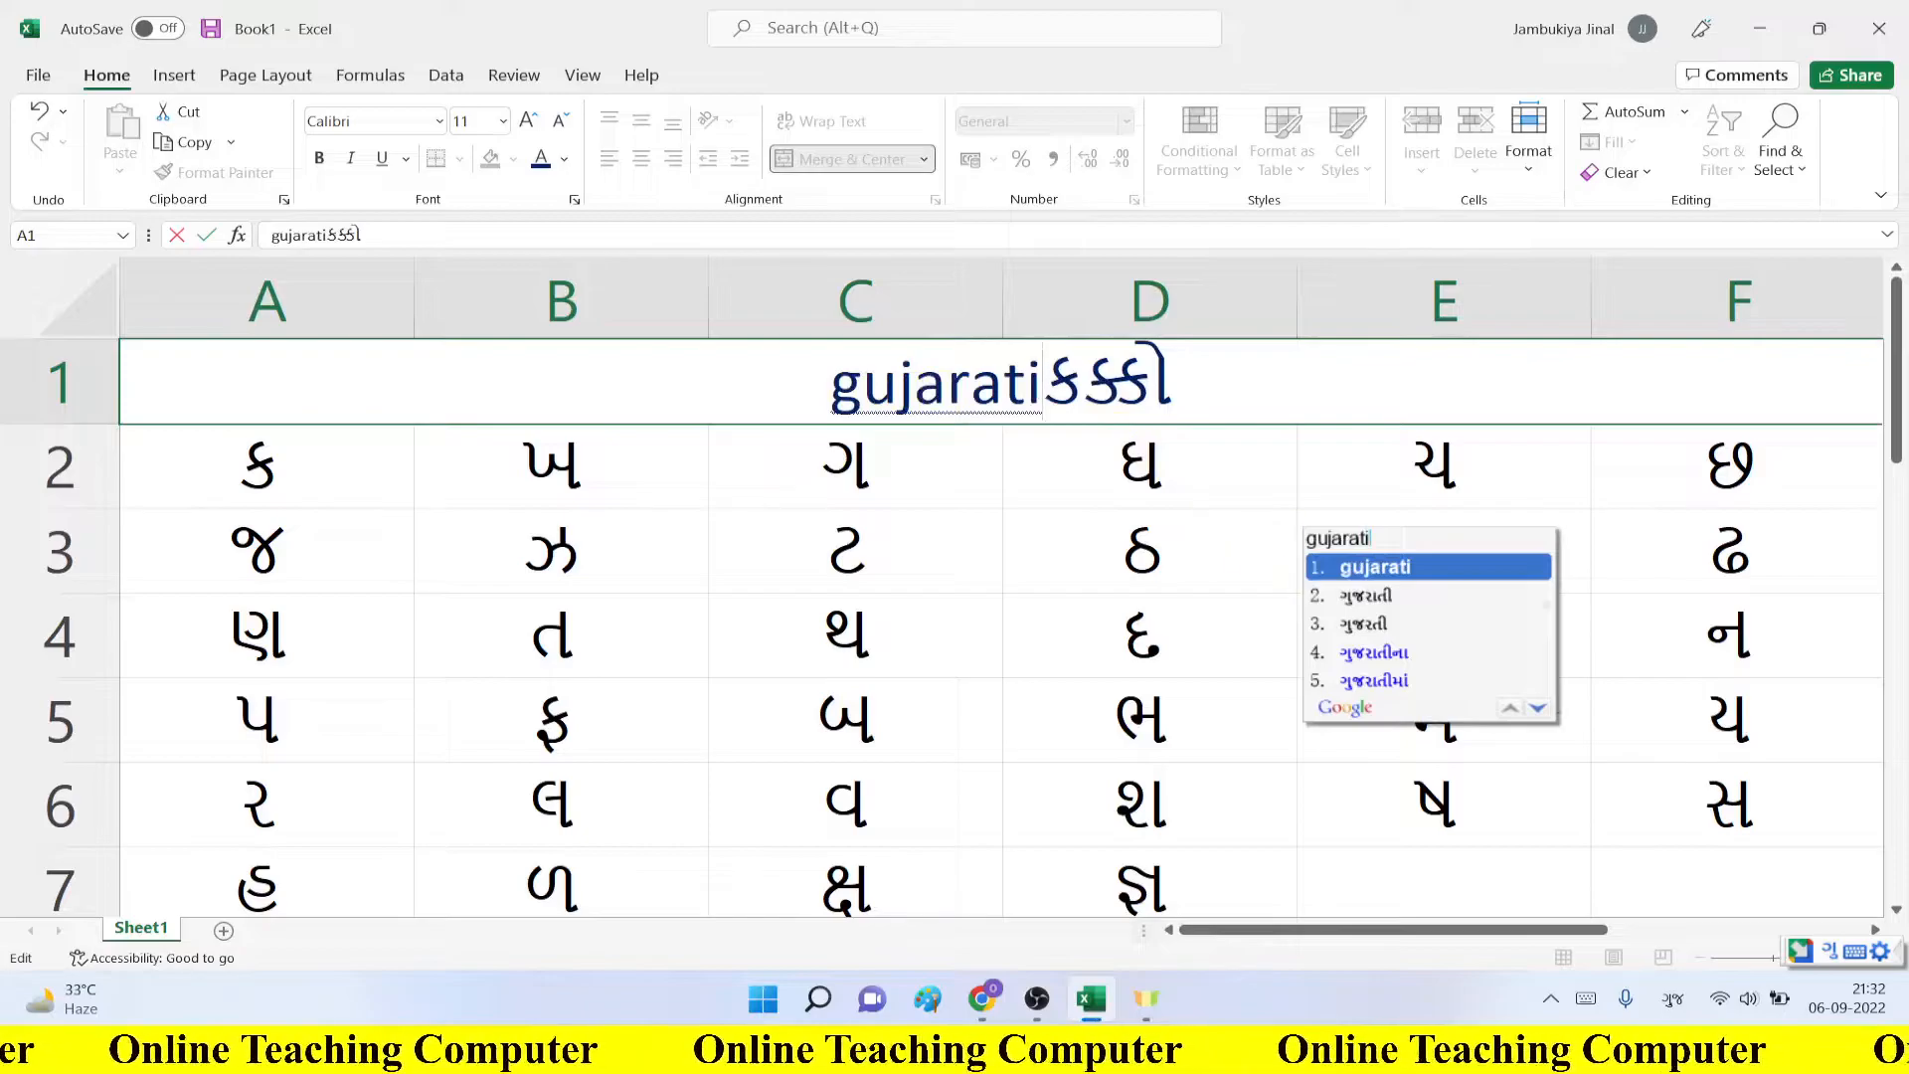
pyautogui.click(1383, 604)
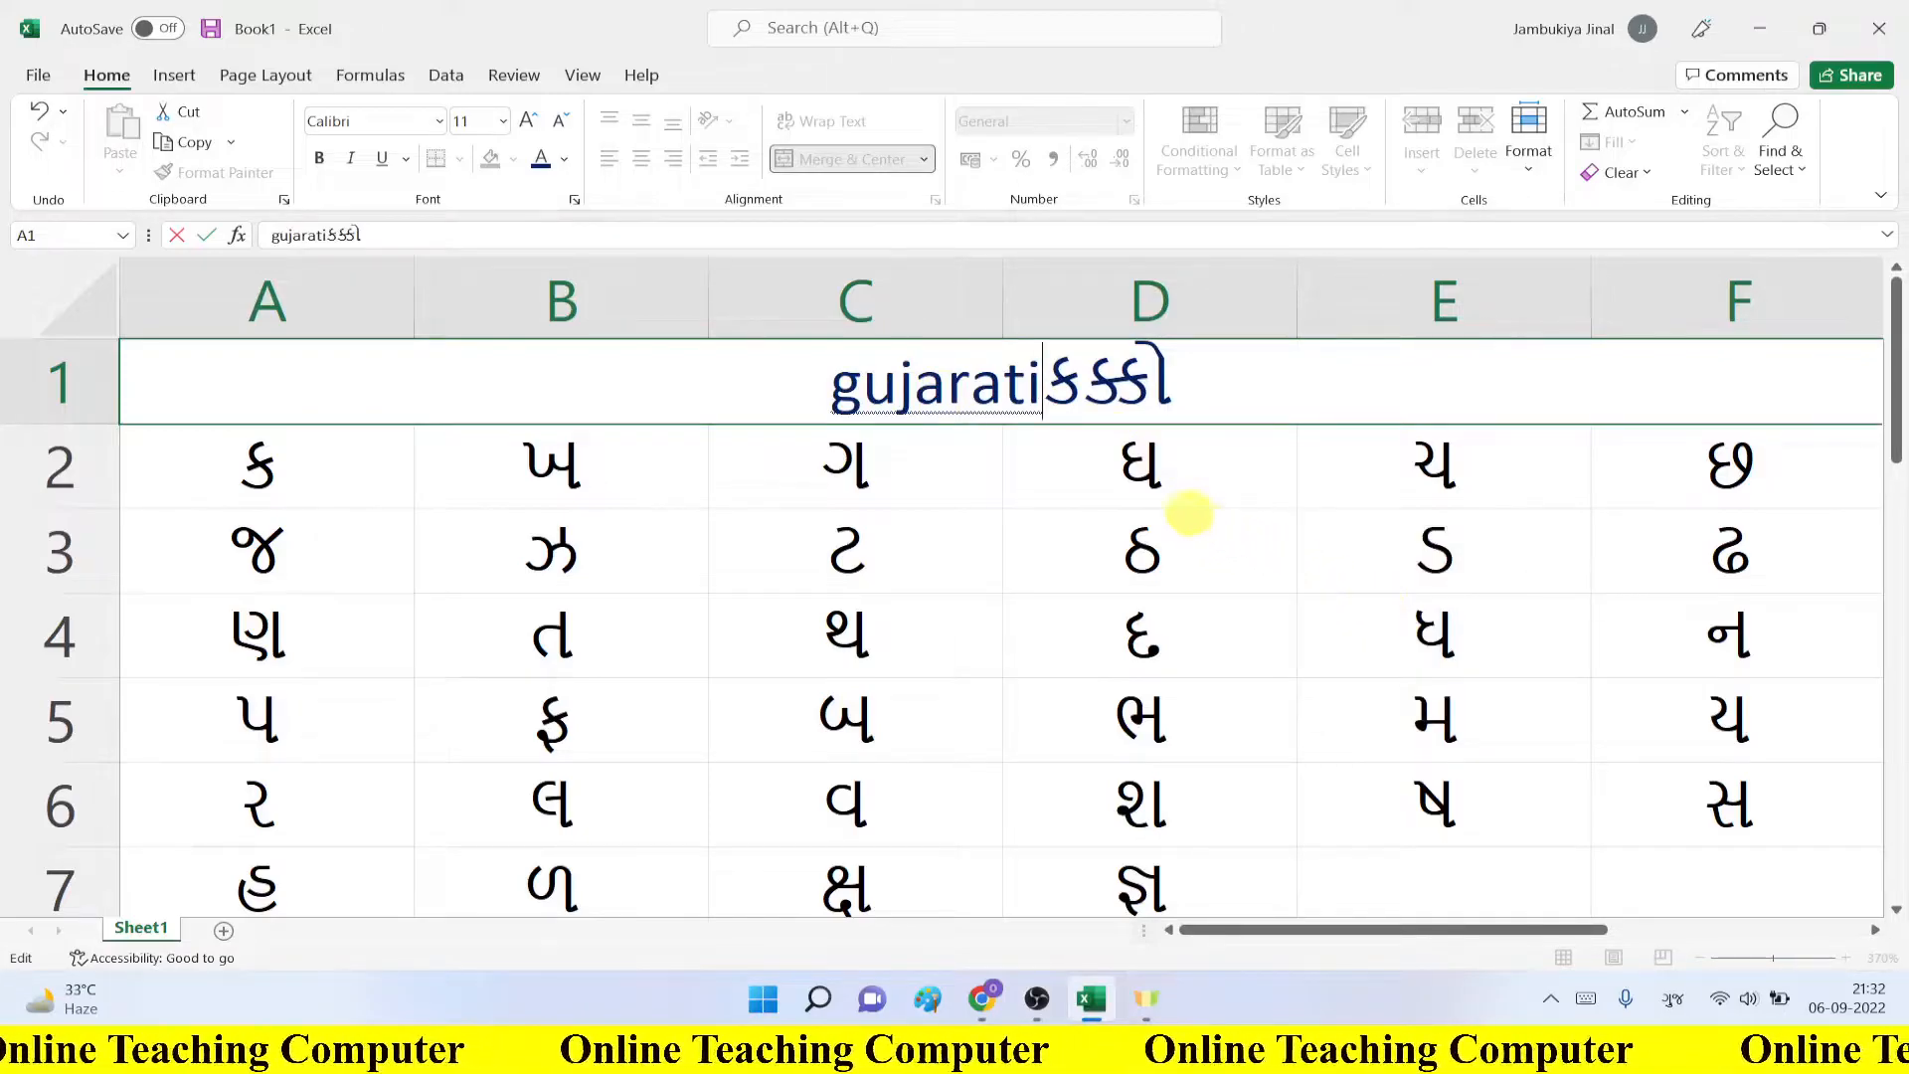
pyautogui.click(1044, 398)
pyautogui.moveTo(1044, 393); pyautogui.dragTo(930, 382)
pyautogui.click(945, 387)
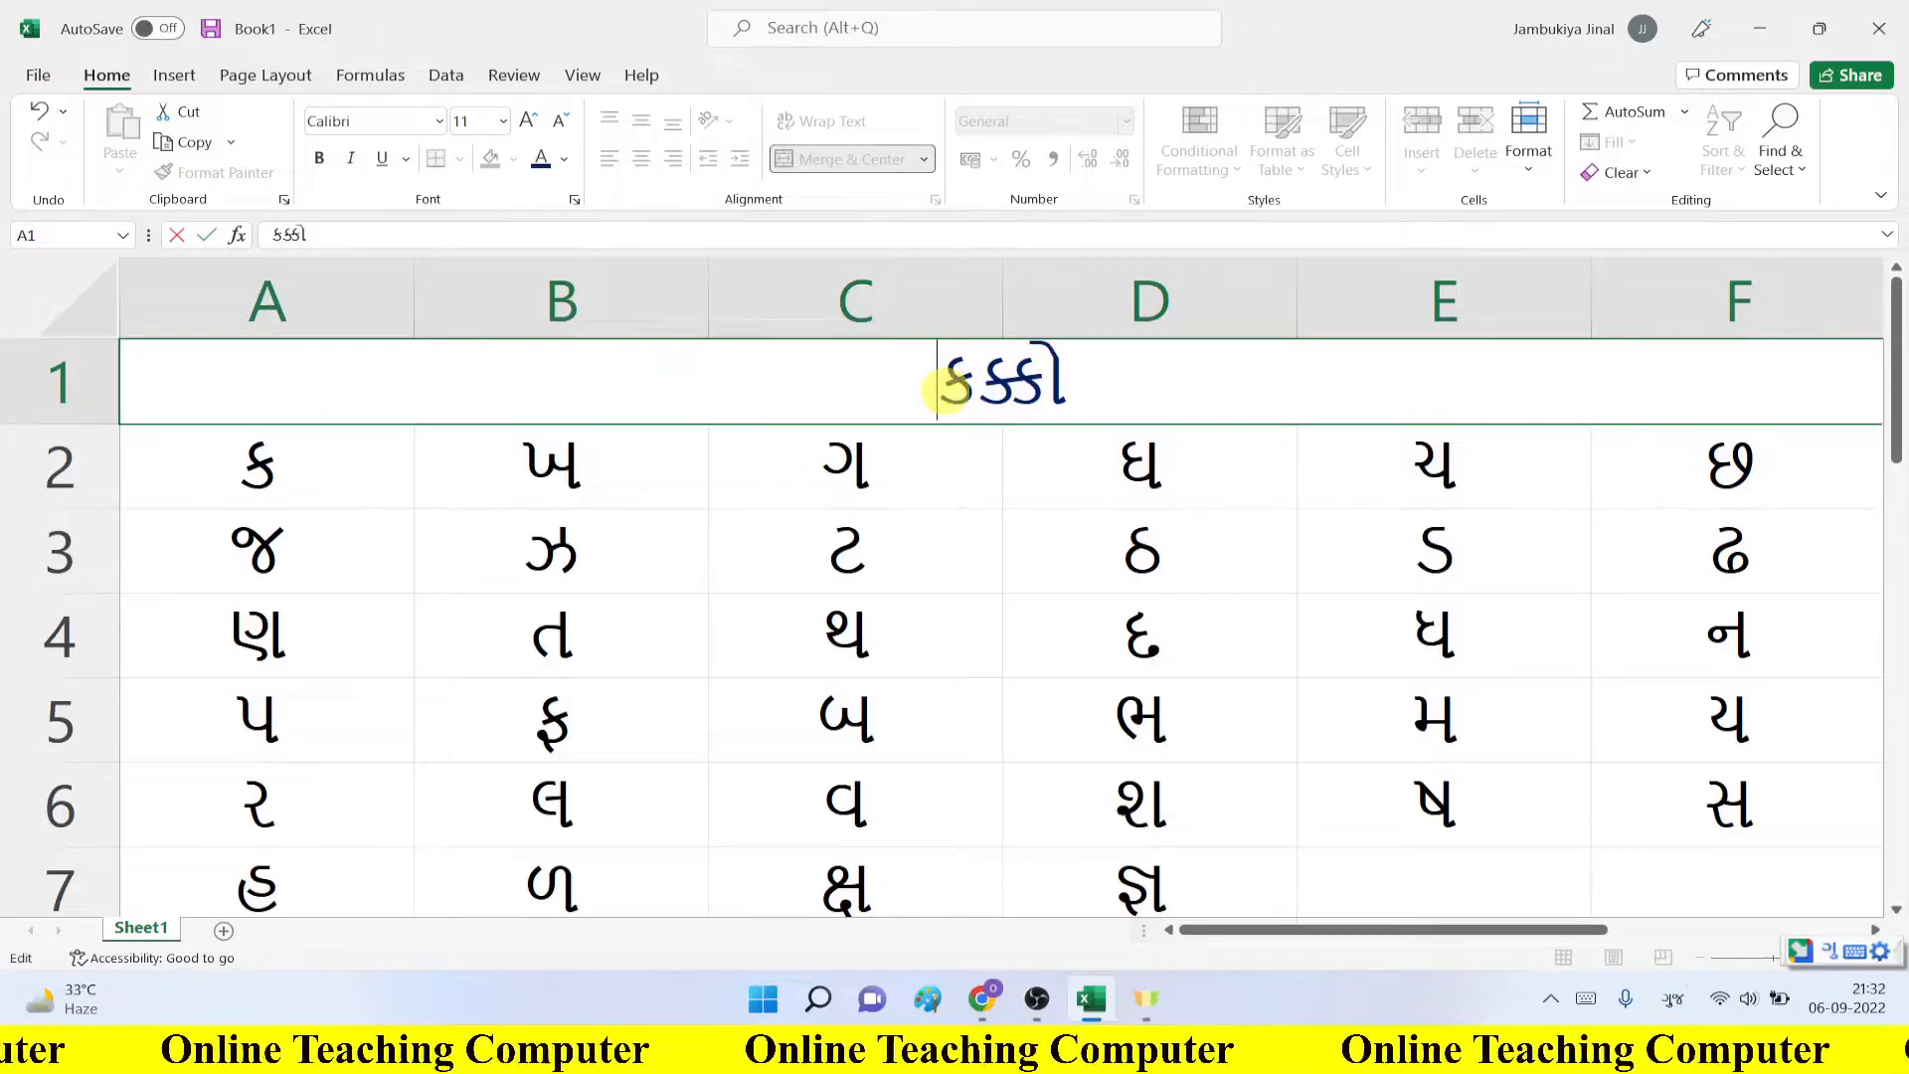
pyautogui.write('gujarati')
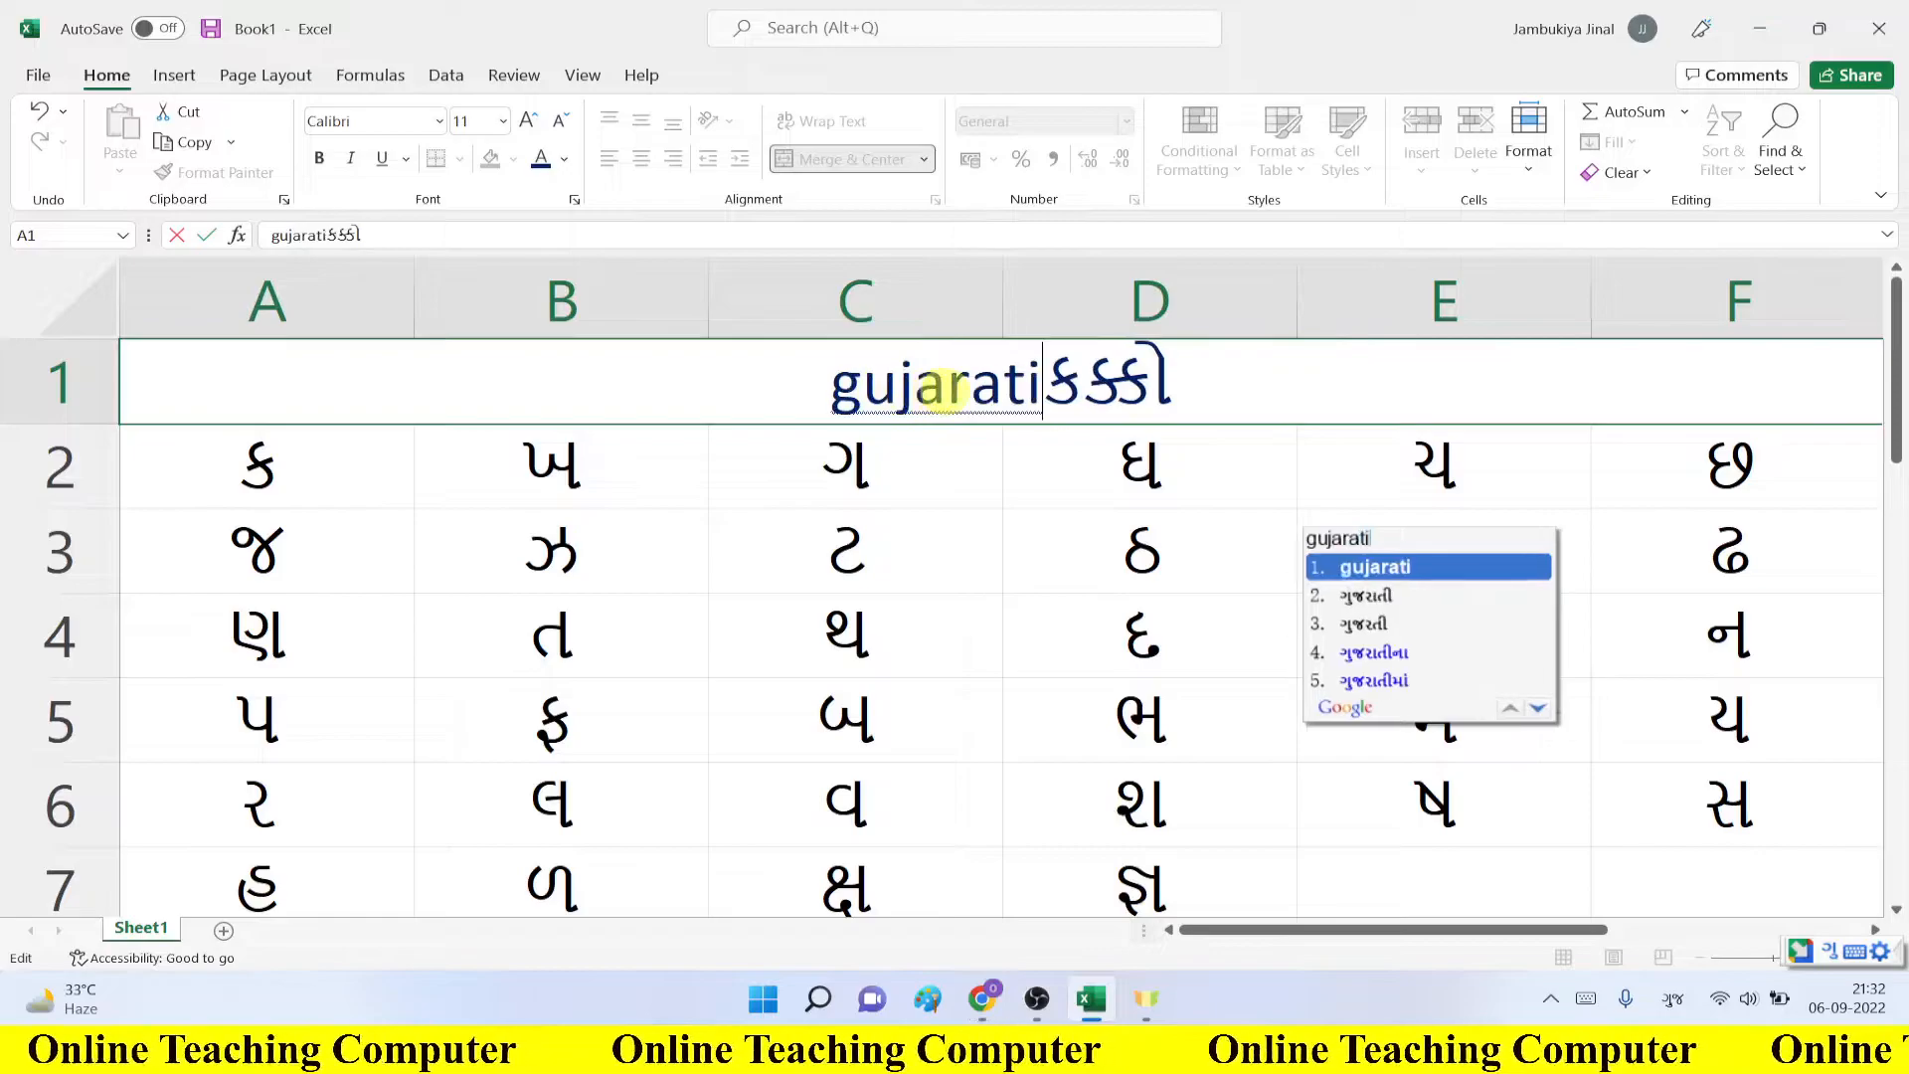
pyautogui.press('Down')
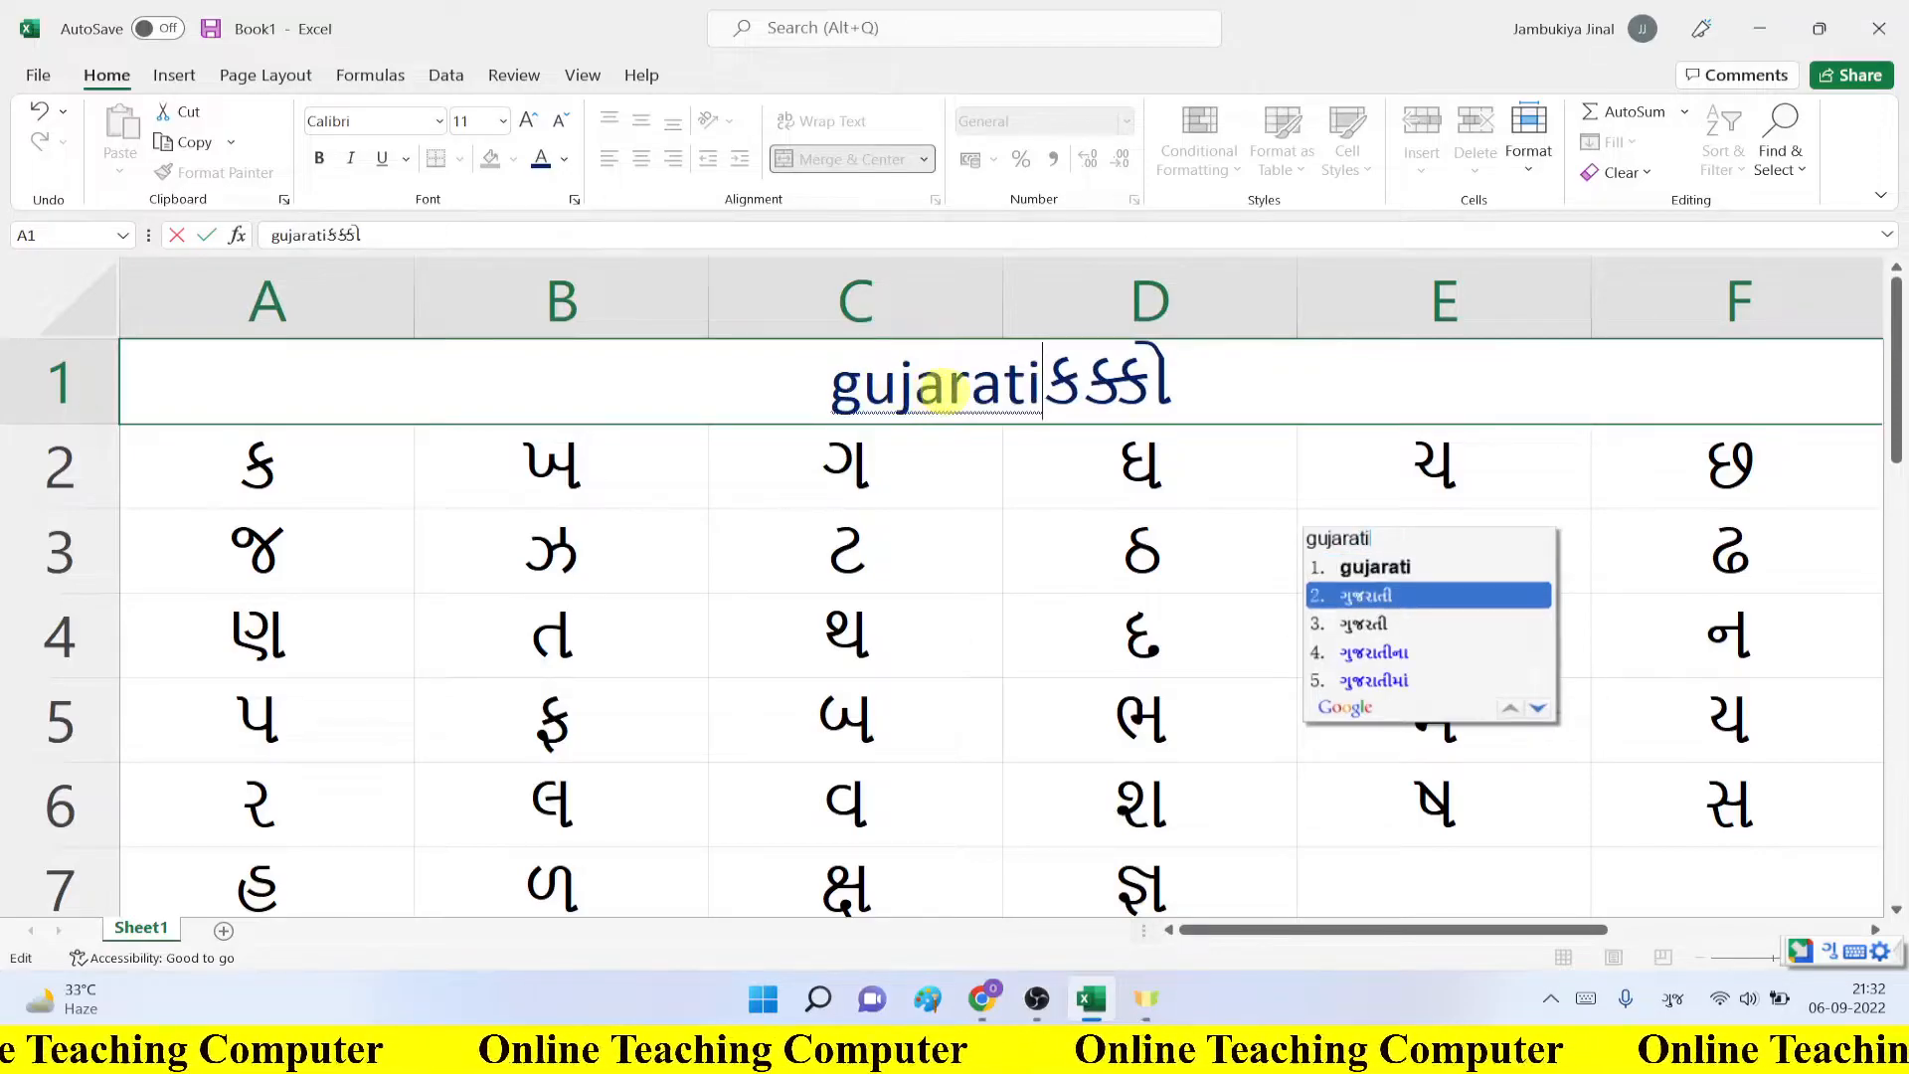
pyautogui.press('space')
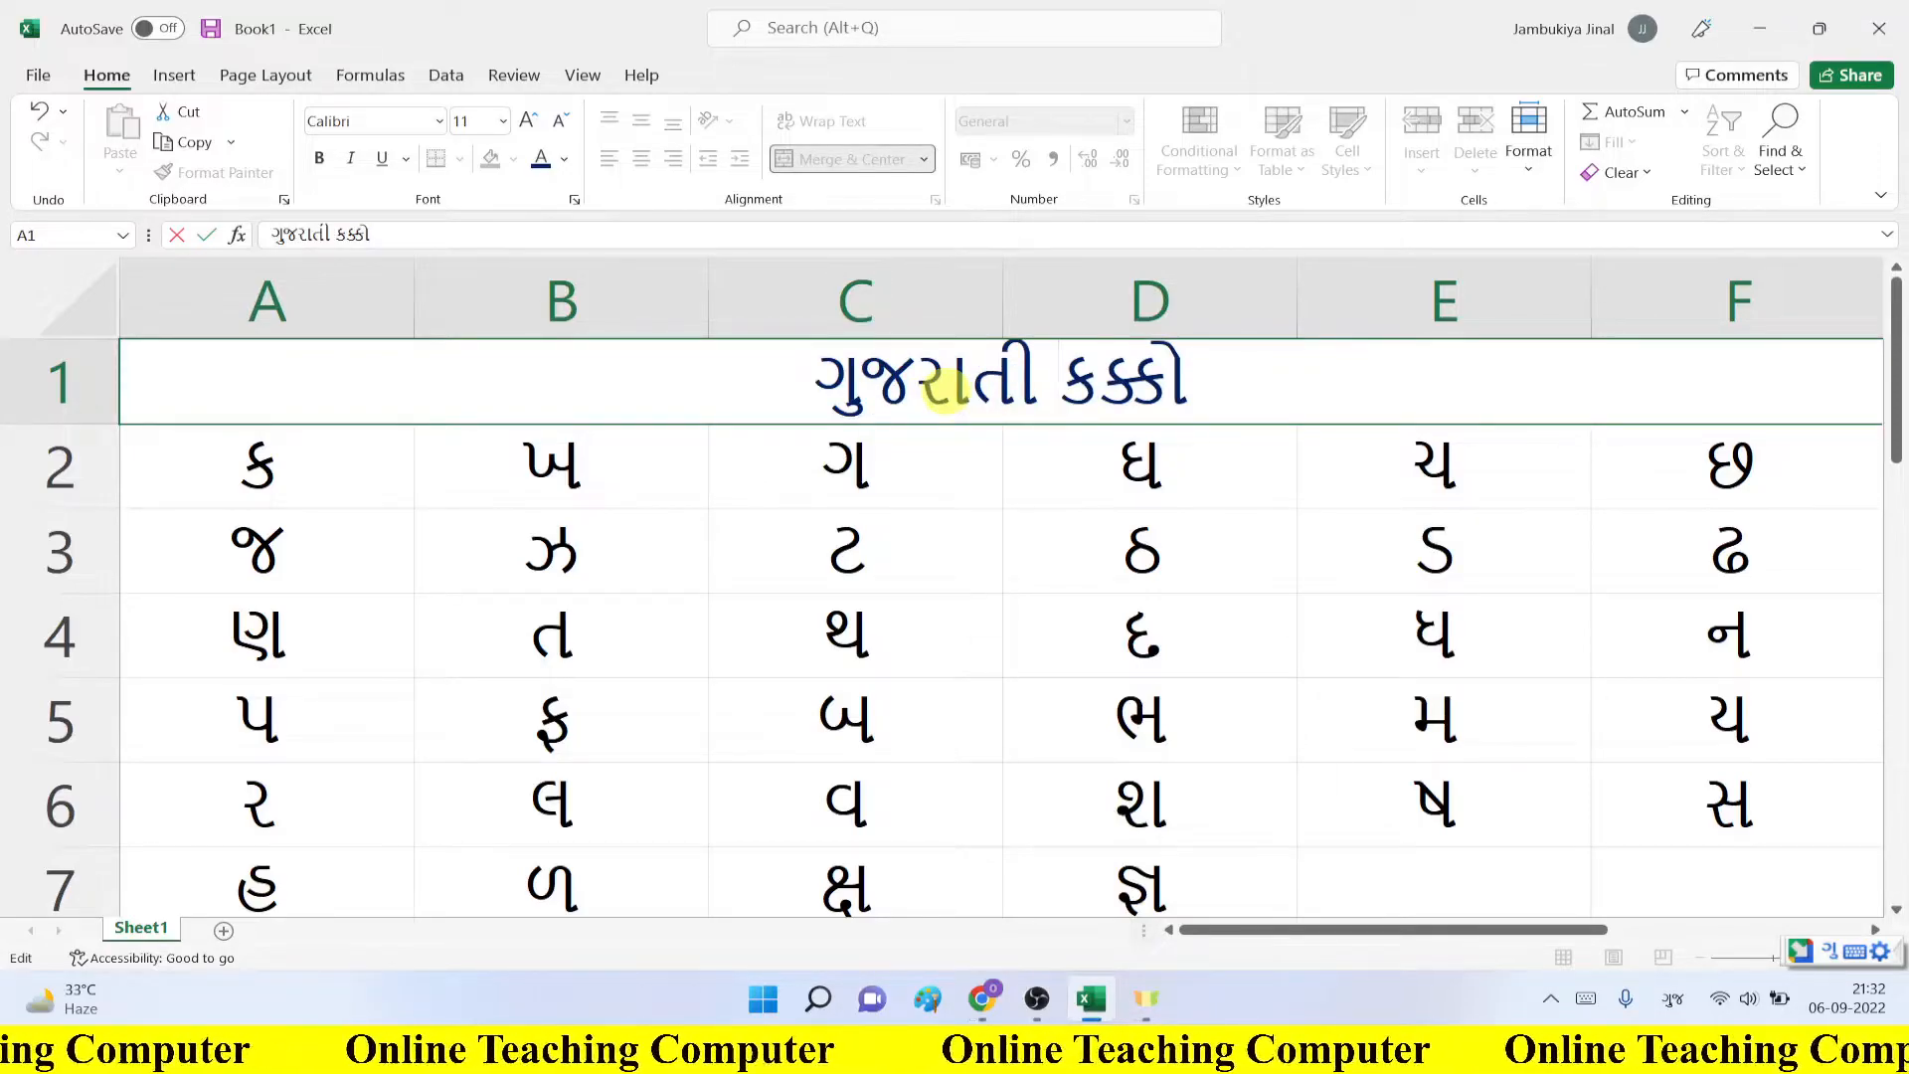
pyautogui.click(1223, 904)
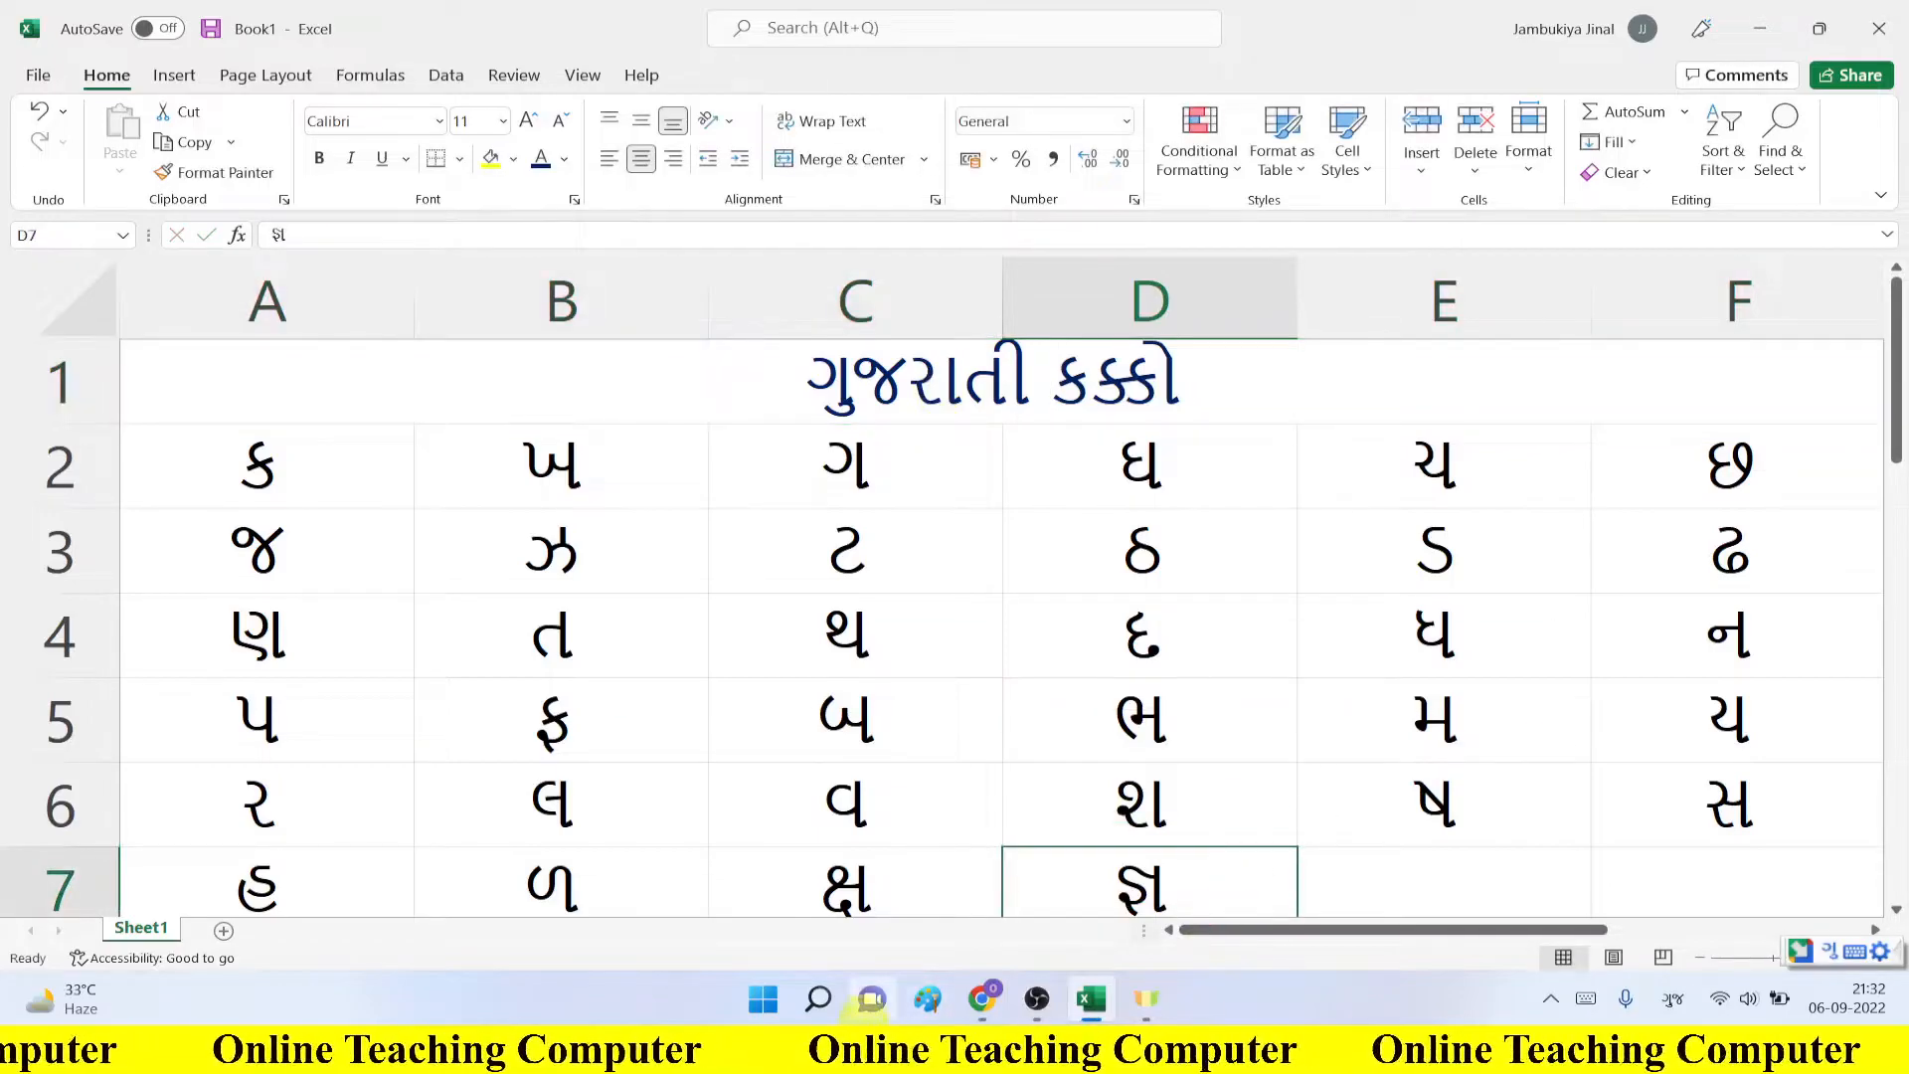
# Step: Apply All Borders to the letter table in cells A2 to F7
pyautogui.moveTo(263, 472); pyautogui.dragTo(1727, 643)
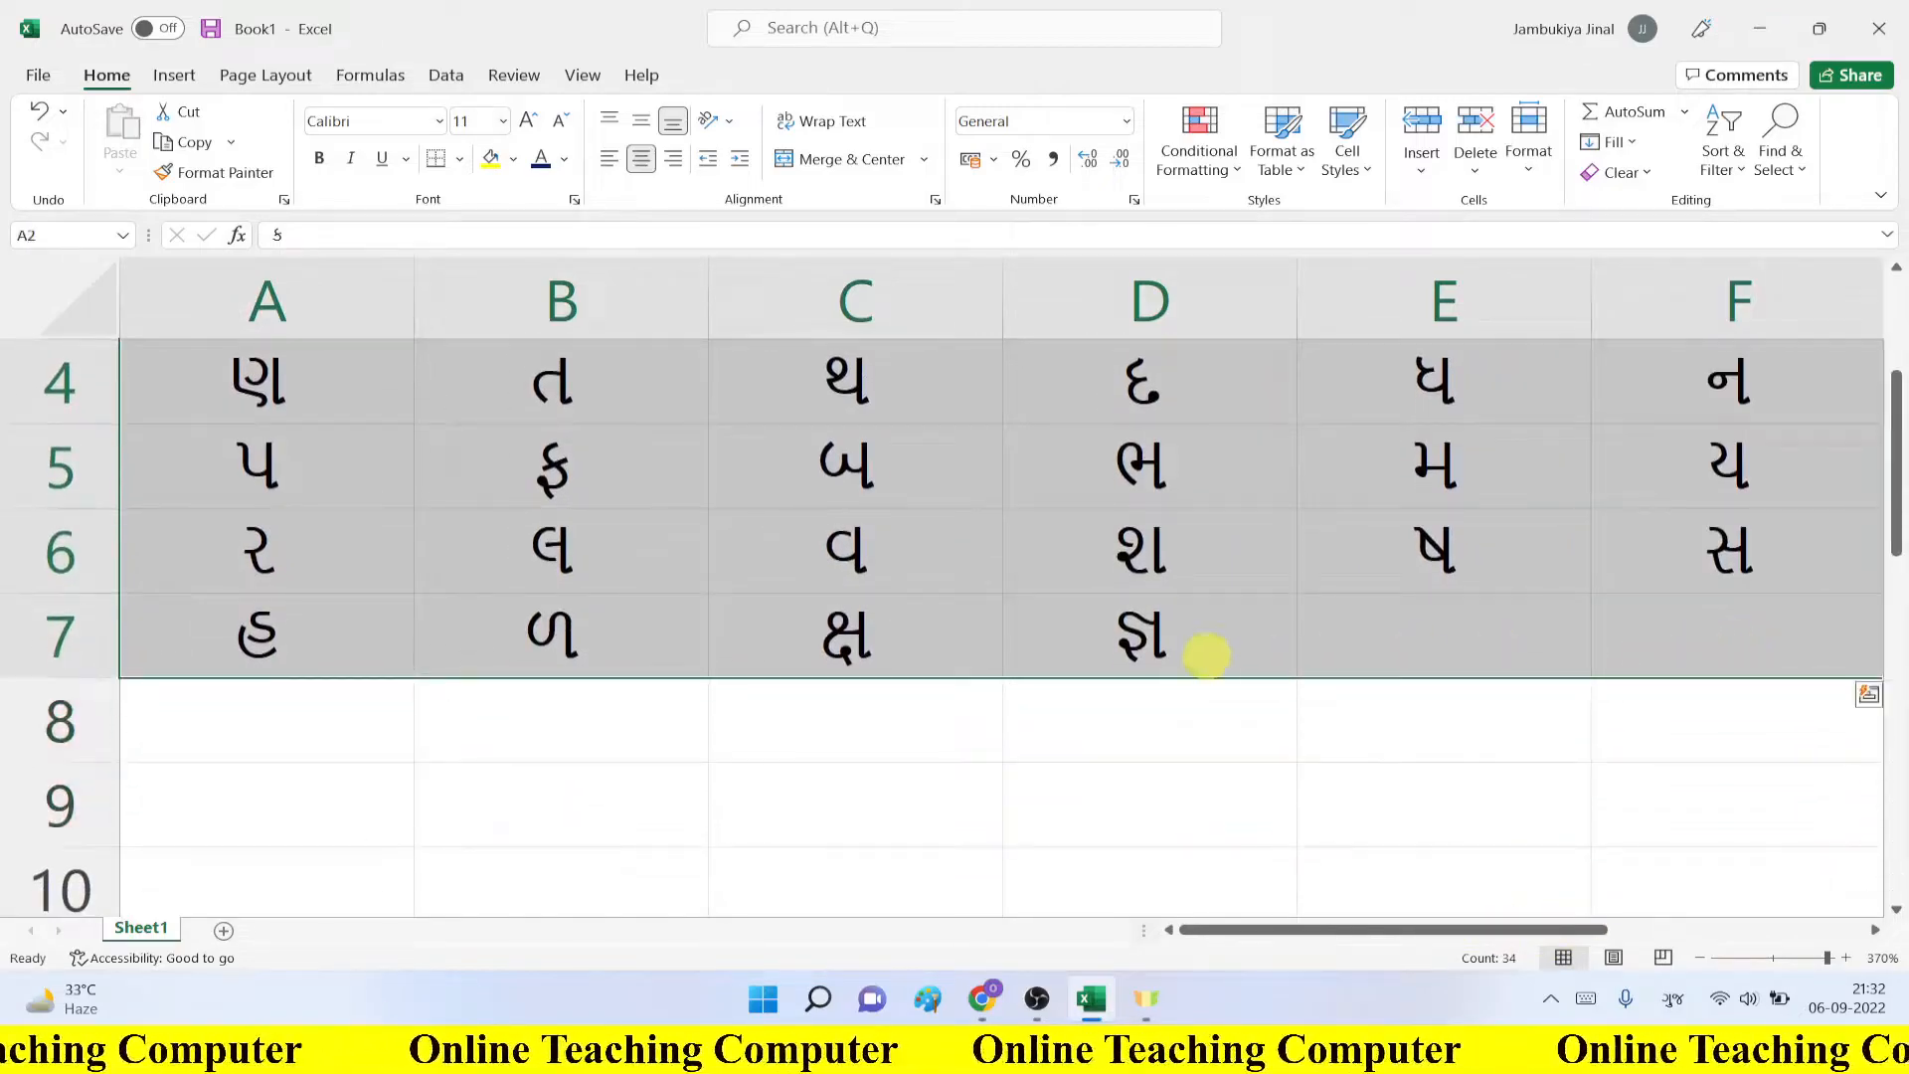
pyautogui.scroll(1, 1054, 651)
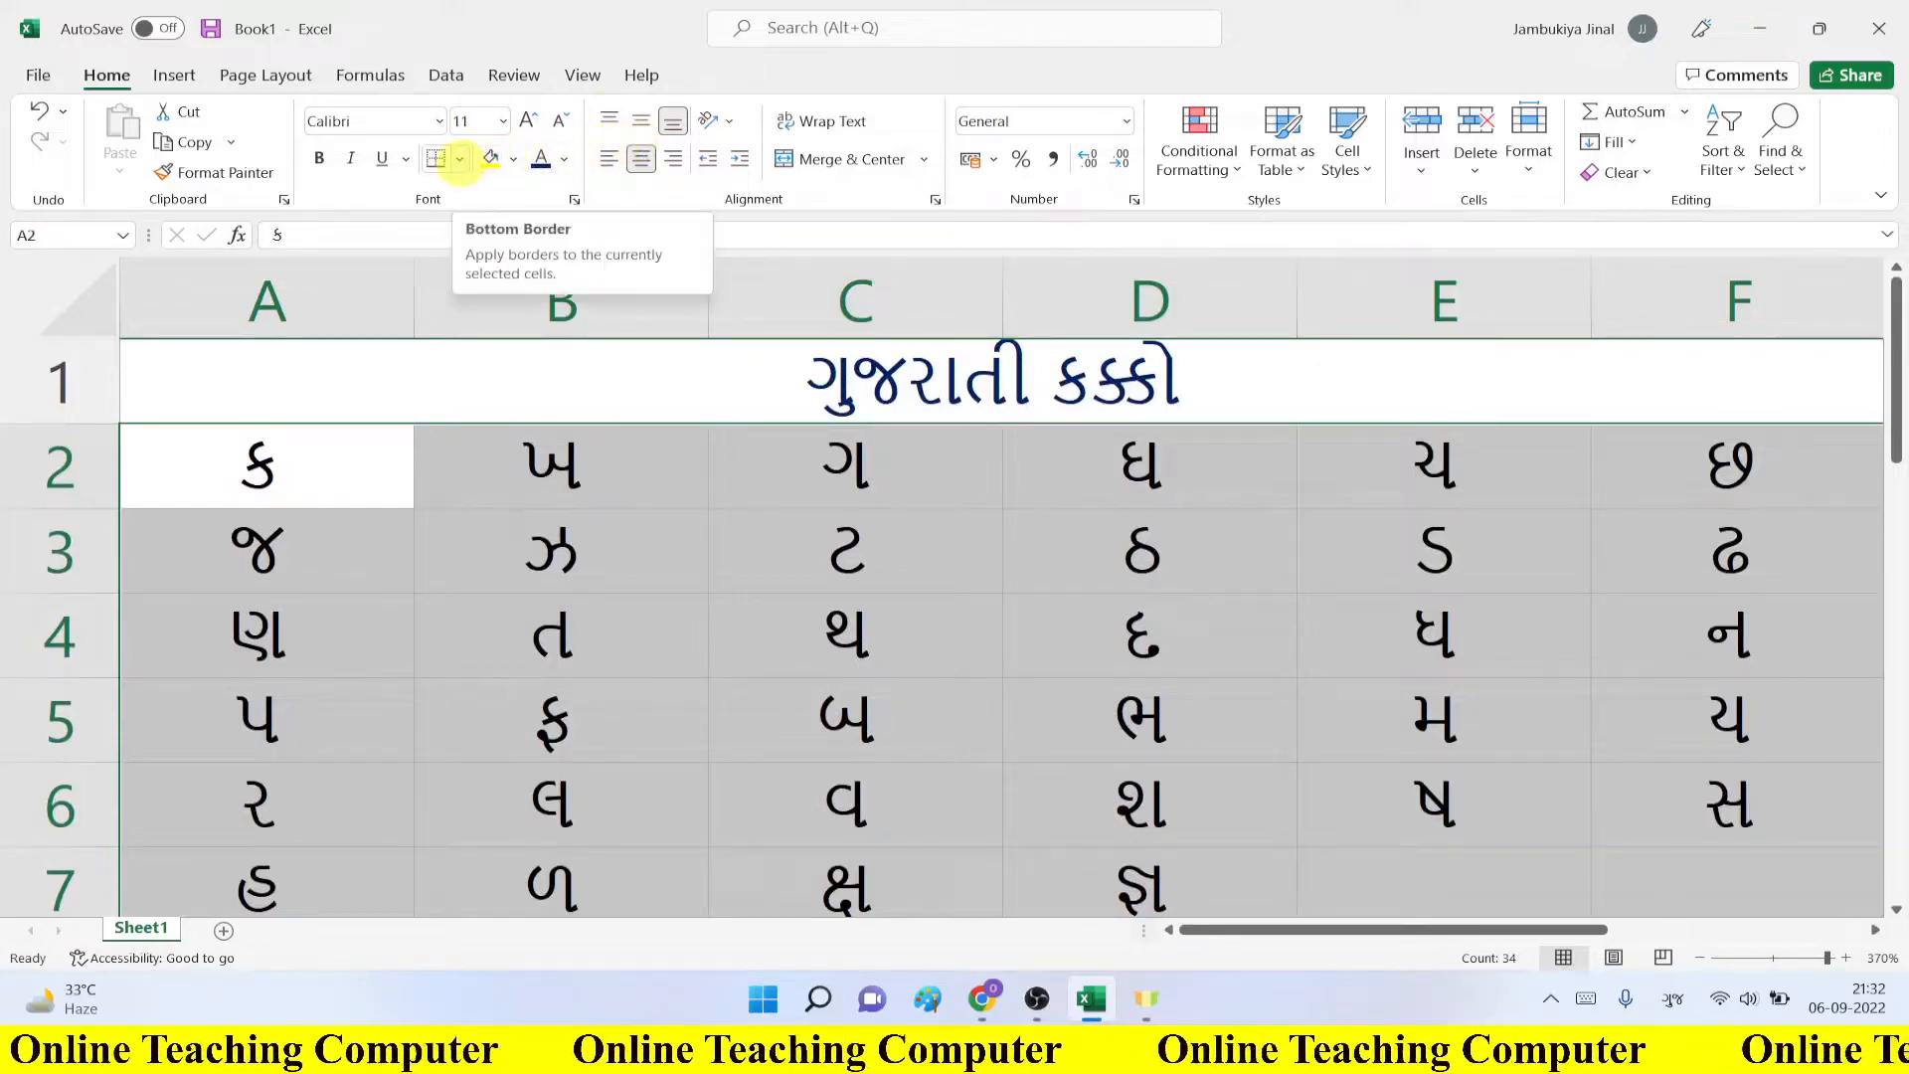
pyautogui.click(460, 159)
pyautogui.click(495, 400)
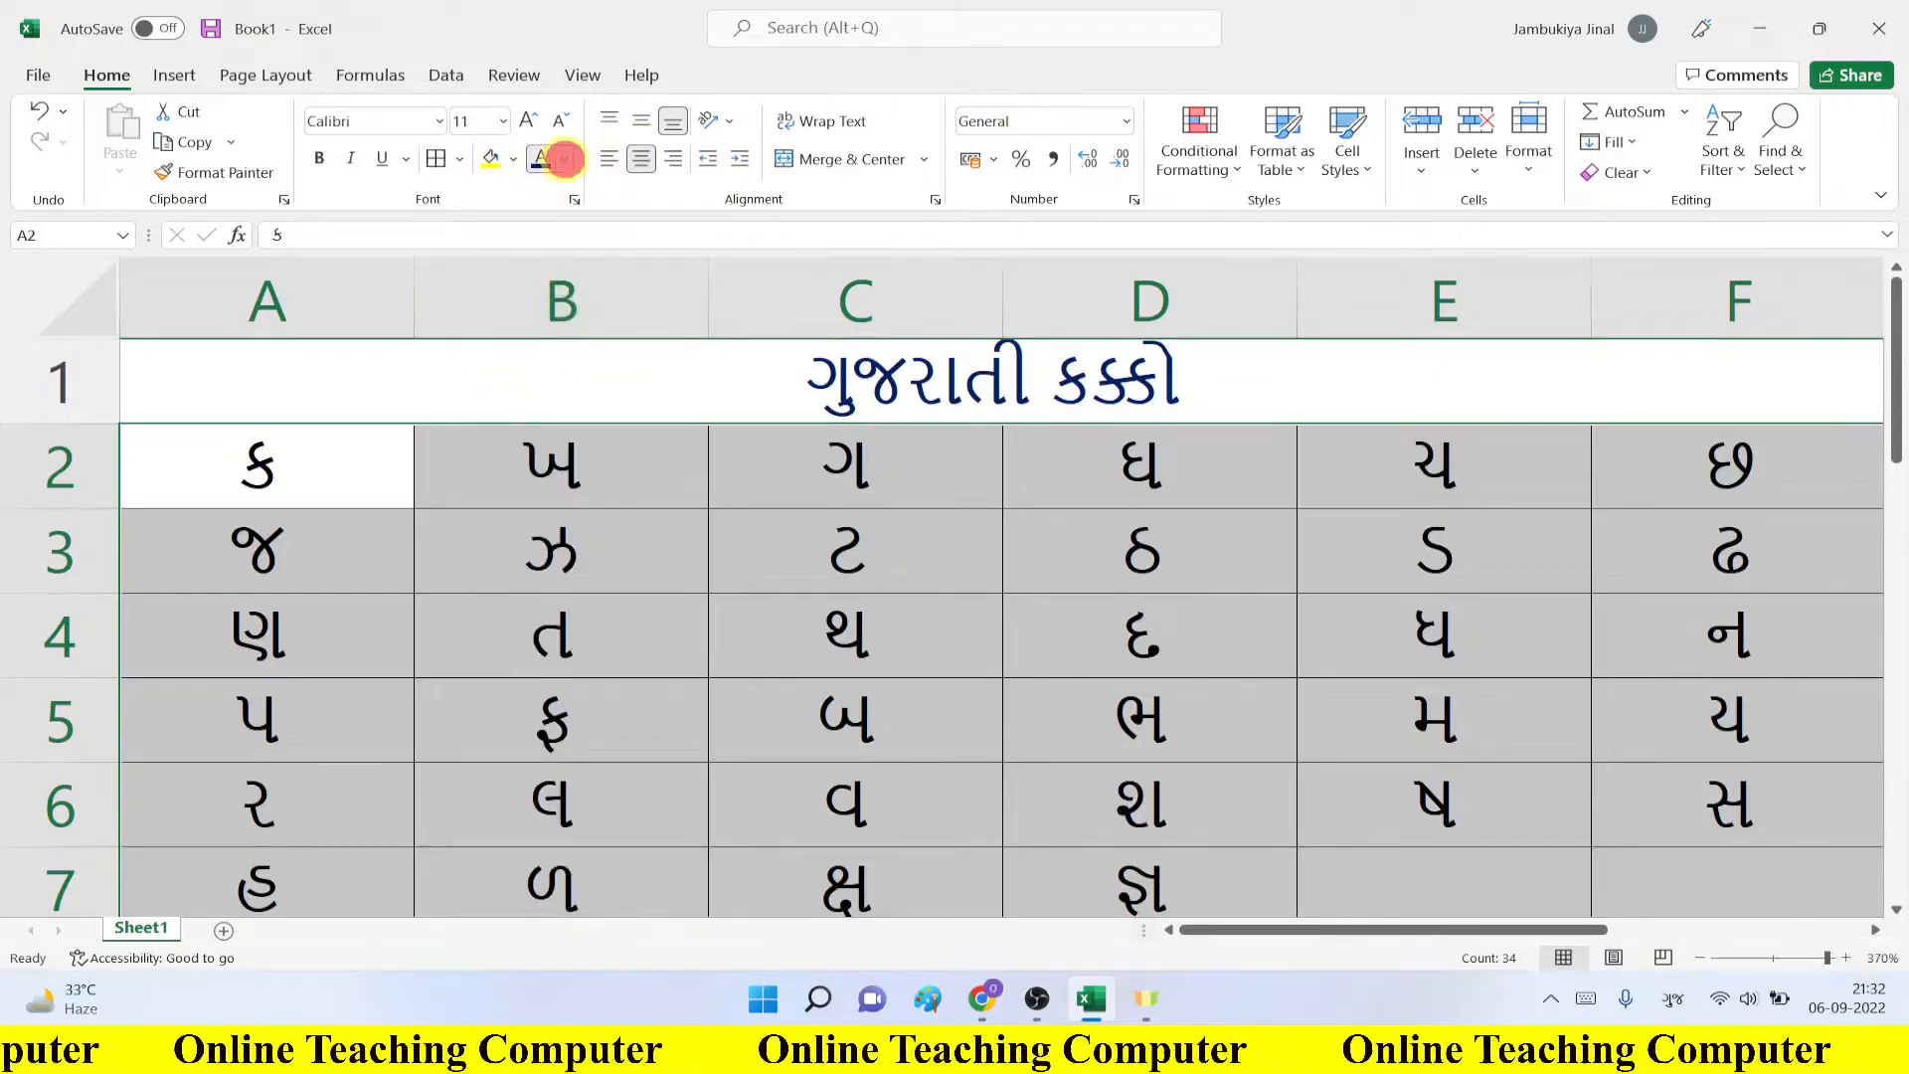
# Step: Set the font colour of the letters in A2 to F7 to the standard Dark Red
pyautogui.click(564, 159)
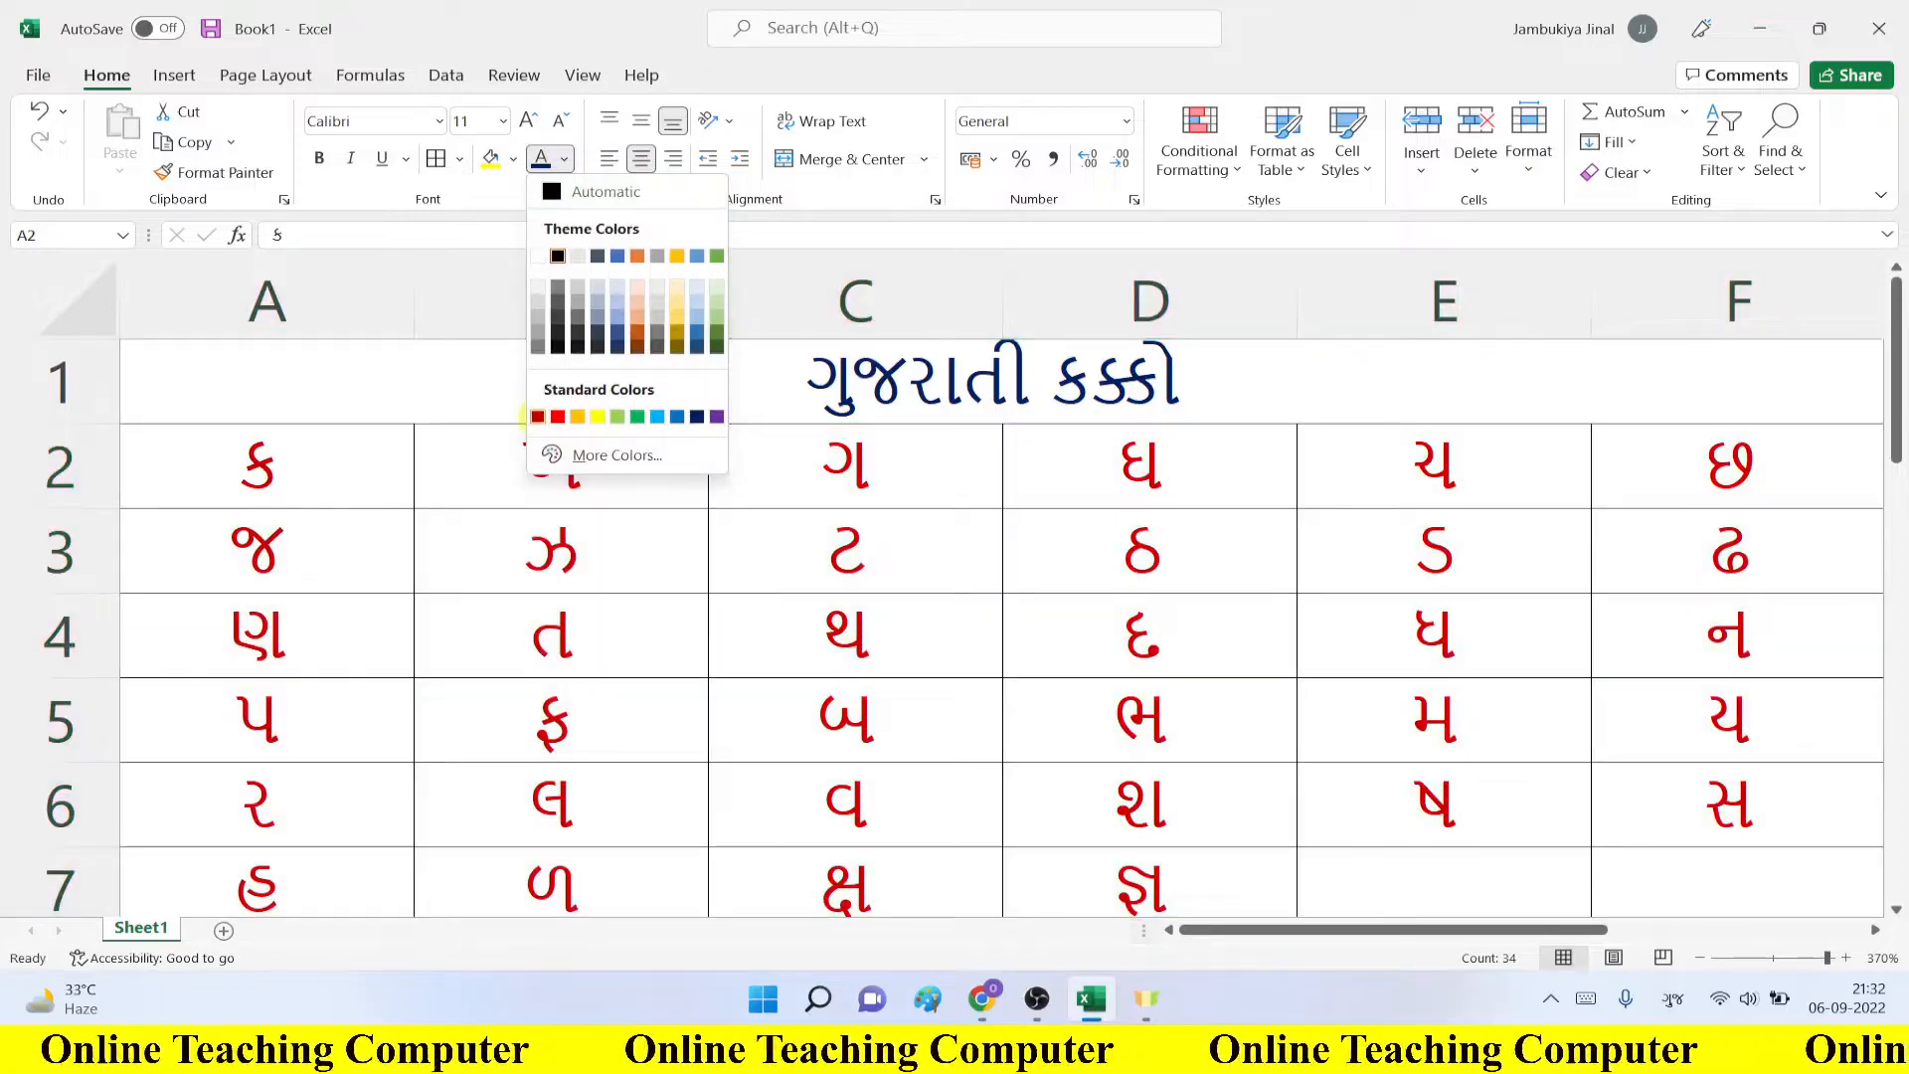
pyautogui.click(537, 416)
pyautogui.click(735, 504)
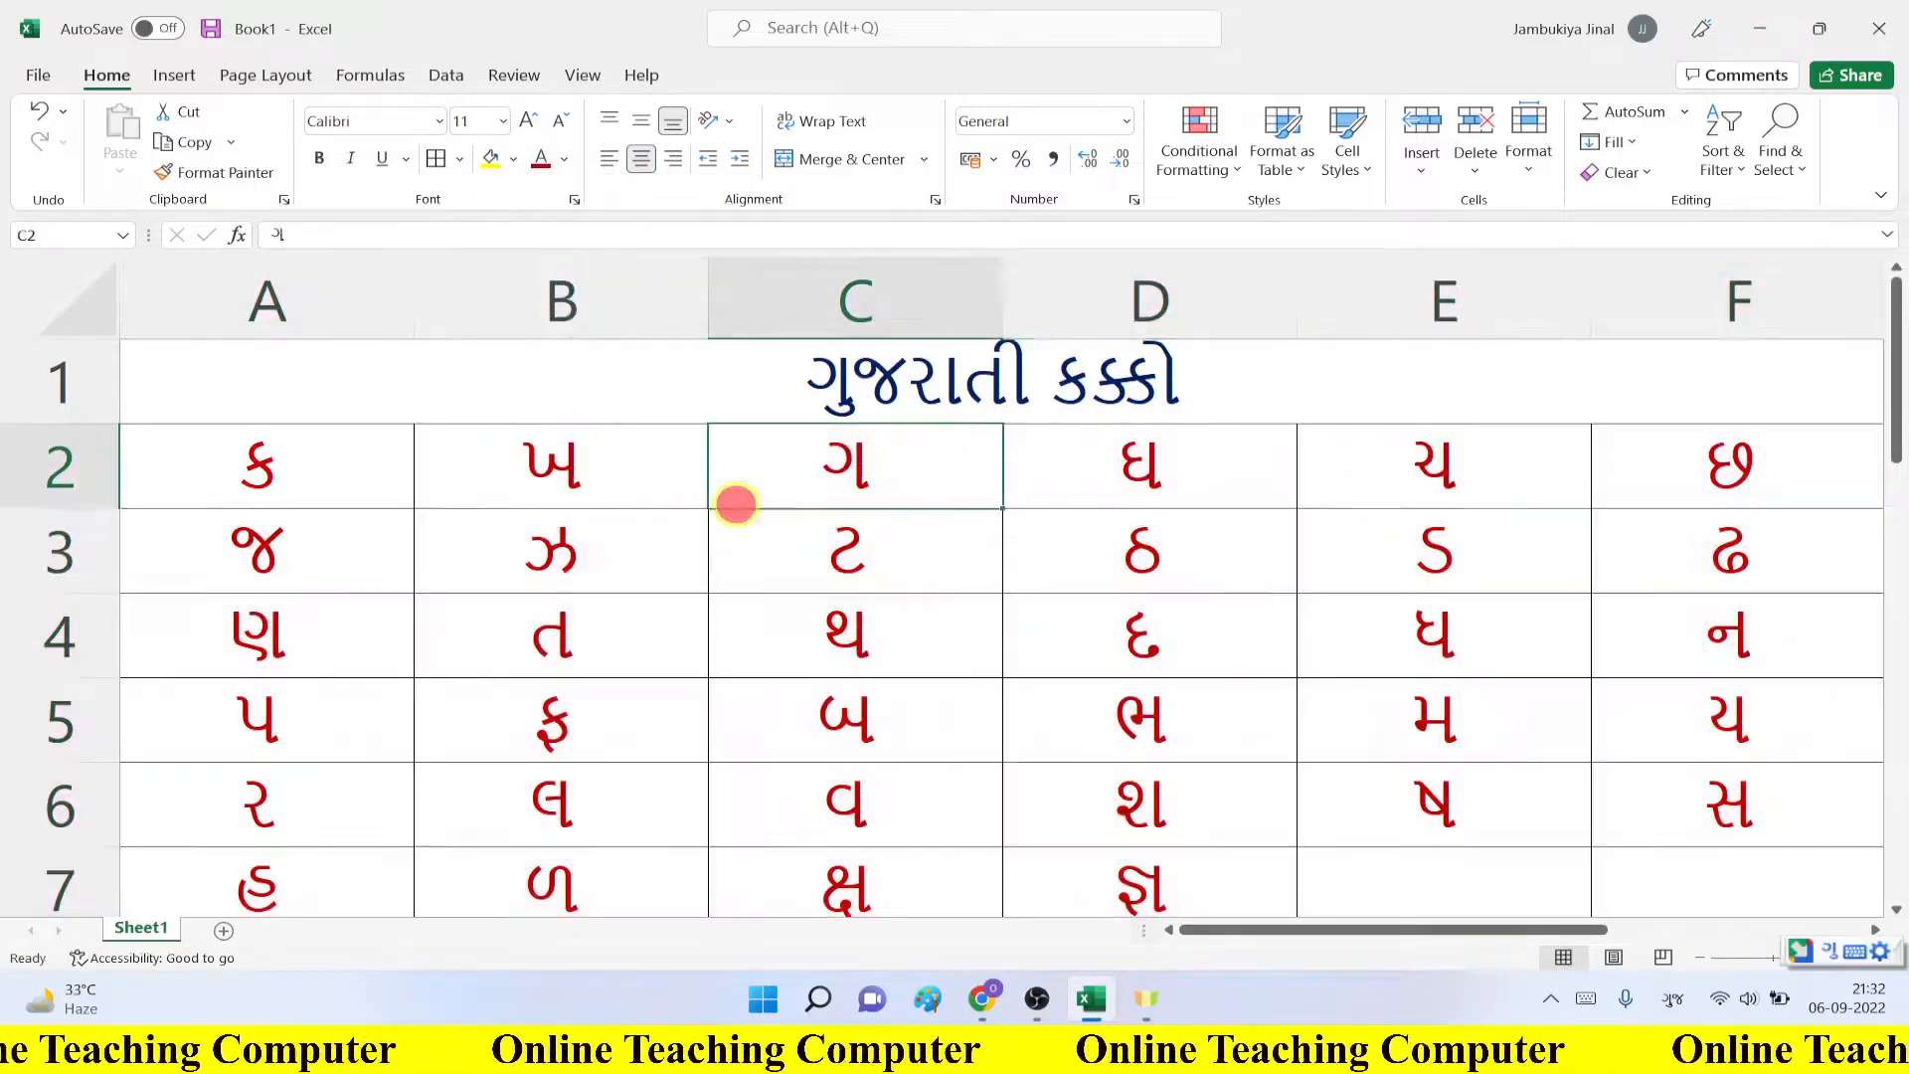
# Step: Apply Thick Outside Borders to the merged title cell in row 1
pyautogui.click(520, 377)
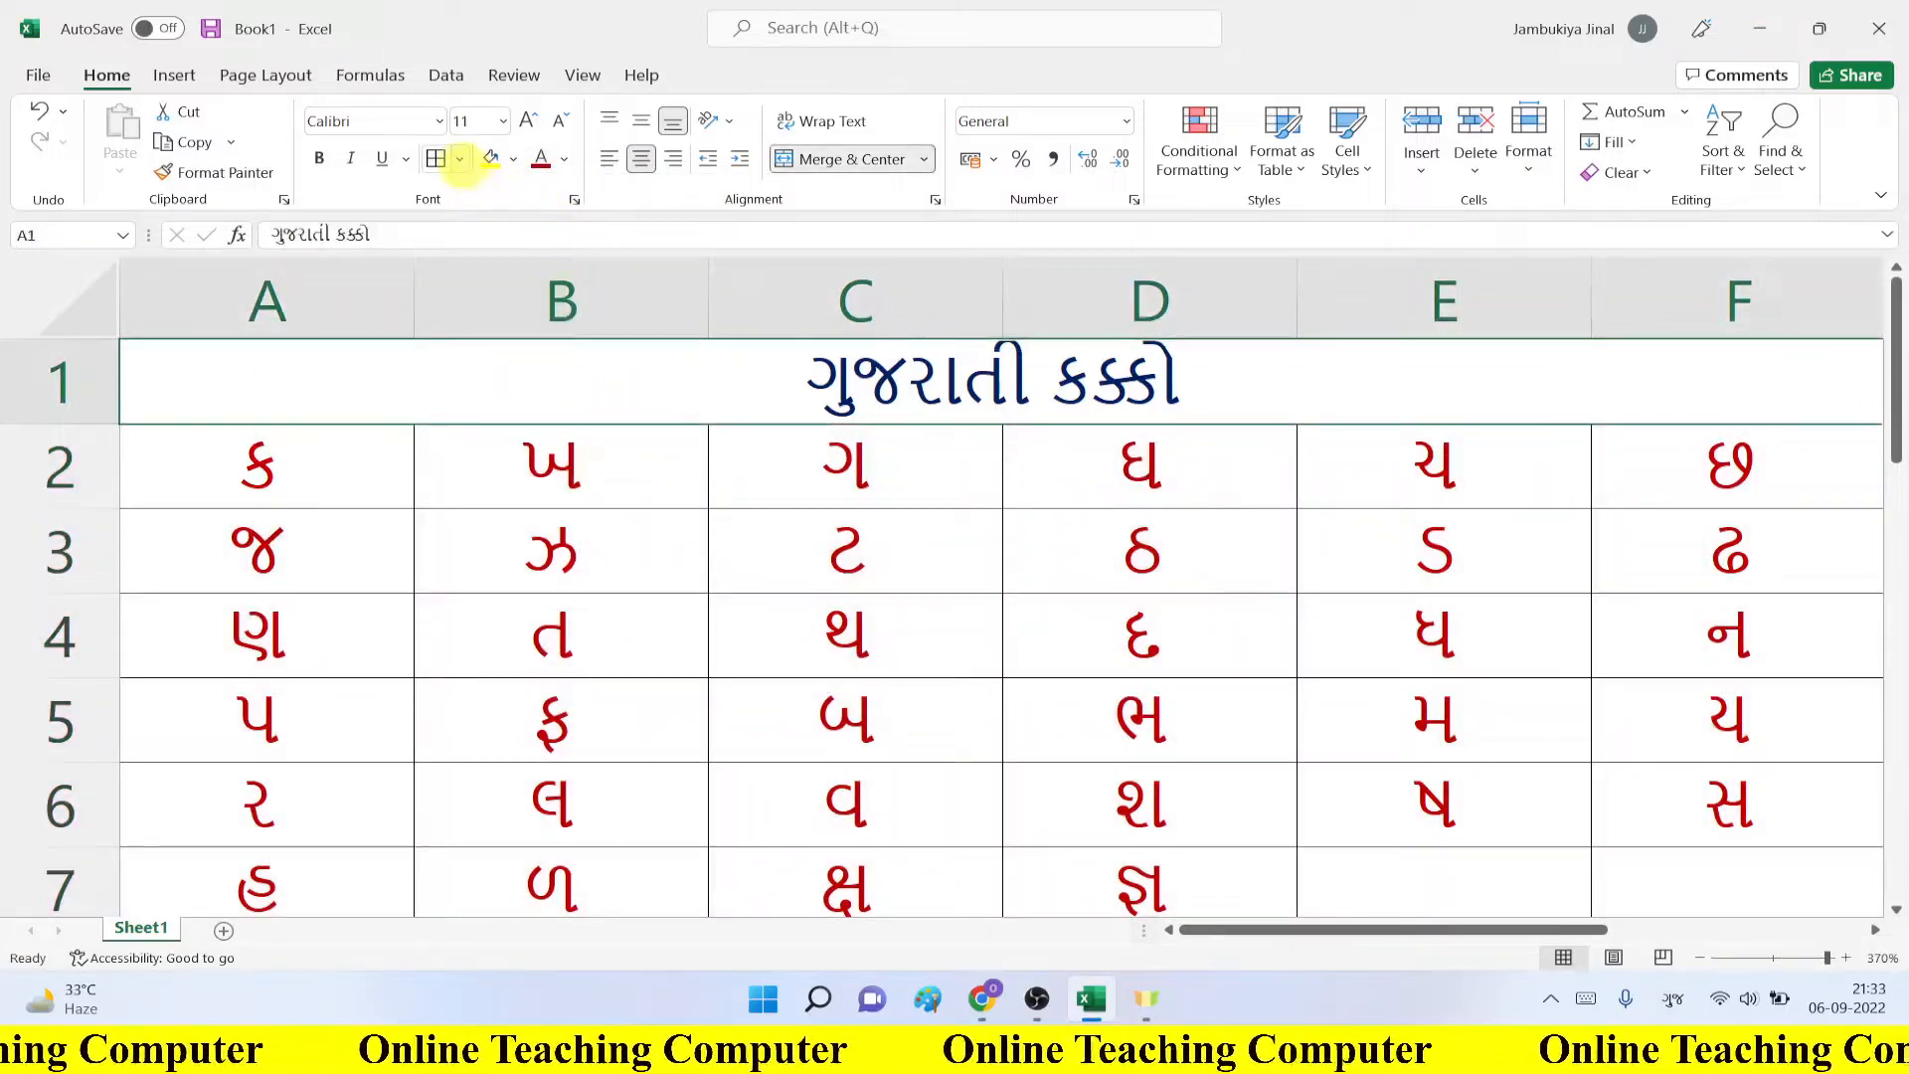
pyautogui.click(460, 159)
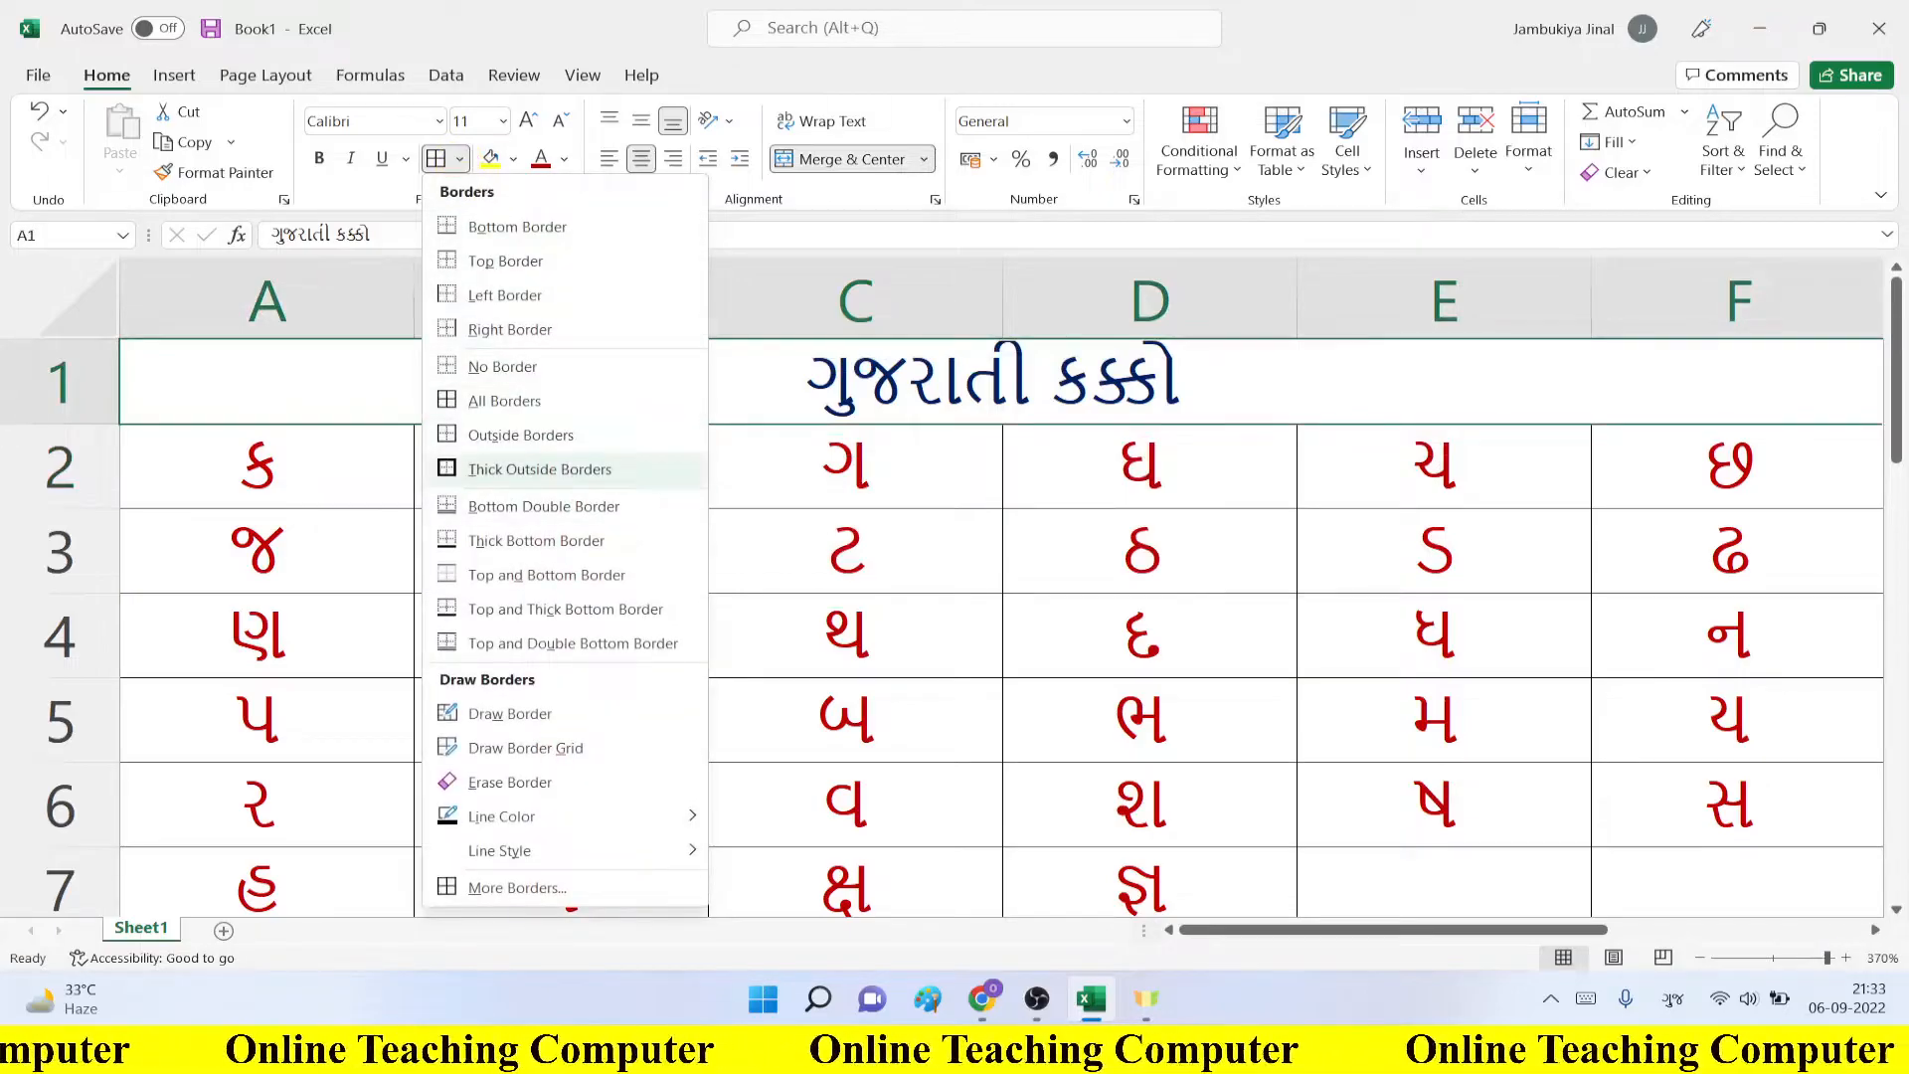
pyautogui.click(477, 469)
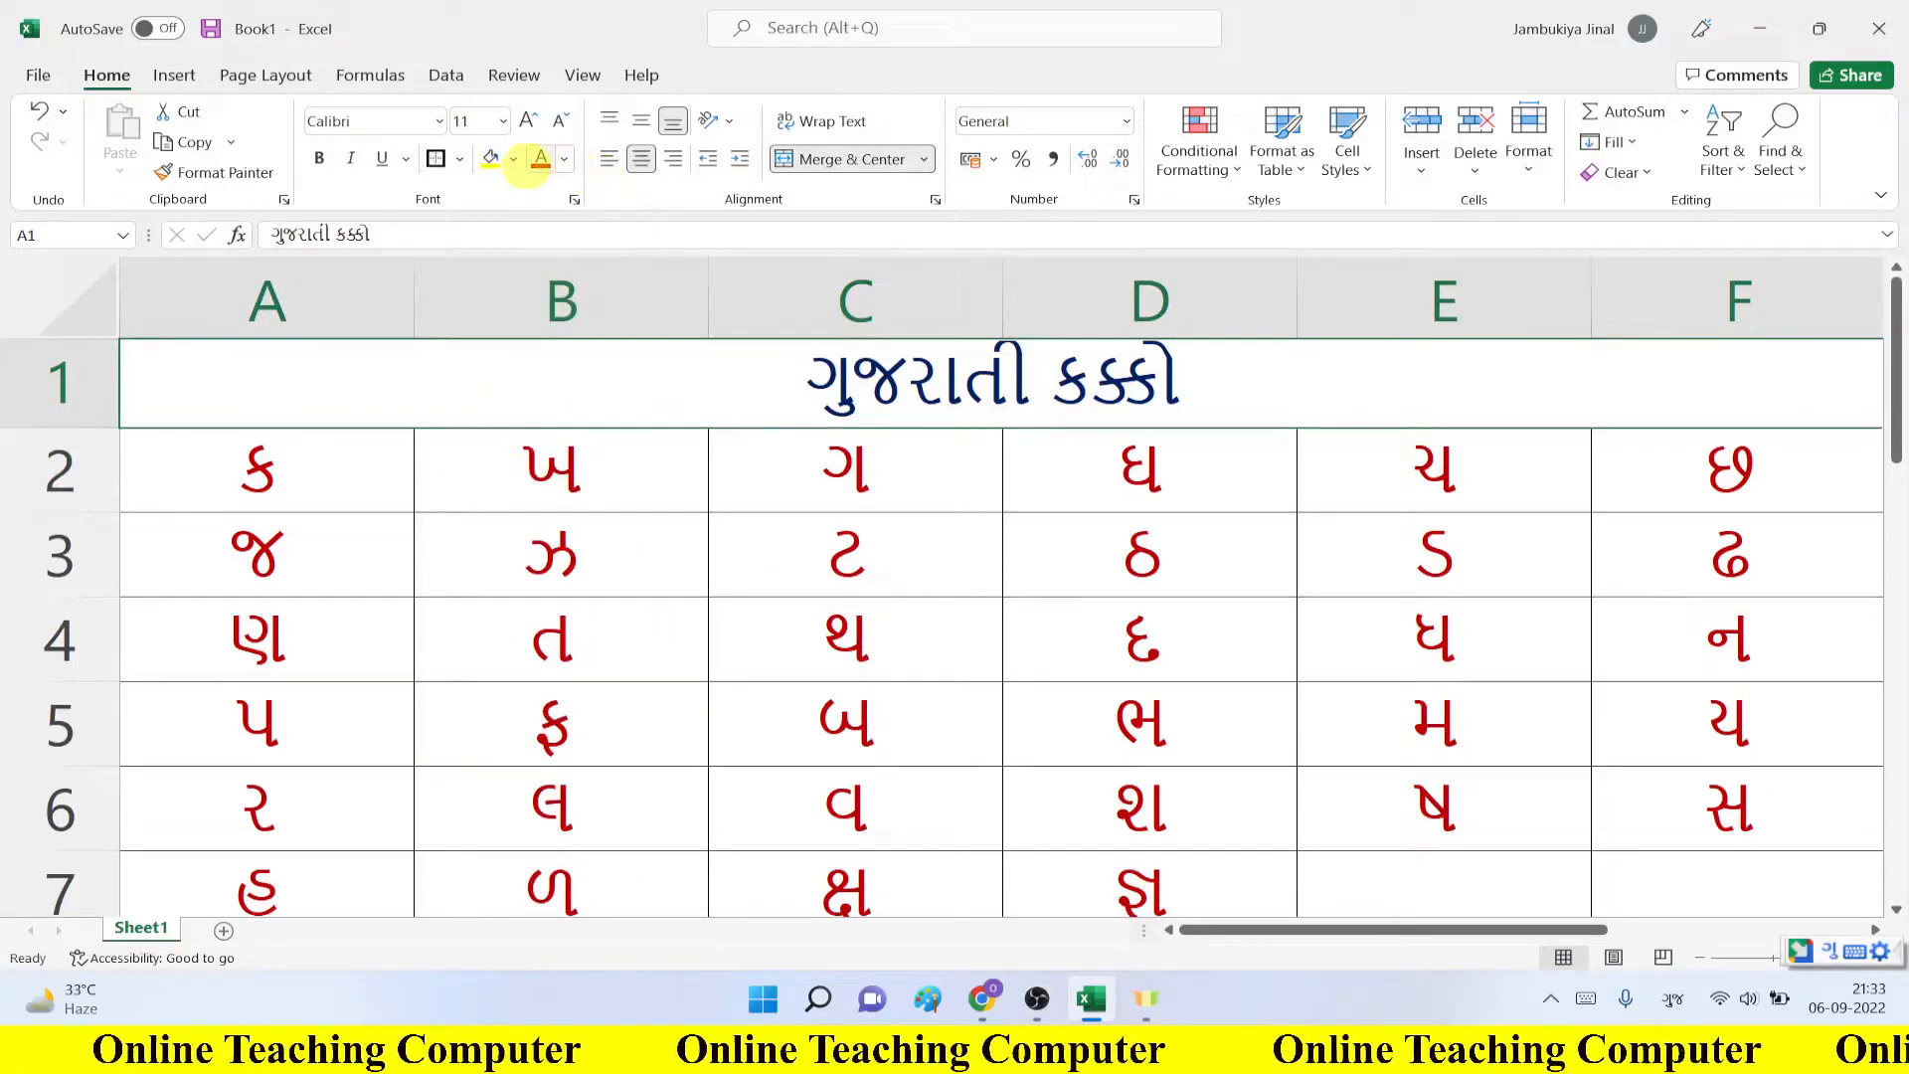
# Step: Fill the merged title cell with the standard Yellow colour
pyautogui.click(513, 159)
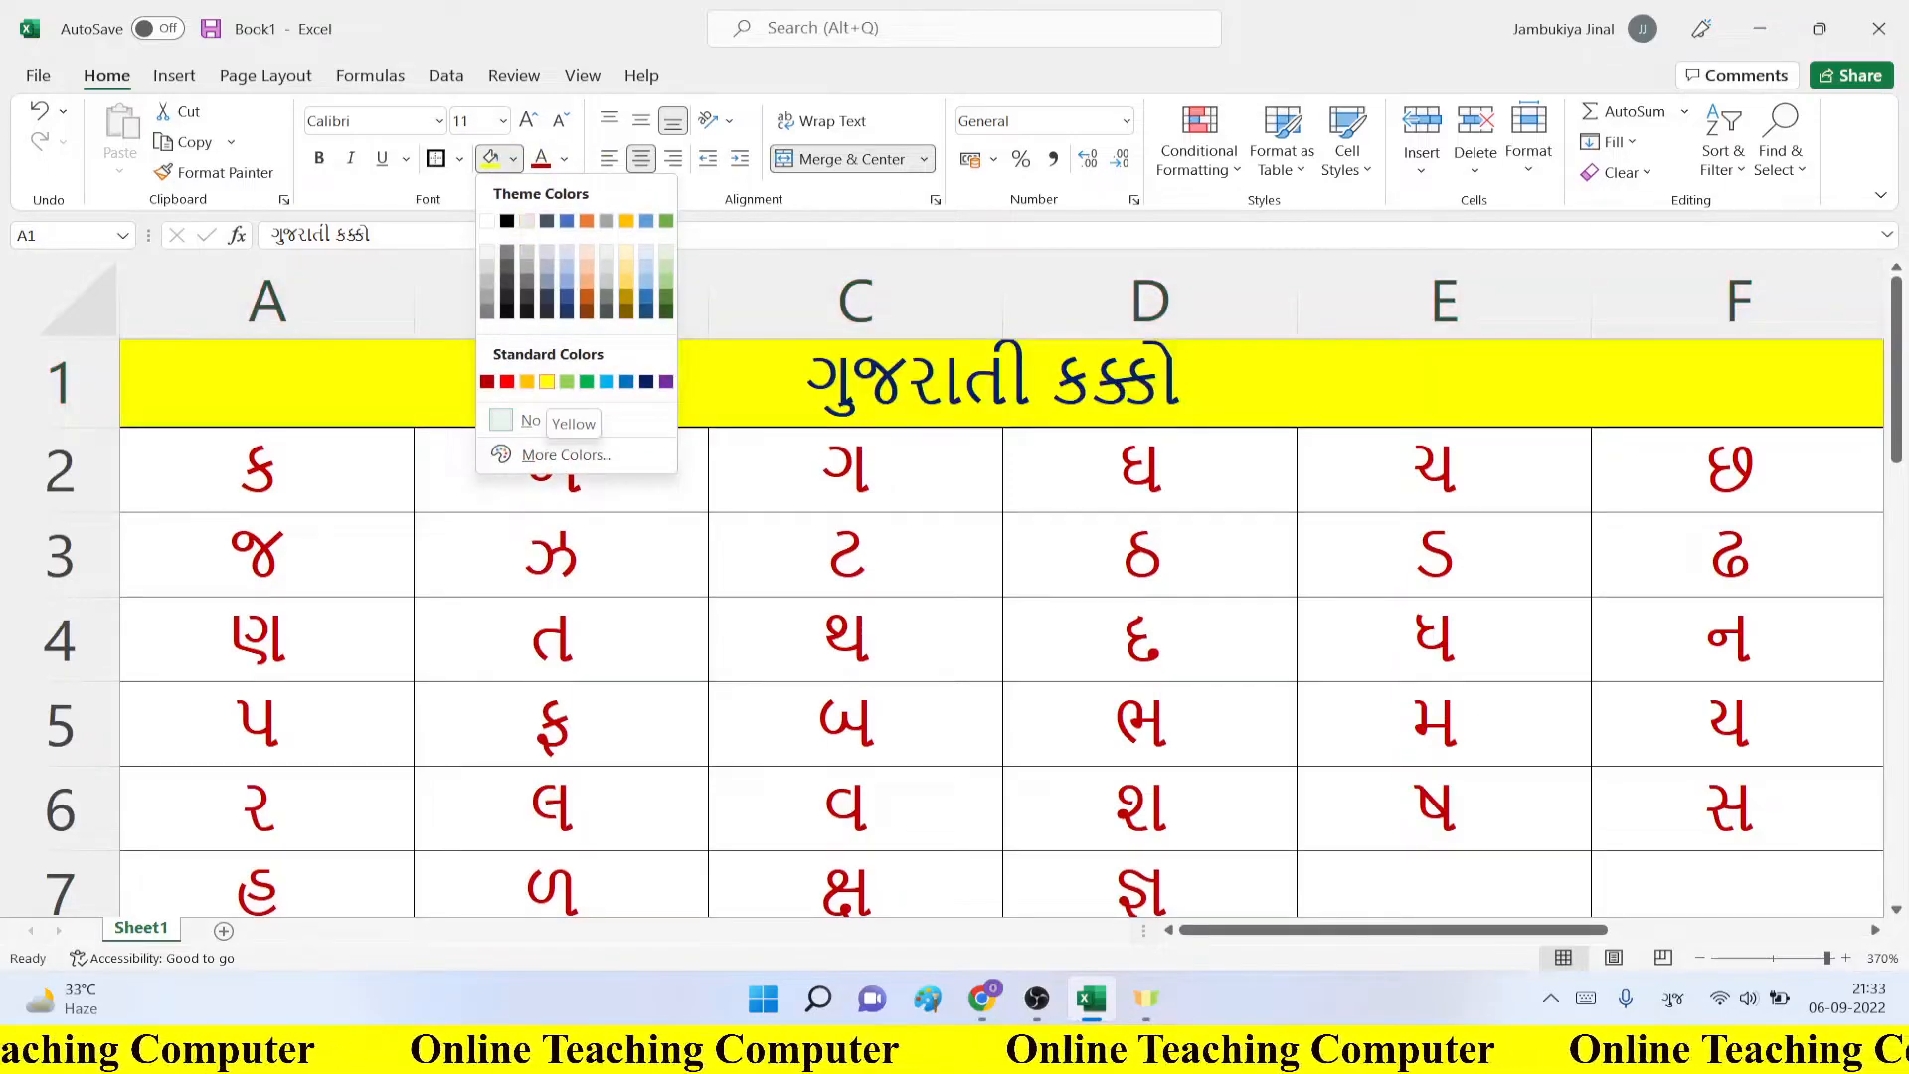
pyautogui.click(546, 382)
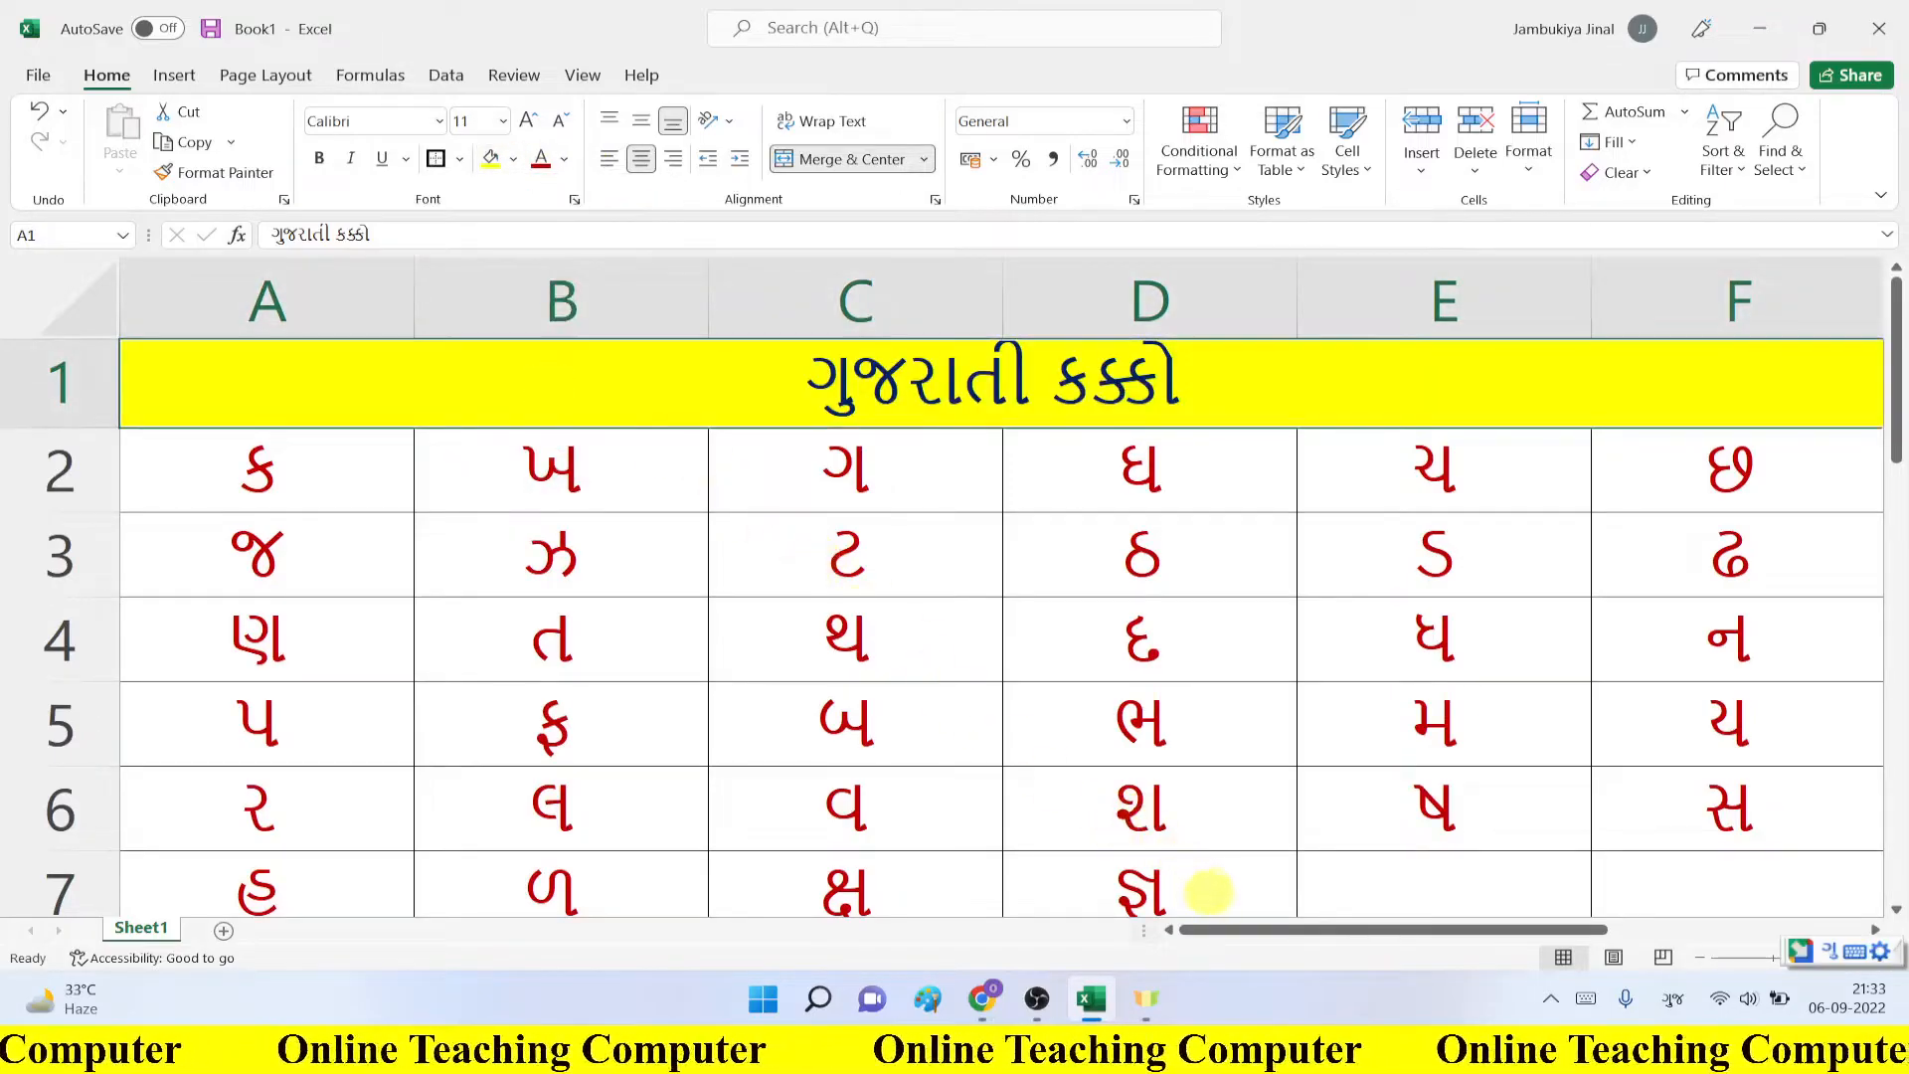
pyautogui.click(1338, 898)
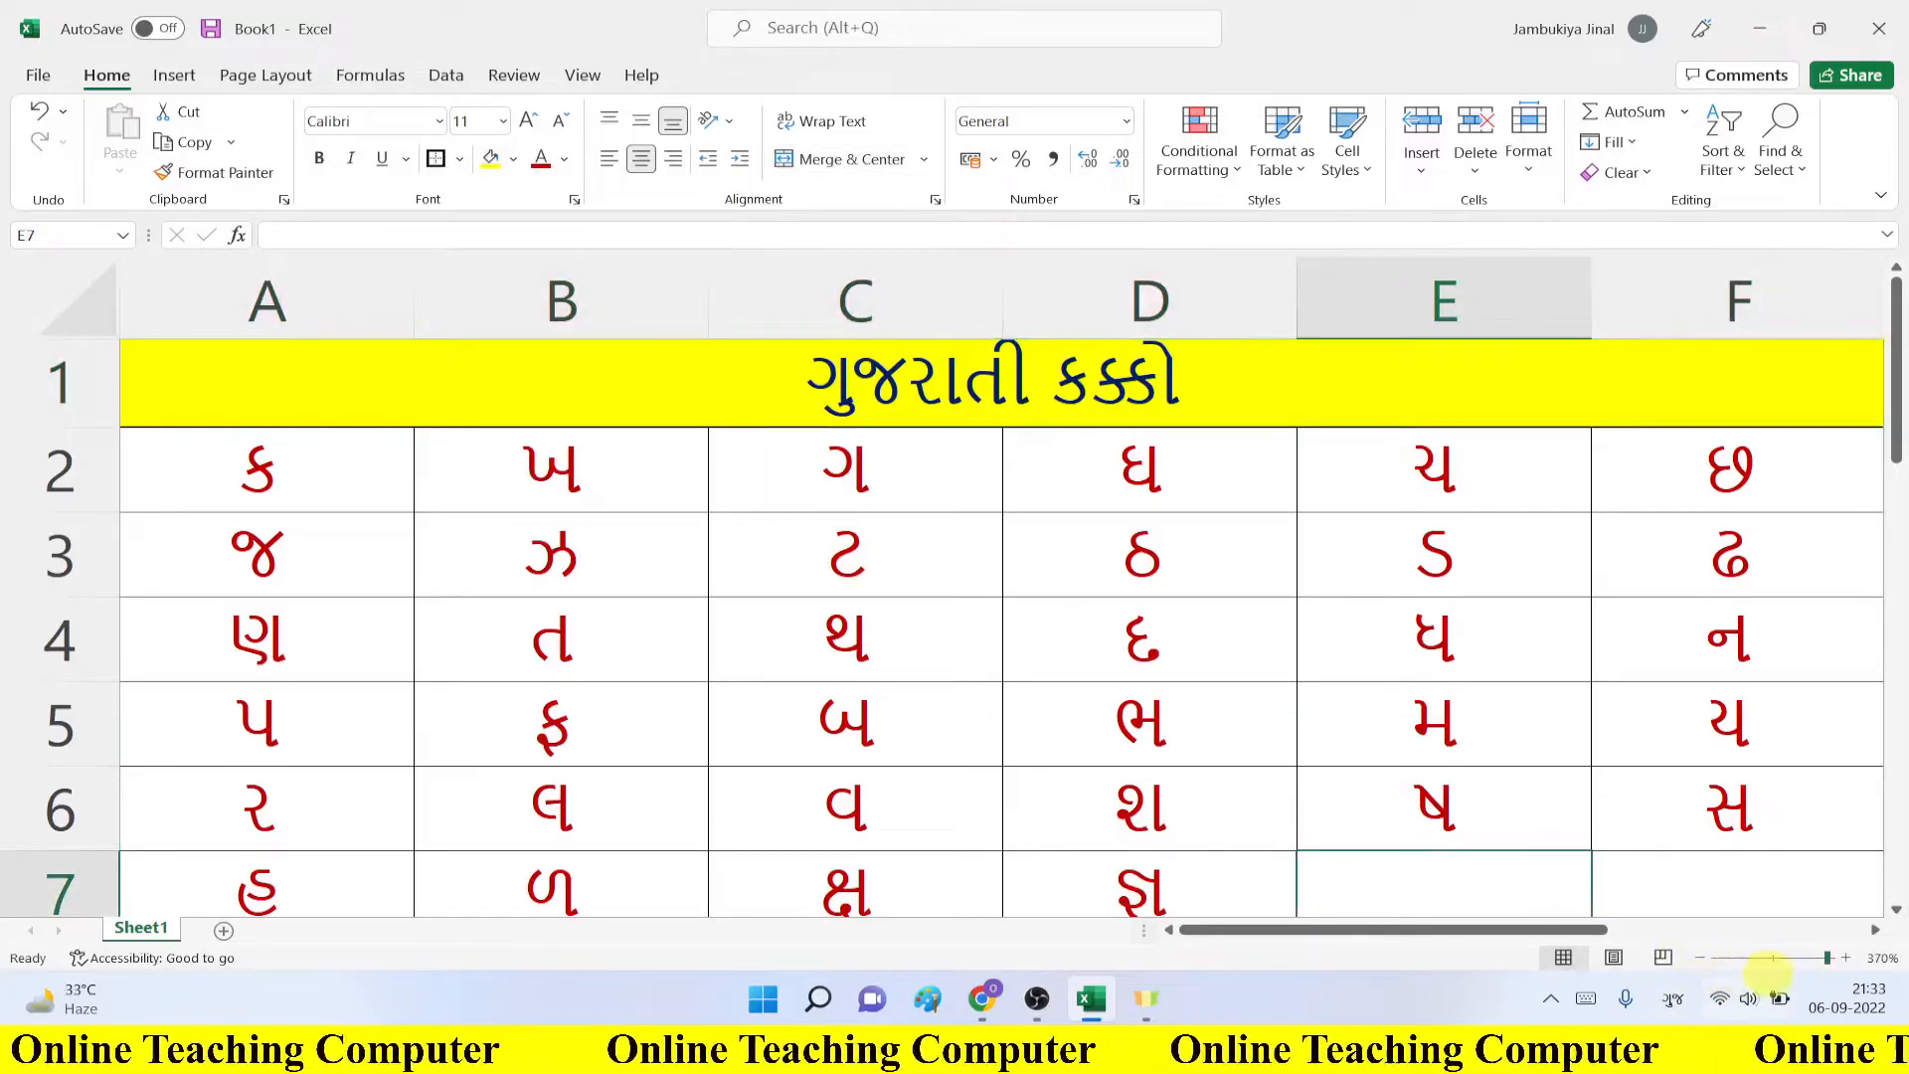
pyautogui.click(1699, 956)
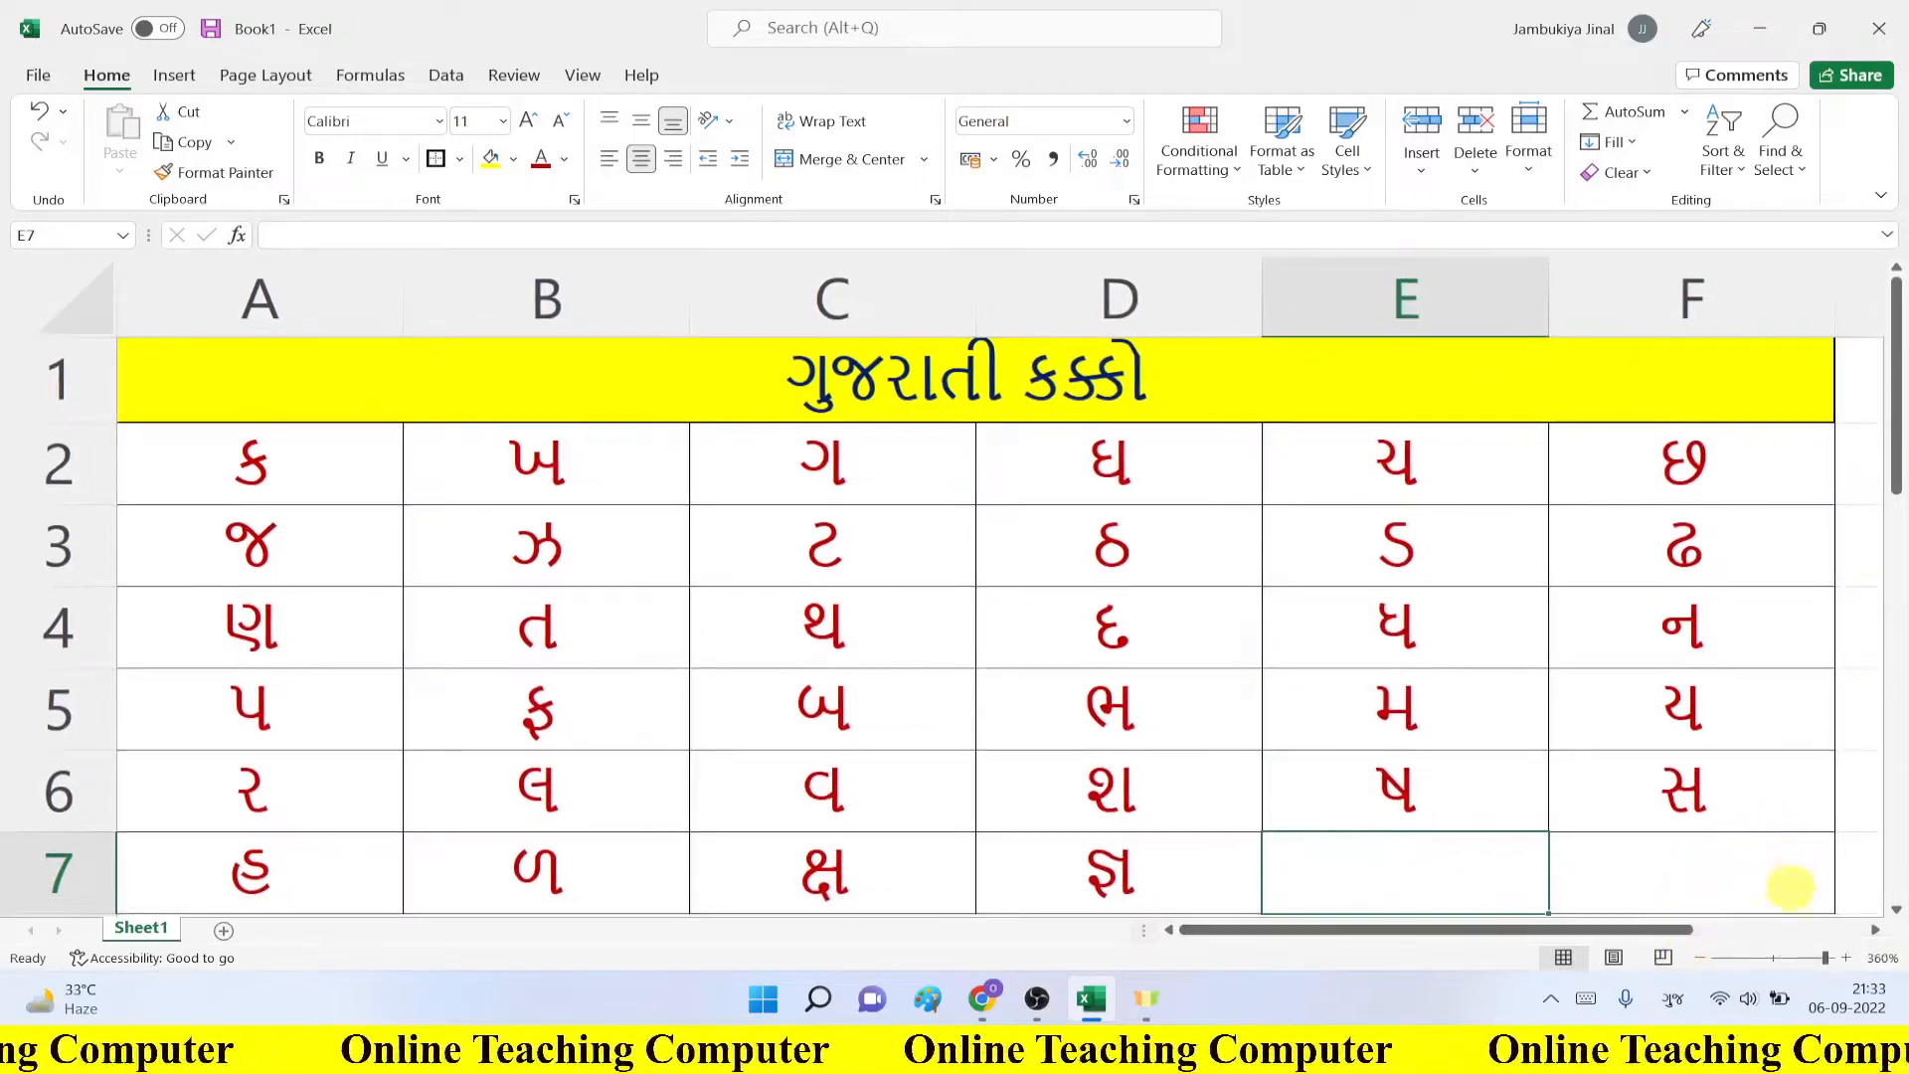
pyautogui.click(1786, 878)
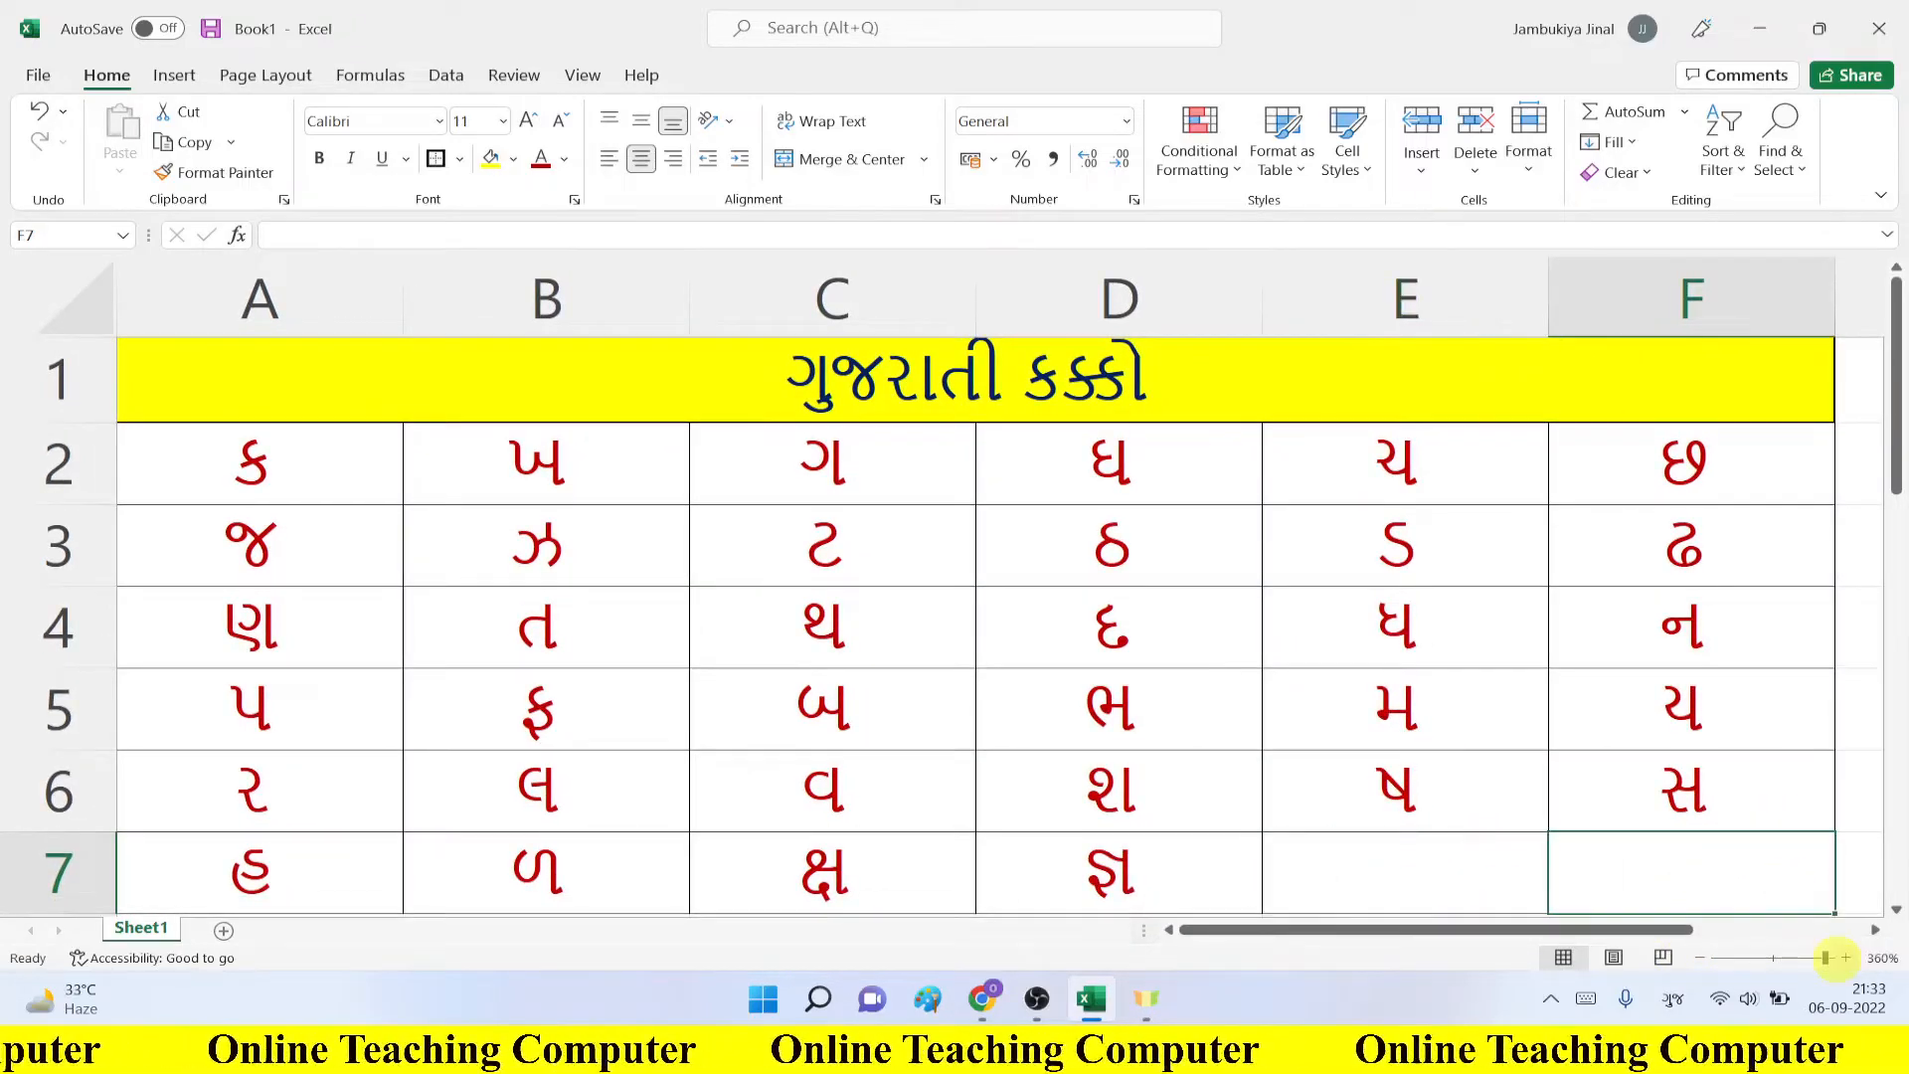